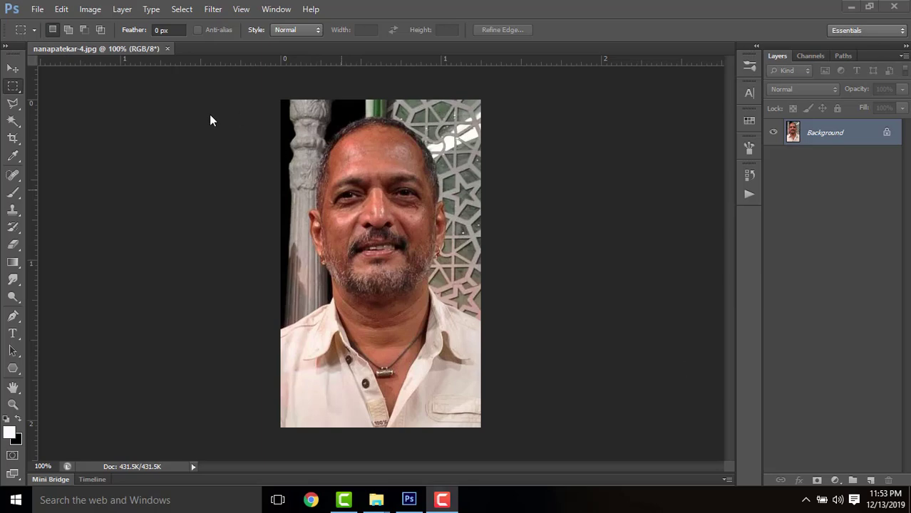
Step: Create a new document from the U.S. Paper preset and rotate its canvas 90° to landscape
left_click(34, 8)
left_click(41, 24)
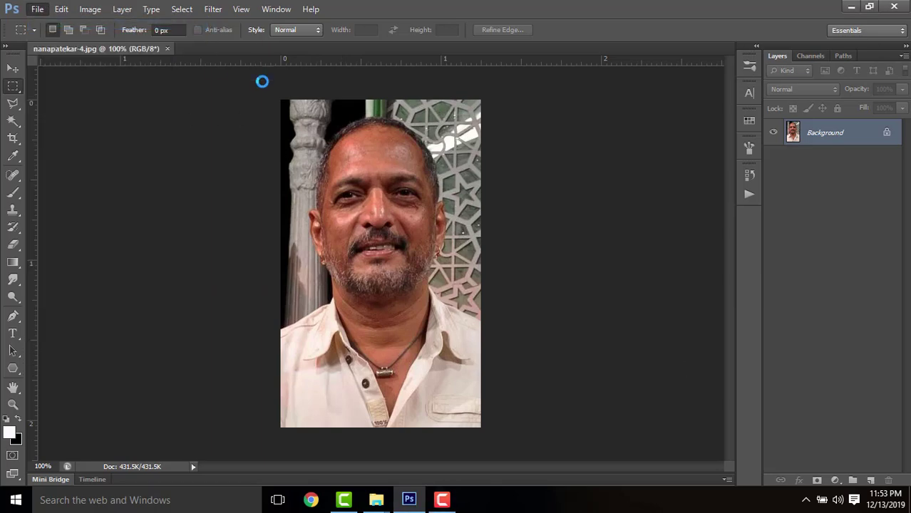
left_click(491, 132)
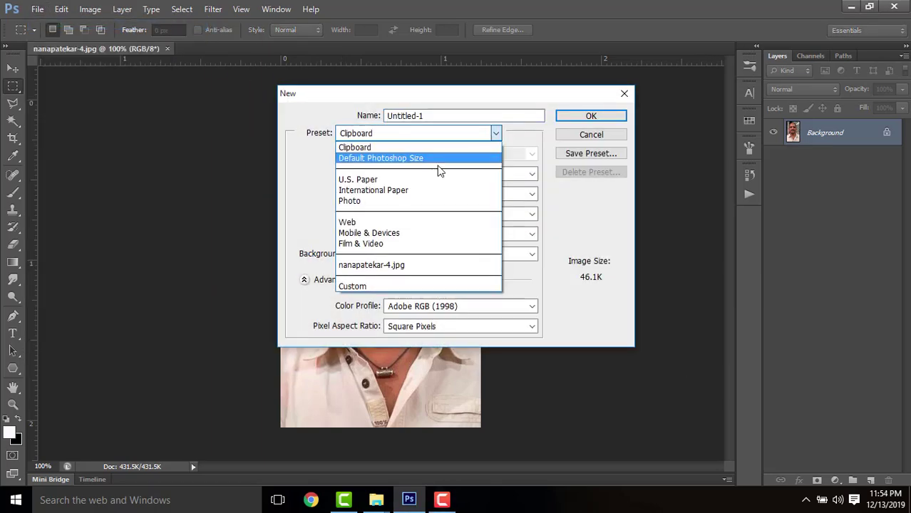
left_click(431, 180)
left_click(596, 116)
left_click(89, 9)
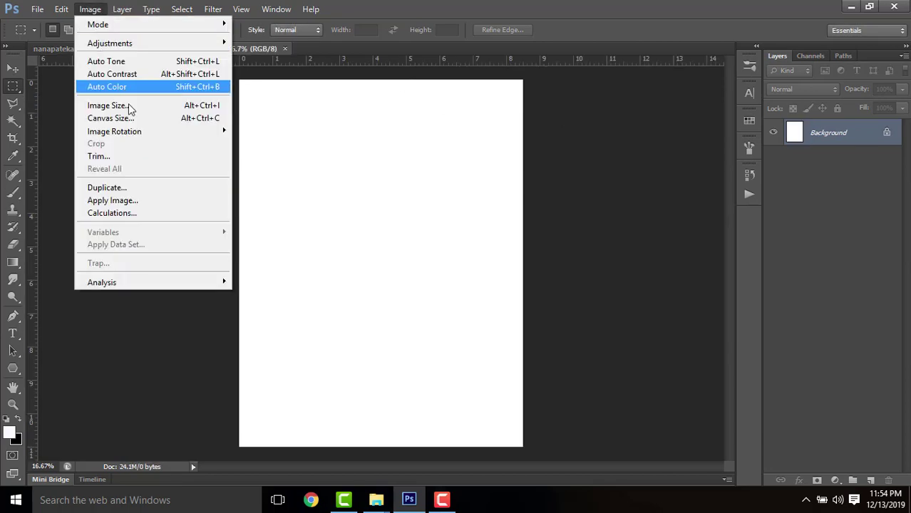
mouse_move(214, 128)
left_click(244, 142)
Step: Bring the portrait photo into the new document, enlarge it to about 552% and centre it on the page
left_click(141, 50)
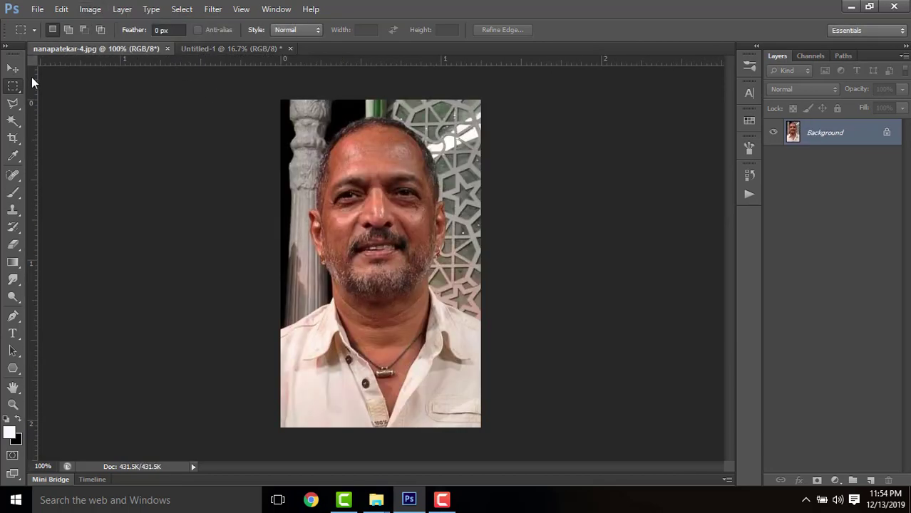
left_click(13, 68)
left_click_drag(245, 53, 520, 401)
key("ctrl+t")
left_click_drag(440, 211, 430, 210)
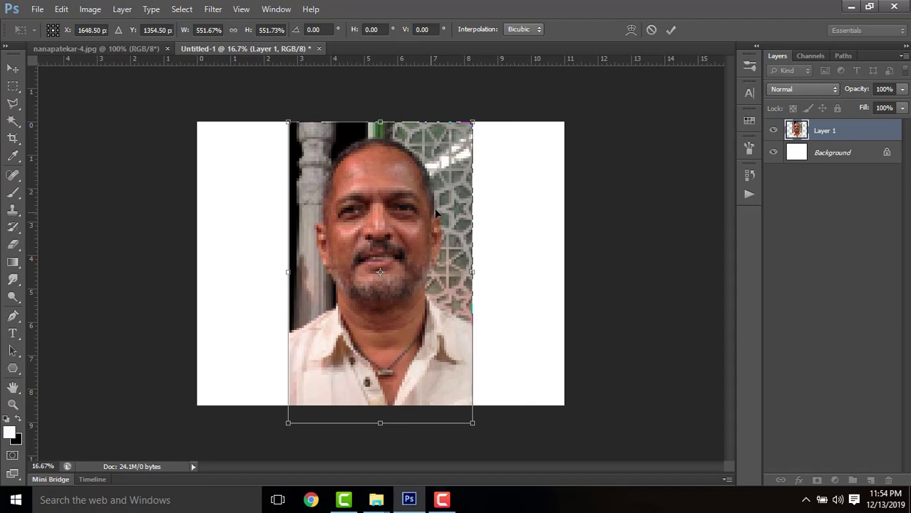
left_click(673, 30)
Step: Duplicate the portrait layer and hide the original Layer 1
key("ctrl+j")
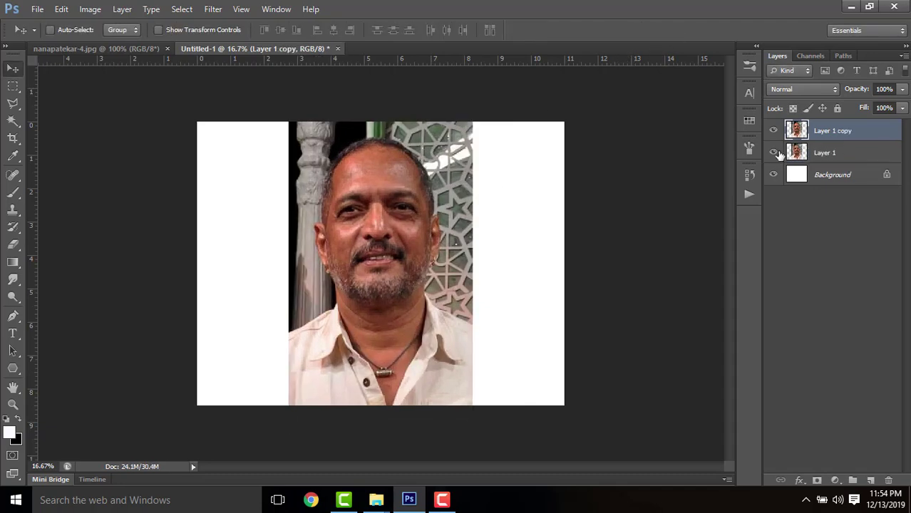
key("ctrl+plus")
key("ctrl+plus")
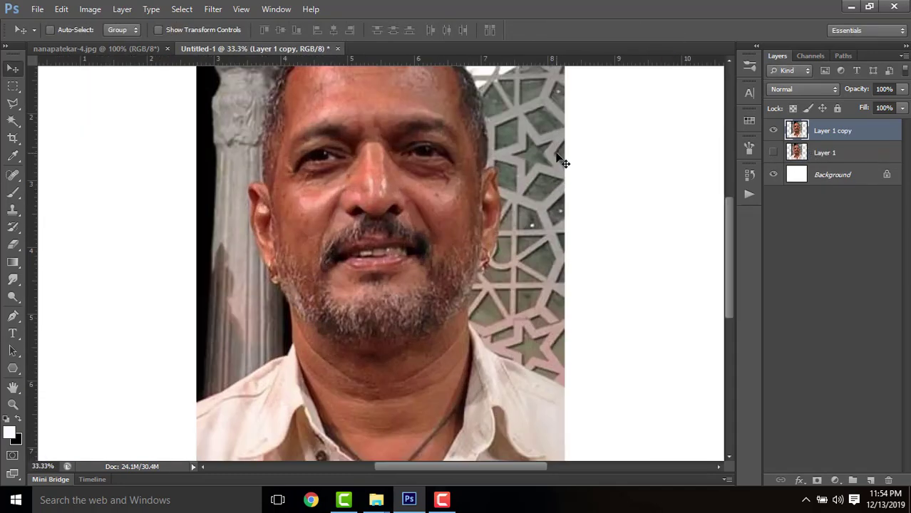
Step: Sharpen the duplicate layer with Unsharp Mask at amount 168%, radius 2.3 pixels and threshold 0
left_click(208, 10)
mouse_move(247, 207)
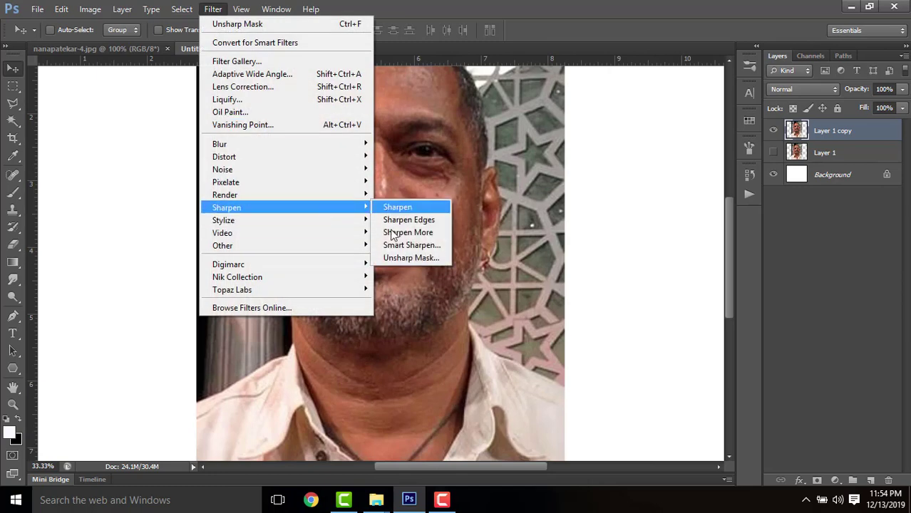
left_click(396, 257)
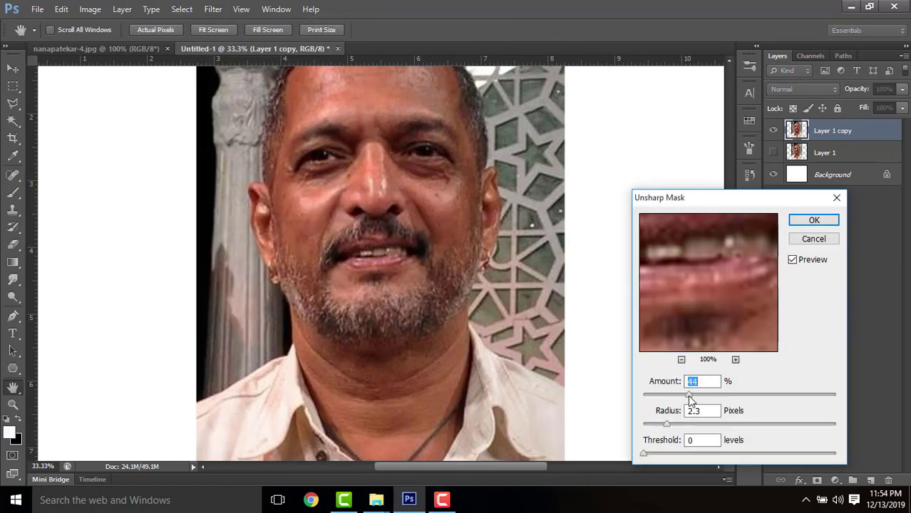
left_click_drag(817, 393, 783, 392)
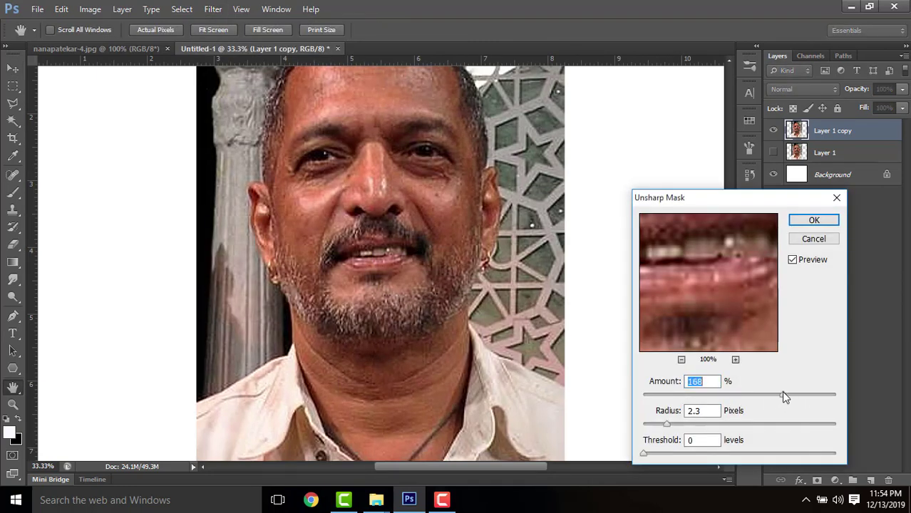
left_click(813, 220)
key("v")
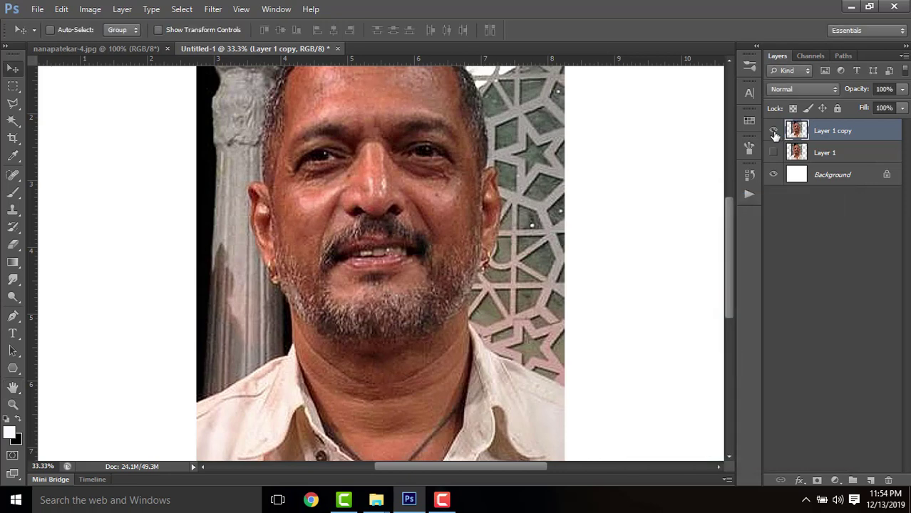
Step: Raise the vibrance of the duplicate portrait layer to +72
left_click_drag(378, 167, 379, 219)
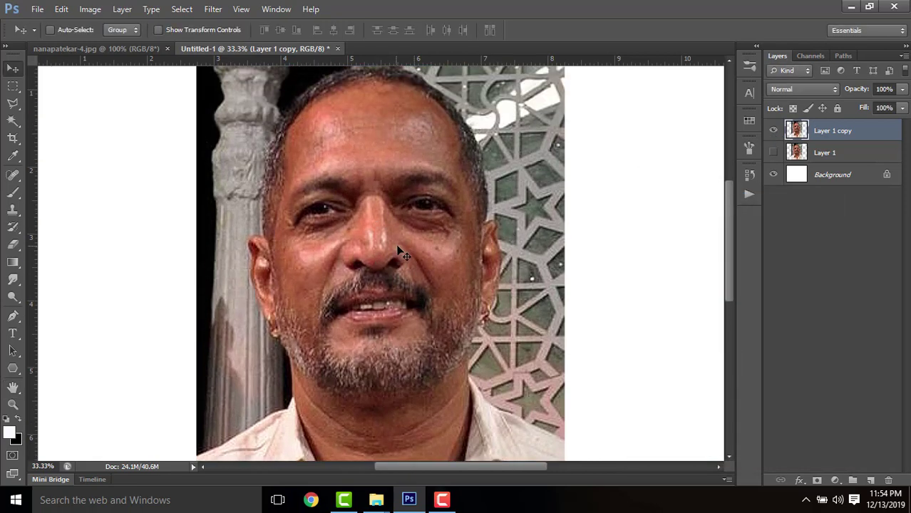
left_click(90, 10)
mouse_move(106, 39)
left_click(255, 212)
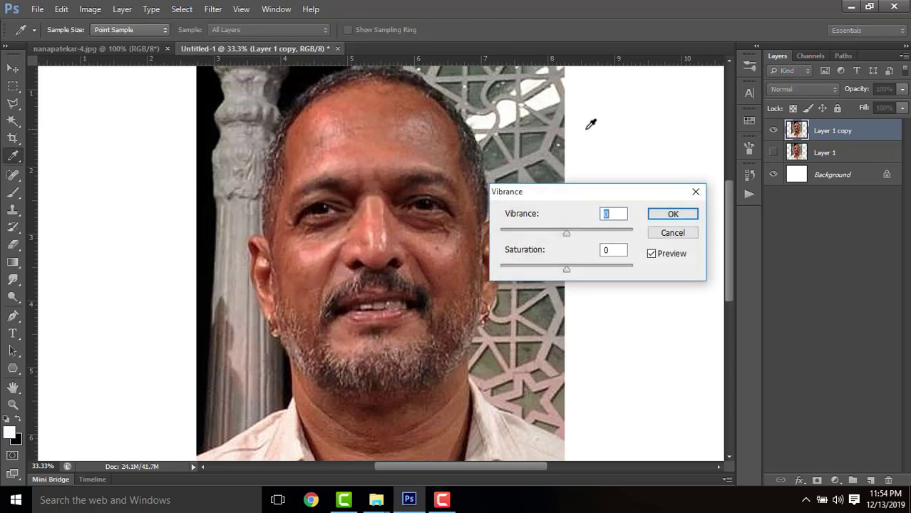
left_click_drag(570, 235, 614, 235)
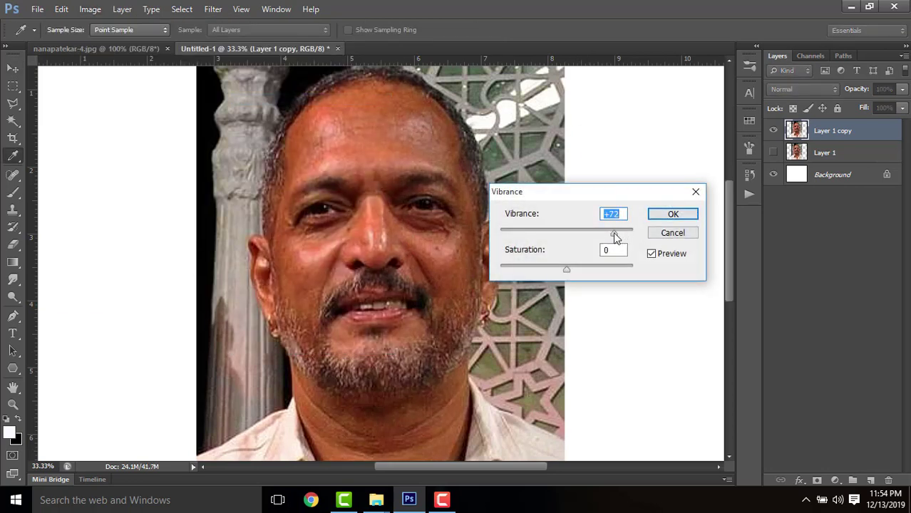
left_click(673, 215)
Step: Activate the Smudge tool and choose the rough round 65 px brush tip for working on the nose
left_click(13, 279)
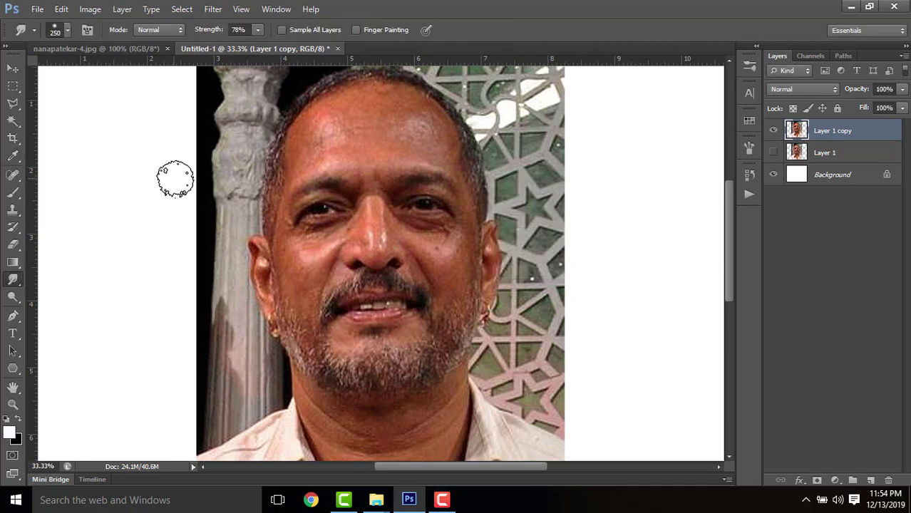
left_click(60, 30)
left_click_drag(150, 144, 156, 206)
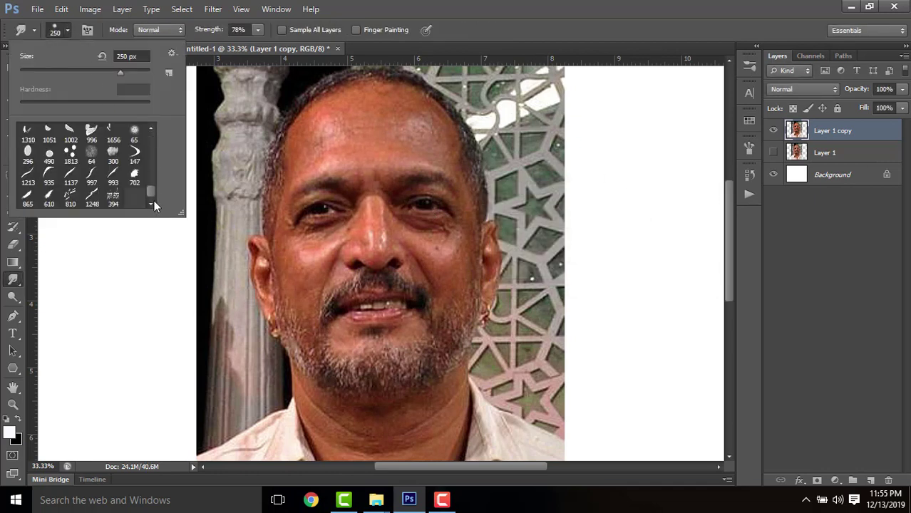
left_click(161, 324)
key("ctrl+plus")
key("ctrl+plus")
key("ctrl+plus")
key("ctrl+plus")
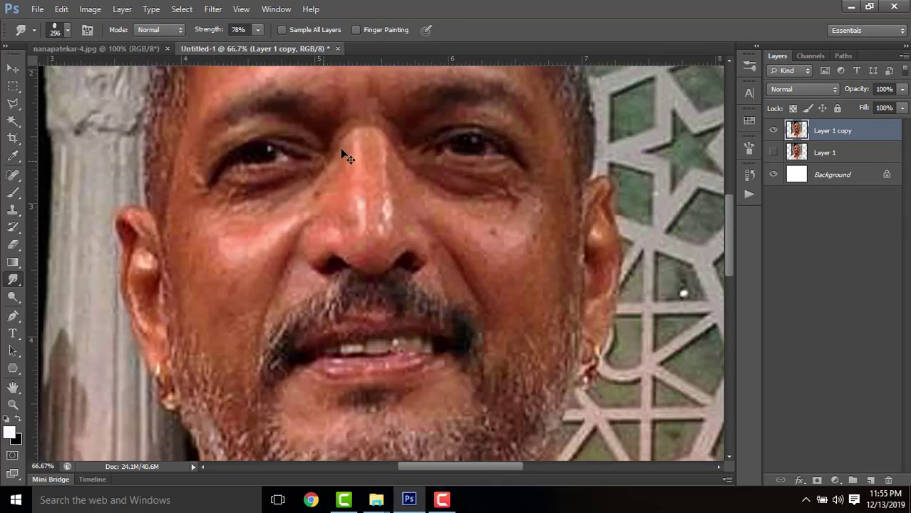
mouse_move(441, 204)
left_mouse_down()
mouse_move(459, 330)
mouse_move(484, 334)
mouse_move(491, 292)
left_mouse_up()
left_click(66, 29)
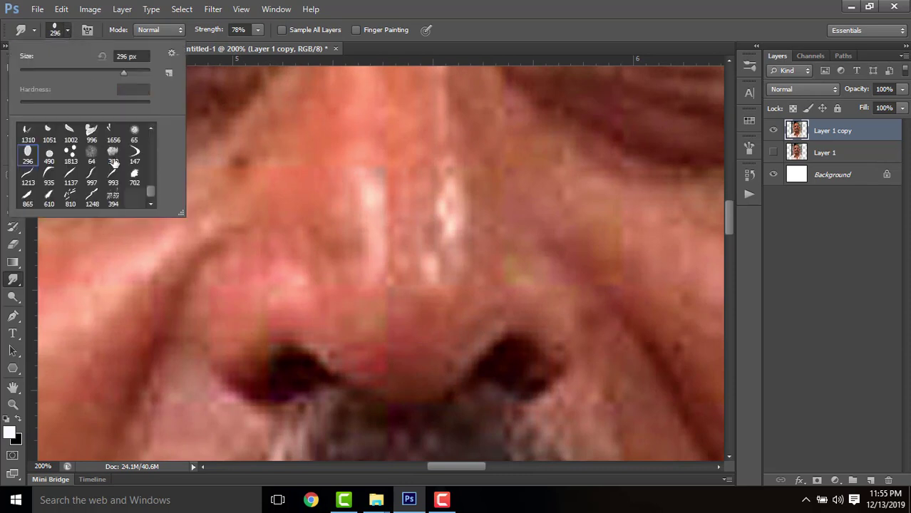
left_click(133, 134)
left_click(346, 287)
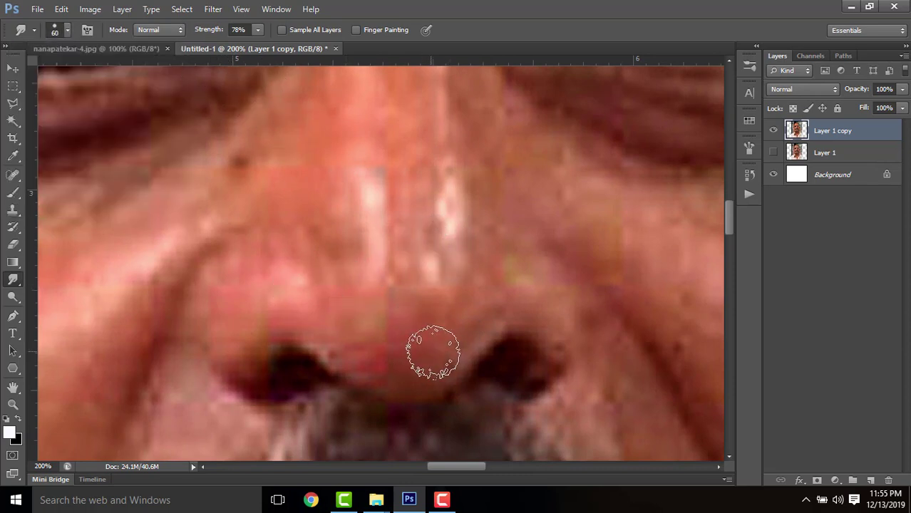
Step: Smudge the nose tip and the left highlight on the nose smooth, reducing the brush to 30 px
key("bracketleft")
key("bracketleft")
key("bracketleft")
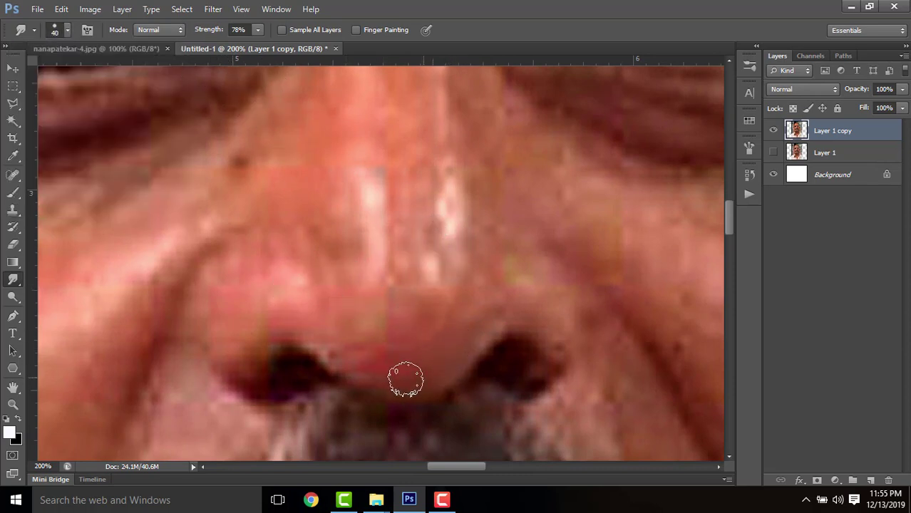
key("bracketleft")
mouse_move(370, 271)
left_mouse_down()
mouse_move(363, 168)
mouse_move(373, 228)
mouse_move(405, 171)
mouse_move(363, 191)
mouse_move(336, 173)
mouse_move(335, 241)
mouse_move(333, 203)
left_mouse_up()
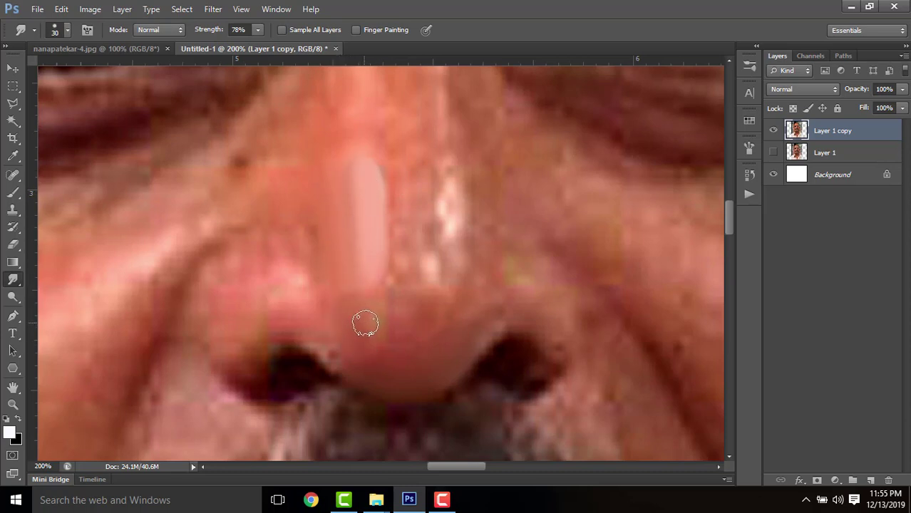
Step: Smudge the middle of the nose bridge and its right highlight into smooth tones
key("]")
key("]")
key("]")
mouse_move(400, 273)
left_mouse_down()
mouse_move(409, 272)
mouse_move(403, 281)
left_mouse_up()
scroll(380, 234, "up", 2)
key("[")
key("[")
key("[")
scroll(427, 292, "up", 2)
key("bracketleft")
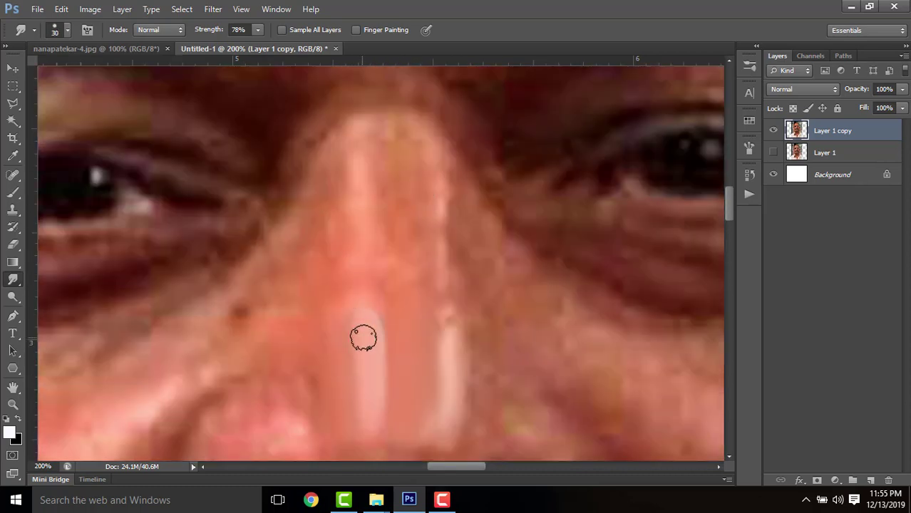
Step: Blend the skin along the left side of the nose bridge with a 40 px smudge brush
scroll(358, 249, "down", 2)
scroll(389, 399, "up", 3)
key("bracketright")
key("bracketright")
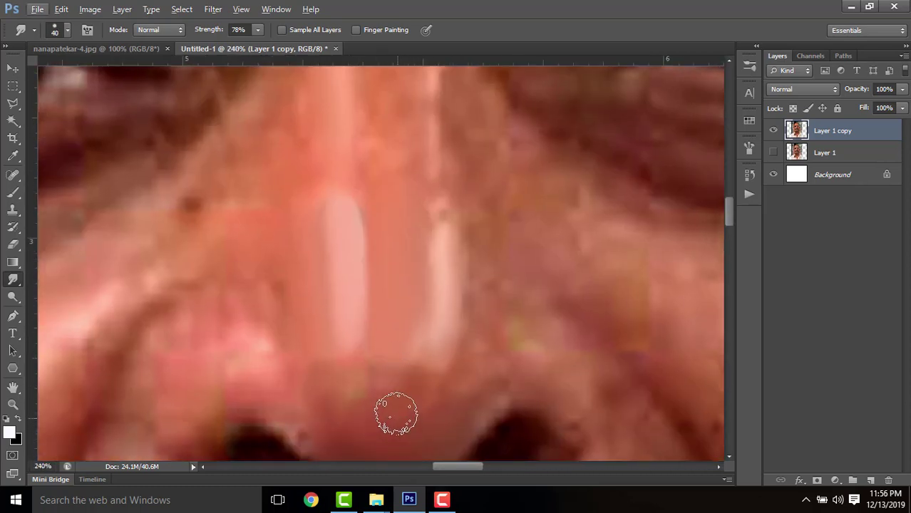
left_click_drag(396, 405, 408, 356)
scroll(382, 360, "up", 2)
scroll(382, 360, "left", 2)
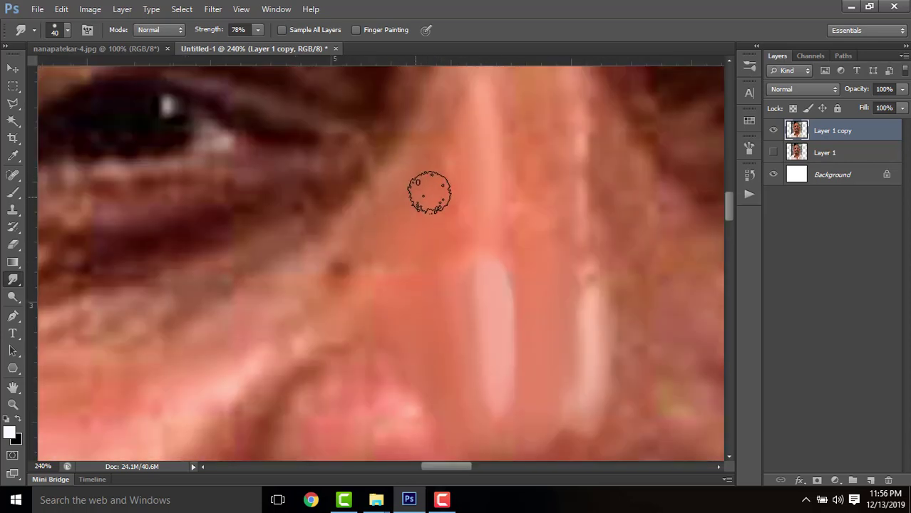
Step: Smooth the bright highlight on the left cheek beside the nose with a 35 px smudge brush
scroll(388, 214, "down", 2)
scroll(389, 214, "left", 1)
key("bracketleft")
key("bracketleft")
key("bracketleft")
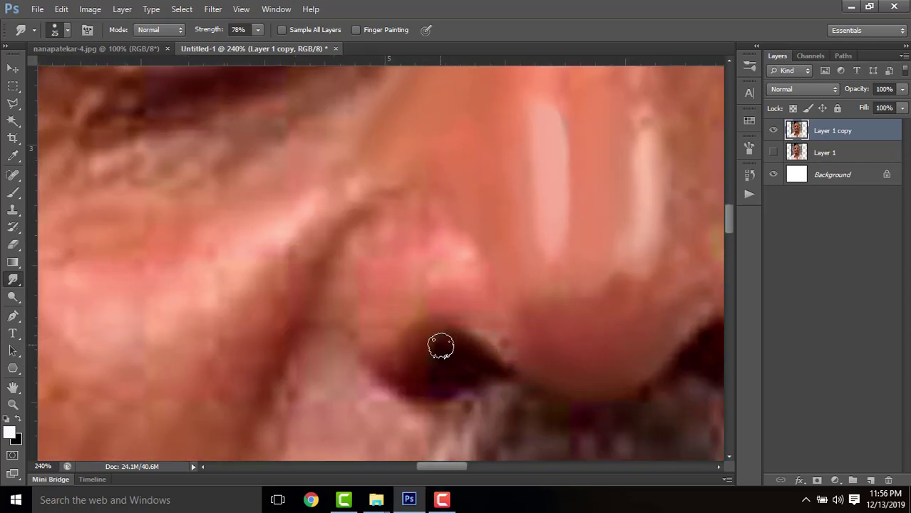
left_click_drag(300, 290, 424, 347)
key("bracketright")
key("bracketright")
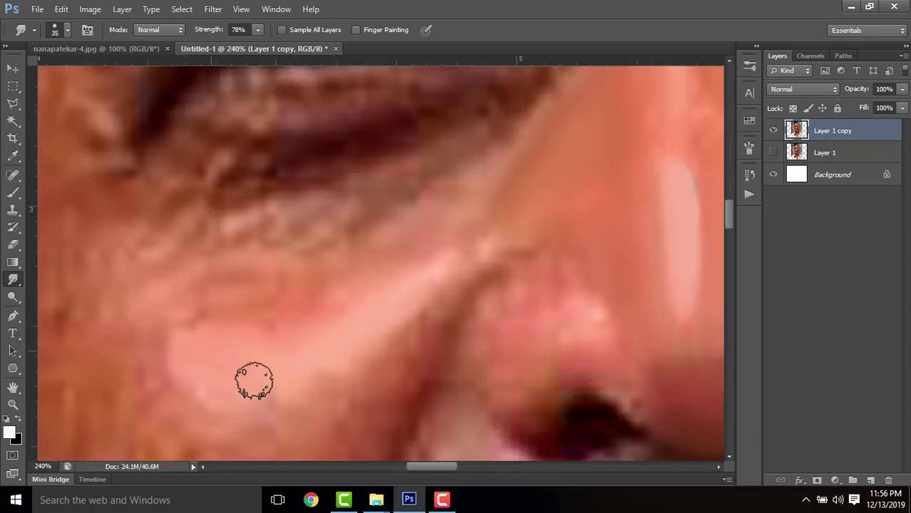
left_click_drag(254, 380, 335, 385)
Step: Smudge the fold beside the nose and the left nostril wing with its highlight using a 25 px brush
mouse_move(418, 324)
left_mouse_down()
mouse_move(391, 189)
mouse_move(415, 196)
left_mouse_up()
key("bracketleft")
key("bracketleft")
mouse_move(400, 241)
left_mouse_down()
mouse_move(457, 147)
mouse_move(562, 135)
left_mouse_up()
mouse_move(476, 279)
left_mouse_down()
mouse_move(459, 252)
mouse_move(494, 171)
mouse_move(543, 114)
left_mouse_up()
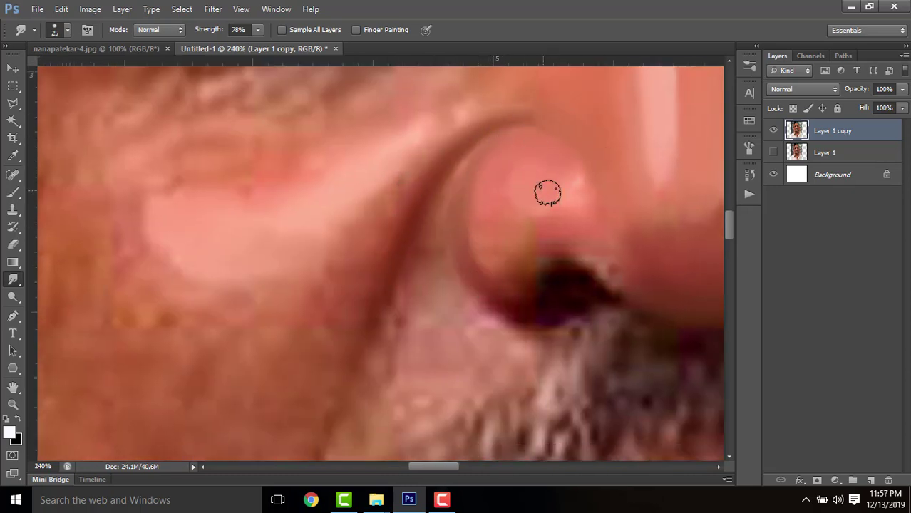
mouse_move(547, 192)
left_mouse_down()
mouse_move(561, 230)
mouse_move(577, 223)
mouse_move(478, 181)
left_mouse_up()
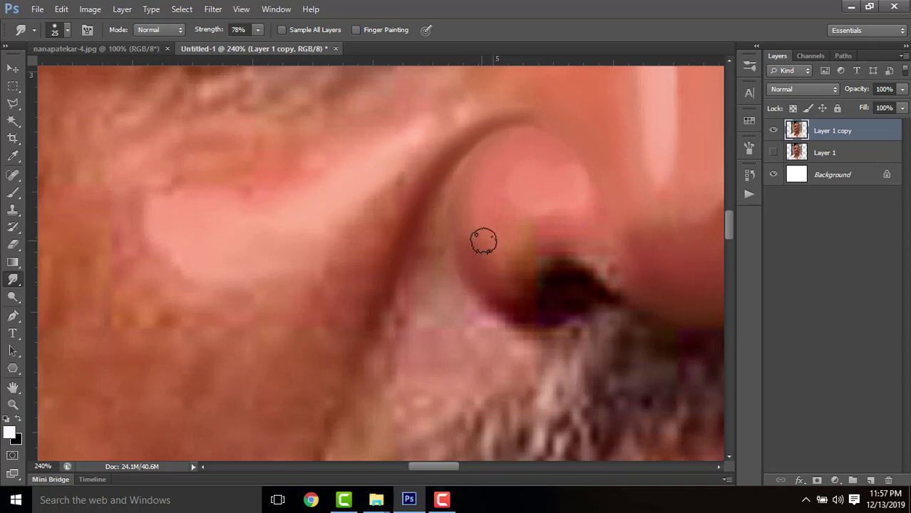
Step: Lower the smudge strength to 47% and blend the shading of the left nostril wing and nostril edge
key("4")
key("7")
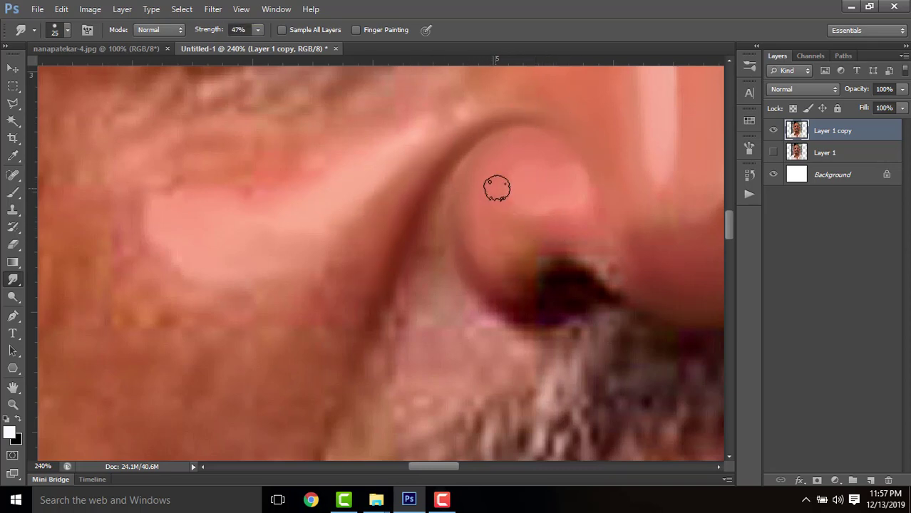
mouse_move(523, 265)
left_mouse_down()
mouse_move(499, 263)
mouse_move(464, 190)
left_mouse_up()
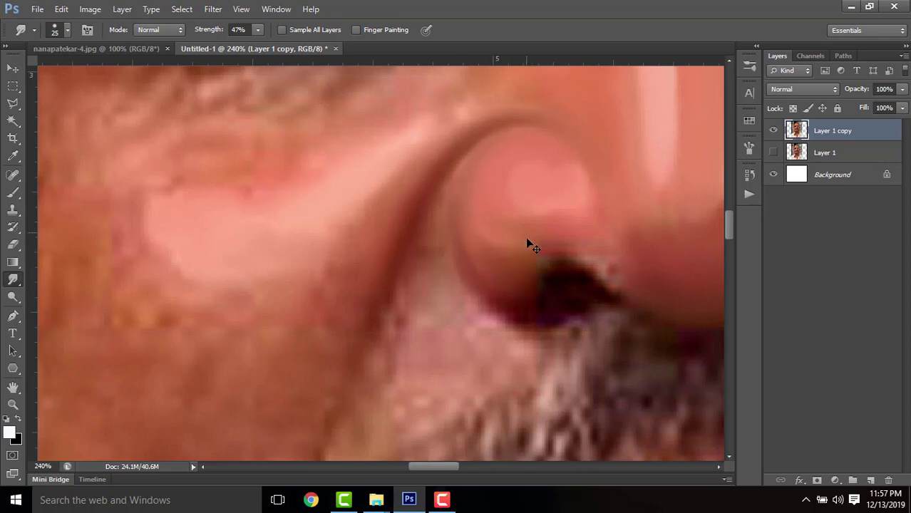
left_click_drag(600, 250, 503, 259)
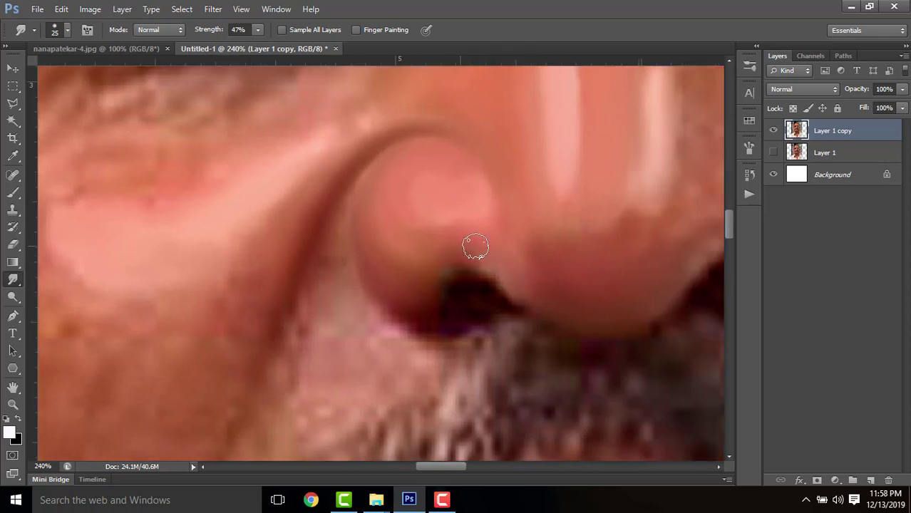
Step: Smudge the left cheek around and below its highlight towards the ear with a 50 px brush
scroll(610, 217, "up", 5)
scroll(420, 267, "left", 5)
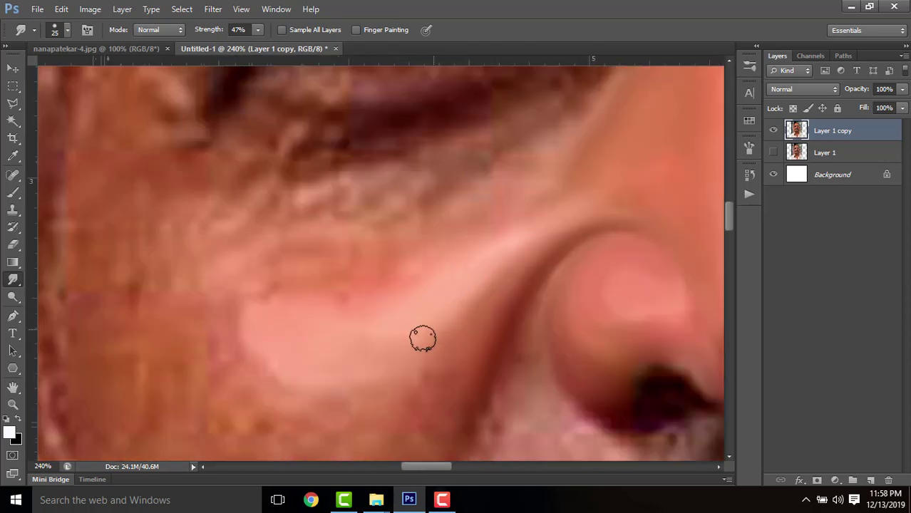
scroll(422, 338, "down", 4)
left_click_drag(422, 338, 510, 183)
key("bracketright")
key("bracketright")
key("bracketright")
key("bracketright")
key("bracketright")
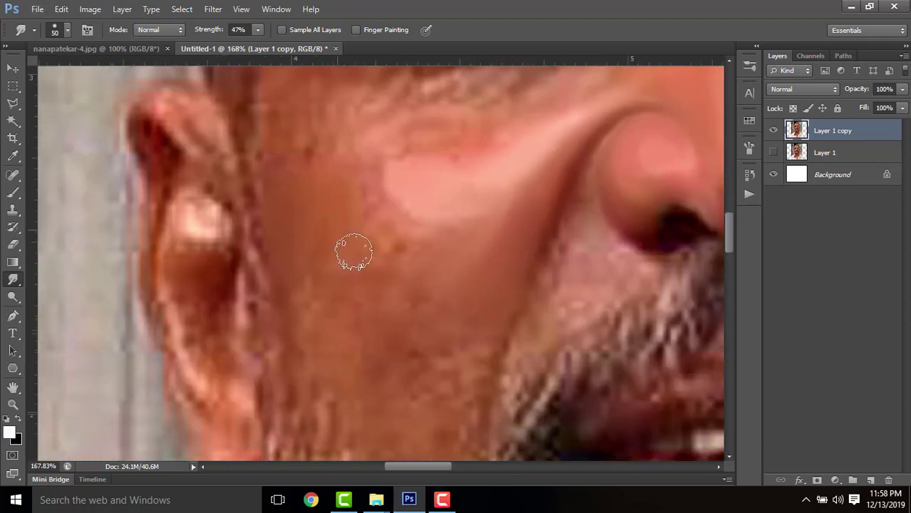
mouse_move(354, 251)
left_mouse_down()
mouse_move(374, 216)
mouse_move(382, 225)
mouse_move(384, 175)
left_mouse_up()
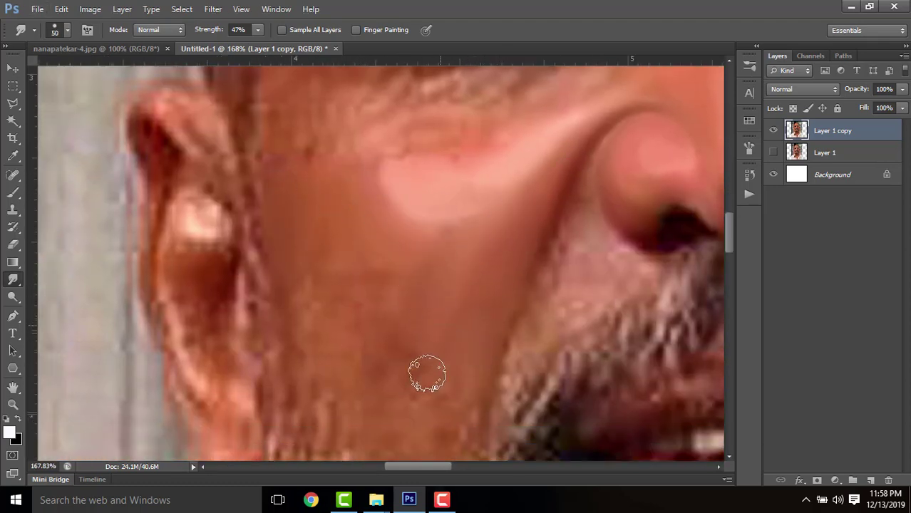
Step: Blend the lower left cheek down to the beard and soften the highlight's edge with an 80 px smudge brush
key("bracketright")
key("bracketright")
key("bracketright")
scroll(357, 249, "down", 3)
scroll(448, 289, "up", 6)
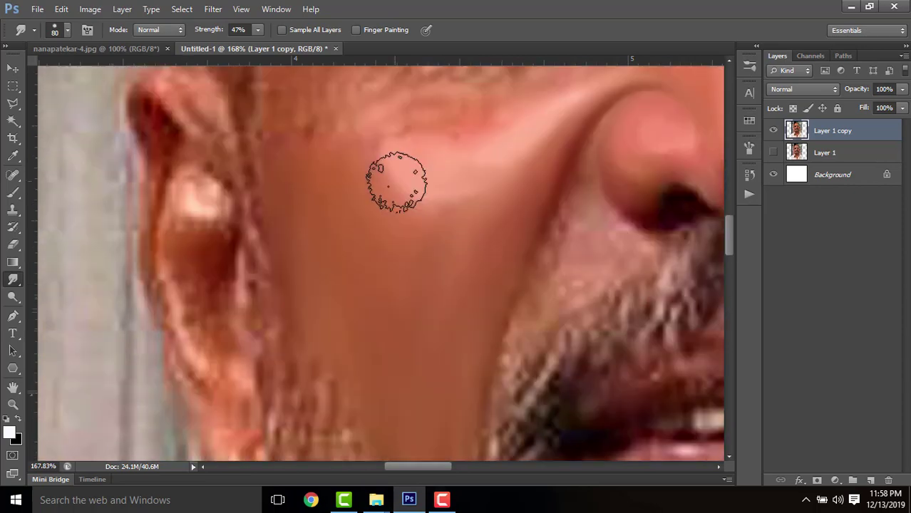
Step: Blend the left cheek between the nose fold and the ear with a 50 px smudge brush
key("bracketleft")
key("bracketleft")
key("bracketleft")
mouse_move(486, 266)
left_mouse_down()
mouse_move(428, 271)
mouse_move(453, 332)
mouse_move(535, 298)
mouse_move(403, 280)
mouse_move(282, 249)
left_mouse_up()
scroll(498, 325, "down", 6)
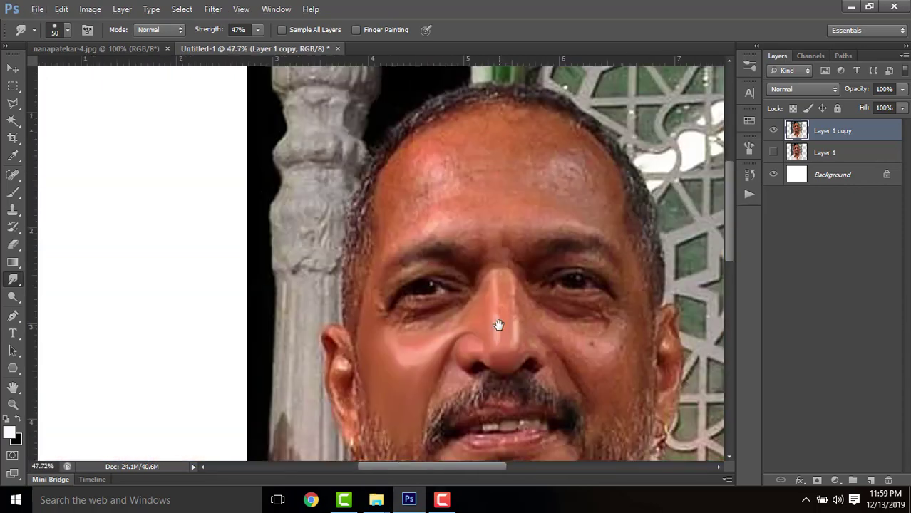
Step: Smudge the highlight along the right side of the nose bridge with a 20 px brush
scroll(498, 306, "up", 5)
scroll(461, 338, "down", 2)
scroll(503, 394, "up", 2)
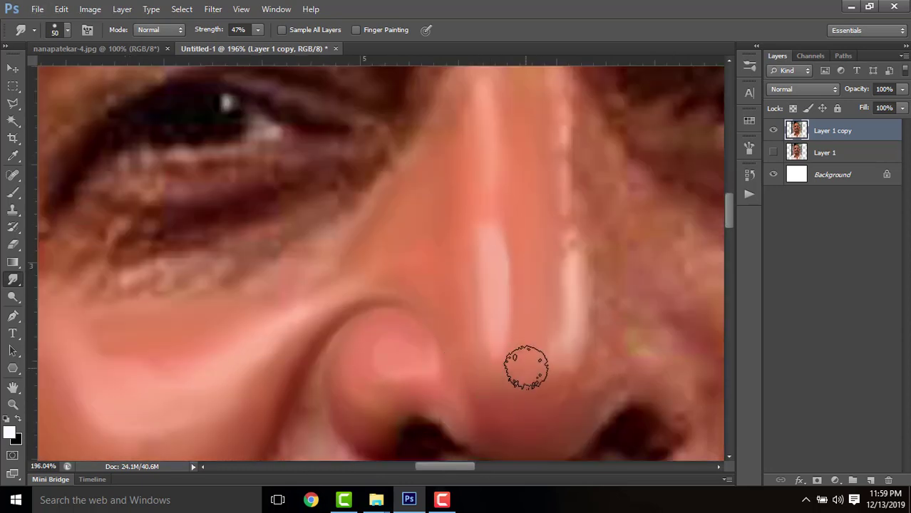
scroll(534, 342, "up", 2)
scroll(491, 268, "up", 1)
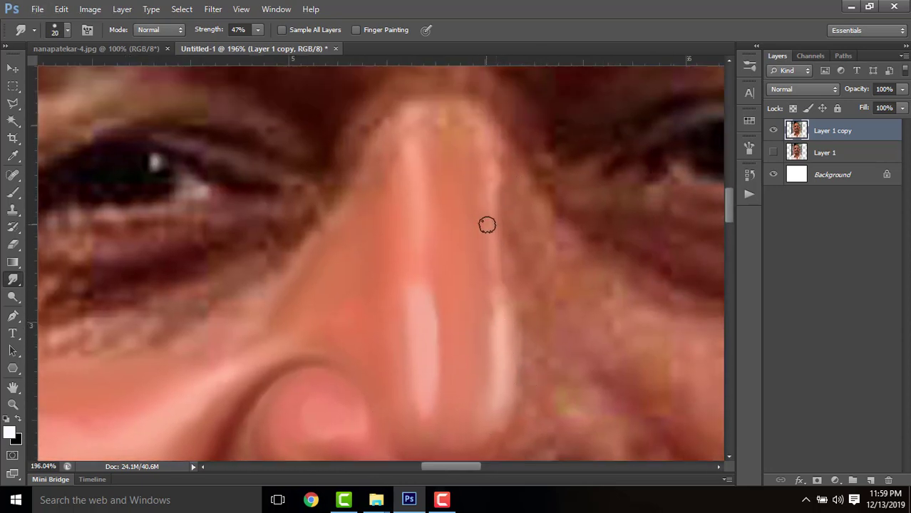
scroll(482, 211, "up", 1)
Step: Blend the shaded right flank of the nose bridge beside its highlight using a 35 px smudge brush
key("bracketright")
key("bracketright")
key("bracketright")
scroll(427, 271, "down", 2)
scroll(541, 270, "down", 1)
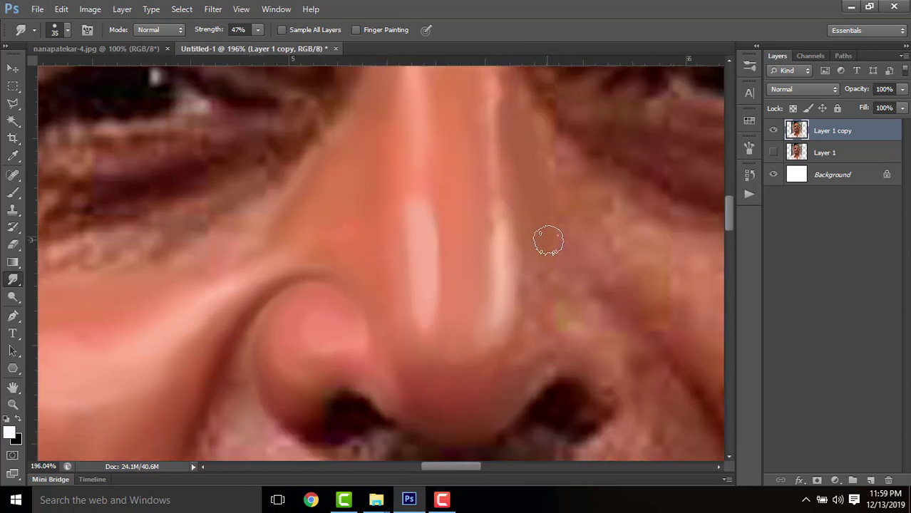
Step: Smudge the right nostril edge and shape the right nostril wing, starting with a 25 px brush
scroll(545, 285, "up", 1)
key("bracketleft")
key("bracketleft")
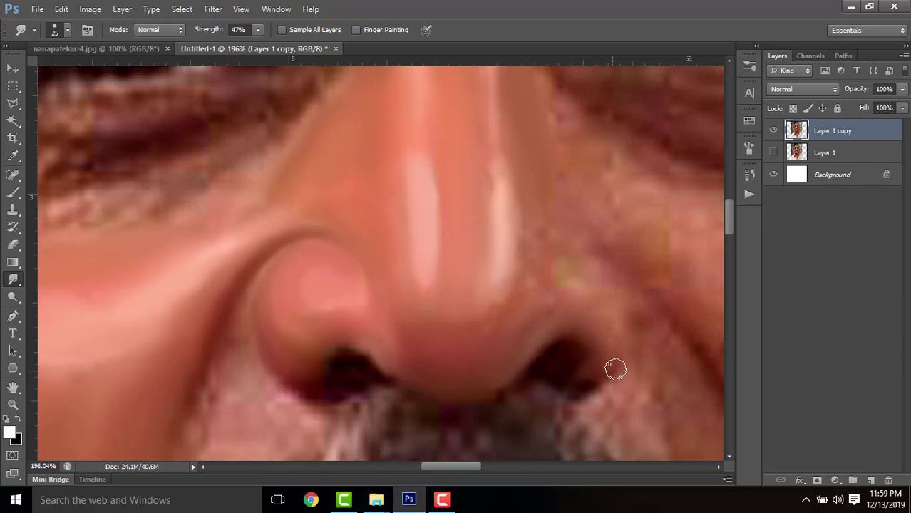
left_click_drag(227, 34, 223, 35)
key("bracketleft")
mouse_move(612, 362)
left_mouse_down()
mouse_move(616, 266)
mouse_move(370, 231)
left_mouse_up()
mouse_move(591, 287)
left_mouse_down()
mouse_move(406, 165)
mouse_move(414, 247)
left_mouse_up()
Step: Set the smudge strength to 58% and blend the right nose fold and adjoining cheek highlight with a 45 px brush
left_click_drag(227, 32, 212, 33)
mouse_move(304, 256)
left_mouse_down()
mouse_move(282, 213)
mouse_move(316, 236)
mouse_move(300, 247)
mouse_move(287, 215)
mouse_move(214, 170)
mouse_move(277, 196)
mouse_move(376, 210)
left_mouse_up()
scroll(319, 240, "down", 4)
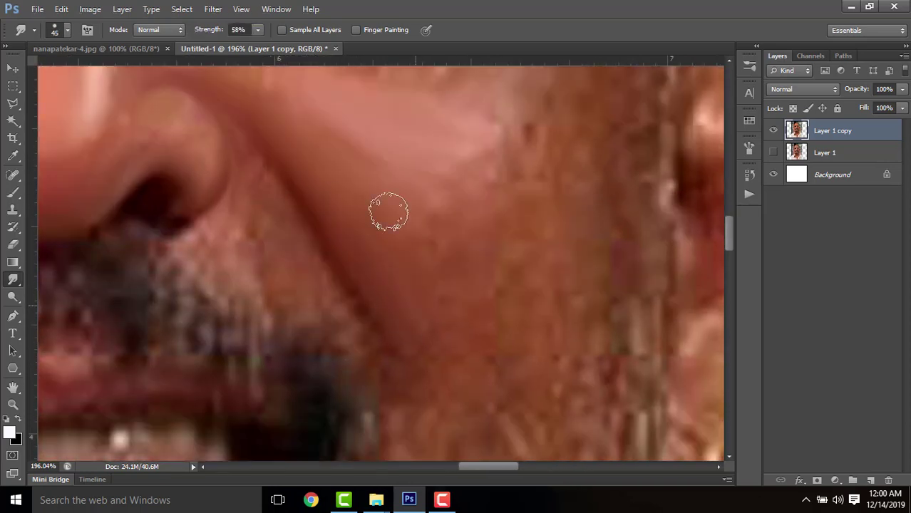
Step: Smooth the right cheek from its highlight towards the ear and down to the beard with a 90 px smudge brush
key("bracketright")
key("bracketright")
key("bracketright")
key("bracketright")
key("bracketright")
left_click_drag(557, 206, 521, 181)
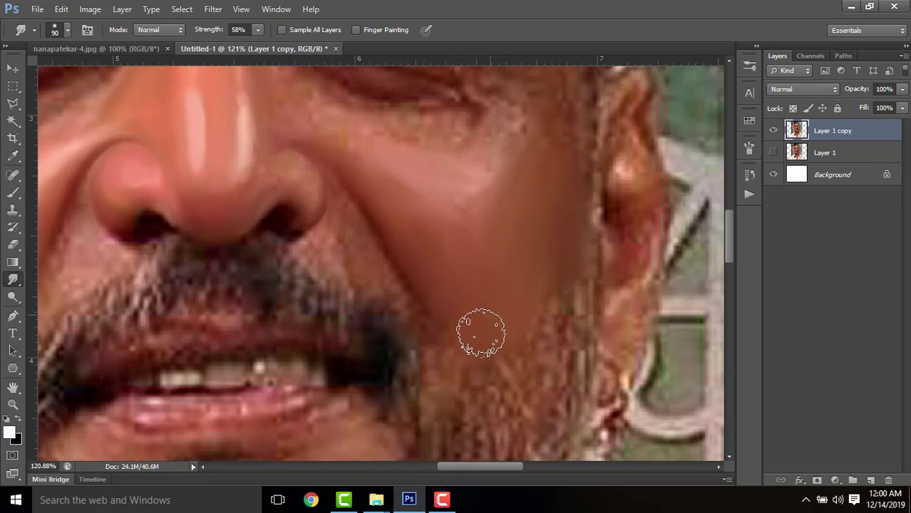
left_click_drag(455, 240, 469, 364)
left_click_drag(344, 250, 401, 311)
Step: Blend the top of the right cheek around its highlight and up towards the temple with a 60 px brush
key("bracketleft")
key("bracketleft")
key("bracketleft")
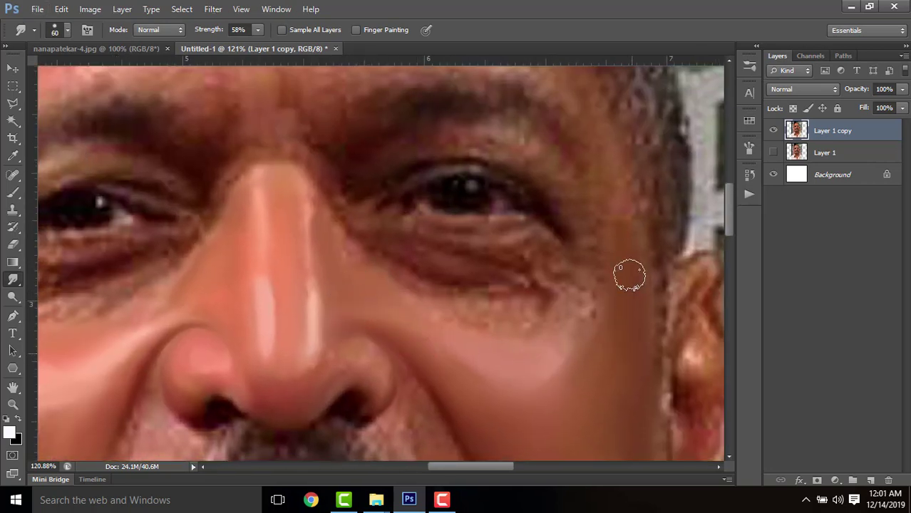
scroll(270, 240, "up", 1)
scroll(370, 336, "left", 2)
Step: Smudge the left forehead highlight and the skin around it into smooth tones with an 80 px brush
key("bracketleft")
key("bracketleft")
scroll(321, 367, "up", 3)
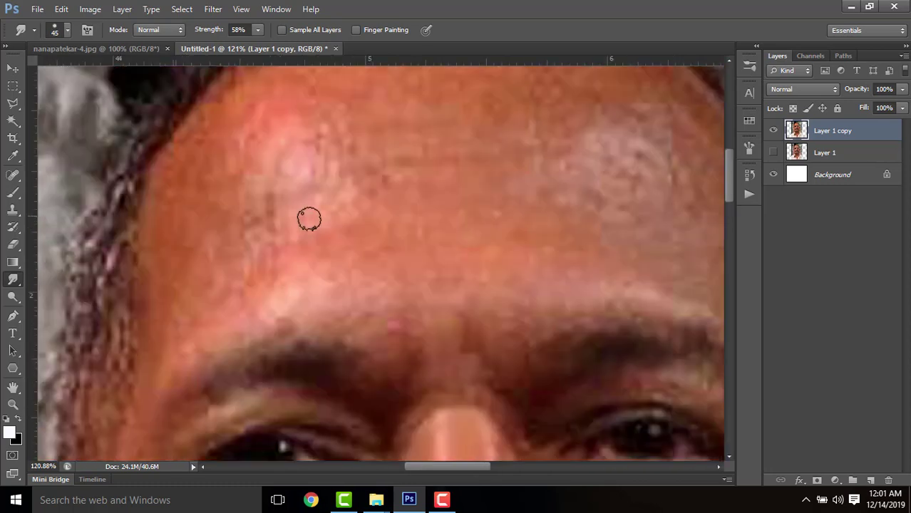
scroll(310, 219, "up", 3)
left_click_drag(208, 34, 218, 35)
key("bracketright")
key("bracketright")
key("bracketright")
key("bracketright")
mouse_move(317, 232)
left_mouse_down()
mouse_move(341, 232)
mouse_move(225, 209)
mouse_move(184, 221)
left_mouse_up()
Step: Lower the smudge strength to 55% and blend the upper forehead along the hairline across to the right highlight
left_click_drag(218, 35, 207, 36)
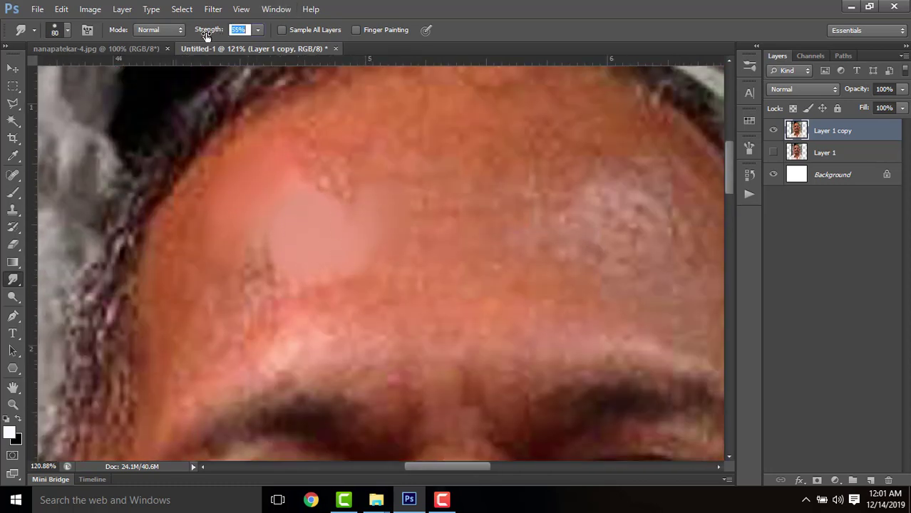
scroll(279, 214, "up", 2)
scroll(279, 213, "right", 1)
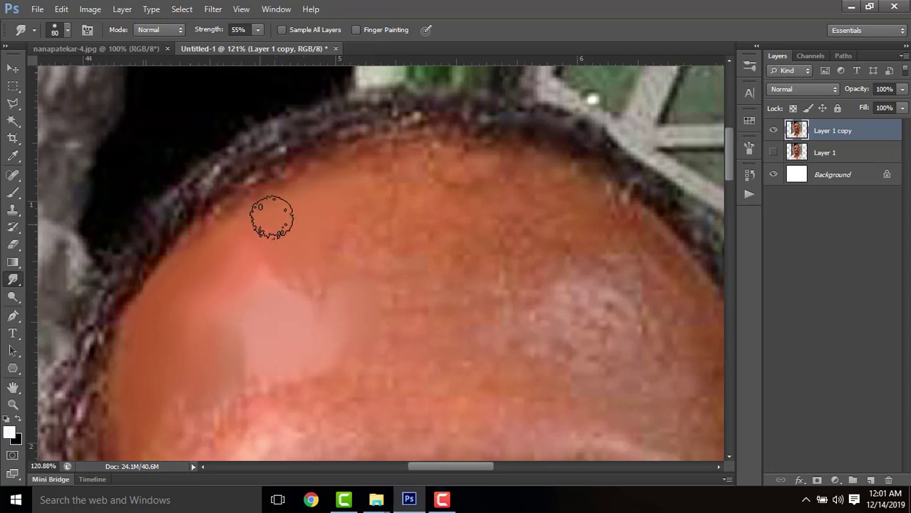
mouse_move(272, 218)
left_mouse_down()
mouse_move(362, 233)
mouse_move(306, 261)
mouse_move(432, 176)
mouse_move(394, 241)
mouse_move(550, 195)
mouse_move(540, 249)
mouse_move(563, 298)
left_mouse_up()
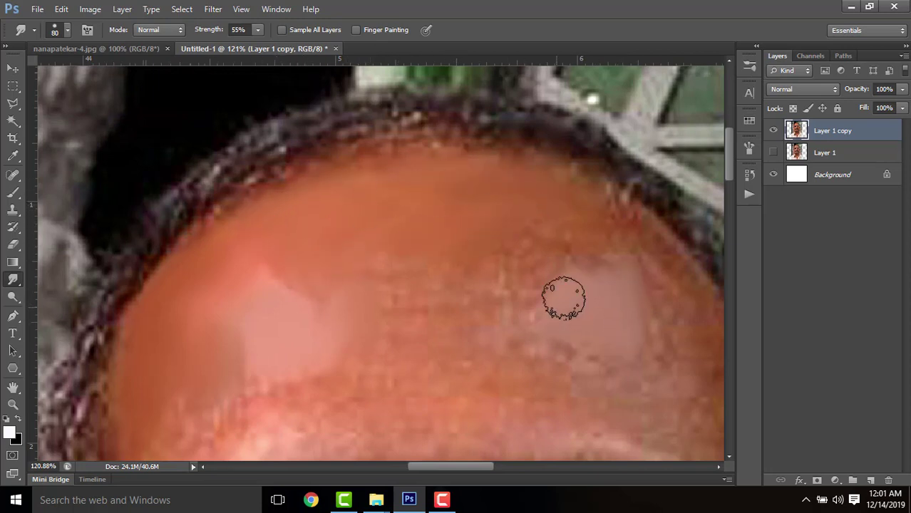
Step: Smudge the middle of the forehead between the two highlights with the 80 px brush
scroll(441, 200, "down", 2)
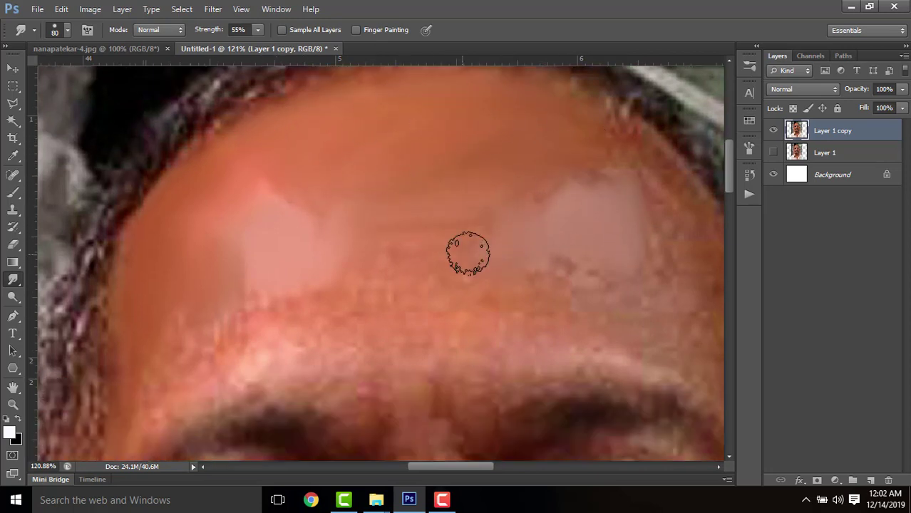
scroll(467, 253, "down", 1)
left_click_drag(492, 244, 269, 261)
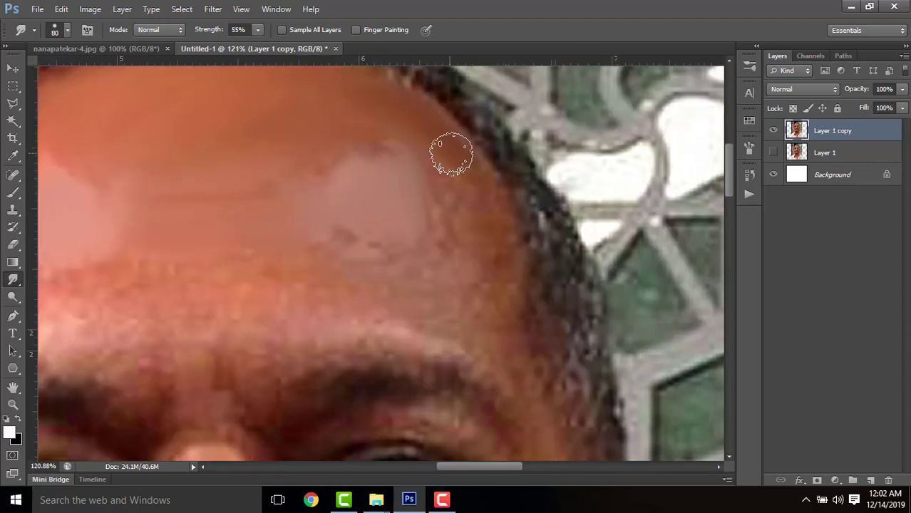
Step: Blend the right forehead highlight and the skin beside it down along the hairline
mouse_move(451, 153)
left_mouse_down()
mouse_move(358, 142)
mouse_move(450, 243)
mouse_move(420, 211)
mouse_move(505, 244)
mouse_move(480, 228)
mouse_move(396, 221)
left_mouse_up()
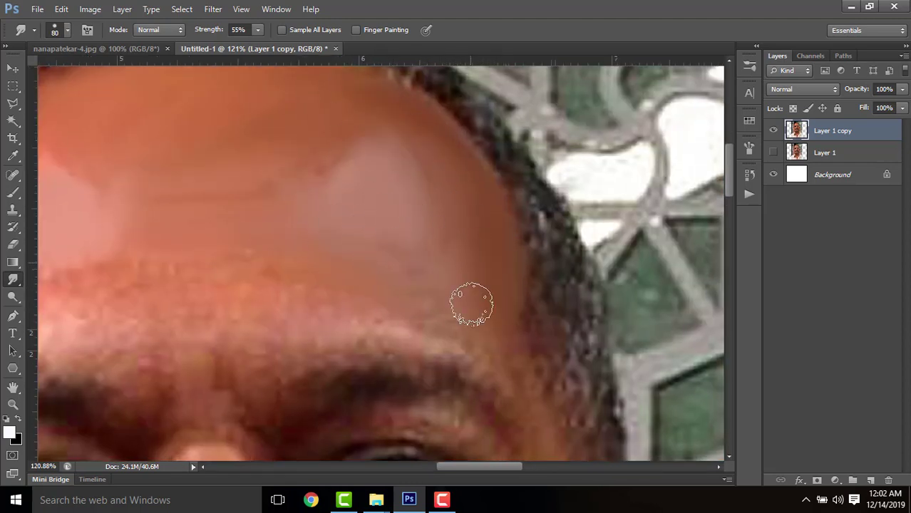
scroll(195, 142, "down", 3)
scroll(354, 229, "up", 2)
scroll(429, 281, "left", 5)
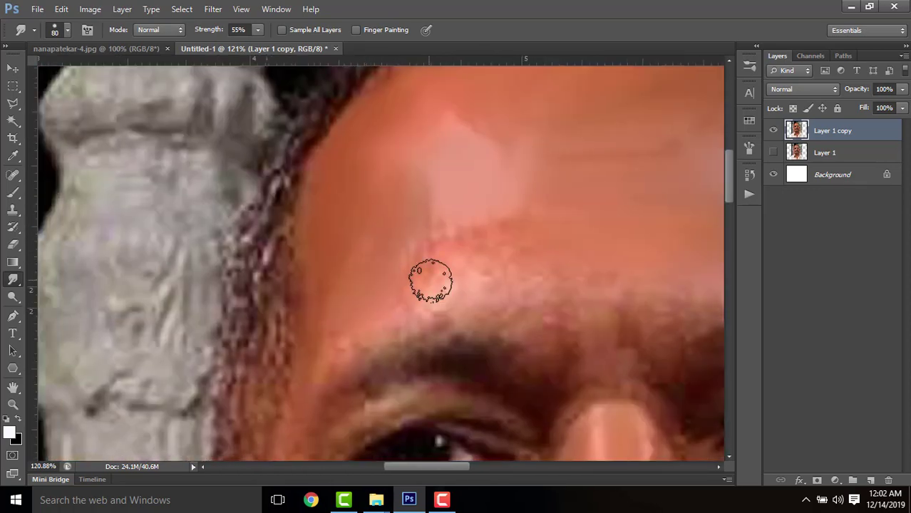
Step: Smudge the bright skin above the left eyebrow and soften the lower edge of the forehead highlight with a 50 px brush
key("bracketleft")
key("bracketleft")
key("bracketleft")
mouse_move(431, 280)
left_mouse_down()
mouse_move(464, 295)
mouse_move(510, 288)
left_mouse_up()
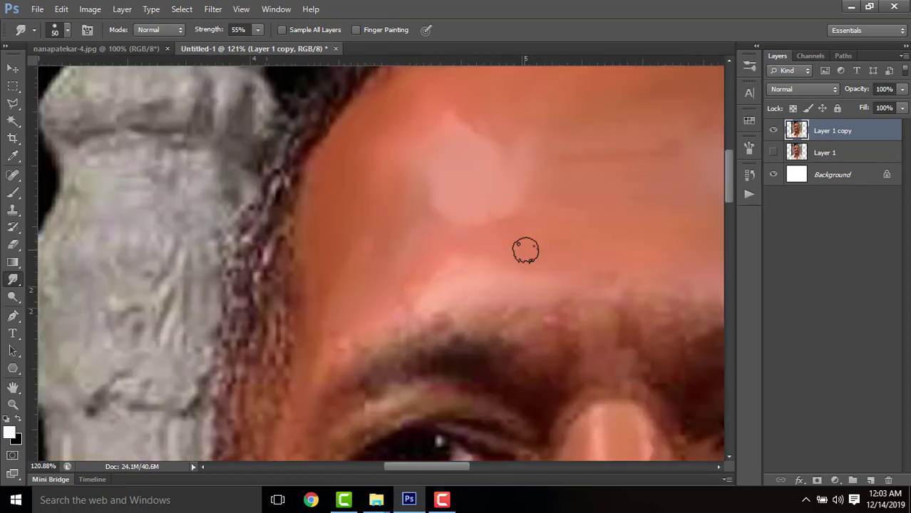
left_click_drag(308, 362, 440, 217)
Step: Blend the bright skin above the right eyebrow and the adjoining right temple with the 50 px smudge brush
left_click_drag(702, 181, 374, 260)
left_click_drag(620, 149, 362, 229)
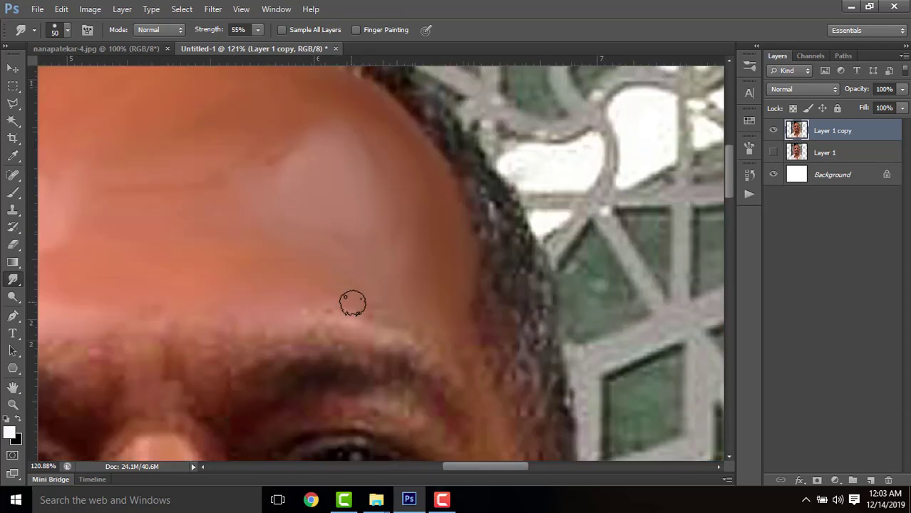
scroll(377, 317, "down", 3)
scroll(486, 356, "up", 3)
scroll(388, 205, "left", 2)
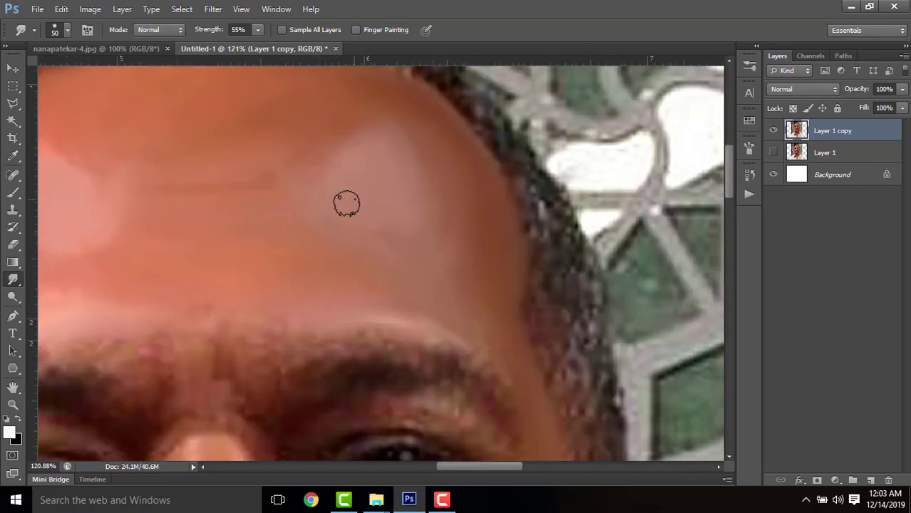
Step: Raise the smudge strength to 73% and soften the skin below the left eye, reducing the brush to 15 px
scroll(346, 203, "down", 3)
scroll(338, 275, "left", 3)
scroll(372, 245, "down", 3)
scroll(309, 303, "up", 6)
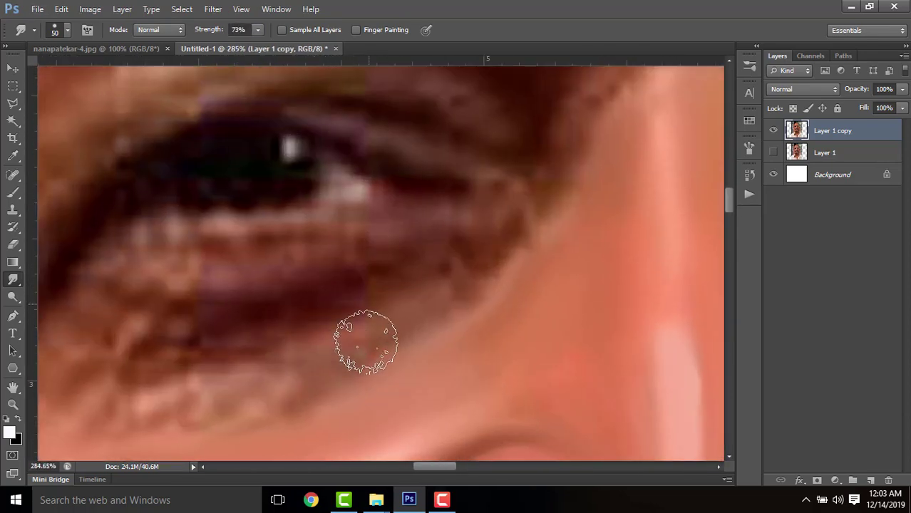
key("bracketleft")
key("bracketleft")
key("bracketleft")
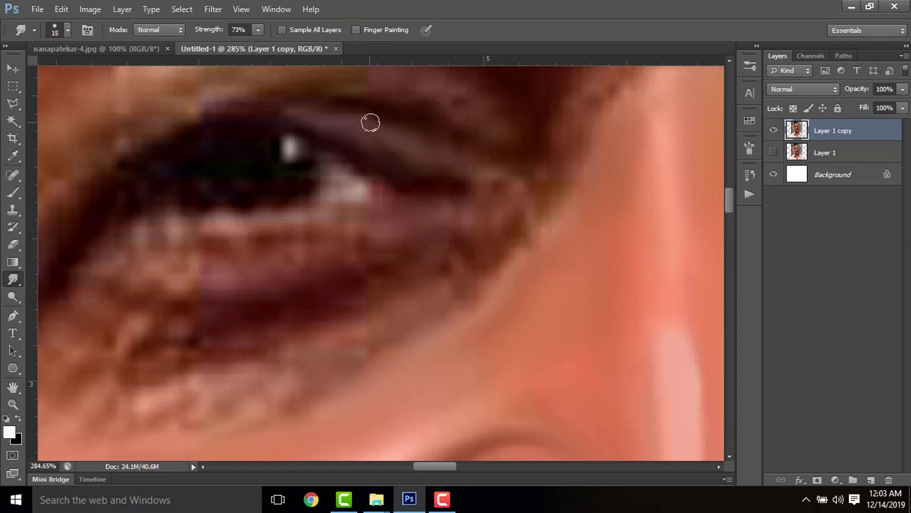
Step: Smudge the dark shading between the nose bridge and the right eye's inner corner with 20 and 25 px brushes
scroll(474, 223, "down", 1)
scroll(474, 224, "left", 1)
scroll(479, 225, "right", 5)
scroll(490, 240, "up", 2)
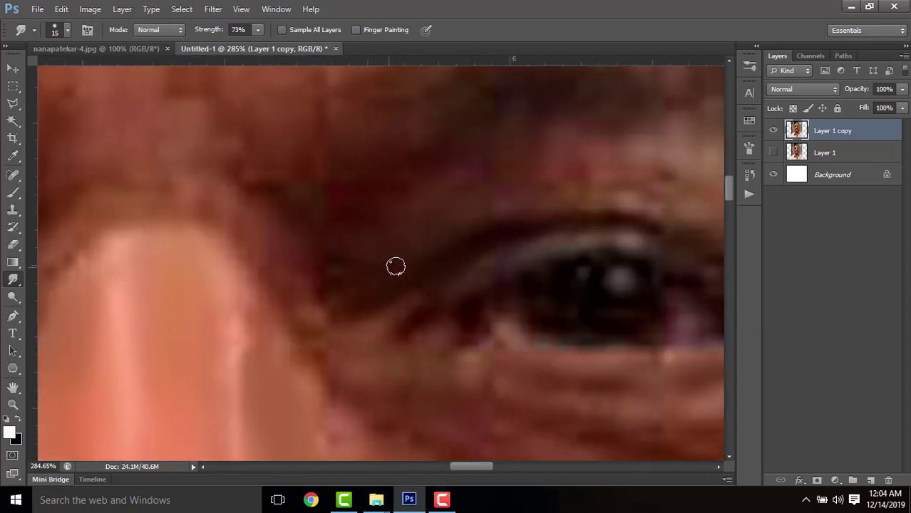
left_click_drag(309, 275, 379, 246)
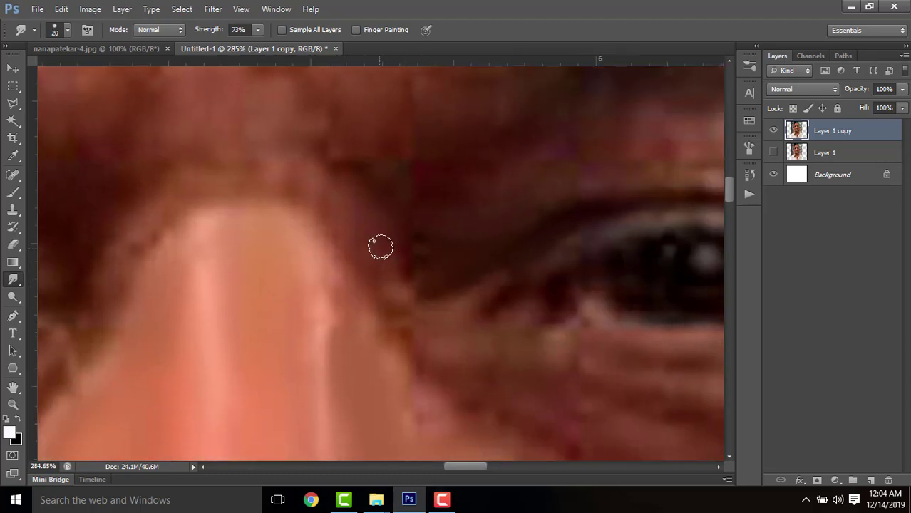
key("bracketright")
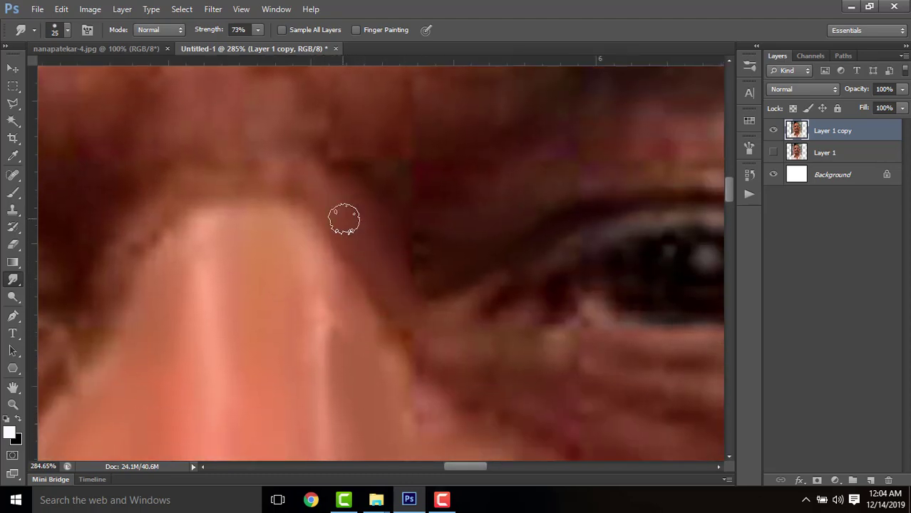
Step: Set the smudge strength to 59% and blend the arched upper edge of the nose bridge with a 20 px brush
scroll(341, 327, "left", 5)
scroll(341, 328, "up", 3)
key("bracketleft")
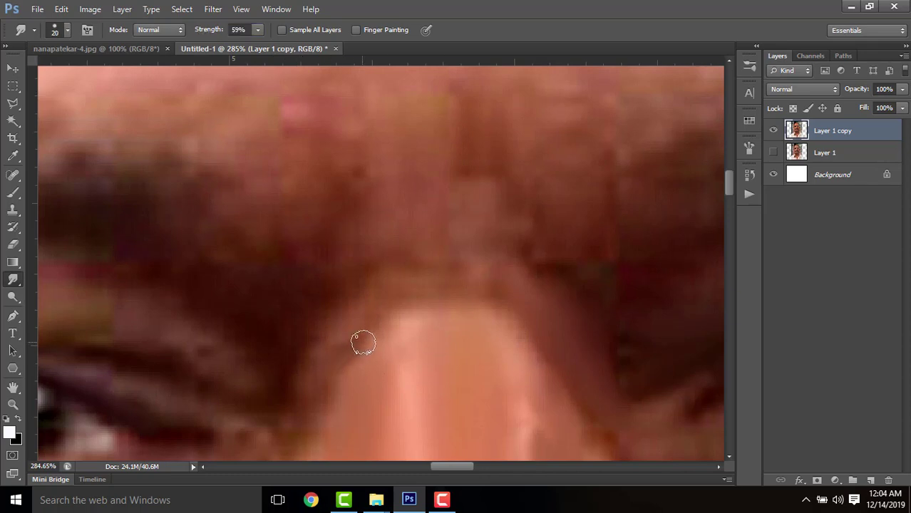
key("5")
key("9")
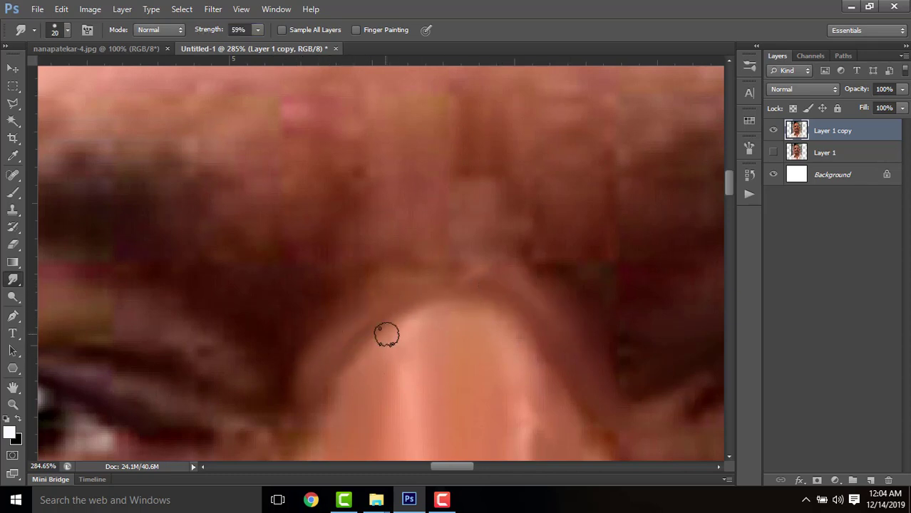
Step: Smooth the skin between the right eyebrow and upper eyelid out to the outer corner, using up to a 35 px brush
scroll(387, 335, "down", 2)
scroll(463, 352, "right", 5)
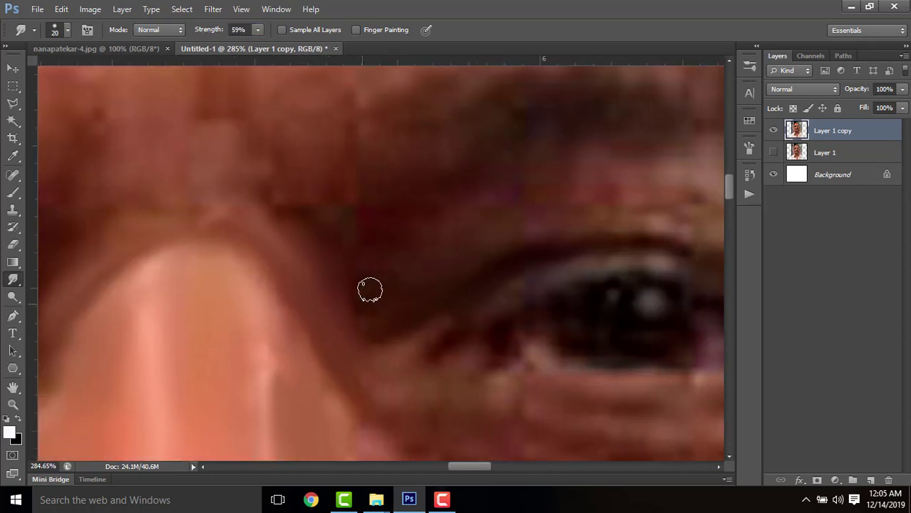
left_click_drag(648, 226, 447, 257)
key("bracketright")
key("bracketright")
key("bracketright")
mouse_move(341, 252)
left_mouse_down()
mouse_move(418, 236)
mouse_move(472, 233)
mouse_move(396, 243)
mouse_move(469, 263)
mouse_move(598, 317)
mouse_move(289, 244)
mouse_move(400, 253)
mouse_move(374, 215)
mouse_move(309, 230)
mouse_move(524, 202)
mouse_move(624, 268)
left_mouse_up()
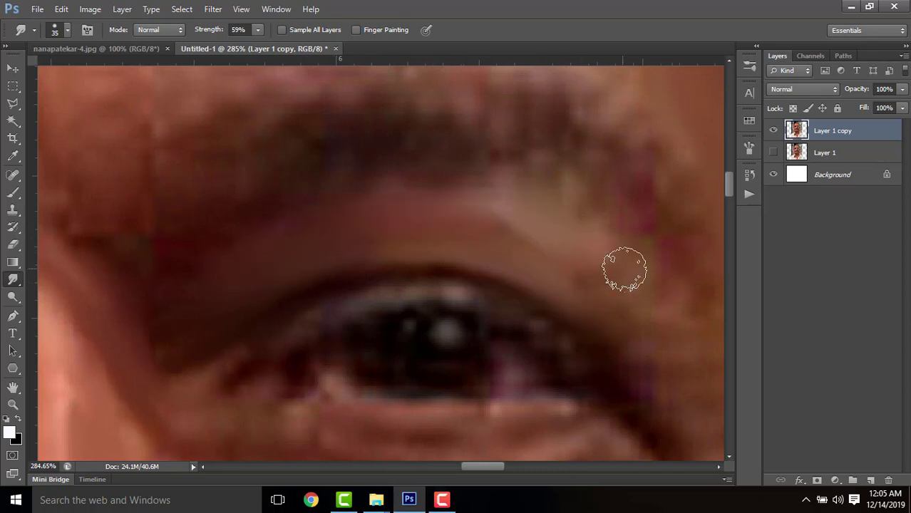
Step: Smudge the folds and bag beneath the right eye along their curves with the 35 px brush
scroll(557, 303, "down", 3)
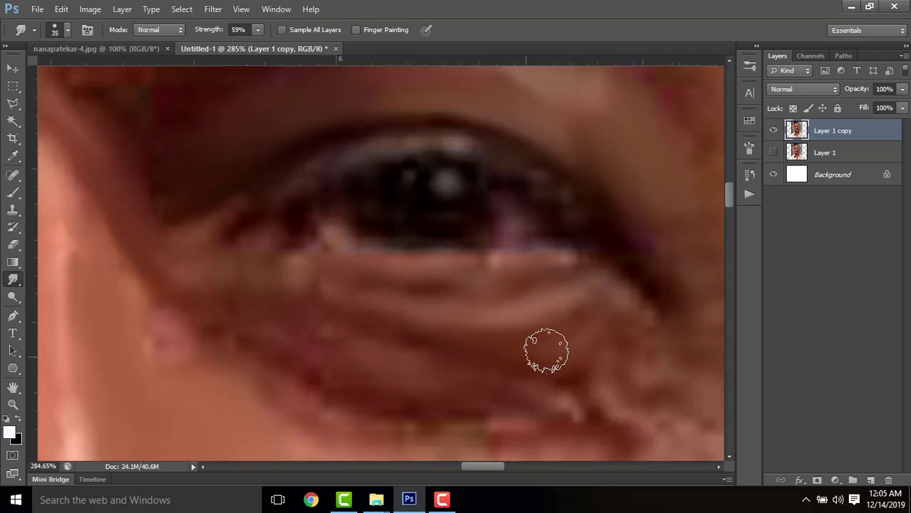
scroll(331, 325, "down", 1)
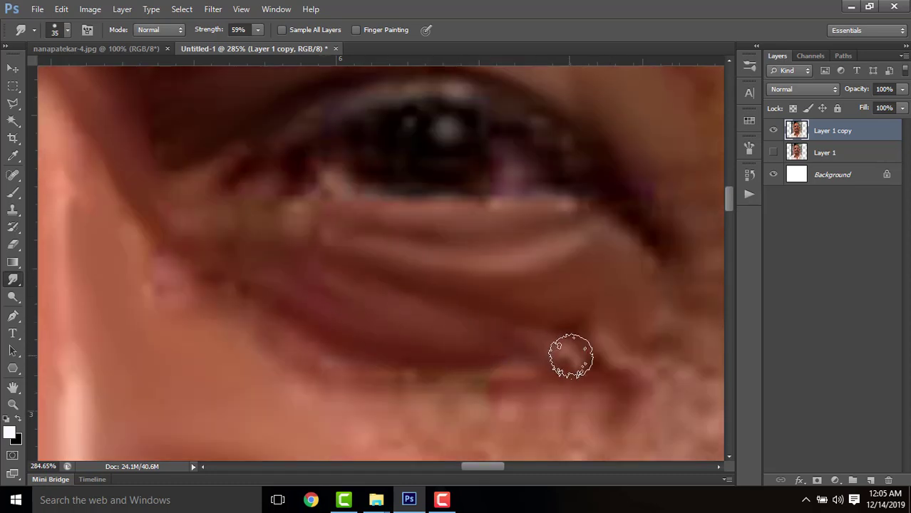
mouse_move(570, 355)
left_mouse_down()
mouse_move(589, 331)
mouse_move(473, 368)
mouse_move(303, 368)
mouse_move(535, 393)
mouse_move(226, 327)
mouse_move(298, 326)
mouse_move(235, 261)
mouse_move(634, 217)
left_mouse_up()
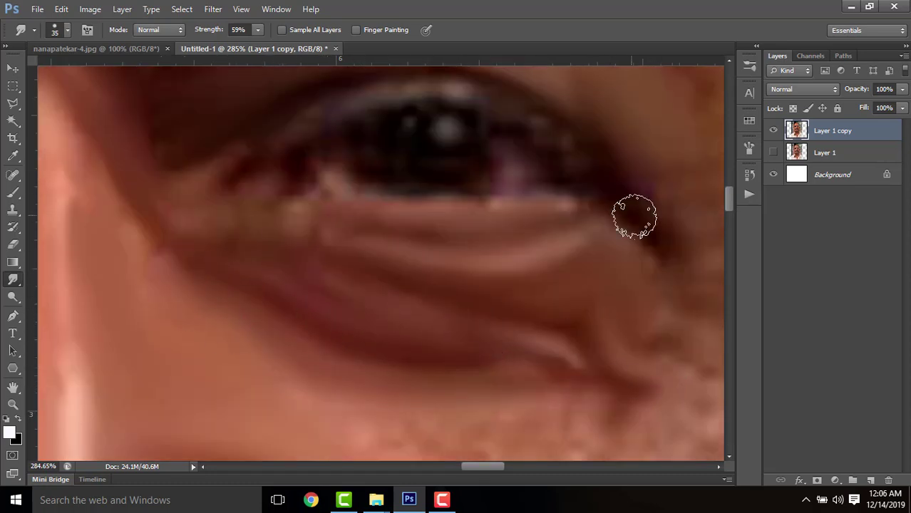
Step: Smooth the right eye's upper lid line and dark outer corner, using a 20 px brush for the lid
scroll(632, 178, "up", 1)
key("bracketleft")
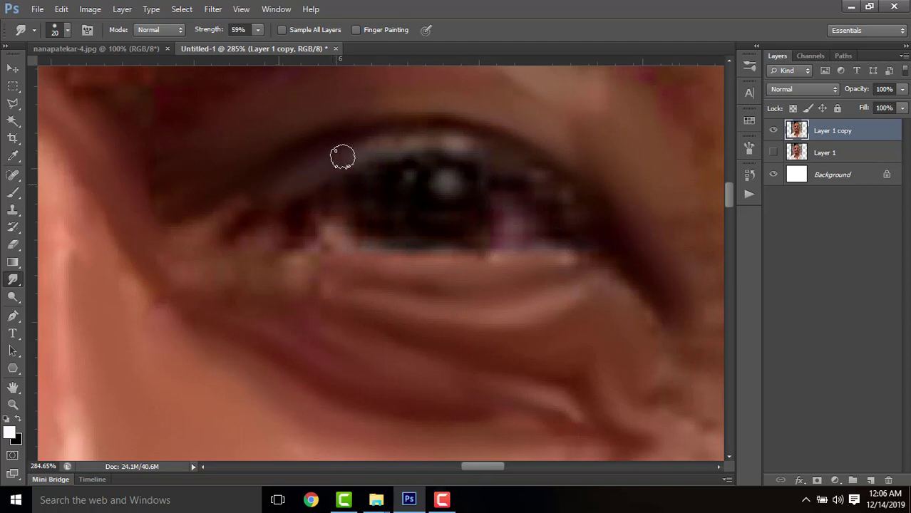
scroll(579, 232, "down", 5)
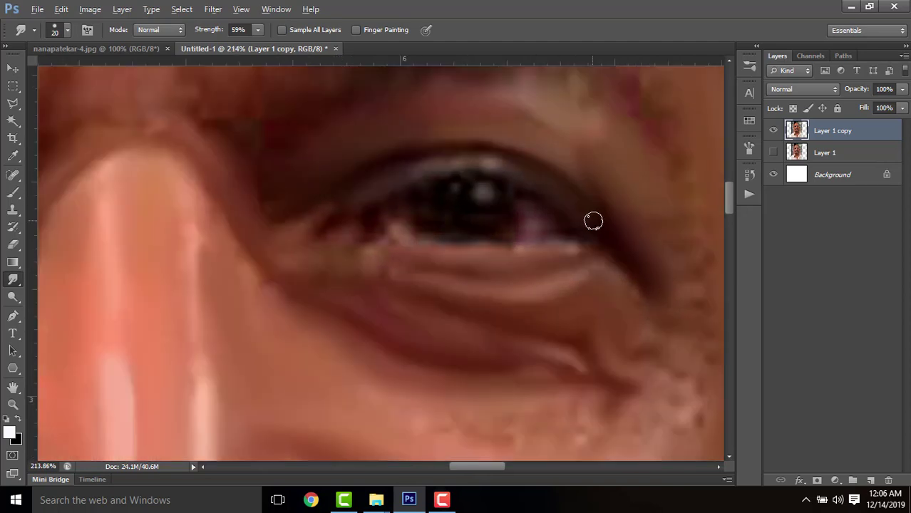
Step: Blend the wrinkled skin beside the right eye's outer corner into the temple and cheek highlight with 45 and 30 px brushes
scroll(573, 239, "down", 3)
key("bracketright")
key("bracketright")
key("bracketright")
key("bracketright")
key("bracketright")
left_click_drag(436, 173, 508, 212)
left_click_drag(620, 209, 565, 264)
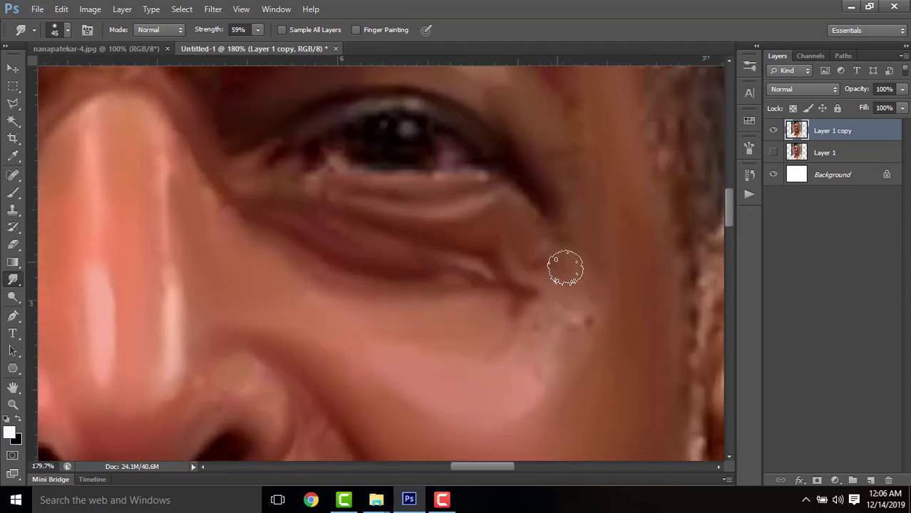
key("bracketleft")
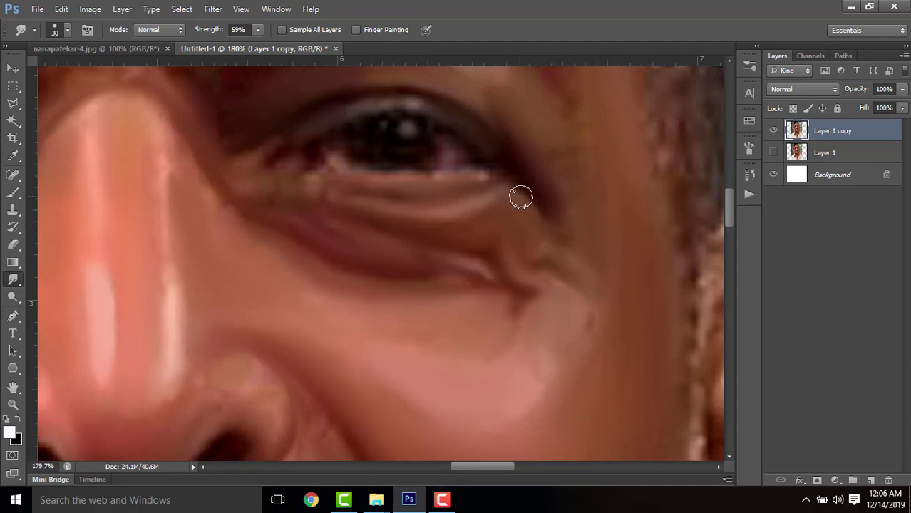
Step: Smudge the left eye's upper lid and the skin beneath its inner corner with the 30 px brush
left_click_drag(356, 122, 456, 249)
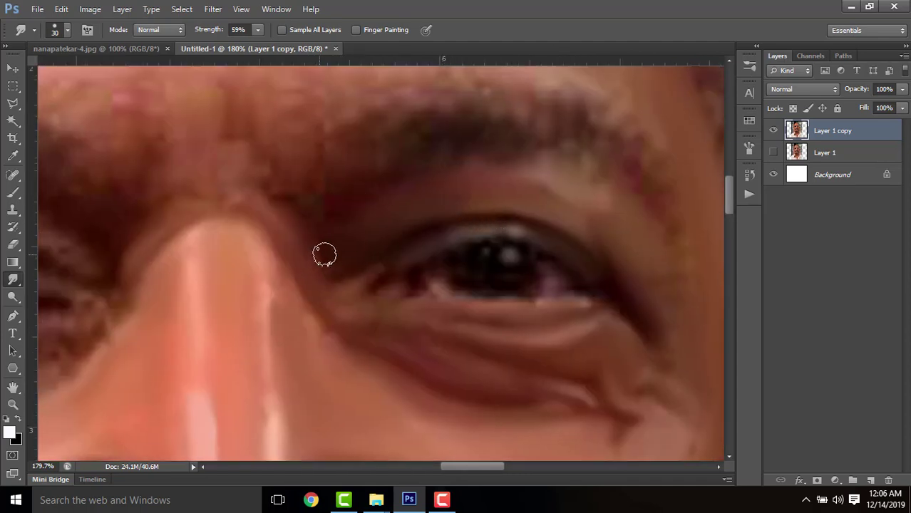
left_click_drag(218, 244, 324, 308)
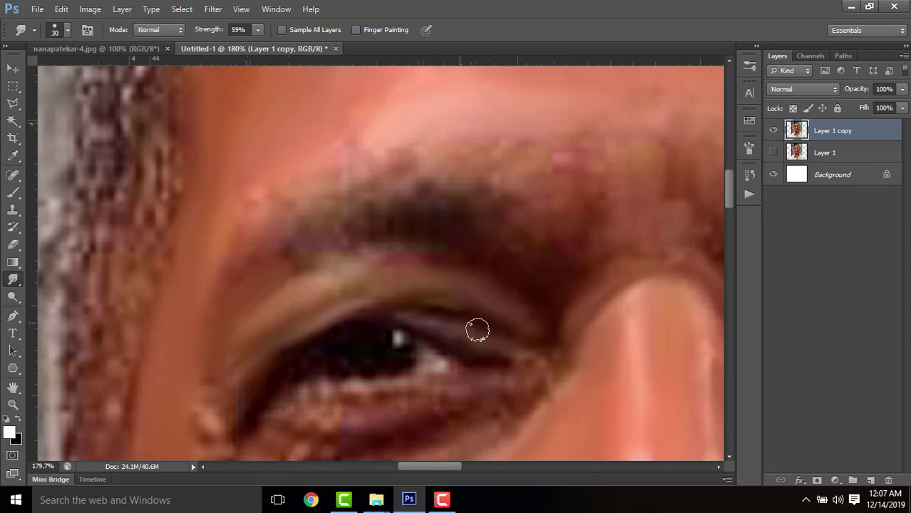
scroll(412, 306, "down", 3)
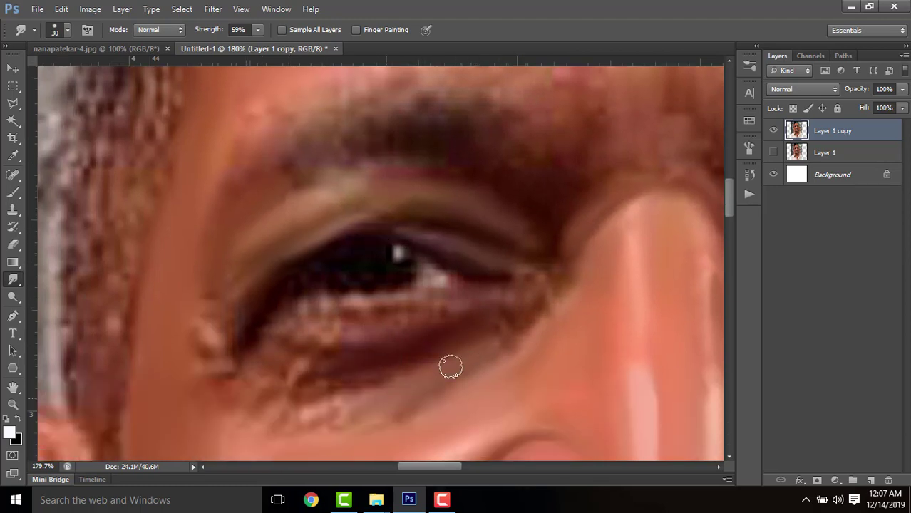
mouse_move(382, 369)
left_mouse_down()
mouse_move(490, 319)
mouse_move(516, 335)
left_mouse_up()
left_click_drag(405, 315, 424, 345)
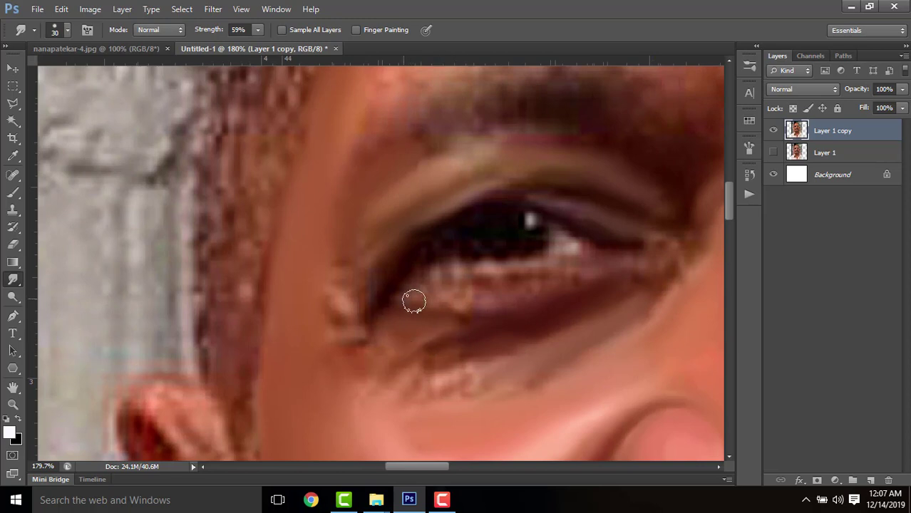
Step: Smooth the left eye's lower lid and the wrinkles at its outer corner along their curves with the 30 px brush
mouse_move(414, 301)
left_mouse_down()
mouse_move(482, 346)
mouse_move(561, 345)
mouse_move(443, 360)
mouse_move(382, 332)
mouse_move(333, 280)
mouse_move(320, 339)
mouse_move(597, 268)
left_mouse_up()
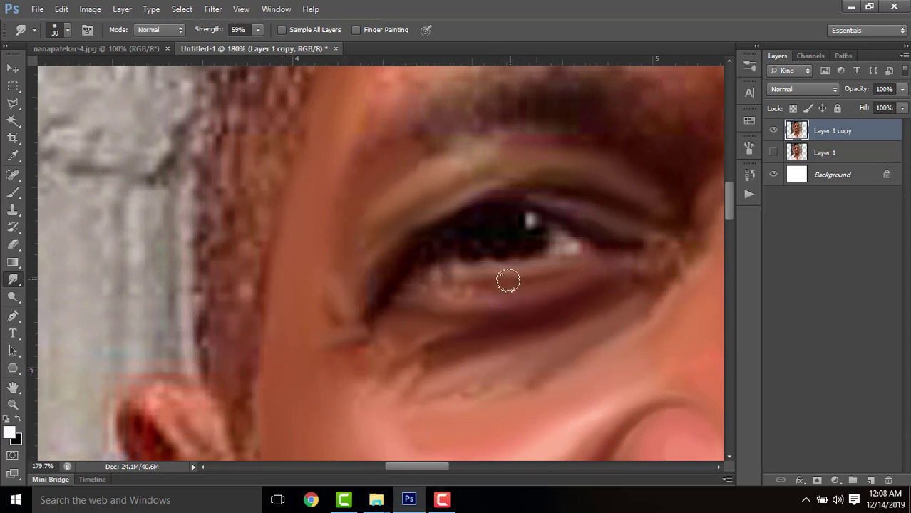
left_click_drag(508, 280, 557, 291)
left_click_drag(666, 186, 482, 289)
left_click_drag(360, 222, 425, 270)
left_click_drag(356, 304, 406, 298)
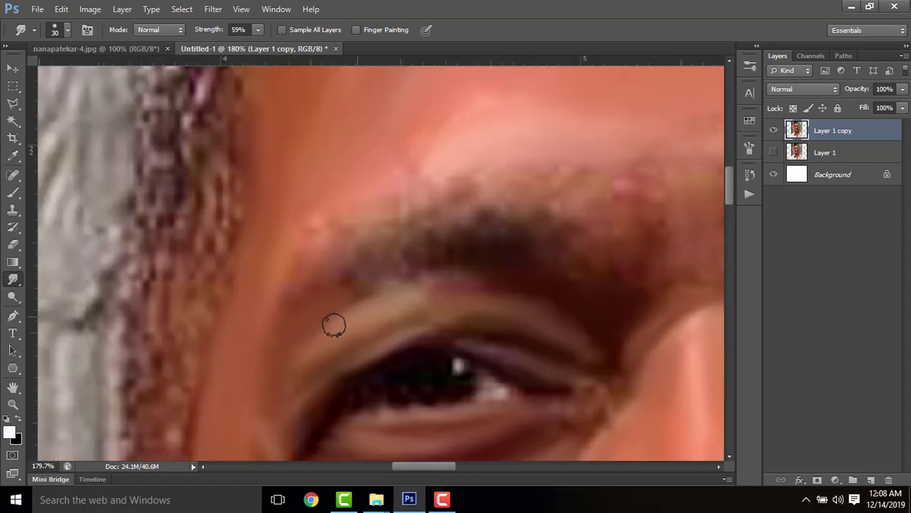
Step: Blend the wrinkled bag beneath the left eye into the upper cheek with the 30 px brush
scroll(454, 367, "up", 5)
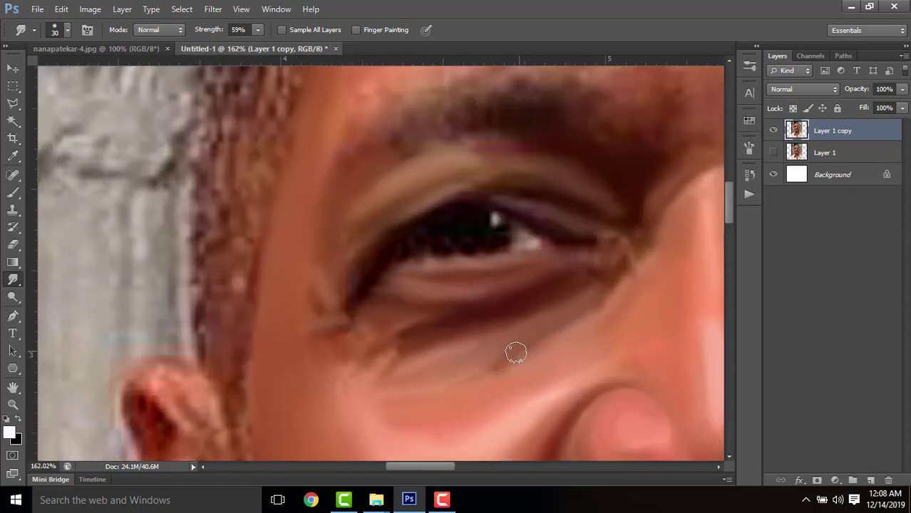
left_click_drag(617, 276, 510, 342)
left_click_drag(473, 263, 390, 302)
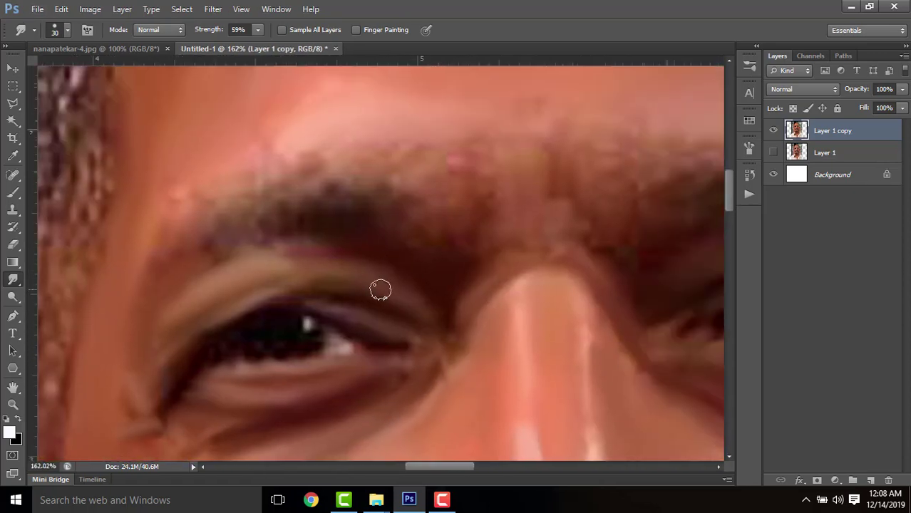
Step: Smooth the skin between the eyebrows down to the nose bridge with a 45 px smudge brush
scroll(405, 294, "down", 2)
scroll(314, 253, "up", 3)
scroll(407, 302, "right", 3)
key("bracketright")
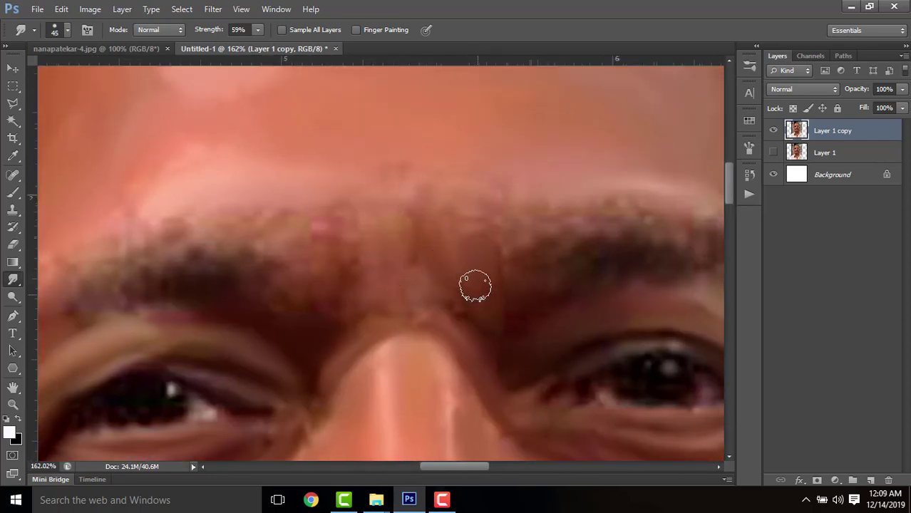
mouse_move(475, 286)
left_mouse_down()
mouse_move(527, 304)
mouse_move(380, 285)
mouse_move(387, 303)
left_mouse_up()
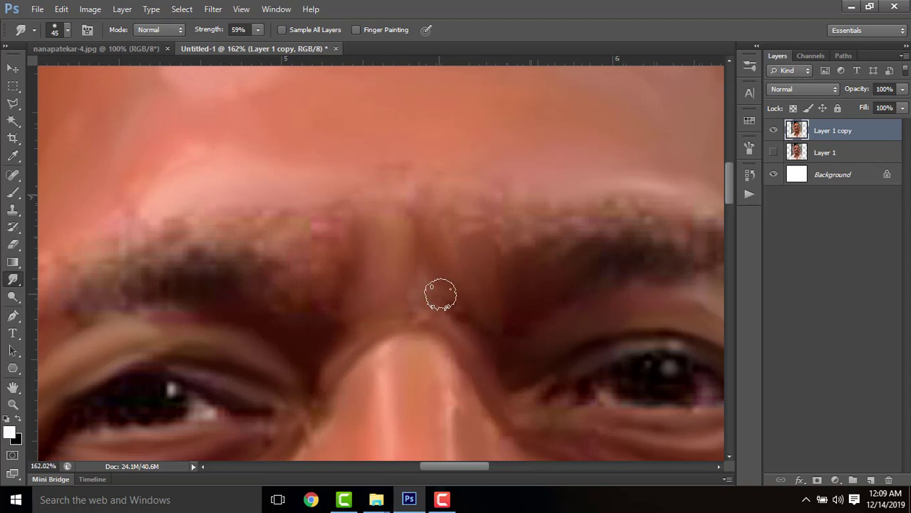
left_click_drag(221, 178, 370, 228)
Step: Paint a dark line along the left eye's upper lash edge towards the inner corner with an 8 px brush at 100% opacity
scroll(298, 259, "down", 3)
left_click_drag(631, 424, 520, 286)
scroll(520, 287, "up", 5)
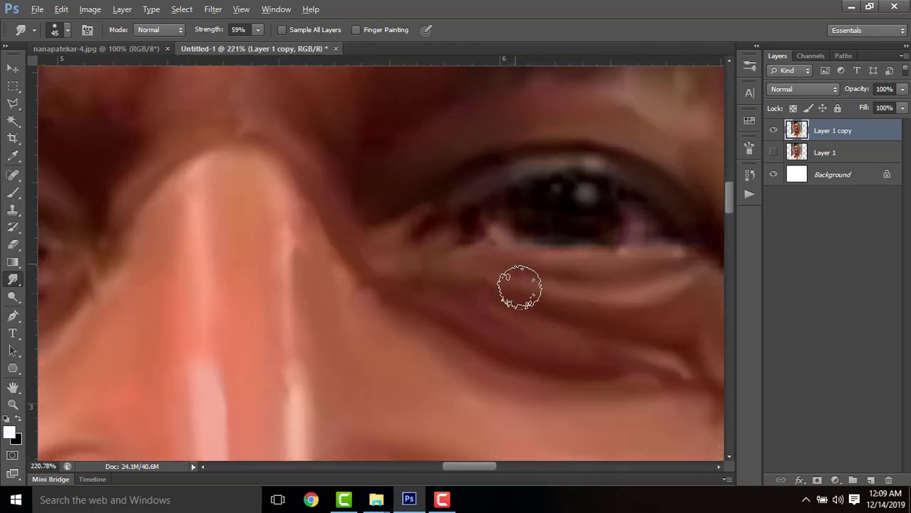
key("b")
scroll(517, 203, "up", 3)
mouse_move(510, 196)
left_mouse_down()
mouse_move(468, 203)
mouse_move(546, 168)
left_mouse_up()
key("ctrl+z")
key("x")
mouse_move(622, 173)
left_mouse_down()
mouse_move(452, 205)
mouse_move(605, 256)
left_mouse_up()
left_click_drag(214, 271, 580, 294)
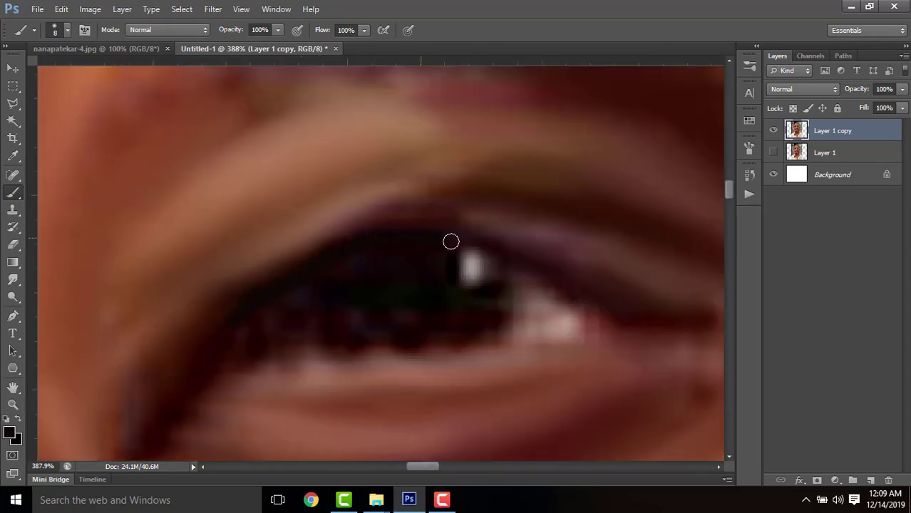
scroll(555, 279, "down", 5)
scroll(443, 300, "up", 5)
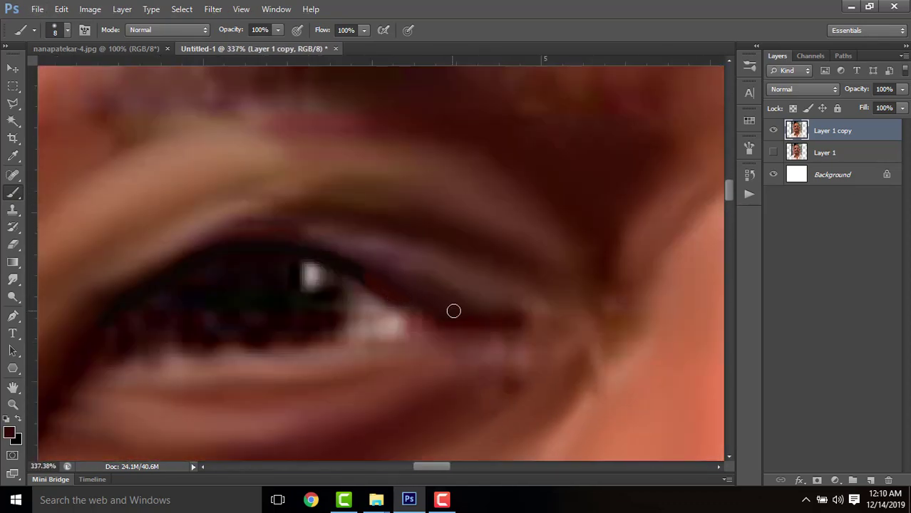
Step: Blend the painted lash line of the left eye into the upper lid with a 15 px smudge brush
key("r")
key("[")
key("[")
key("[")
key("[")
key("[")
key("[")
left_click_drag(367, 270, 397, 294)
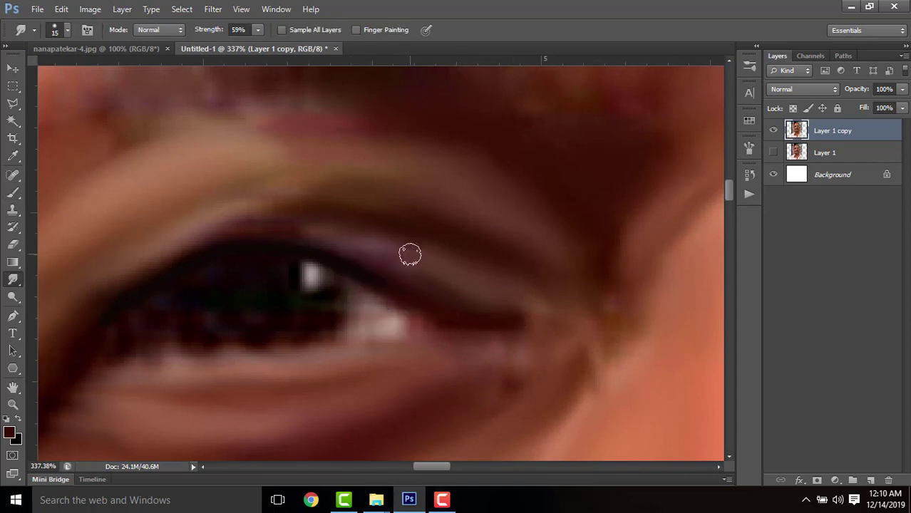
Step: Add a new layer and paint the left eye's iris solid black with a 20 px brush
key("space")
left_click_drag(108, 335, 241, 355)
key("b")
key("ctrl+shift+alt+n")
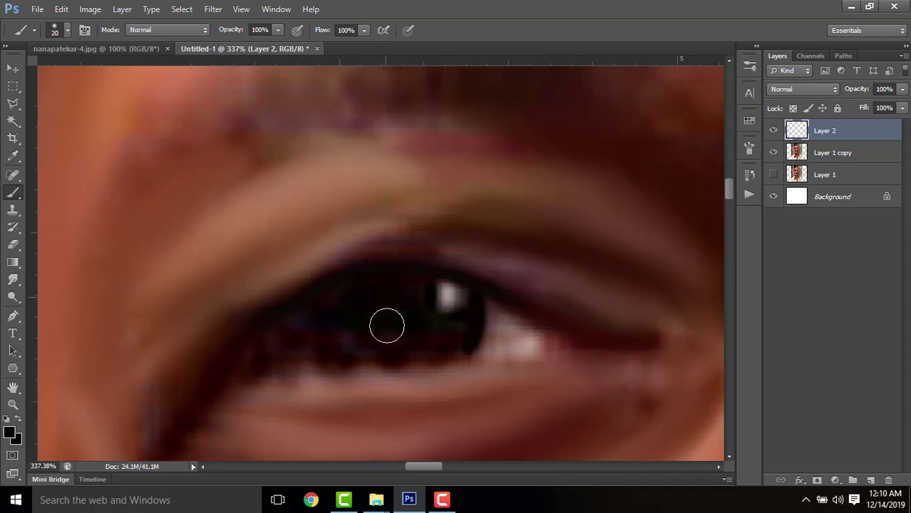
mouse_move(386, 326)
left_mouse_down()
mouse_move(457, 337)
mouse_move(407, 288)
left_mouse_up()
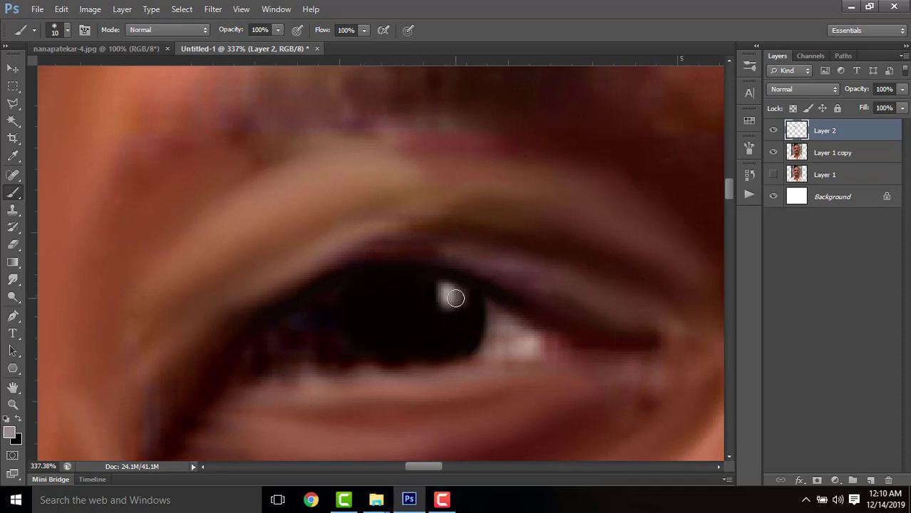
Step: Paint the right eye's upper lash line and iris edge in near-black on the new layer with 9 and 10 px brushes
key("space")
left_click_drag(506, 317, 335, 281)
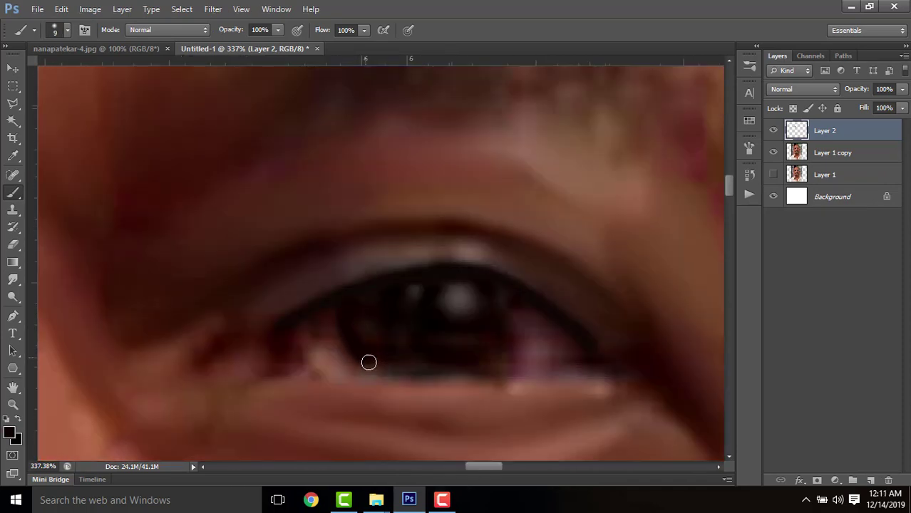
left_click_drag(464, 354, 381, 360)
key("bracketright")
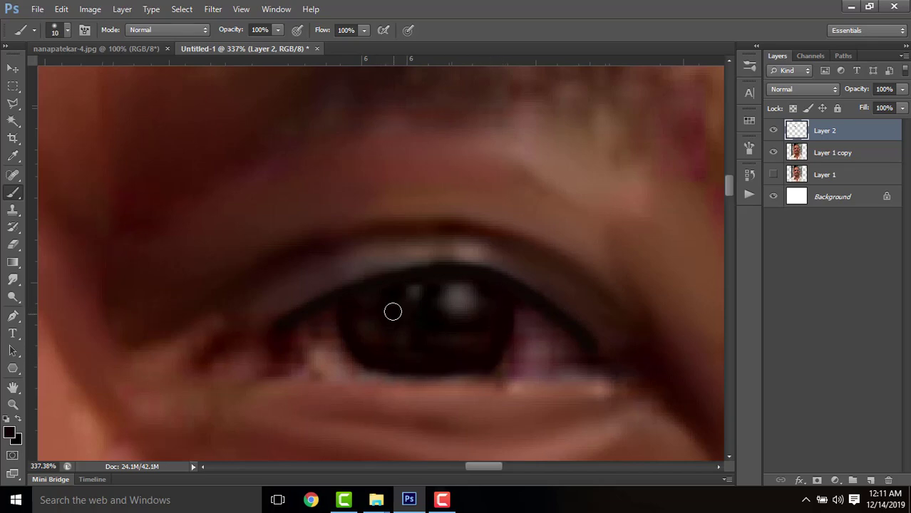
Step: Set the foreground colour to white and paint a small round catchlight in the right eye
left_click(8, 434)
left_click(542, 251)
left_click(868, 250)
left_click(448, 306)
Step: Merge the painted eye layer down into Layer 1 copy and set the Smudge tool's strength to 74%
scroll(449, 313, "down", 10)
scroll(371, 285, "down", 3)
left_click(12, 279)
scroll(295, 271, "up", 2)
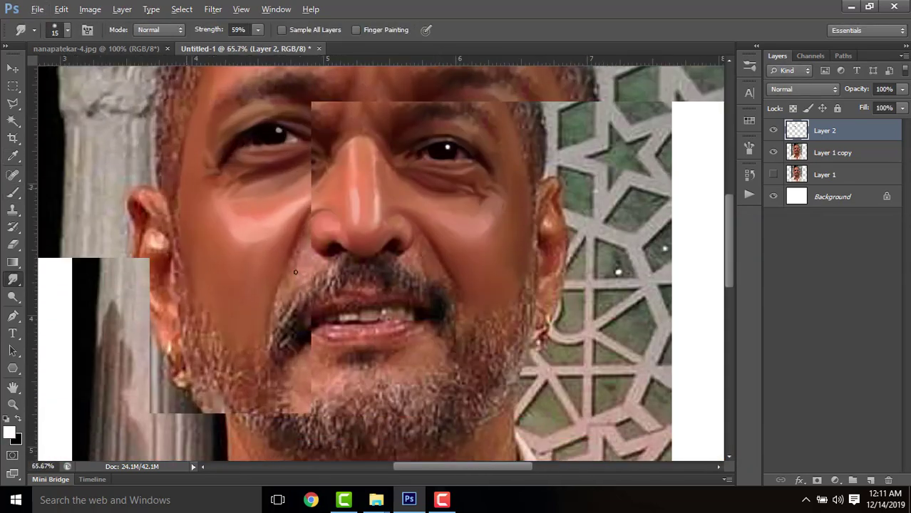
scroll(295, 272, "up", 3)
left_click_drag(200, 33, 211, 34)
key("Delete")
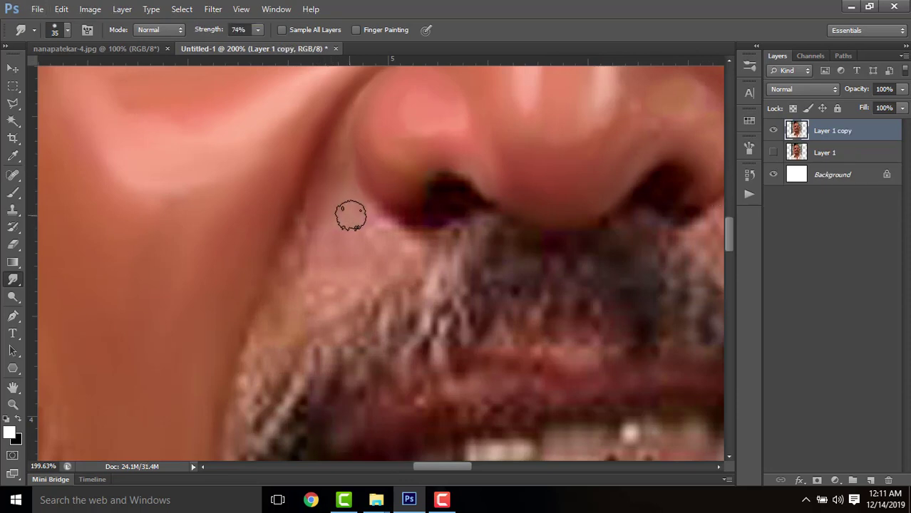
Step: Smooth the skin between the left nostril, smile line and moustache at 54% smudge strength with a 30 px brush
key("5")
key("4")
mouse_move(351, 215)
left_mouse_down()
mouse_move(307, 227)
mouse_move(338, 205)
mouse_move(335, 194)
mouse_move(381, 254)
mouse_move(299, 277)
mouse_move(333, 292)
left_mouse_up()
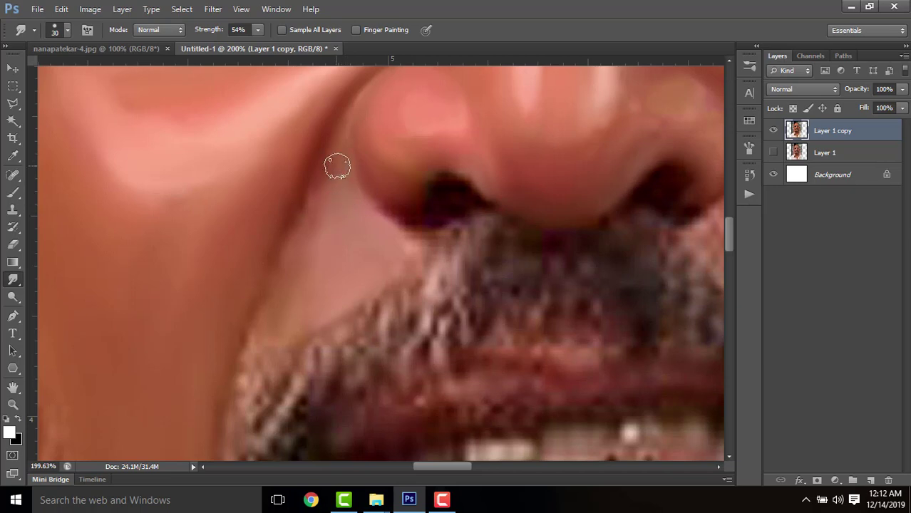
left_click_drag(337, 166, 273, 271)
left_click_drag(370, 275, 350, 302)
Step: Paint sampled skin tones over the right nostril wing with a 20 px brush, reducing its opacity to 24%
left_click_drag(627, 141, 377, 277)
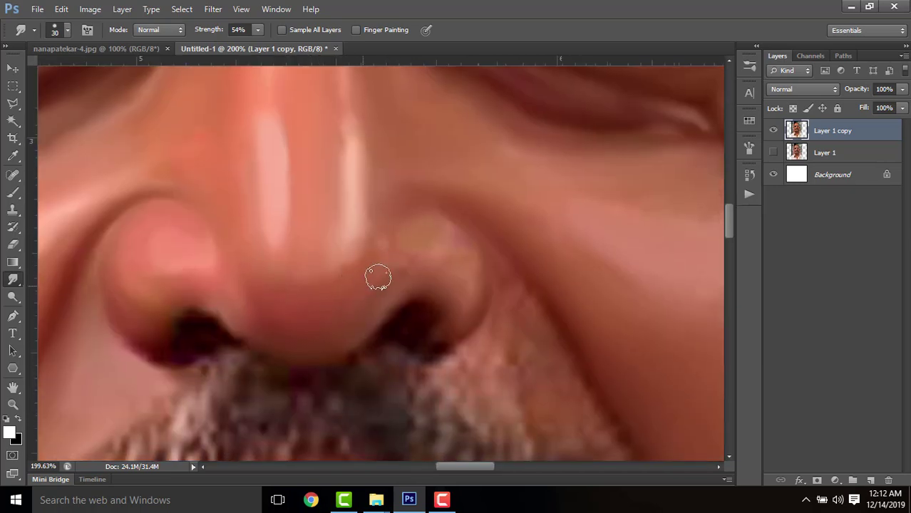
key("b")
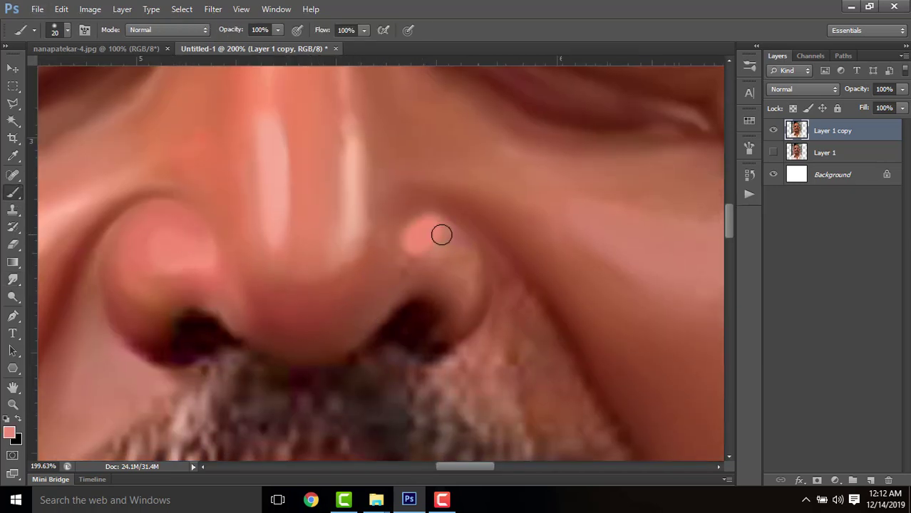
left_click(411, 249, "alt")
scroll(431, 246, "down", 5)
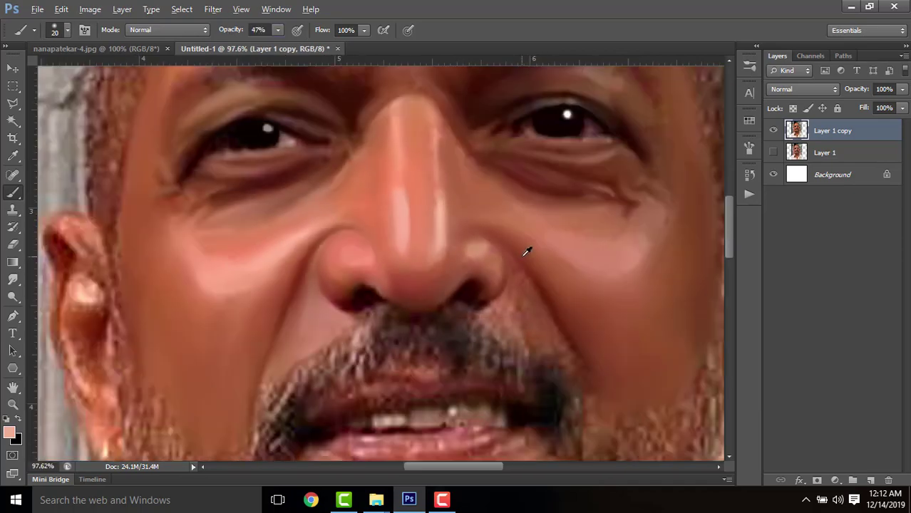
scroll(525, 248, "up", 5)
key("2")
key("4")
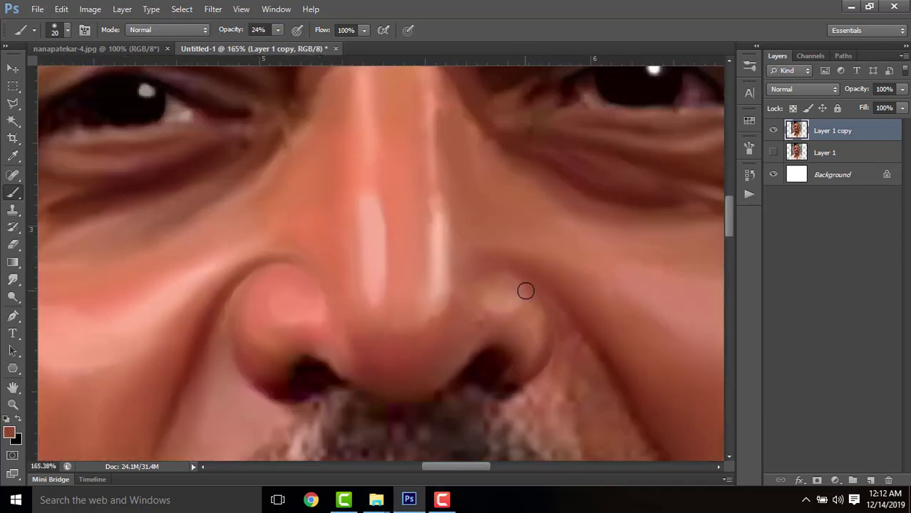
Step: Smudge the beard hair on the left cheek and jaw into downward strands at 38% strength with a 60 px brush
scroll(525, 291, "down", 5)
key("r")
scroll(386, 264, "up", 3)
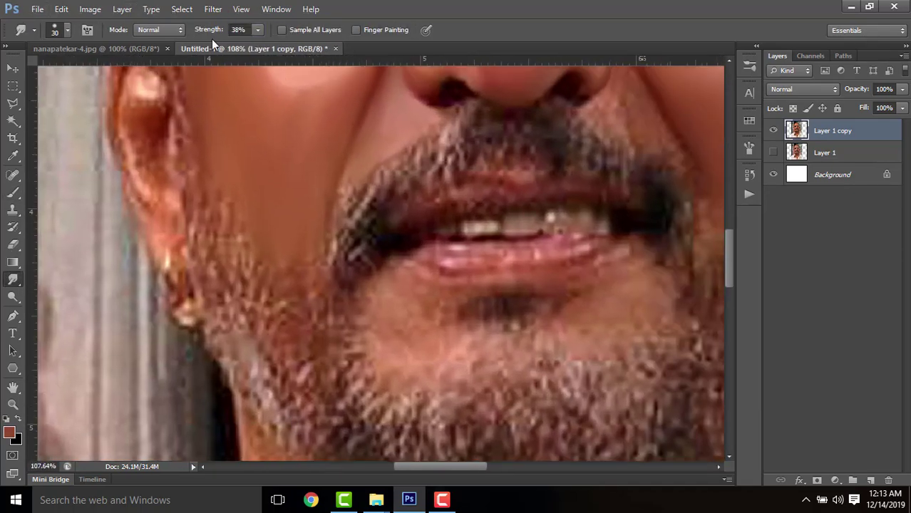
key("]")
key("]")
key("]")
key("]")
key("]")
mouse_move(258, 243)
left_mouse_down()
mouse_move(215, 206)
mouse_move(207, 175)
mouse_move(266, 331)
mouse_move(271, 241)
mouse_move(299, 266)
mouse_move(213, 235)
mouse_move(219, 277)
mouse_move(277, 403)
mouse_move(255, 248)
mouse_move(332, 348)
mouse_move(308, 257)
mouse_move(295, 291)
left_mouse_up()
scroll(277, 314, "down", 2)
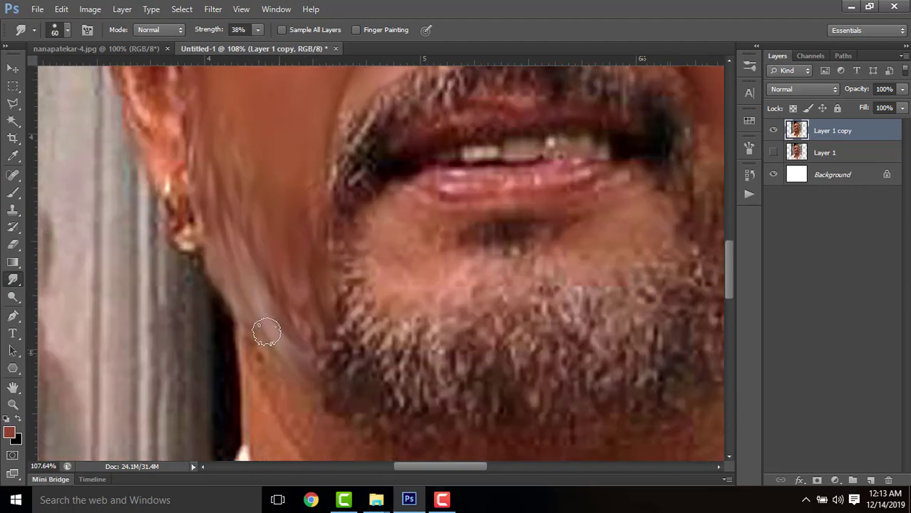
Step: Smudge the chin beard into curved hair strands from the left jaw across to the right side with the 60 px brush
mouse_move(267, 332)
left_mouse_down()
mouse_move(343, 278)
mouse_move(373, 212)
mouse_move(322, 298)
mouse_move(347, 331)
mouse_move(385, 420)
mouse_move(408, 345)
mouse_move(428, 339)
mouse_move(445, 307)
mouse_move(414, 283)
left_mouse_up()
scroll(456, 355, "right", 3)
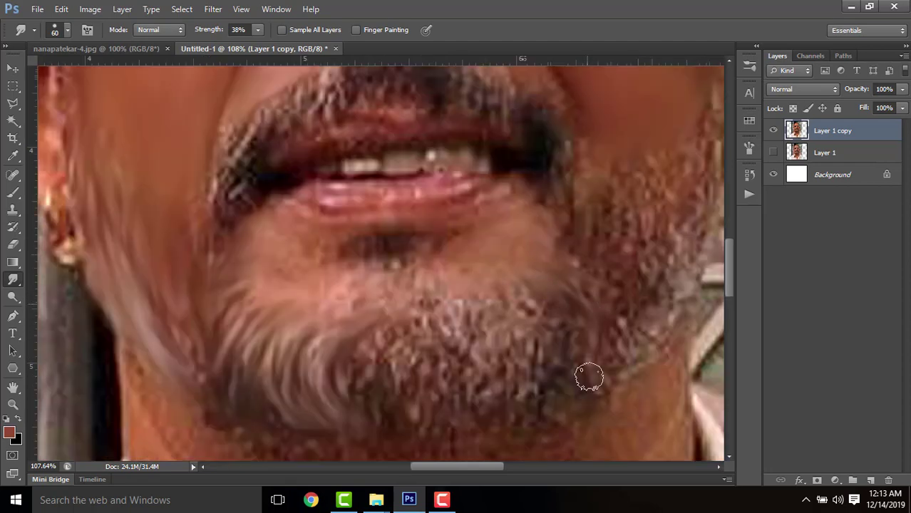
mouse_move(492, 304)
left_mouse_down()
mouse_move(501, 337)
mouse_move(475, 366)
mouse_move(461, 410)
mouse_move(366, 351)
mouse_move(417, 293)
mouse_move(423, 368)
mouse_move(439, 430)
left_mouse_up()
mouse_move(611, 264)
left_mouse_down()
mouse_move(501, 318)
mouse_move(503, 406)
left_mouse_up()
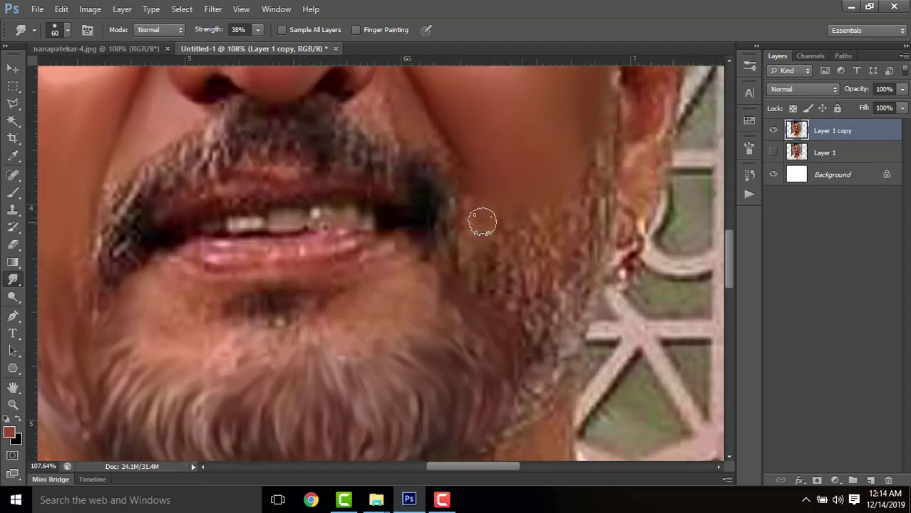
Step: Smudge the beard on the right cheek and jaw into downward strands up to the sideburn
left_click_drag(481, 225, 485, 275)
left_click_drag(485, 284, 505, 332)
left_click_drag(538, 362, 511, 355)
scroll(584, 228, "up", 1)
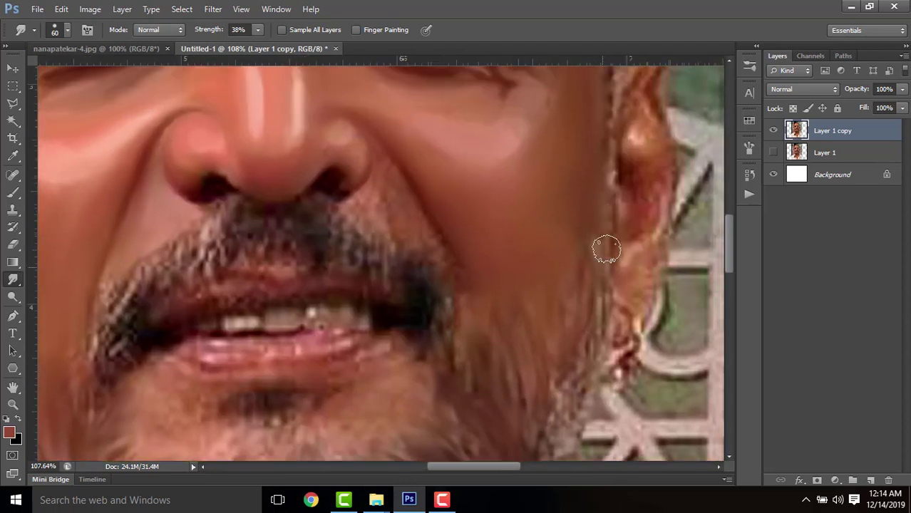
scroll(588, 251, "down", 3)
scroll(513, 299, "down", 1)
scroll(513, 299, "left", 1)
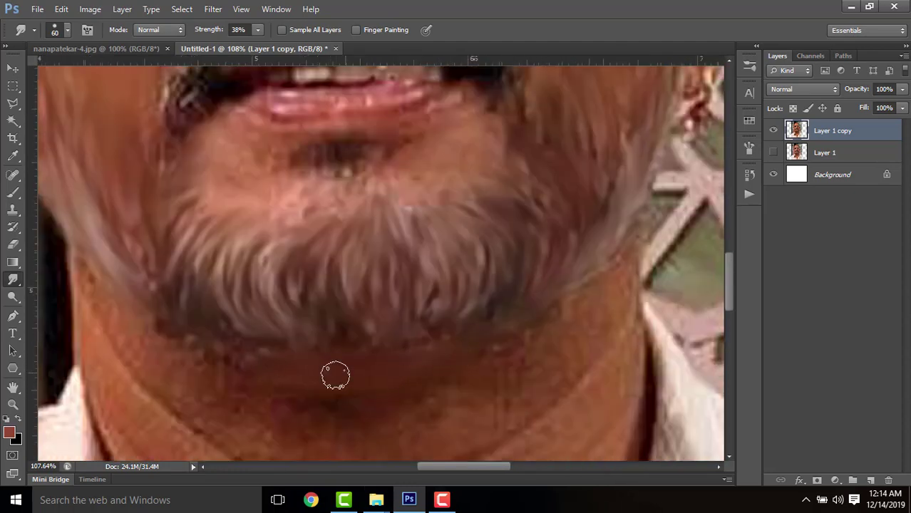
Step: Raise the smudge strength to 54% and smooth the chin skin below the left mouth corner and the neck's left edge
scroll(335, 376, "down", 2)
scroll(348, 312, "left", 1)
scroll(305, 269, "down", 2)
scroll(310, 358, "up", 5)
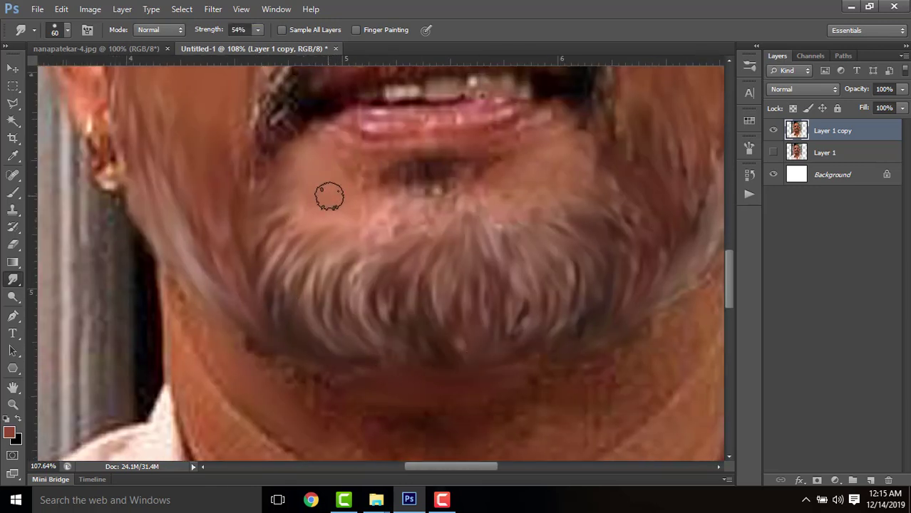
Step: Smudge the skin beneath the beard and along the neck folds smooth at 54% strength with a 60 px brush
scroll(314, 242, "down", 3)
scroll(428, 306, "right", 2)
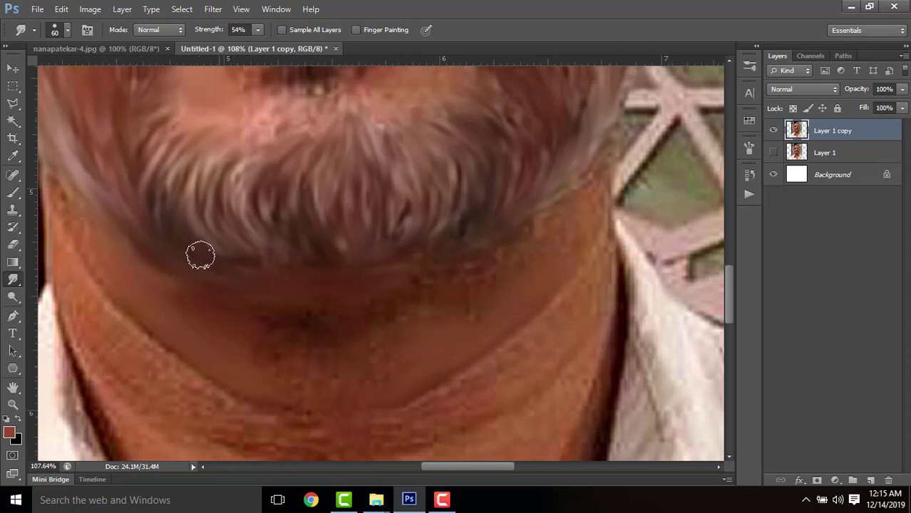
left_click_drag(587, 215, 578, 230)
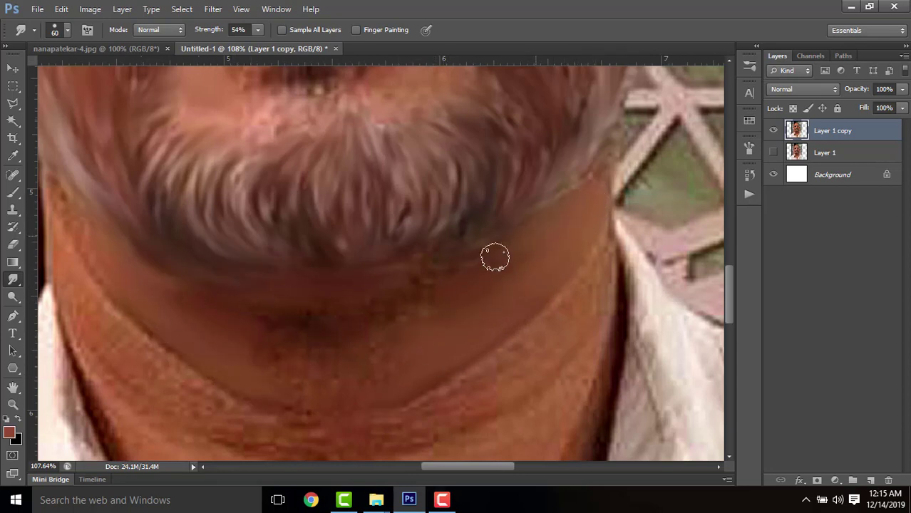
scroll(393, 315, "down", 2)
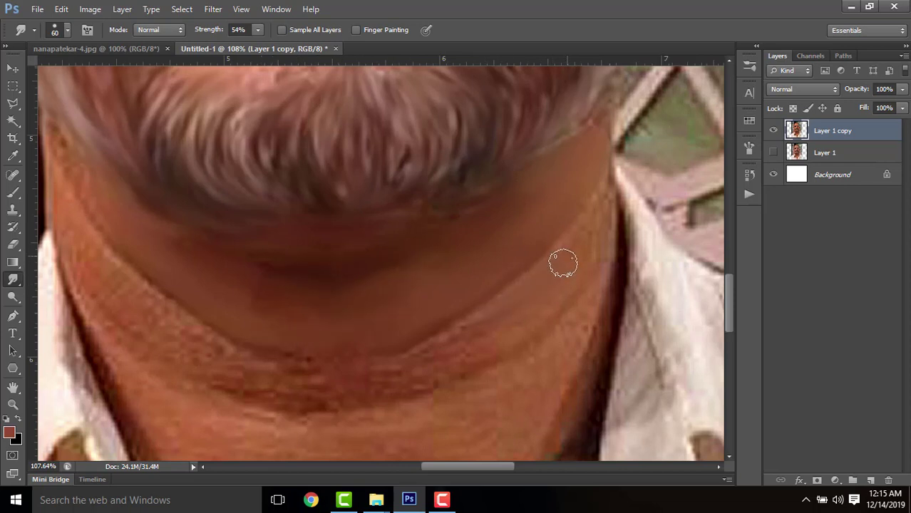
scroll(483, 237, "down", 5)
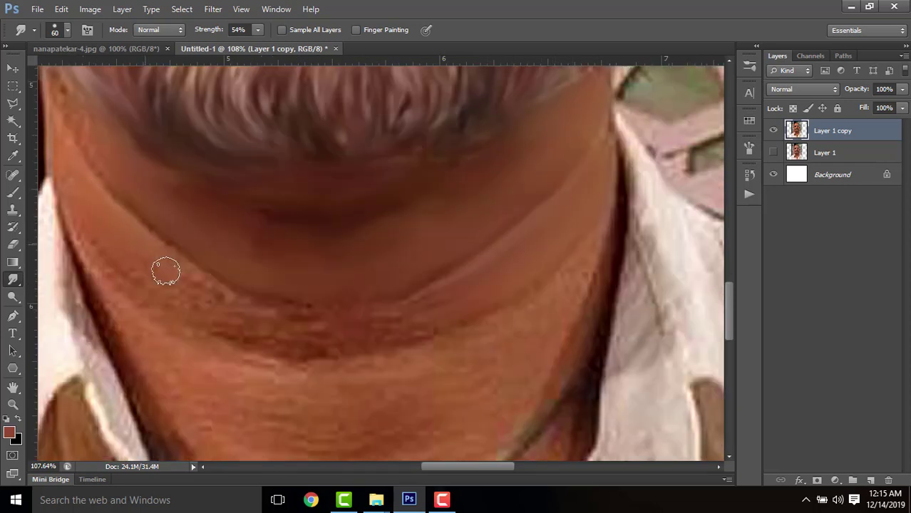
scroll(161, 213, "up", 2)
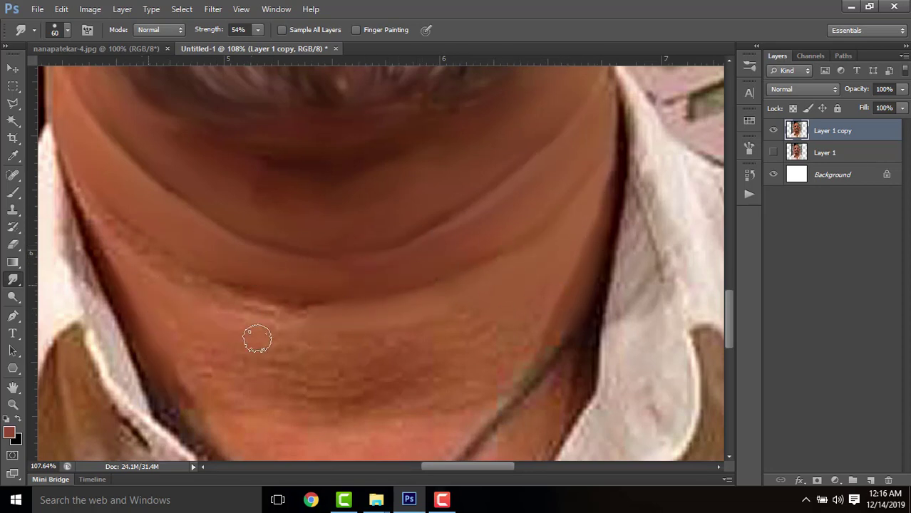
Step: Enlarge the smudge brush to 90 px and smooth the lower neck skin between the collar edges
scroll(257, 339, "down", 2)
key("bracketright")
key("bracketright")
key("bracketright")
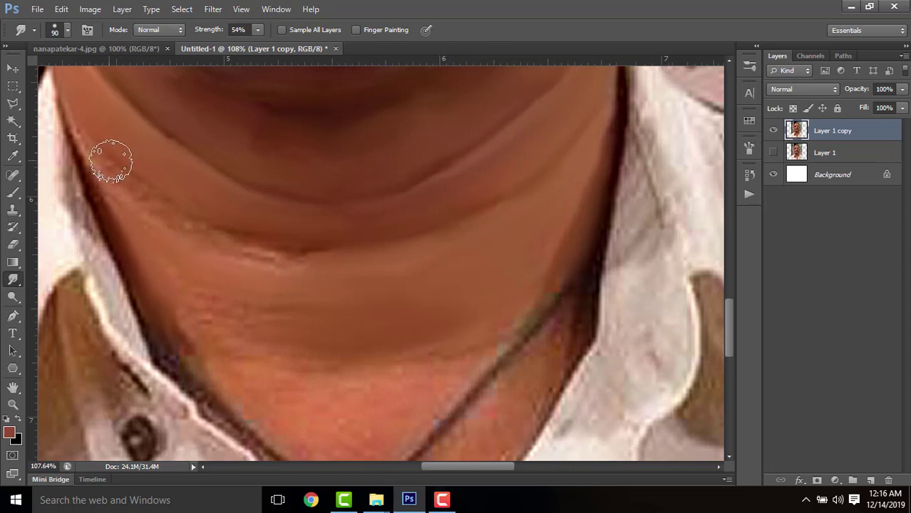
scroll(308, 323, "down", 3)
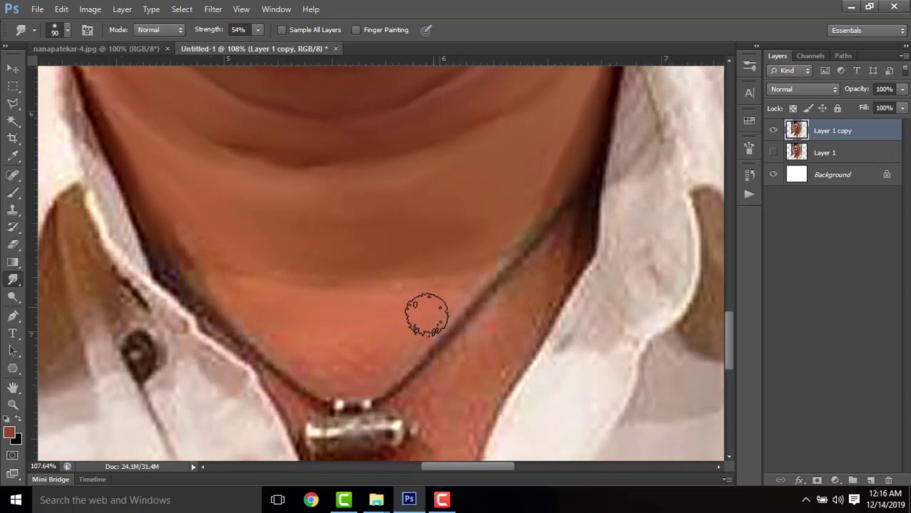
Step: Reduce the smudge brush to 70 px and smooth the necklace cord and the chest skin down to the shirt opening
key("bracketleft")
key("bracketleft")
scroll(409, 335, "down", 2)
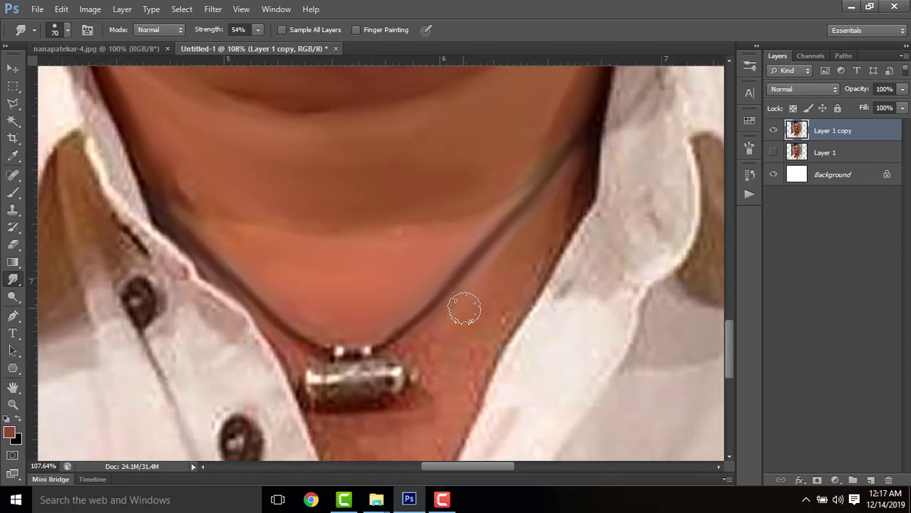
scroll(485, 271, "down", 3)
scroll(364, 346, "down", 4)
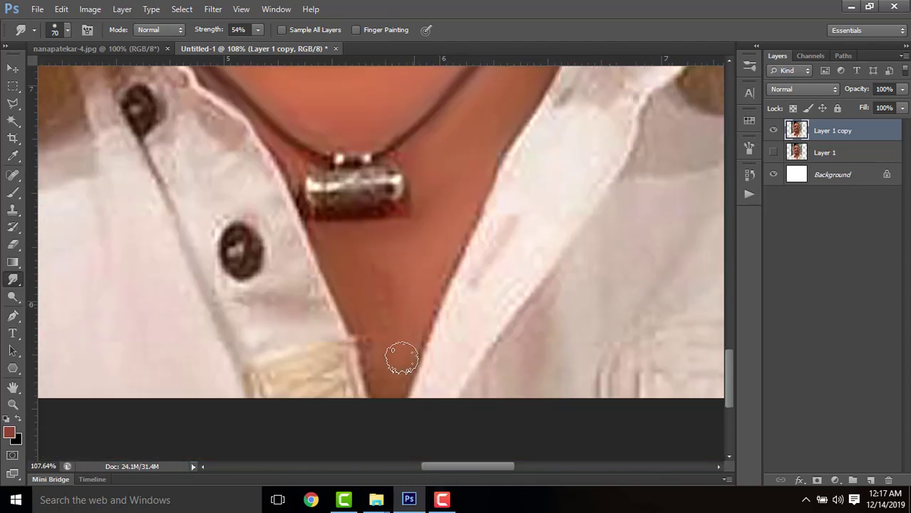
scroll(466, 311, "up", 6)
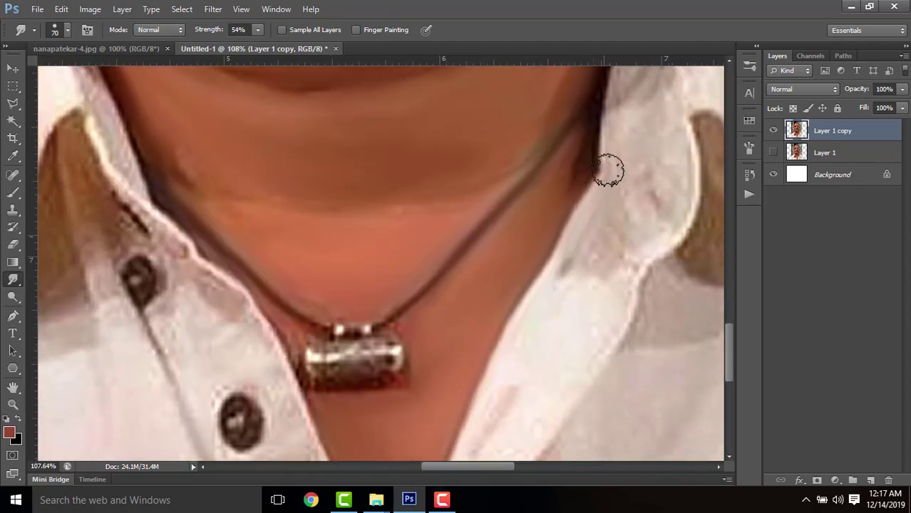
Step: Lower the smudge strength to 31% and smudge the outer mustache hair into strands with a 40 px brush
scroll(394, 221, "up", 8)
scroll(423, 342, "left", 3)
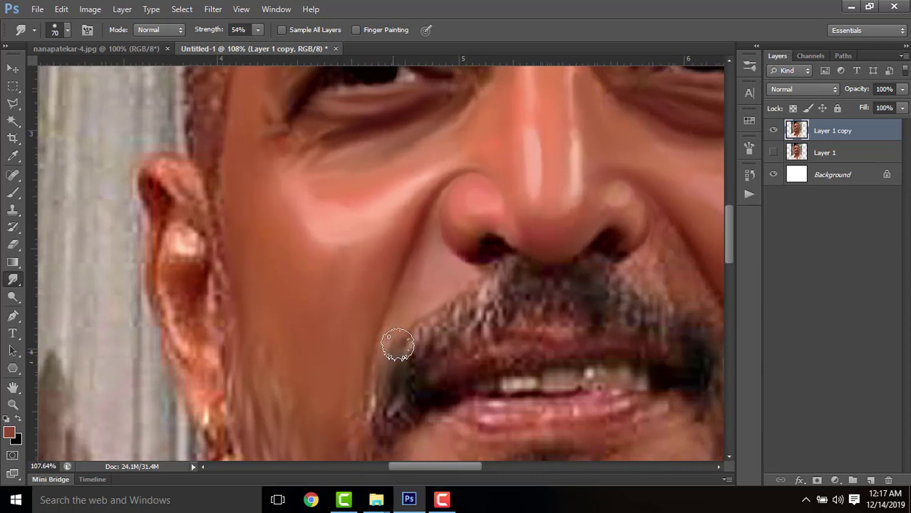
key("ctrl+z")
left_click_drag(215, 32, 199, 33)
mouse_move(399, 367)
left_mouse_down()
mouse_move(435, 318)
mouse_move(425, 358)
mouse_move(427, 316)
left_mouse_up()
scroll(434, 292, "right", 4)
scroll(441, 278, "down", 1)
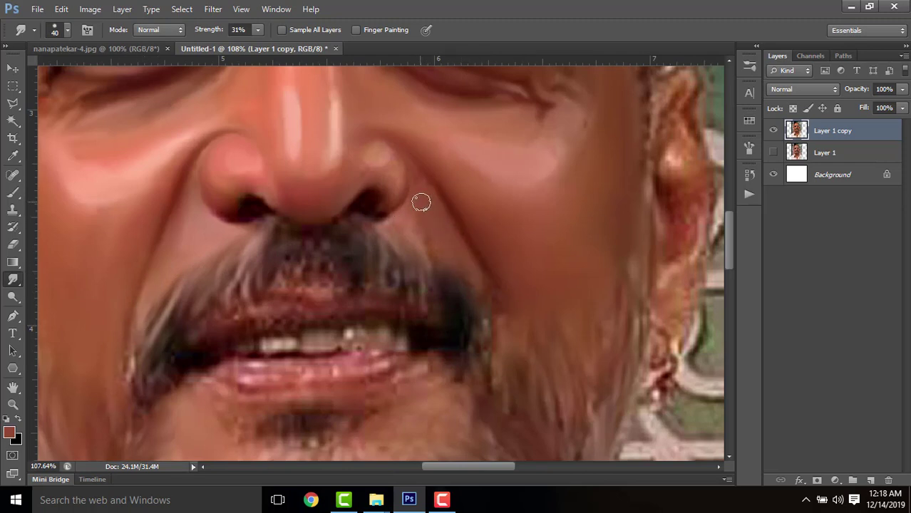
scroll(488, 236, "down", 4)
scroll(431, 305, "up", 6)
Step: Enlarge the smudge brush to 70 px and smudge the left sideburn and temple hair into soft vertical strands
key("bracketright")
key("bracketright")
key("bracketright")
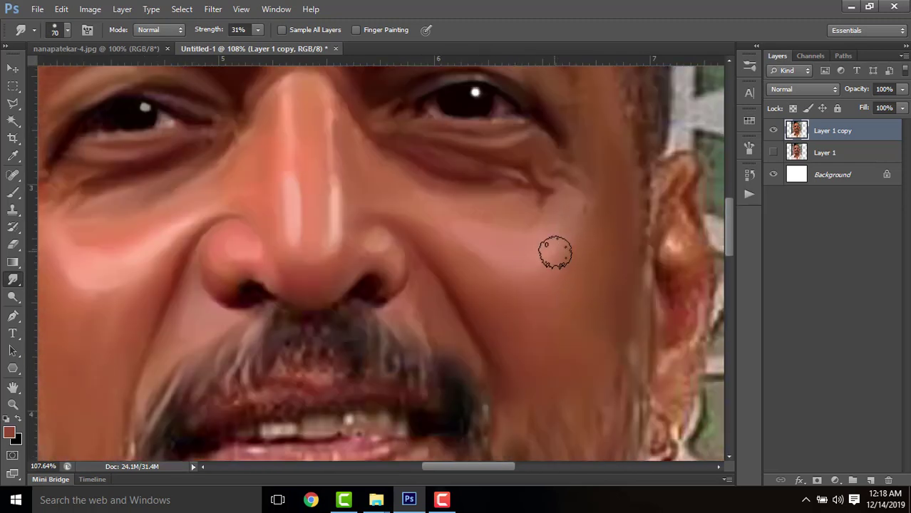
scroll(437, 215, "left", 5)
scroll(437, 214, "up", 2)
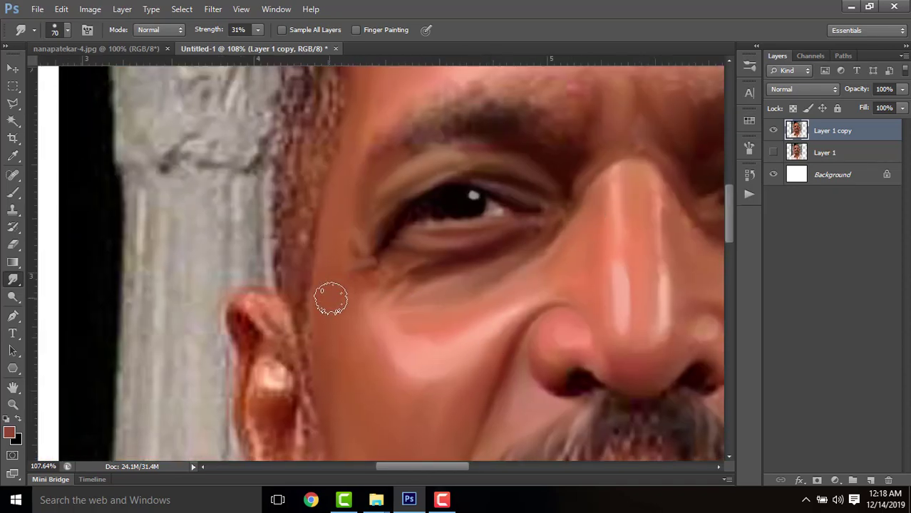
scroll(314, 261, "up", 4)
scroll(300, 309, "down", 3)
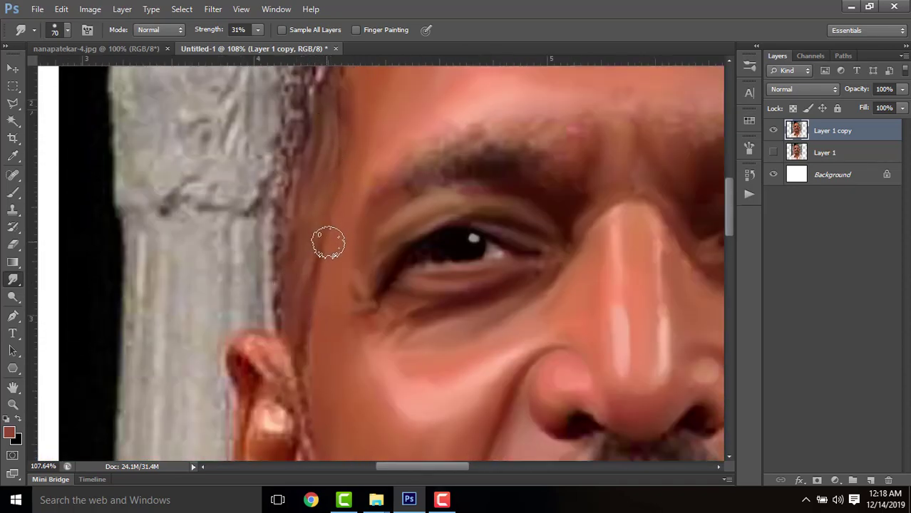
scroll(315, 274, "down", 2)
scroll(297, 224, "up", 4)
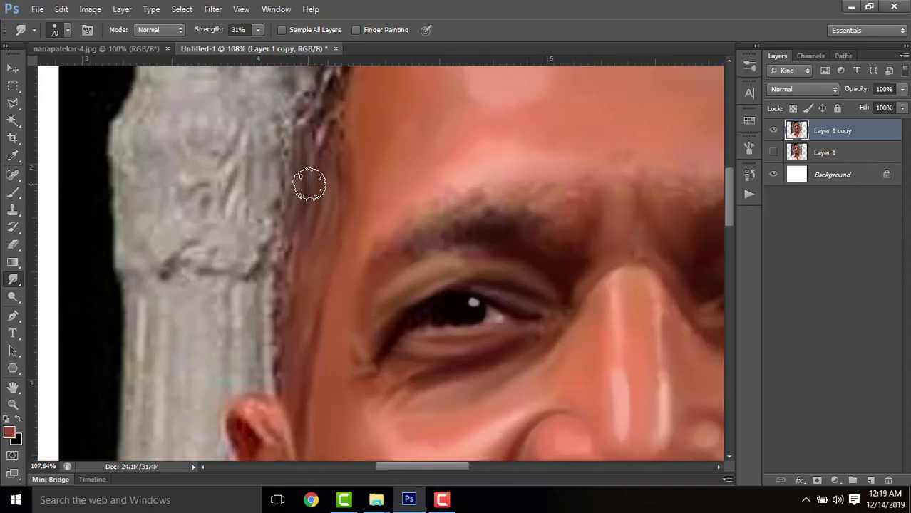
scroll(309, 185, "up", 3)
scroll(372, 214, "down", 5)
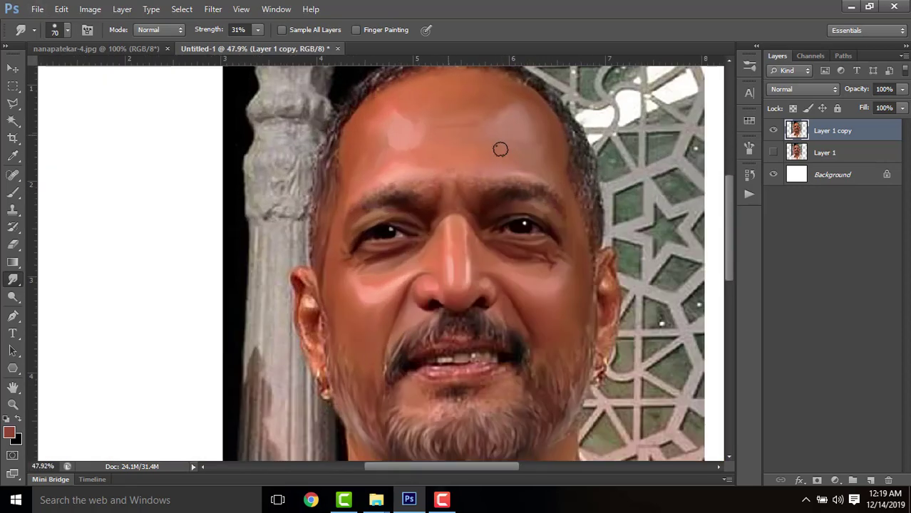
Step: Smudge the eyebrow hair smooth with the 70 px brush at 31% strength
scroll(500, 148, "up", 4)
scroll(515, 305, "up", 1)
scroll(439, 334, "down", 1)
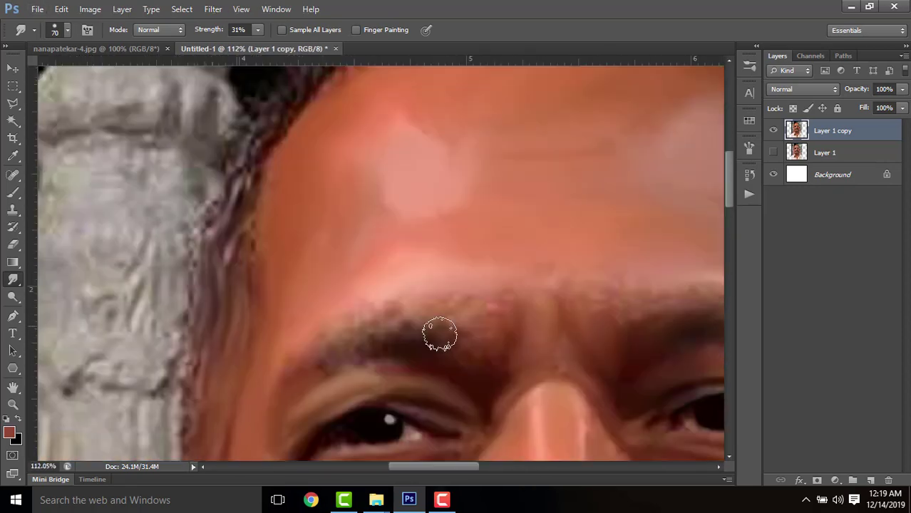
scroll(525, 300, "down", 3)
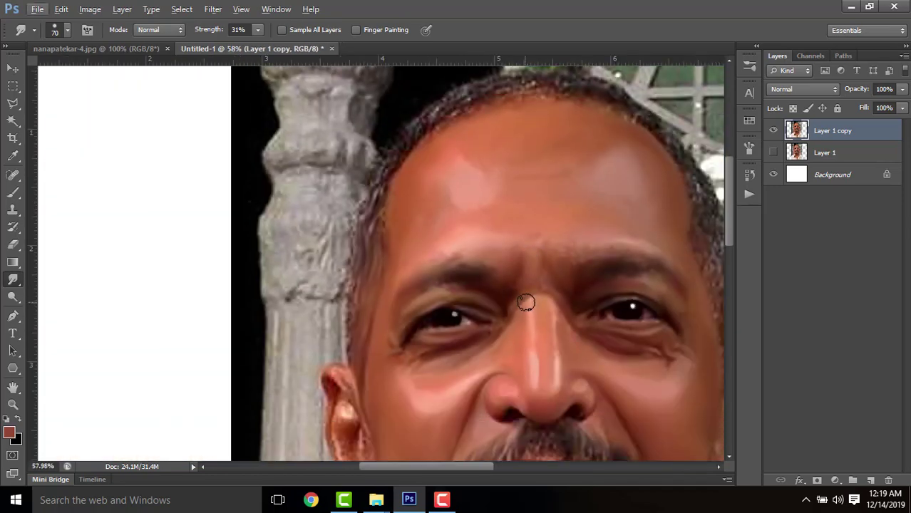
Step: Raise the smudge strength to 67%, reduce the brush to 25 px and smooth the upper lip from corner to corner
scroll(520, 285, "down", 4)
left_click_drag(211, 30, 237, 30)
scroll(522, 296, "up", 5)
left_click_drag(368, 215, 299, 126)
key("bracketleft")
key("bracketleft")
key("bracketleft")
key("bracketleft")
key("bracketleft")
key("bracketleft")
key("bracketleft")
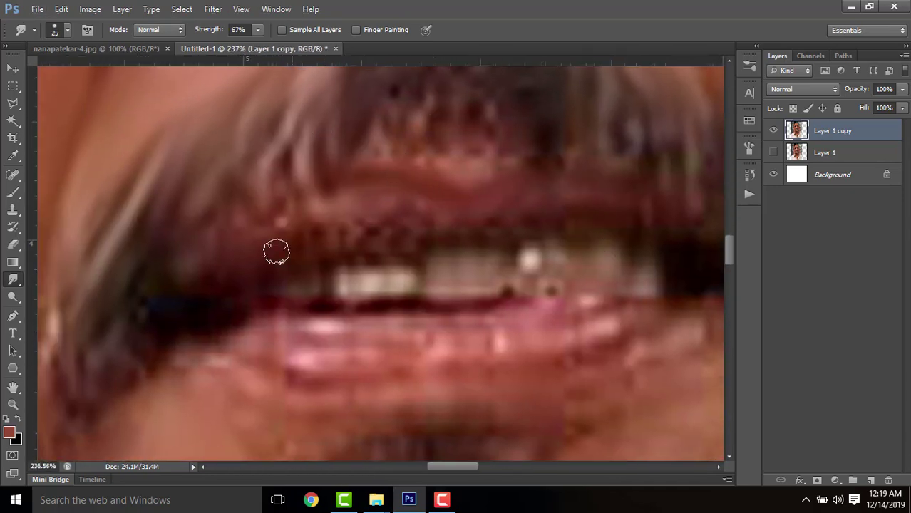
mouse_move(276, 251)
left_mouse_down()
mouse_move(344, 242)
mouse_move(398, 197)
mouse_move(316, 218)
mouse_move(214, 278)
mouse_move(443, 233)
left_mouse_up()
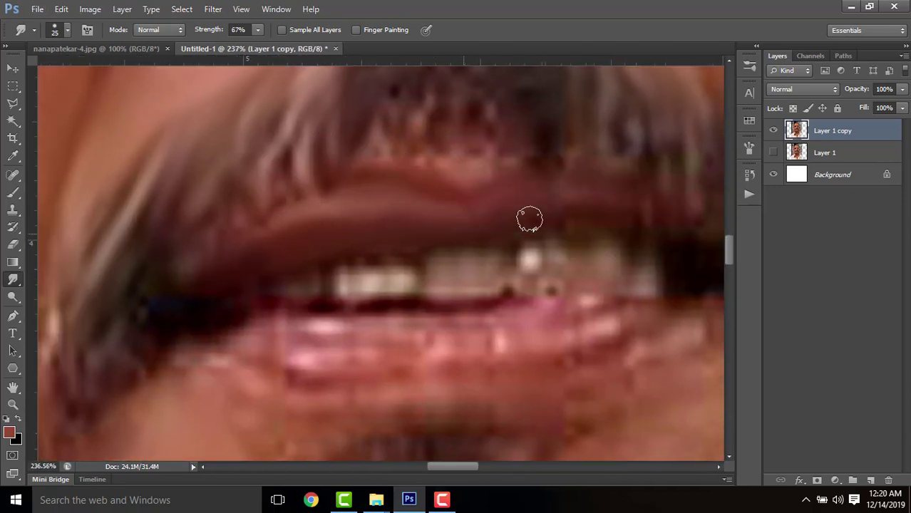
left_click_drag(573, 213, 399, 220)
left_click_drag(457, 220, 516, 245)
left_click_drag(516, 245, 605, 191)
Step: Smudge the lower lip and its corners into smooth horizontal strokes with the 25 px brush
left_click_drag(488, 286, 537, 285)
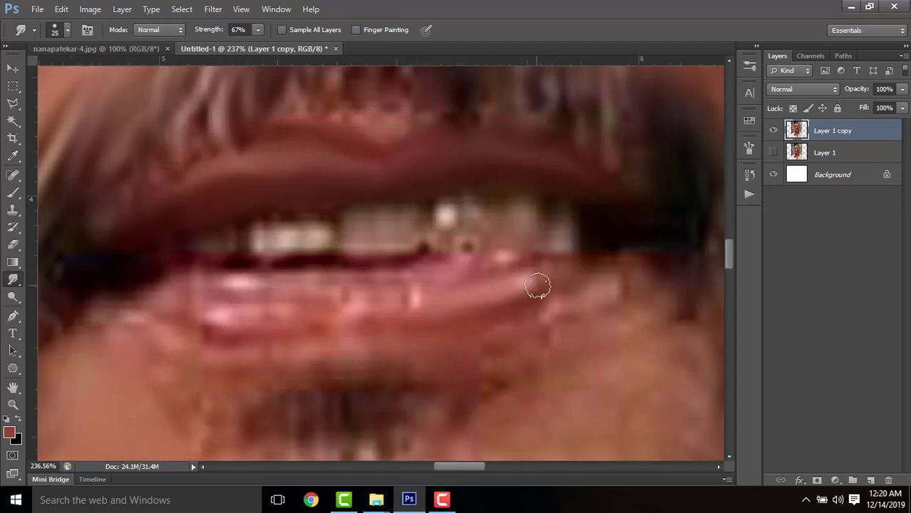
scroll(521, 292, "down", 1)
scroll(520, 292, "right", 2)
scroll(269, 282, "left", 3)
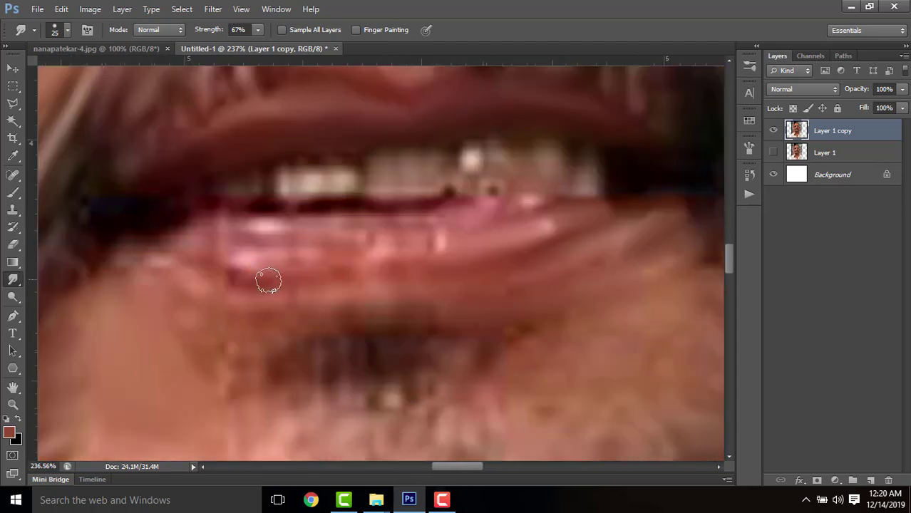
scroll(263, 275, "left", 3)
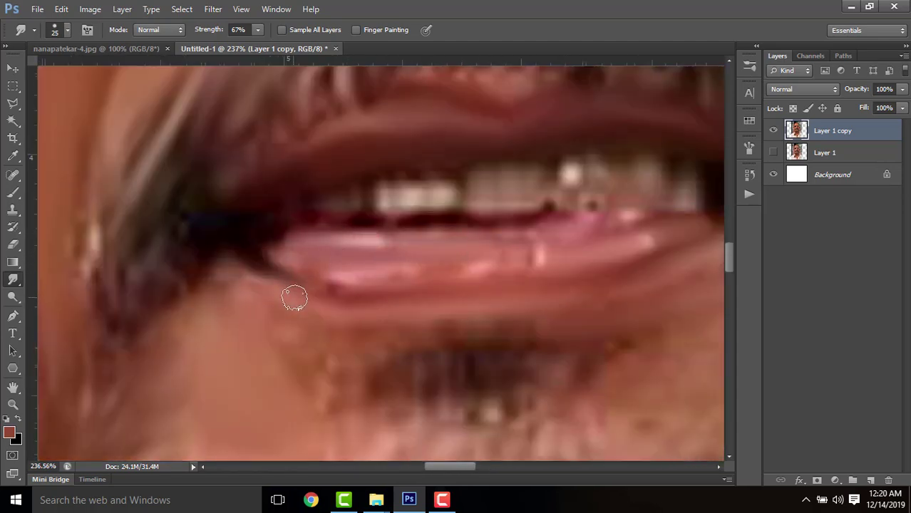
Step: Smooth the shadow and skin directly below the lower lip with the 25 px smudge brush
scroll(371, 257, "down", 2)
scroll(371, 256, "right", 2)
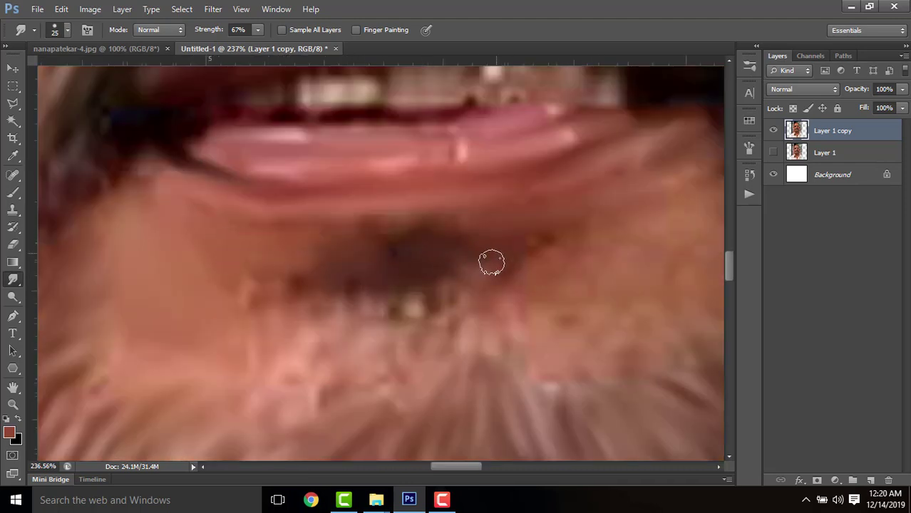
scroll(501, 198, "up", 1)
Step: Try to paint a dark line between the teeth and the lower lip with a 5 px brush at 50% opacity
key("b")
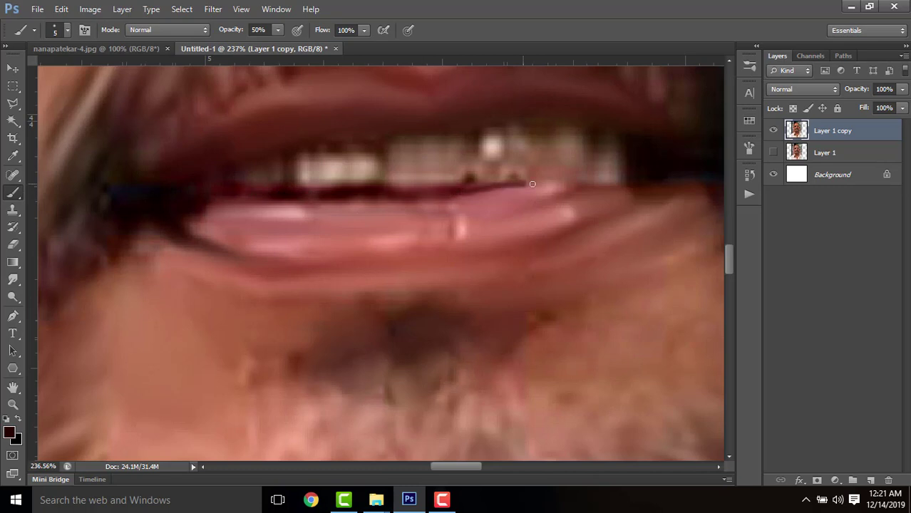
left_click_drag(532, 184, 662, 183)
key("ctrl+z")
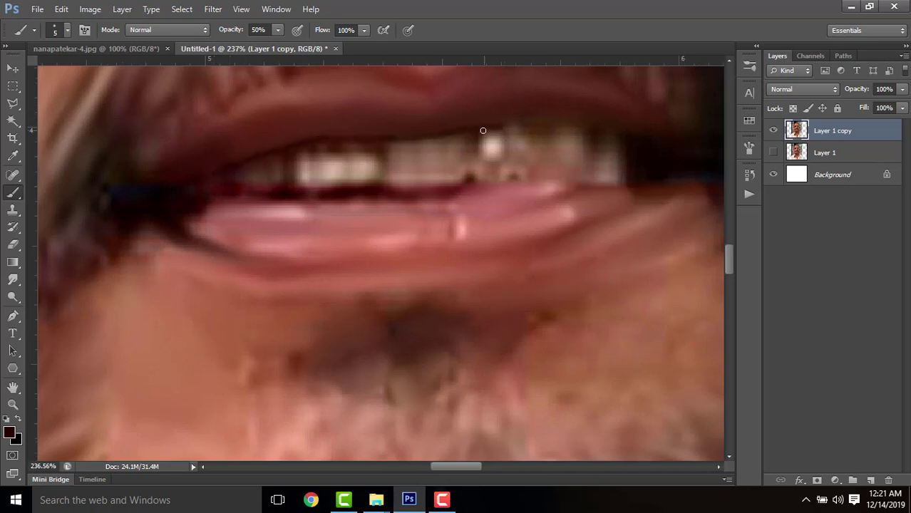
scroll(615, 144, "down", 5)
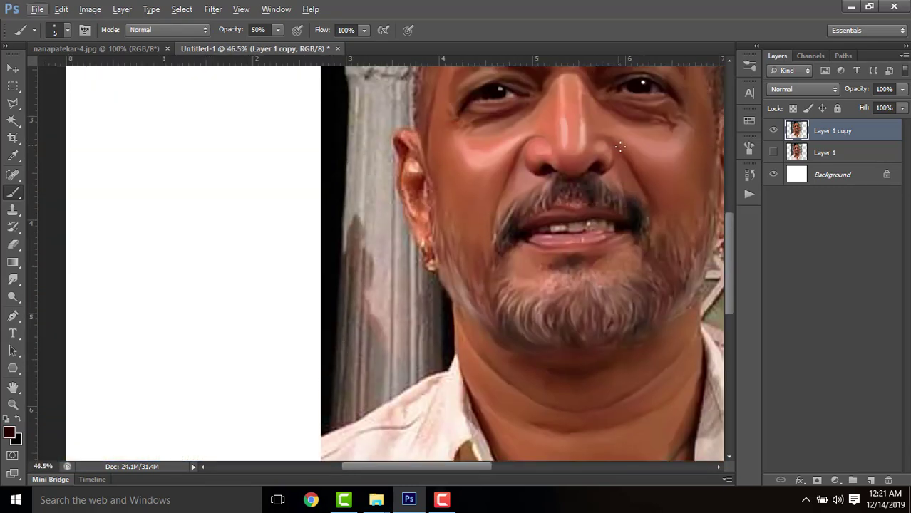
Step: Add a new layer and paint dark outlines along the teeth edges and the gaps between them with a 2 px brush
scroll(645, 203, "up", 2)
left_click(870, 481)
scroll(561, 242, "up", 5)
left_click_drag(330, 189, 306, 238)
mouse_move(187, 291)
left_mouse_down()
mouse_move(381, 260)
mouse_move(499, 254)
left_mouse_up()
mouse_move(521, 256)
left_mouse_down()
mouse_move(359, 252)
mouse_move(496, 238)
left_mouse_up()
left_click_drag(583, 274, 553, 219)
left_click_drag(530, 265, 361, 268)
key("ctrl+z")
left_click_drag(516, 270, 460, 268)
left_click_drag(156, 270, 414, 304)
scroll(547, 305, "right", 2)
scroll(547, 305, "up", 1)
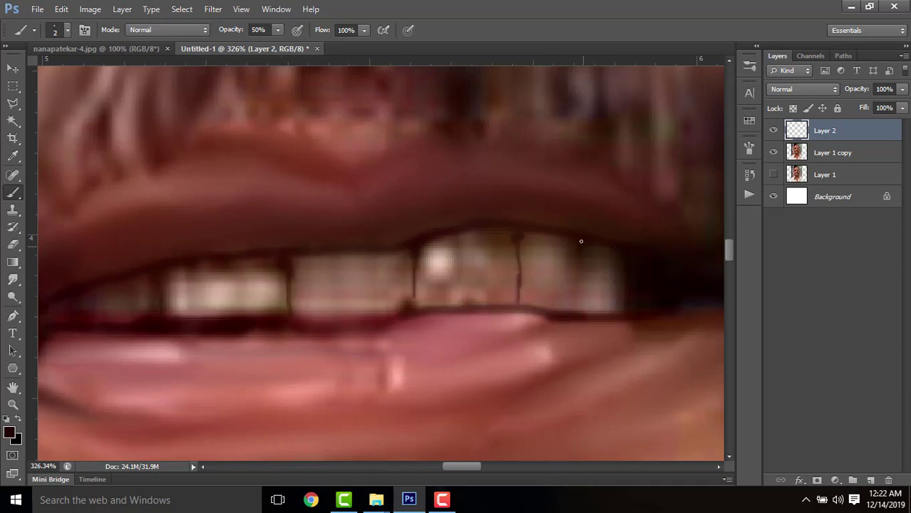
Step: Soften the painted teeth outlines on Layer 2 with a Gaussian Blur at a minimal radius
scroll(491, 238, "down", 5)
scroll(437, 242, "up", 3)
left_click(212, 9)
mouse_move(235, 144)
left_click(404, 236)
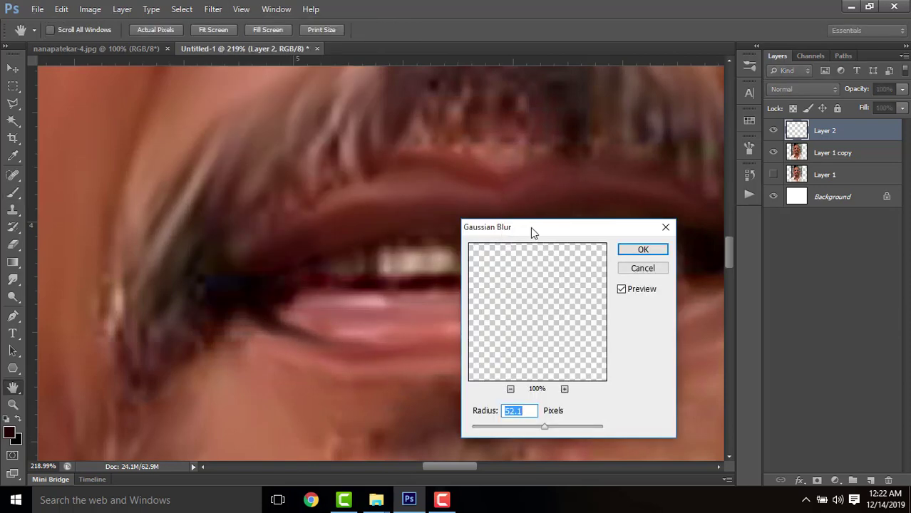
left_click_drag(544, 427, 472, 428)
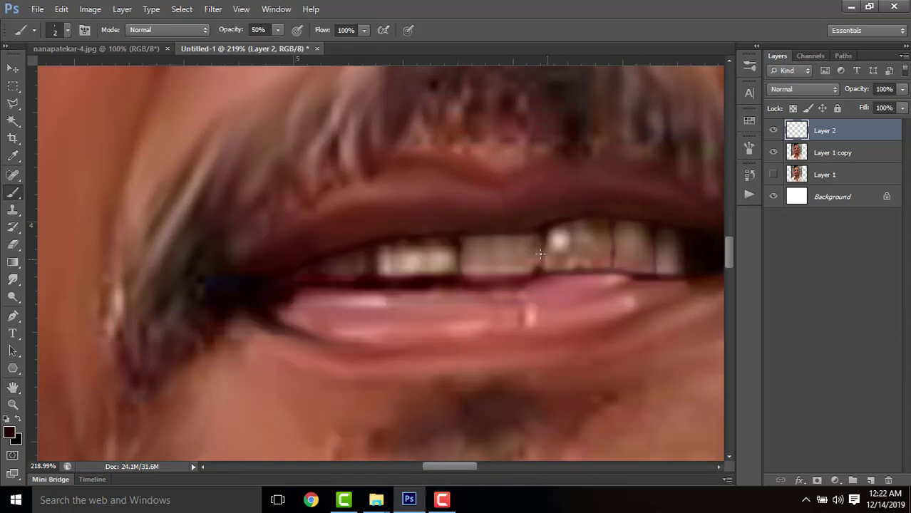
Step: Merge the teeth outlines into Layer 1 copy and set the Smudge tool to a 10 px brush at 67% strength for the mouth details
left_click_drag(590, 213, 385, 266)
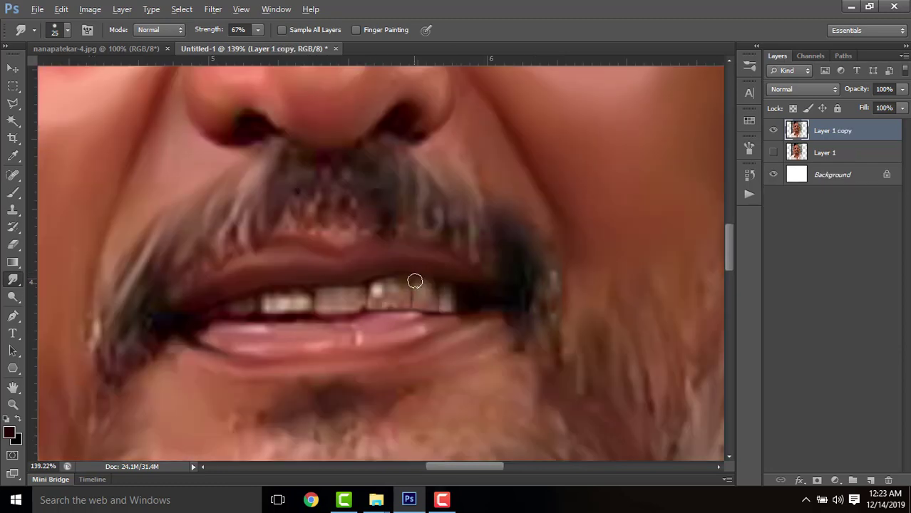
scroll(412, 280, "up", 3)
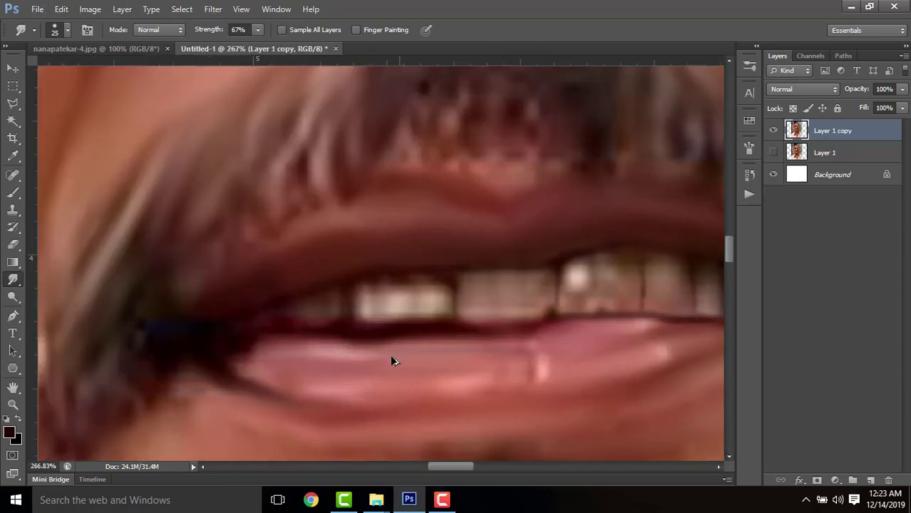
scroll(510, 270, "up", 1)
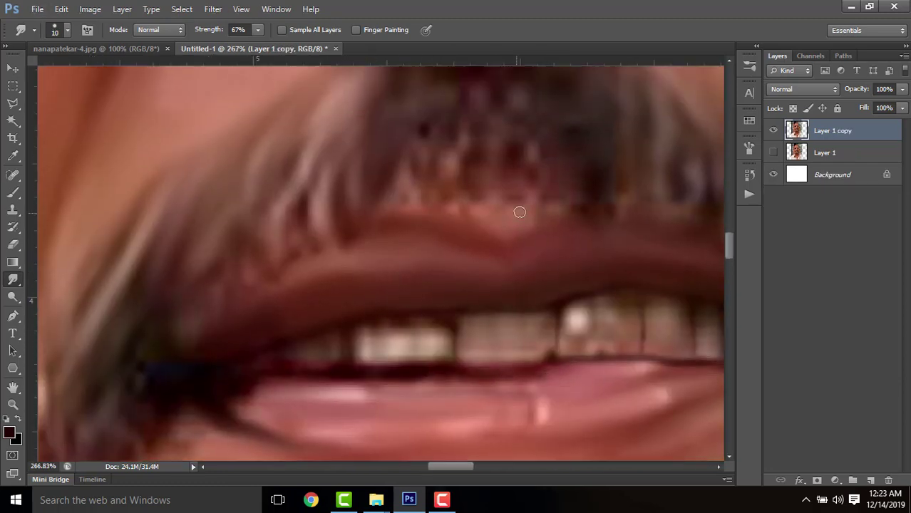
Step: Paint both nostrils and the lower contour of the nose dark with an 8 to 10 px brush at 50% opacity
scroll(461, 220, "up", 4)
scroll(385, 228, "up", 2)
key("b")
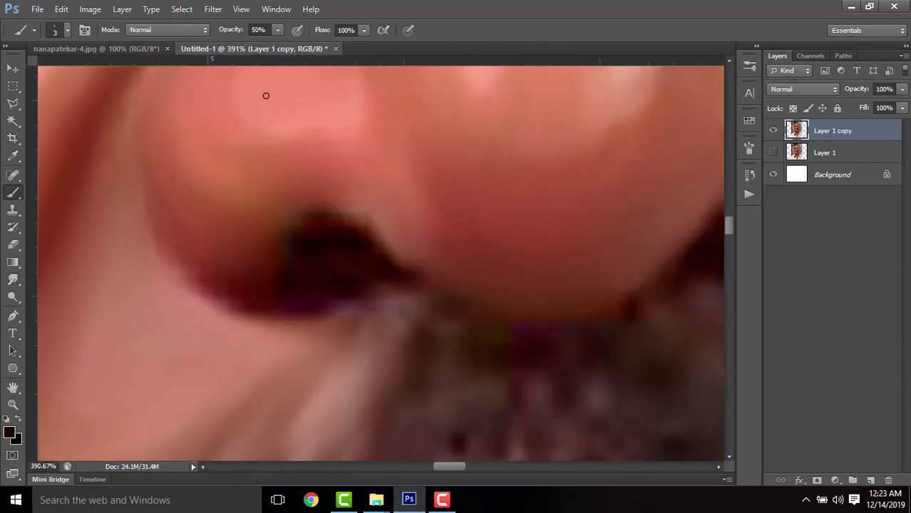
mouse_move(394, 263)
left_mouse_down()
mouse_move(375, 242)
mouse_move(319, 217)
left_mouse_up()
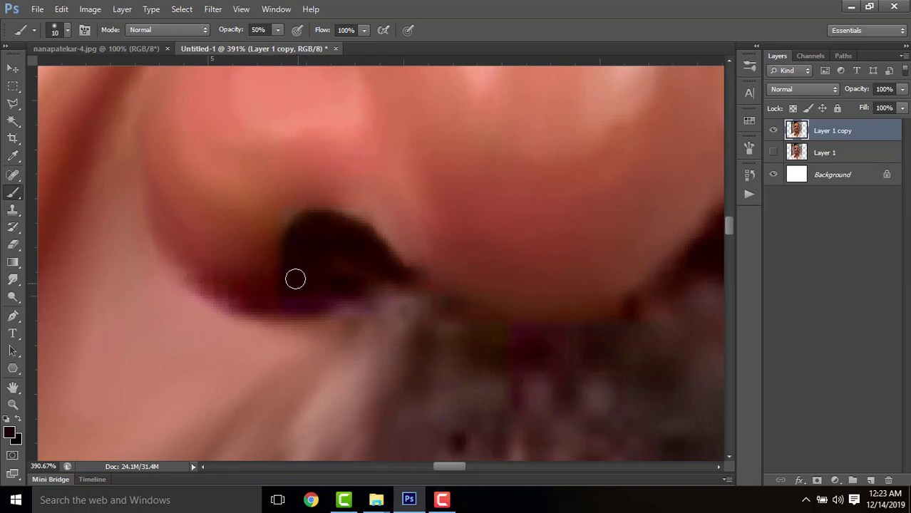
left_click_drag(538, 258, 221, 278)
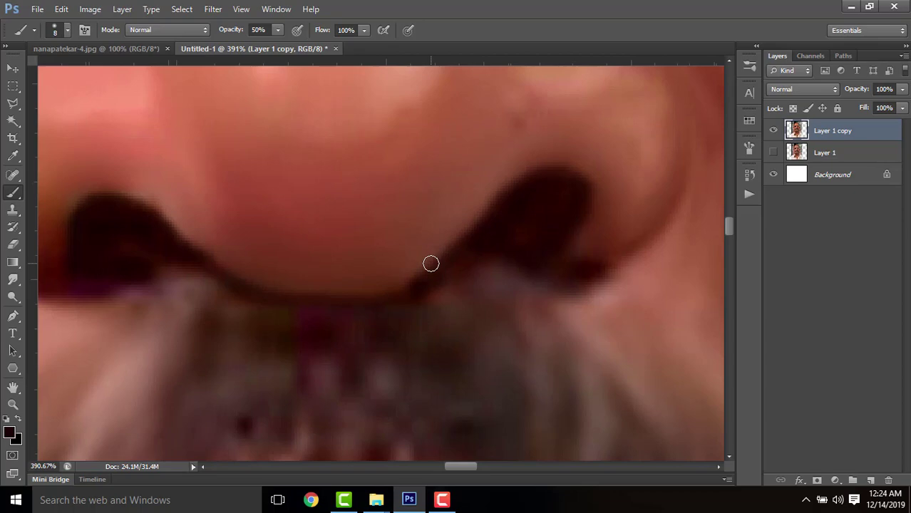
Step: Touch up the shading around the nostrils at a lower brush opacity and set the foreground colour to #390a06
left_click_drag(232, 34, 218, 35)
left_click_drag(207, 264, 318, 304)
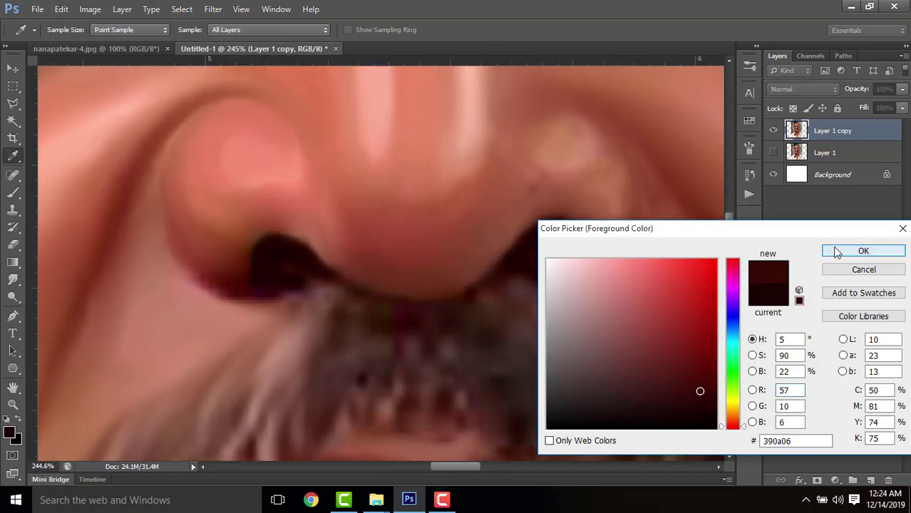
left_click(837, 252)
key("b")
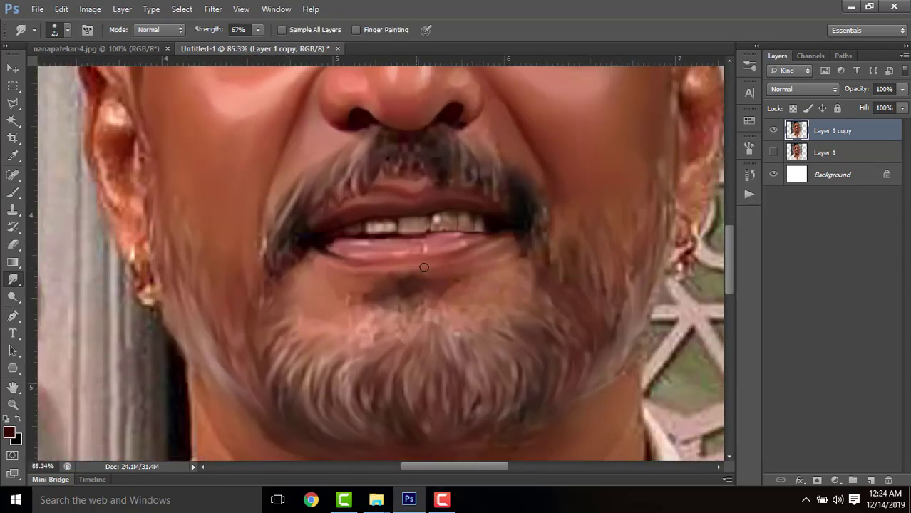
Step: Smooth the surfaces of the upper teeth with a 15 px Smudge brush at 67% strength
scroll(456, 219, "up", 8)
mouse_move(410, 228)
left_mouse_down()
mouse_move(424, 261)
mouse_move(383, 273)
mouse_move(439, 236)
mouse_move(425, 240)
mouse_move(441, 270)
mouse_move(406, 277)
mouse_move(476, 226)
mouse_move(481, 275)
left_mouse_up()
key("[")
key("[")
key("[")
key("]")
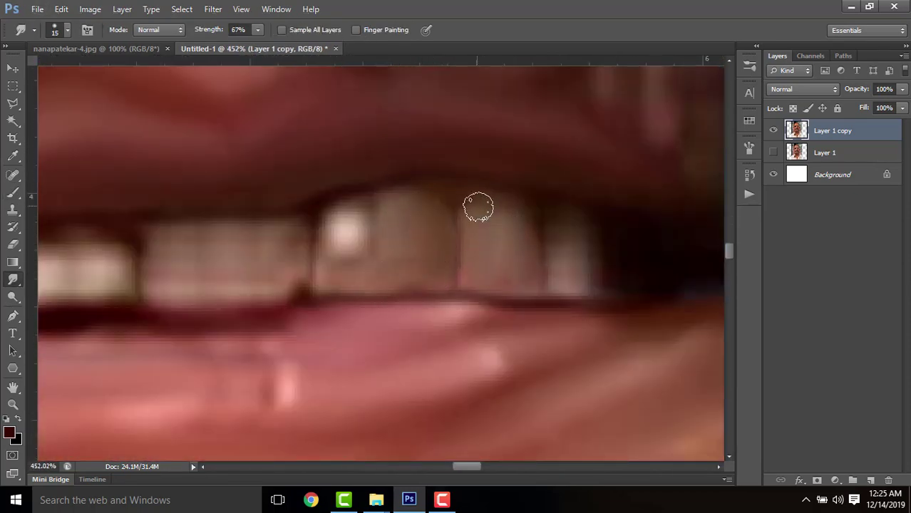
left_click_drag(250, 245, 405, 240)
mouse_move(312, 253)
left_mouse_down()
mouse_move(360, 275)
mouse_move(439, 274)
left_mouse_up()
mouse_move(183, 264)
left_mouse_down()
mouse_move(448, 275)
mouse_move(343, 307)
mouse_move(445, 311)
mouse_move(288, 315)
left_mouse_up()
Step: Brighten the teeth with the Dodge tool on Midtones at 35% exposure, enlarging the brush to 35 px
key("o")
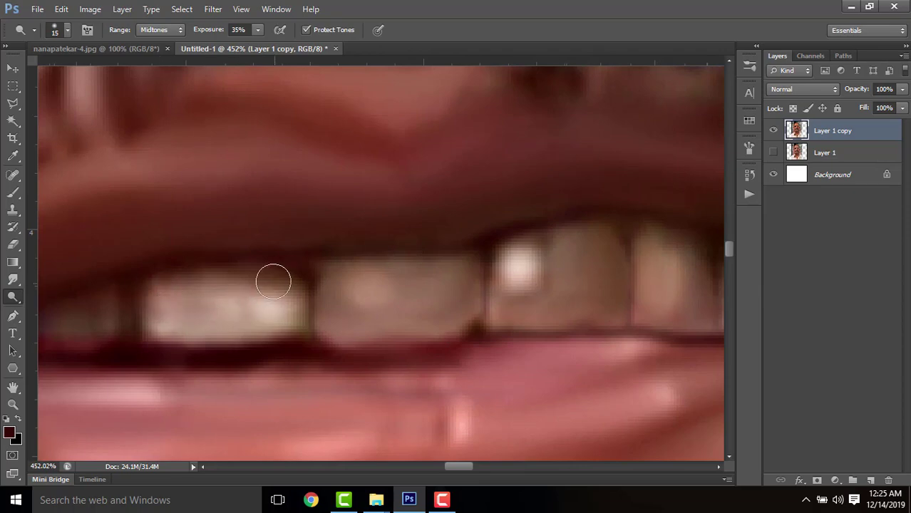
scroll(273, 282, "down", 8)
scroll(273, 264, "up", 5)
key("bracketright")
key("bracketright")
key("bracketright")
key("bracketright")
left_click_drag(300, 246, 421, 254)
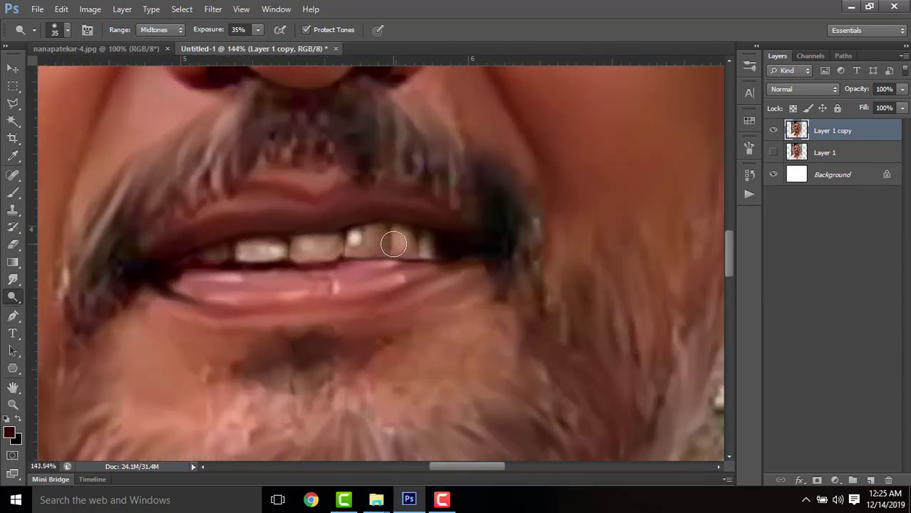
Step: Smudge the skin between the lower lip and the chin beard smooth at 67% strength, enlarging the brush to 50 px
scroll(393, 244, "down", 4)
key("r")
scroll(392, 272, "up", 5)
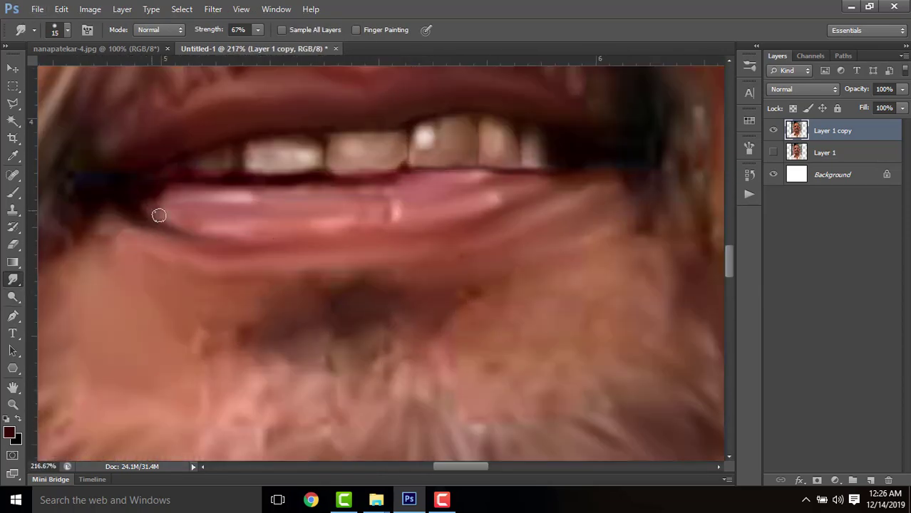
left_click_drag(331, 246, 217, 188)
key("bracketright")
key("bracketright")
key("bracketright")
key("bracketright")
key("bracketright")
key("bracketright")
key("bracketright")
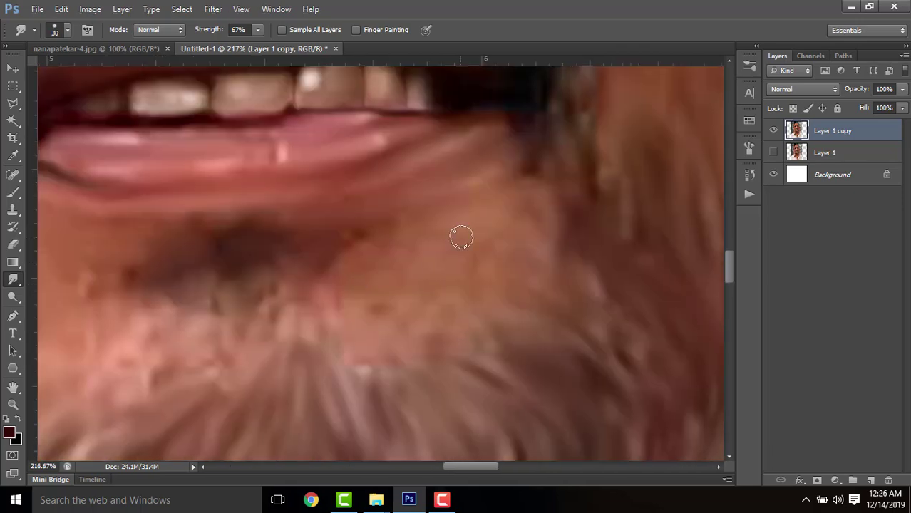
mouse_move(462, 238)
left_mouse_down()
mouse_move(508, 212)
mouse_move(406, 334)
mouse_move(300, 283)
mouse_move(439, 278)
left_mouse_up()
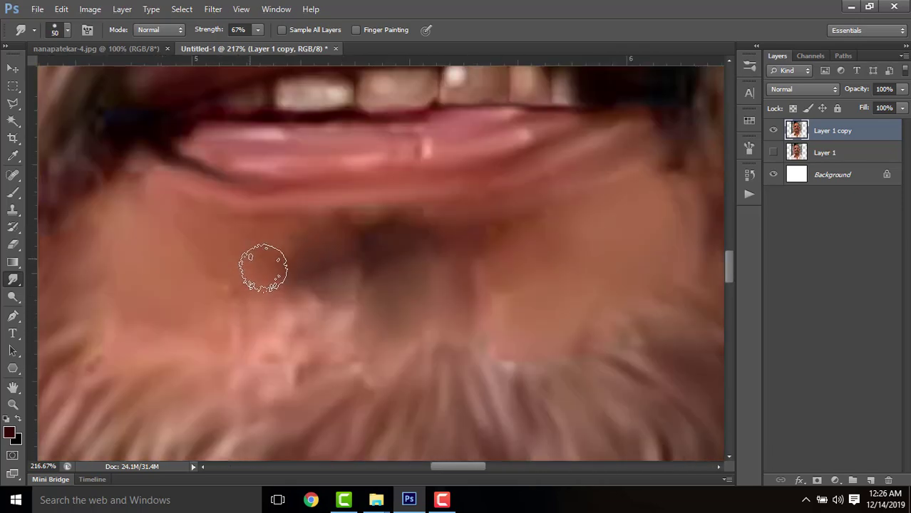
mouse_move(289, 337)
left_mouse_down()
mouse_move(349, 272)
mouse_move(349, 304)
left_mouse_up()
Step: Set the Smudge tool to 42% strength and a 90 px brush and smooth the open shirt edge right of the pendant
scroll(463, 228, "down", 4)
scroll(559, 243, "down", 3)
scroll(558, 244, "down", 5)
scroll(385, 357, "up", 4)
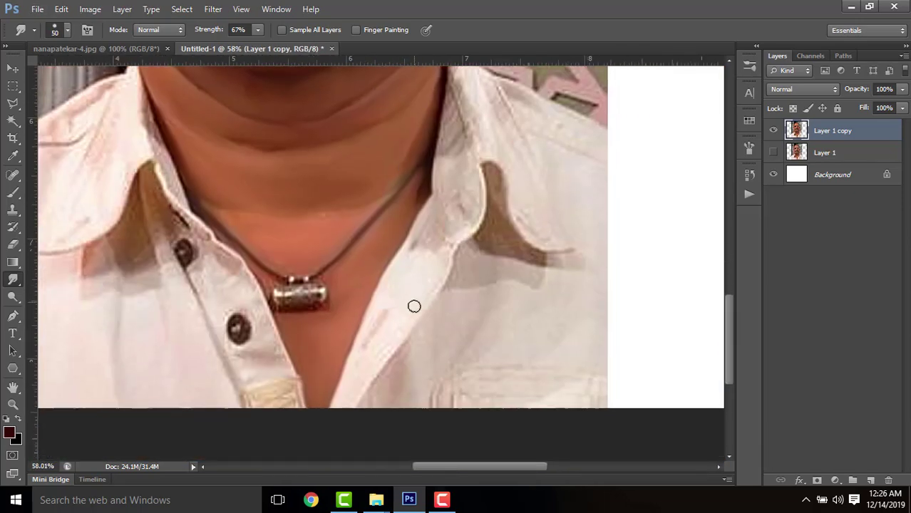
scroll(422, 303, "up", 3)
key("4")
key("2")
scroll(428, 278, "down", 3)
key("bracketright")
key("bracketright")
key("bracketright")
key("bracketright")
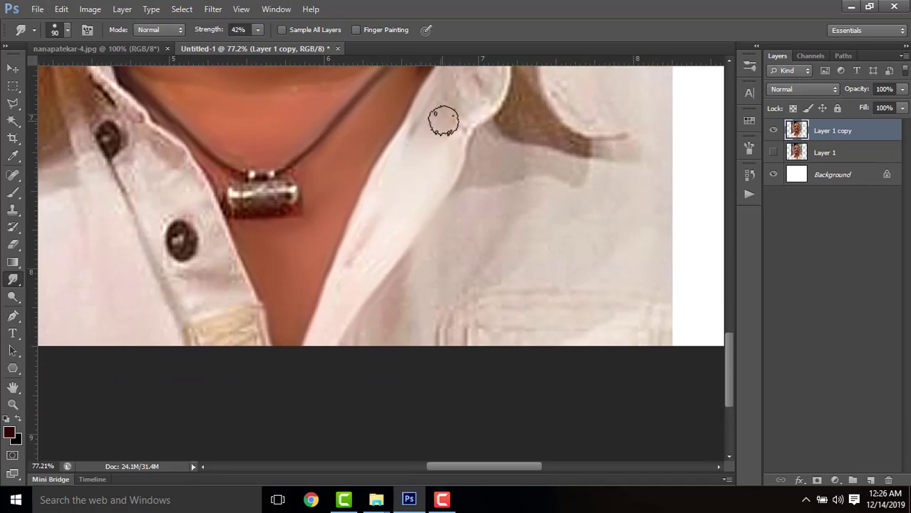
Step: Smudge the right collar, its shadow and the adjoining shoulder fabric smooth with an 80 px brush
scroll(483, 140, "up", 5)
key("bracketleft")
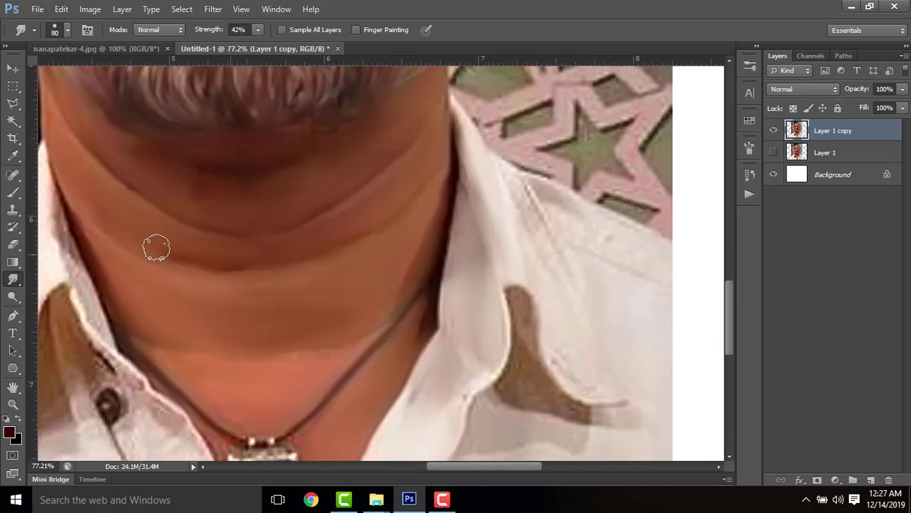
scroll(582, 419, "down", 2)
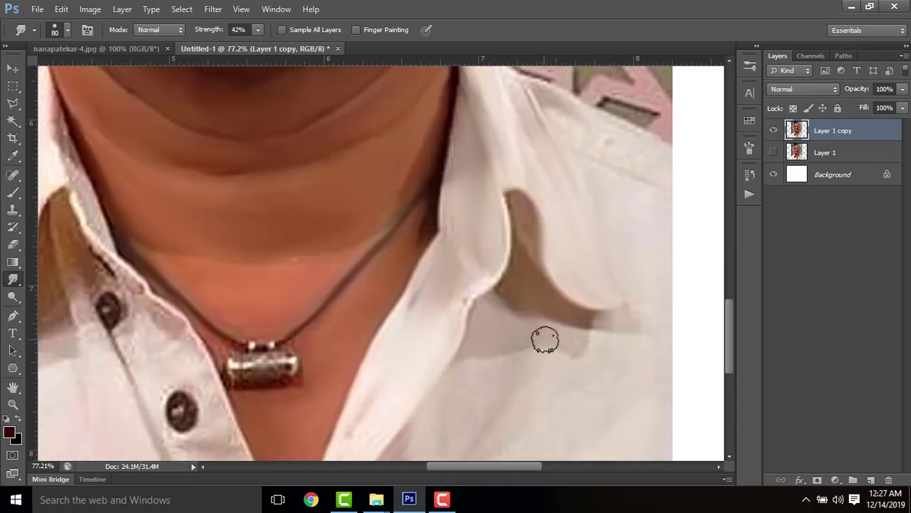
Step: Smudge the fabric of the buttoned shirt placket smooth around the dark buttons with the 80 px brush
scroll(515, 330, "down", 3)
scroll(515, 330, "left", 3)
scroll(399, 221, "up", 2)
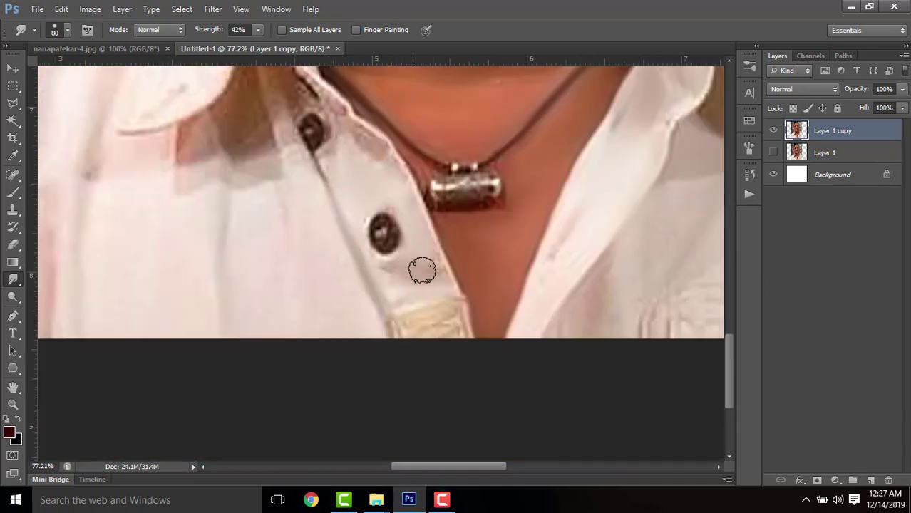
scroll(356, 207, "up", 2)
scroll(371, 157, "left", 3)
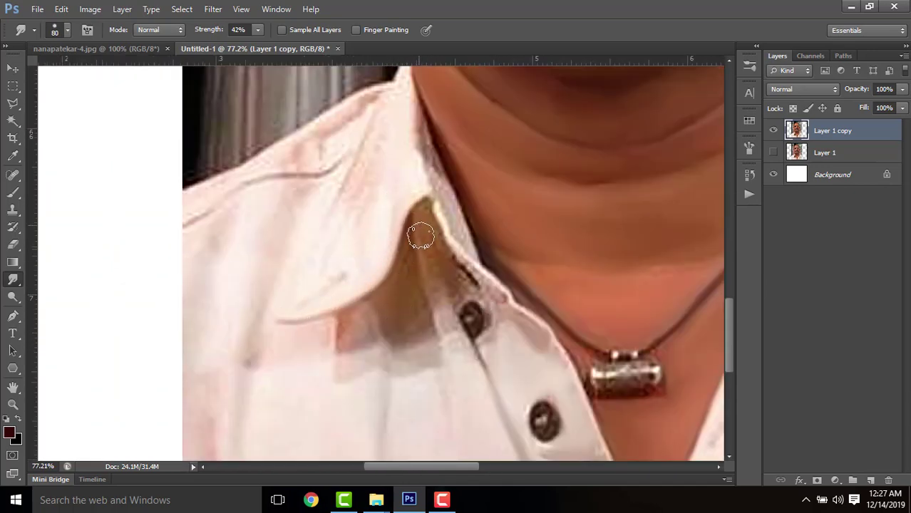
Step: Smudge the left collar, the brown shadow beneath it and the left shoulder smooth at 42% strength
scroll(451, 225, "up", 3)
scroll(451, 225, "left", 1)
scroll(376, 231, "down", 5)
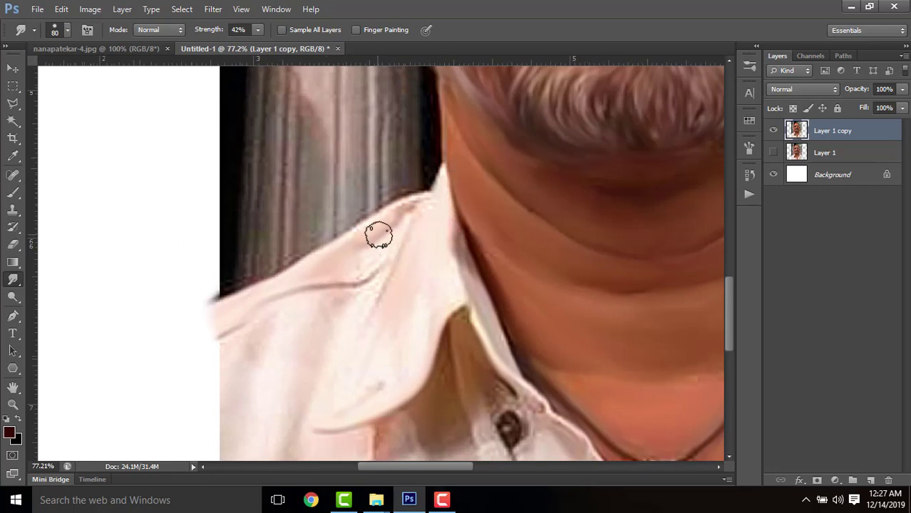
scroll(311, 230, "left", 2)
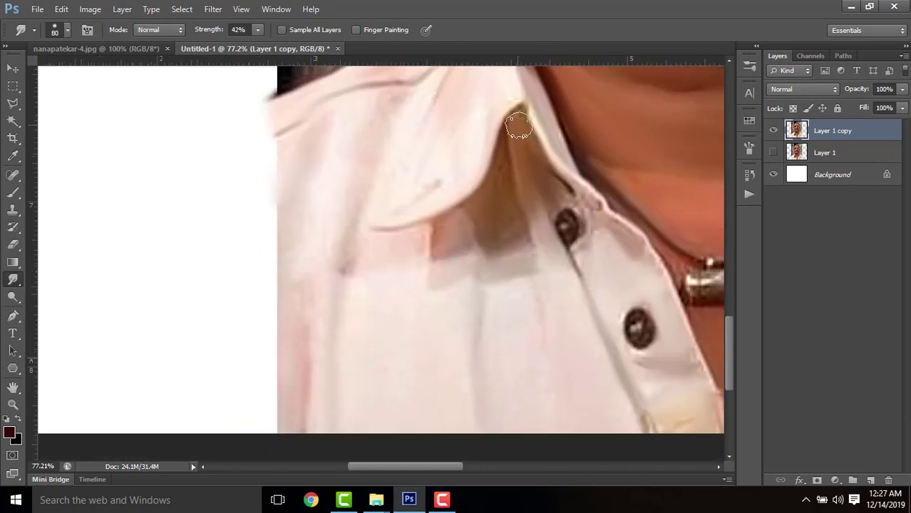
Step: Enlarge the Smudge brush to 175 px and smooth the left front of the shirt below the collar
scroll(386, 193, "down", 2)
scroll(386, 193, "left", 1)
key("bracketright")
key("bracketright")
key("bracketright")
key("bracketright")
key("bracketright")
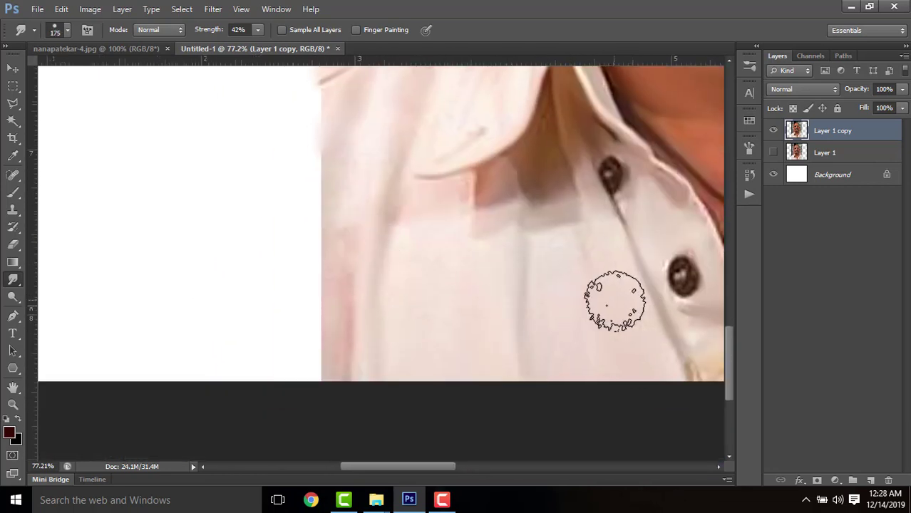
scroll(614, 300, "down", 5)
Step: Set the Smudge tool to 68% strength and a 25 px brush and smooth the upper part of the left ear
scroll(225, 234, "up", 9)
left_click_drag(215, 30, 234, 30)
key("bracketleft")
key("bracketleft")
key("bracketleft")
key("bracketleft")
key("bracketleft")
key("bracketleft")
key("bracketleft")
mouse_move(344, 208)
left_mouse_down()
mouse_move(323, 138)
mouse_move(350, 142)
left_mouse_up()
key("bracketleft")
key("bracketleft")
key("bracketleft")
key("bracketleft")
key("bracketleft")
key("bracketleft")
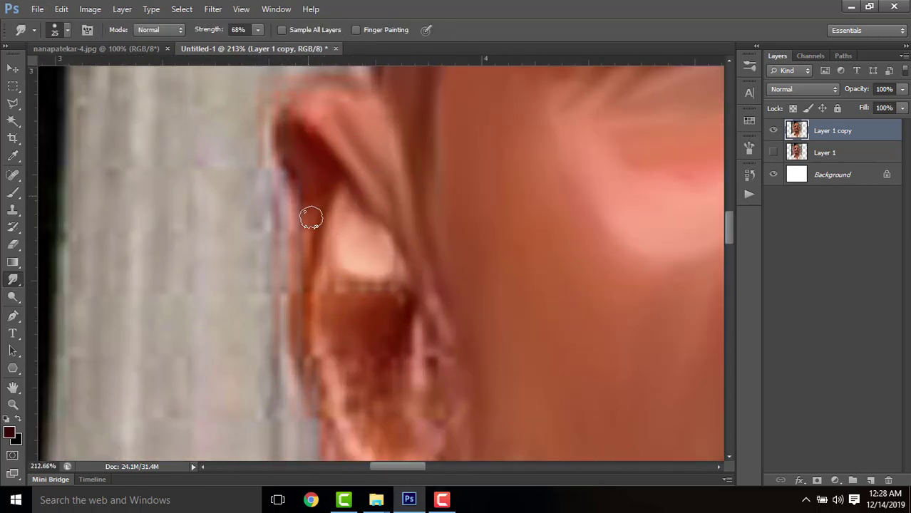
Step: Smudge the inner folds, outer rim and lobe of the left ear smooth, blending away most of the earring
scroll(335, 214, "down", 2)
left_click_drag(367, 205, 336, 193)
scroll(342, 200, "down", 1)
left_click_drag(363, 220, 390, 303)
scroll(390, 303, "down", 1)
mouse_move(331, 171)
left_mouse_down()
mouse_move(360, 244)
mouse_move(298, 167)
mouse_move(349, 299)
left_mouse_up()
left_click_drag(333, 200, 334, 163)
scroll(433, 358, "down", 2)
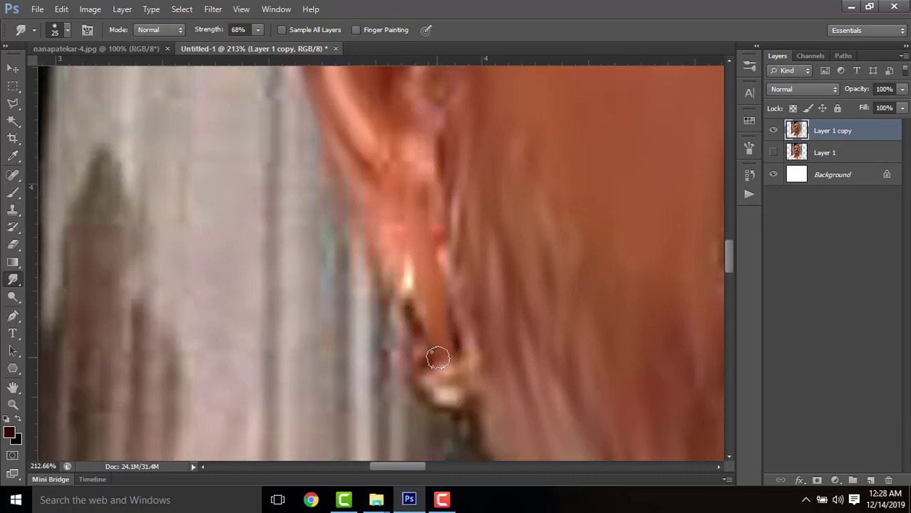
scroll(421, 336, "down", 2)
mouse_move(421, 335)
left_mouse_down()
mouse_move(445, 346)
mouse_move(398, 252)
mouse_move(452, 279)
left_mouse_up()
scroll(452, 279, "up", 2)
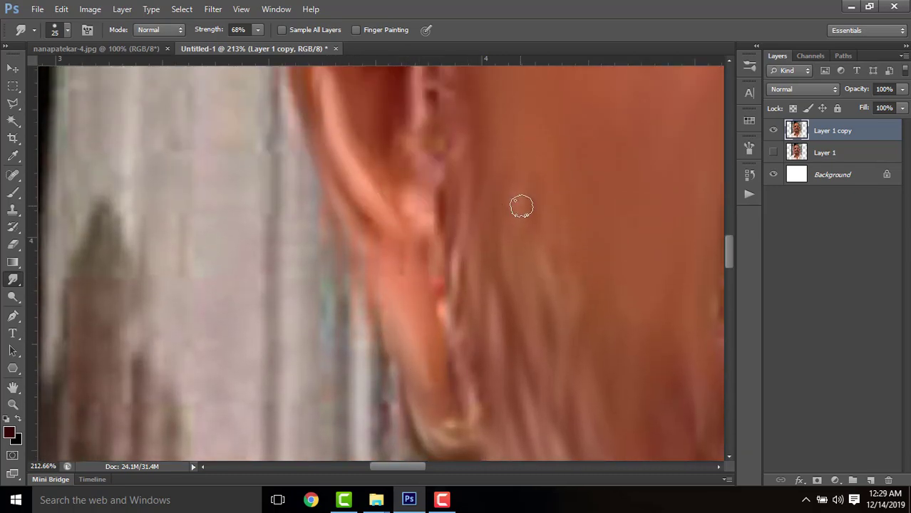
Step: Smudge the hollow, rim and lobe of the right ear smooth with the 25 px brush
scroll(521, 206, "down", 5)
scroll(499, 214, "up", 6)
scroll(505, 283, "down", 2)
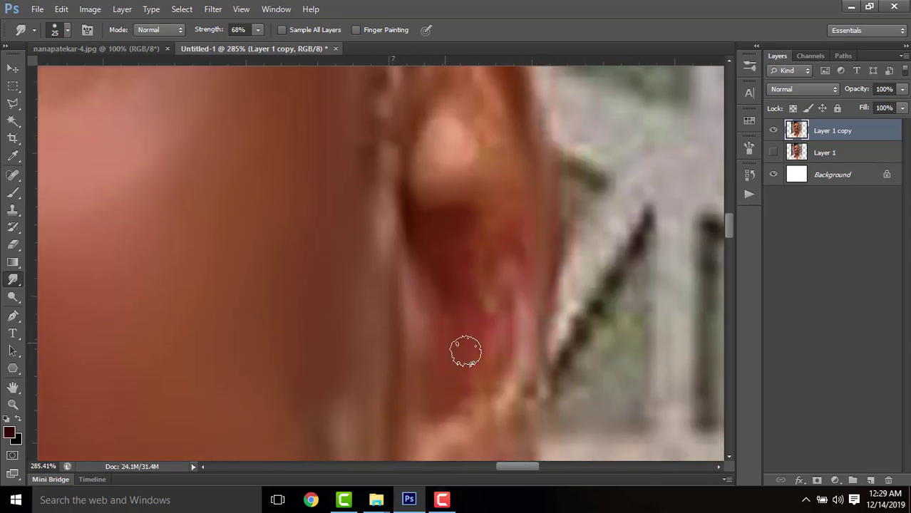
left_click_drag(463, 427, 547, 206)
left_click_drag(541, 427, 570, 349)
scroll(570, 349, "down", 3)
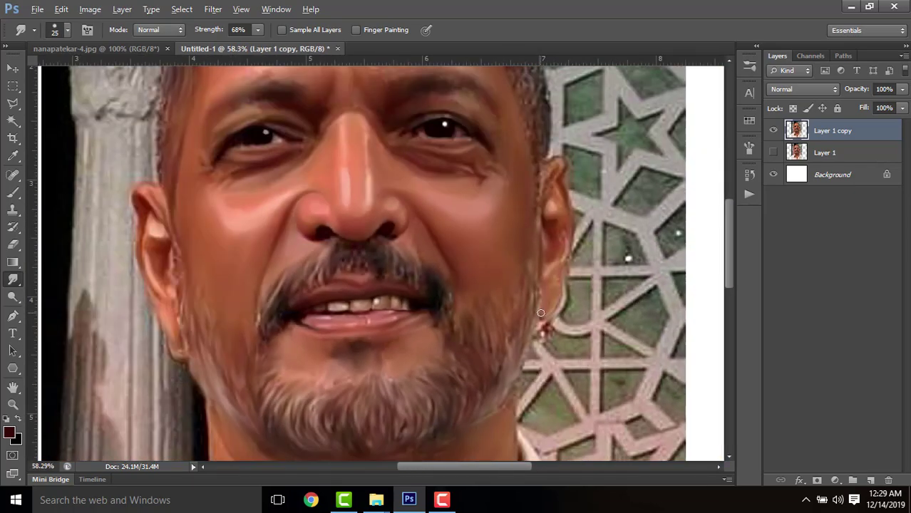
Step: Enlarge the Smudge brush to 45 px and blend the forehead skin above the eyebrows
scroll(433, 242, "up", 3)
key("bracketright")
key("bracketright")
left_click_drag(164, 242, 424, 368)
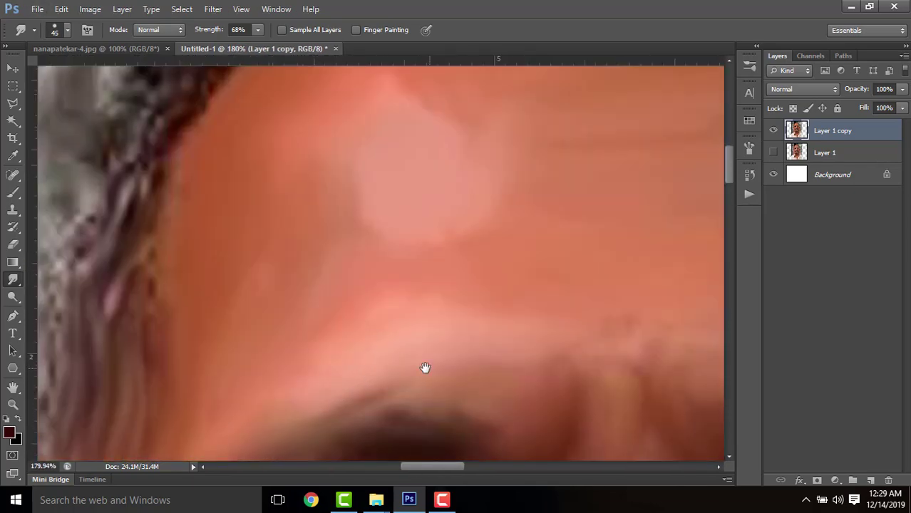
left_click_drag(545, 339, 443, 281)
left_click_drag(331, 388, 489, 311)
key("ctrl+0")
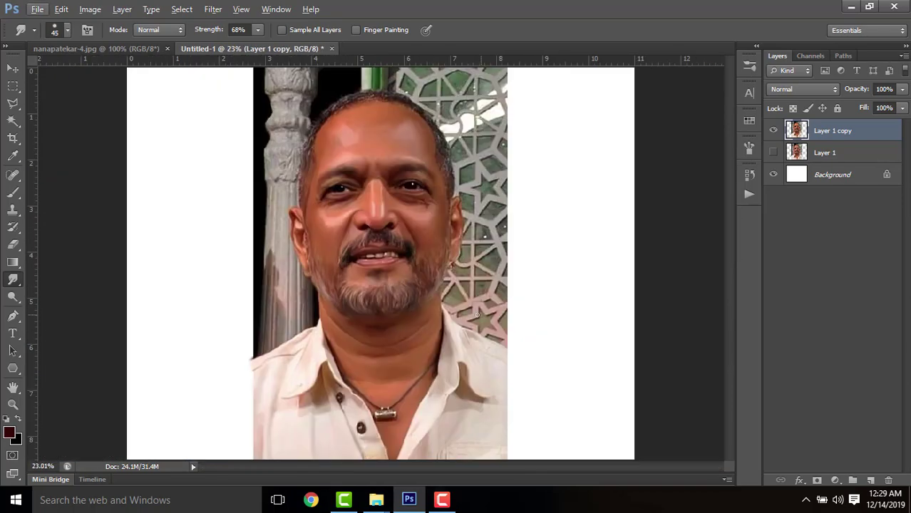
Step: Start a Pen tool path outside the left shoulder and trace the shirt's shoulder line up to the collar tip
key("p")
scroll(238, 371, "up", 5)
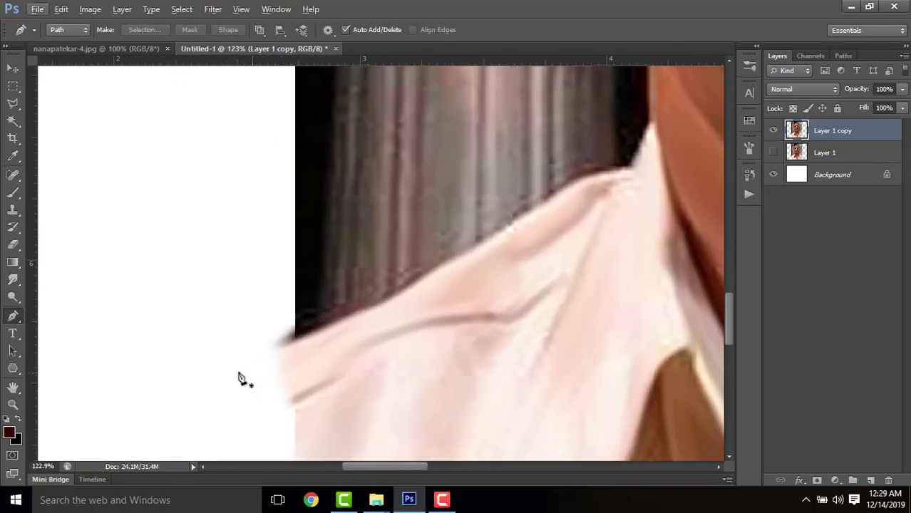
left_click(239, 371)
left_click_drag(359, 313, 390, 302)
left_click_drag(500, 243, 358, 335)
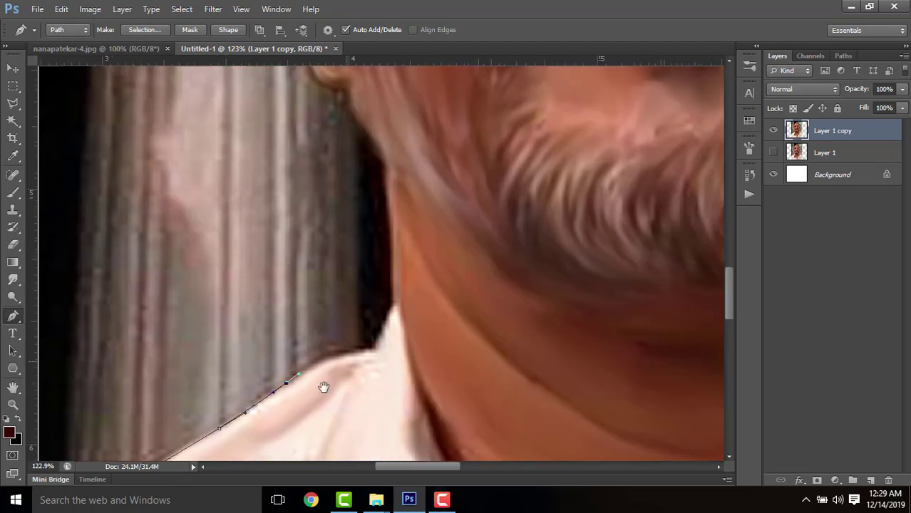
left_click_drag(330, 394, 358, 400)
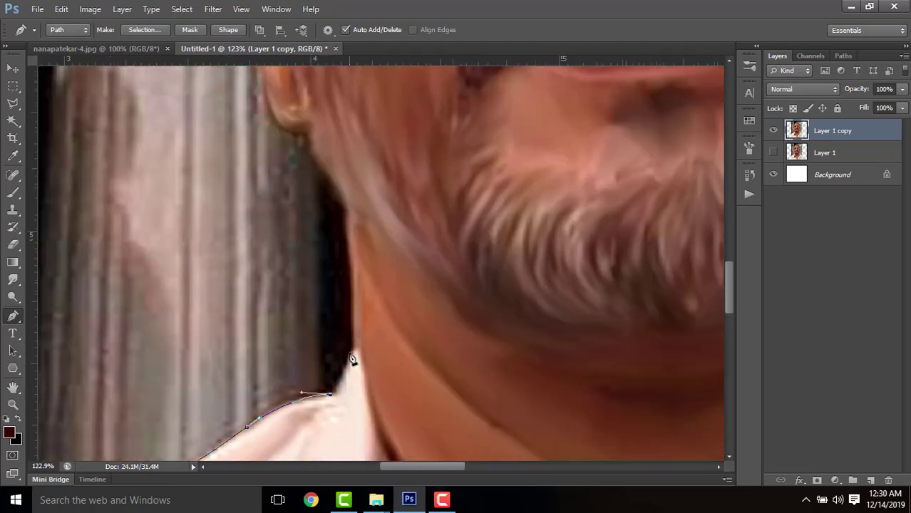
left_click(354, 344)
Step: Continue the path up along the neck, beard edge, left ear and the hairline above the ear
scroll(348, 297, "up", 3)
scroll(344, 282, "up", 5)
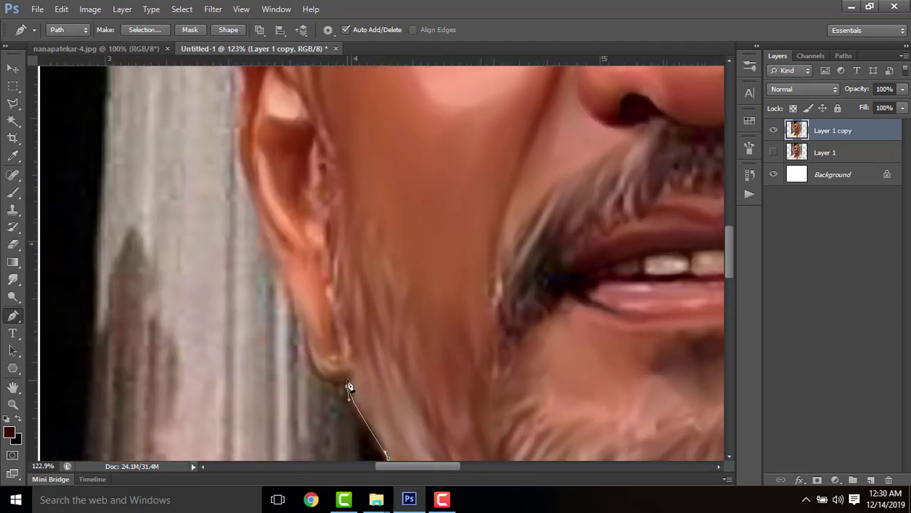
scroll(311, 352, "up", 5)
left_click_drag(296, 294, 316, 259)
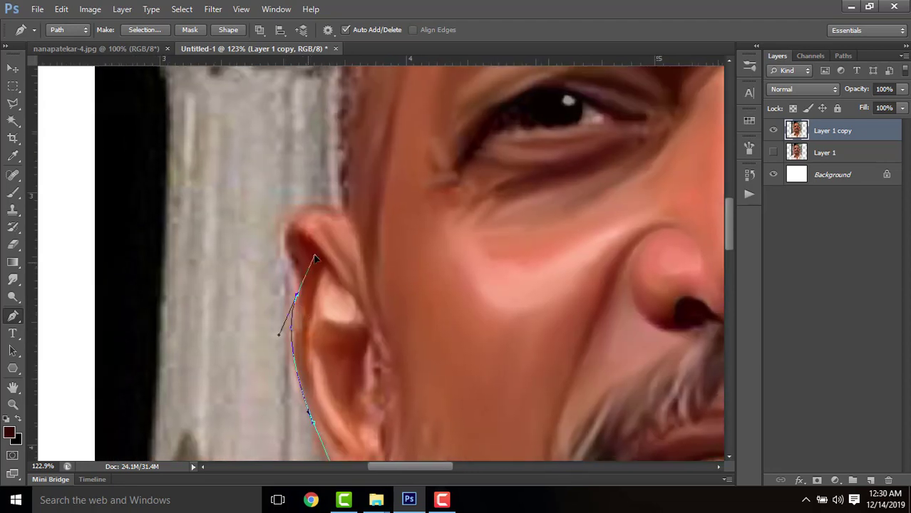
scroll(298, 300, "up", 4)
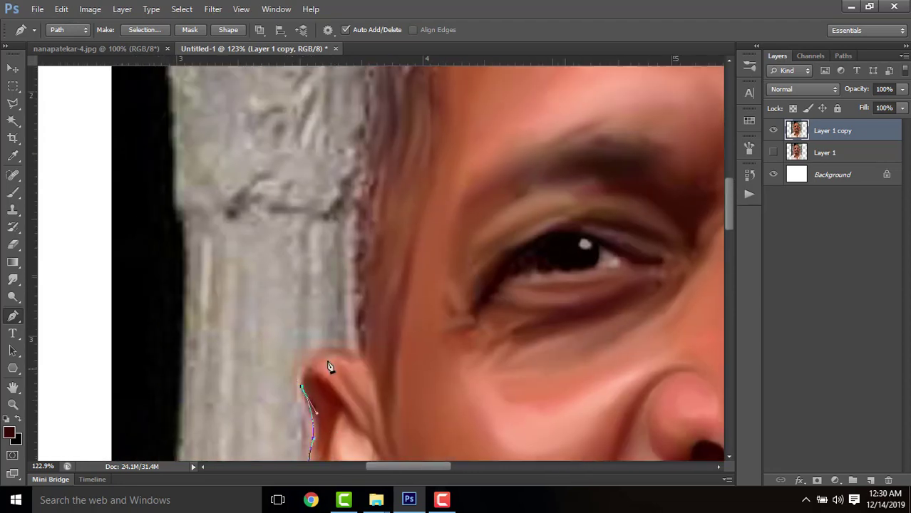
scroll(346, 356, "up", 4)
left_click(358, 139)
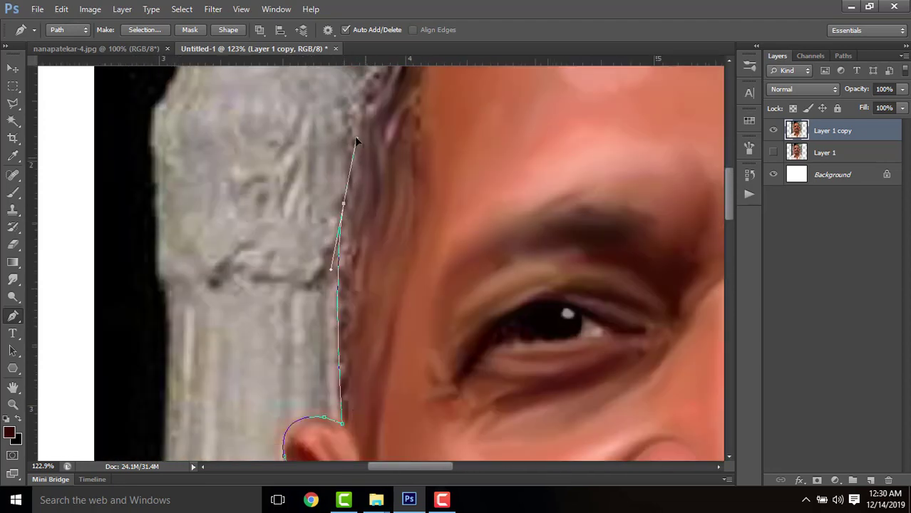
Step: Continue the path from the hairline above the left ear up and over the crown of the head
scroll(358, 138, "up", 4)
left_click_drag(439, 174, 493, 133)
scroll(493, 132, "right", 5)
scroll(493, 132, "up", 2)
left_click_drag(448, 217, 625, 272)
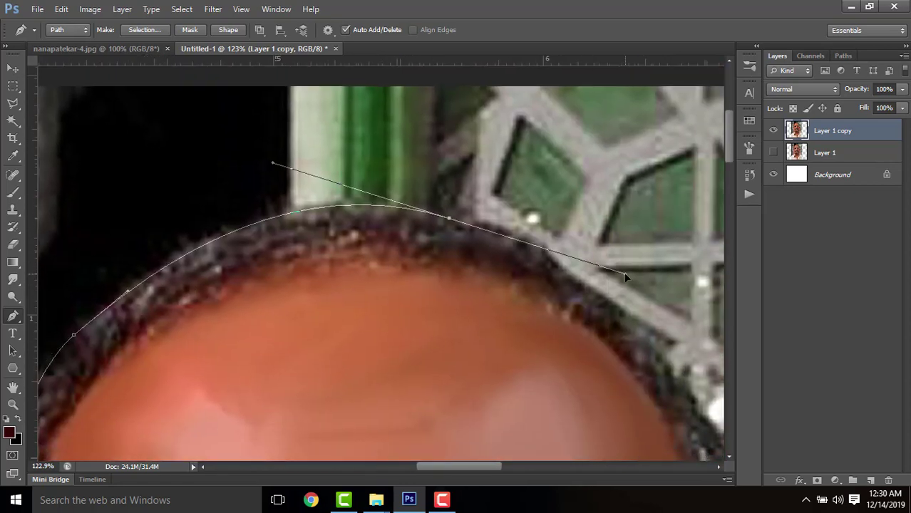
Step: Extend the path down the right side of the hair to just above the right ear
scroll(626, 272, "right", 4)
scroll(625, 272, "down", 2)
left_click_drag(511, 377, 572, 322)
left_click_drag(482, 242, 316, 194)
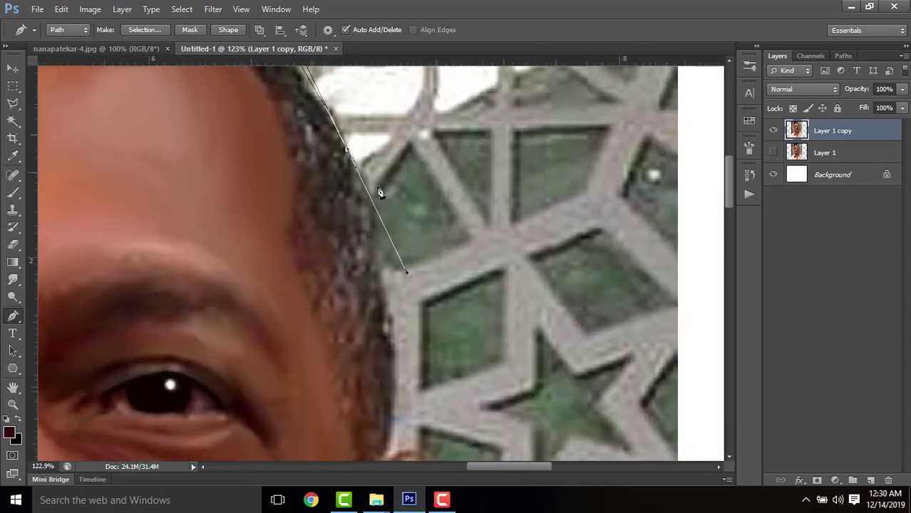
left_click_drag(368, 367, 396, 243)
left_click_drag(417, 318, 400, 416)
scroll(451, 271, "down", 1)
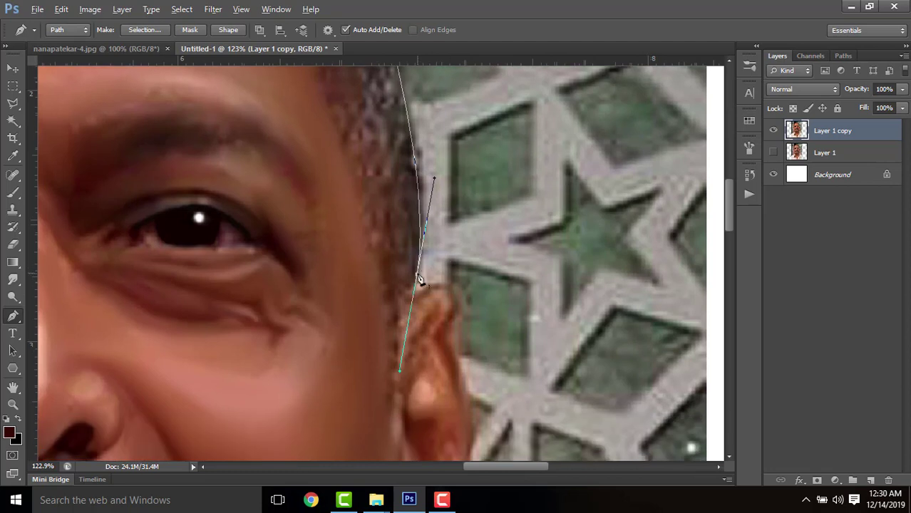
Step: Trace the path around the outer rim of the right ear down to the base of the lobe
left_click(417, 275, "alt")
left_click(414, 287)
scroll(451, 297, "down", 3)
scroll(428, 242, "right", 1)
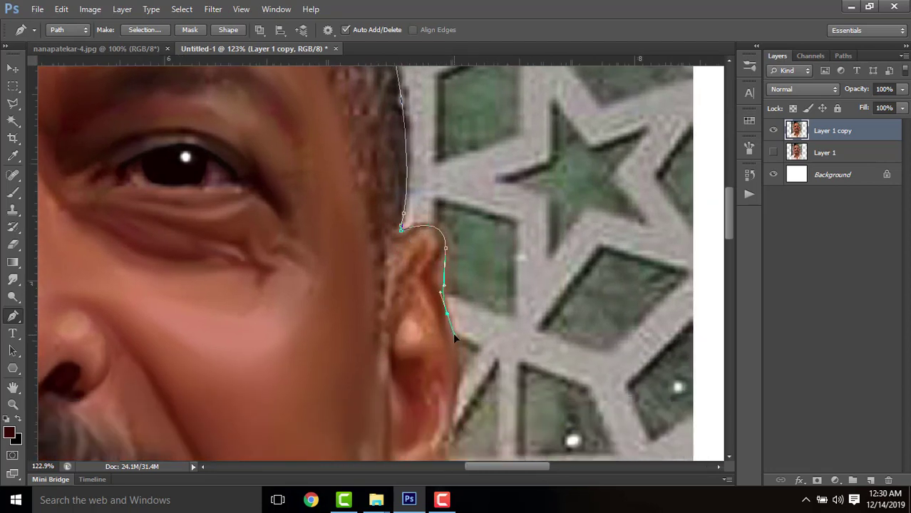
left_click(454, 338)
scroll(460, 300, "down", 5)
left_click(445, 339, "alt")
left_click_drag(447, 344, 471, 186)
left_click_drag(466, 242, 474, 262)
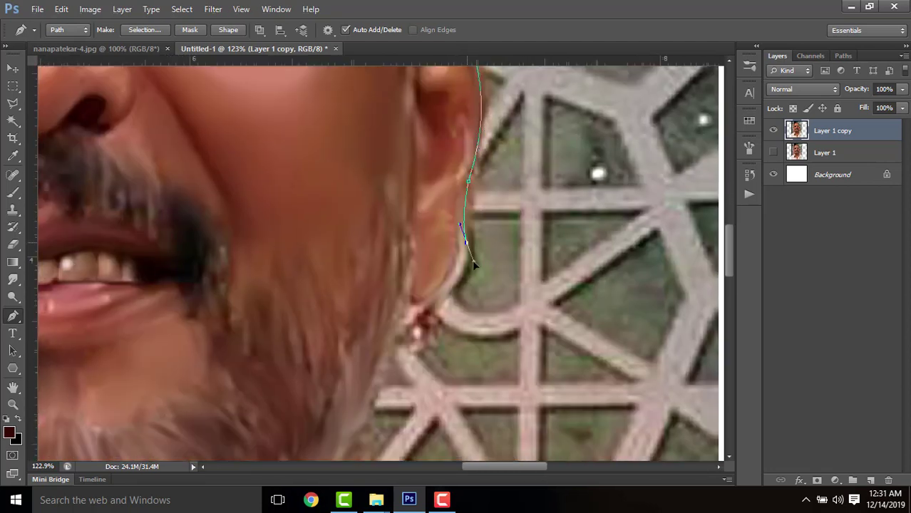
left_click_drag(415, 306, 504, 169)
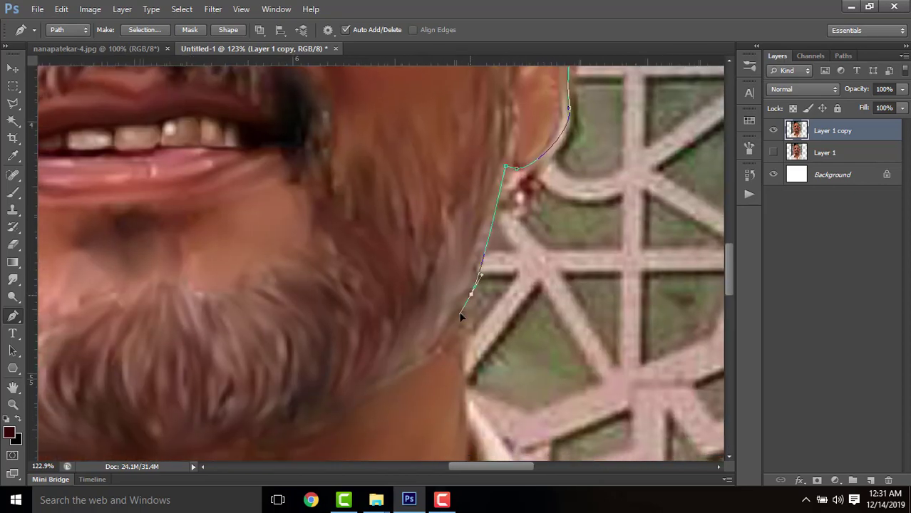
Step: Continue the path along the right beard edge and neck, then over the collar and shoulder
left_click_drag(460, 314, 450, 331)
scroll(459, 345, "down", 6)
scroll(459, 345, "right", 1)
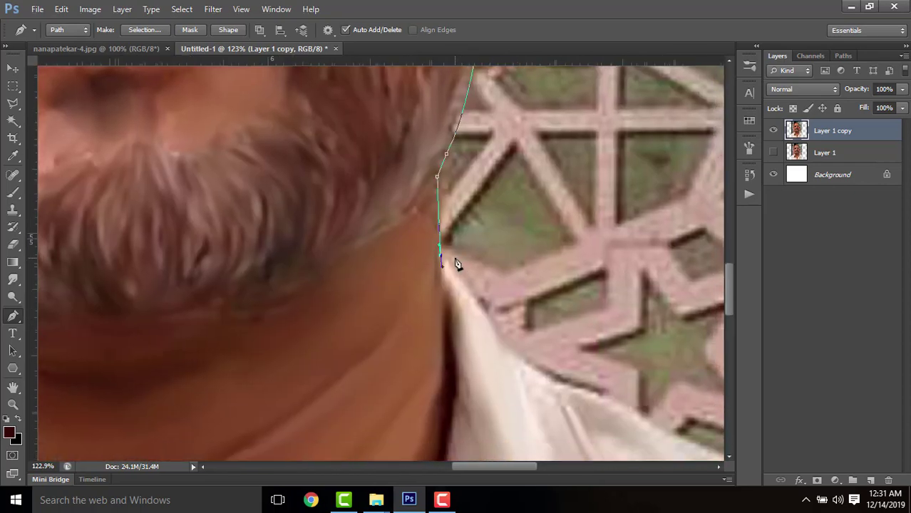
scroll(356, 264, "down", 4)
scroll(356, 263, "right", 4)
scroll(370, 303, "down", 5)
scroll(371, 303, "right", 8)
left_click_drag(413, 299, 417, 356)
Step: Close the path with a wide curve below the canvas back to its start outside the left shoulder
scroll(428, 364, "down", 8)
left_click(506, 391)
left_click_drag(367, 415, 278, 415)
left_click_drag(250, 370, 277, 346)
left_click(300, 325)
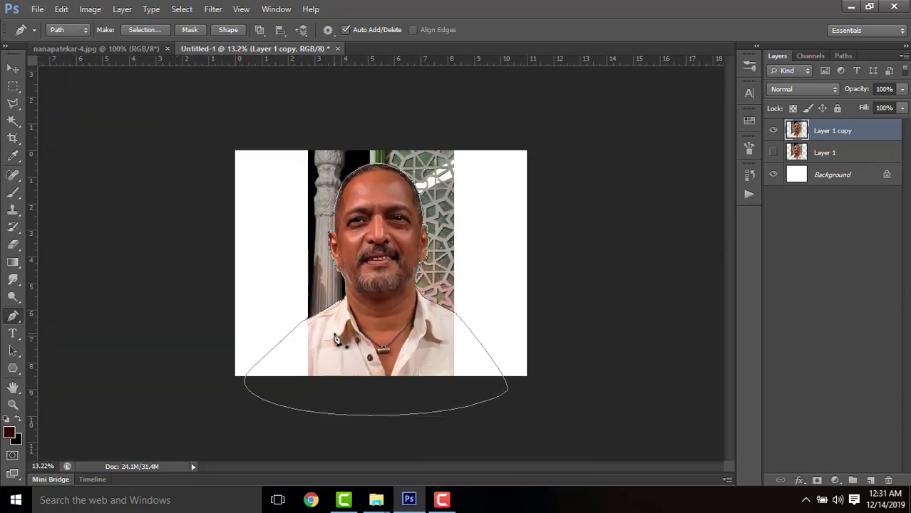
Step: Mask Layer 1 copy with a selection made from the path and duplicate the masked layer
key("ctrl+Return")
left_click(818, 480)
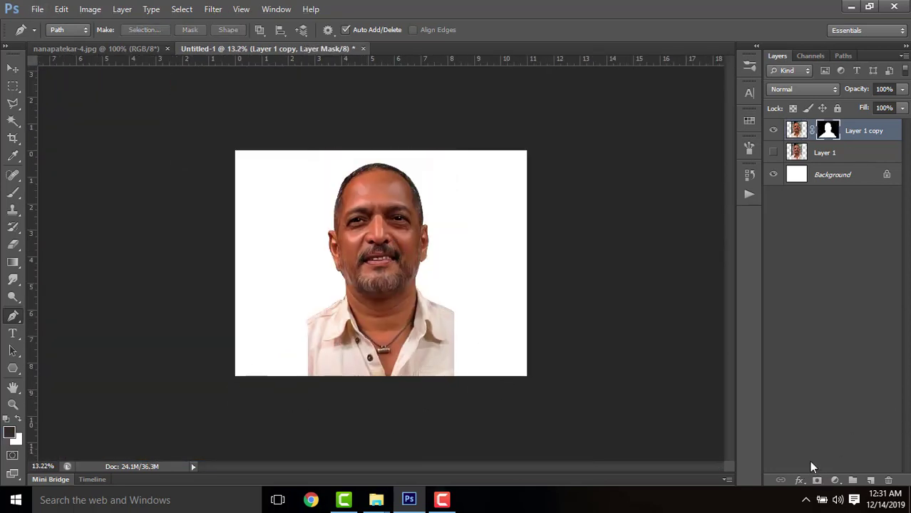
left_click(18, 74)
key("ctrl+j")
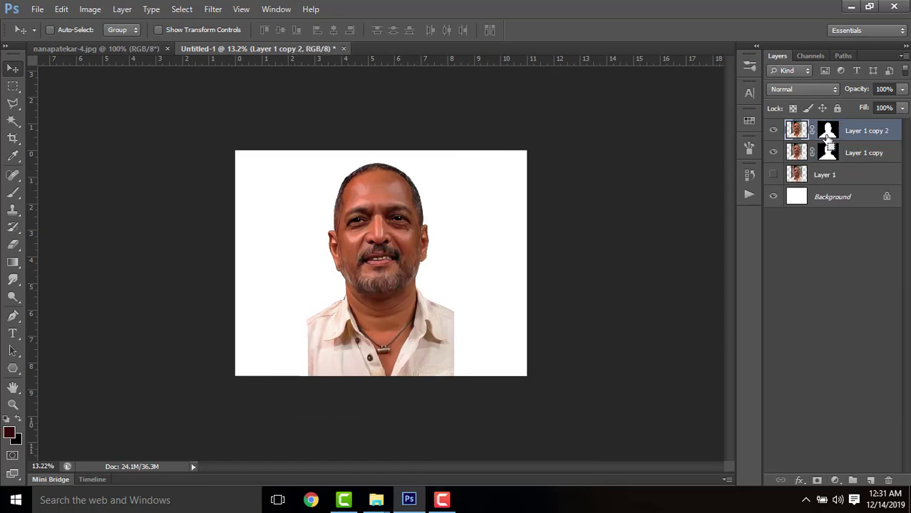
Step: Refine the mask of Layer 1 copy 2 with a 1 px feather and apply the mask to the layer
right_click(832, 130)
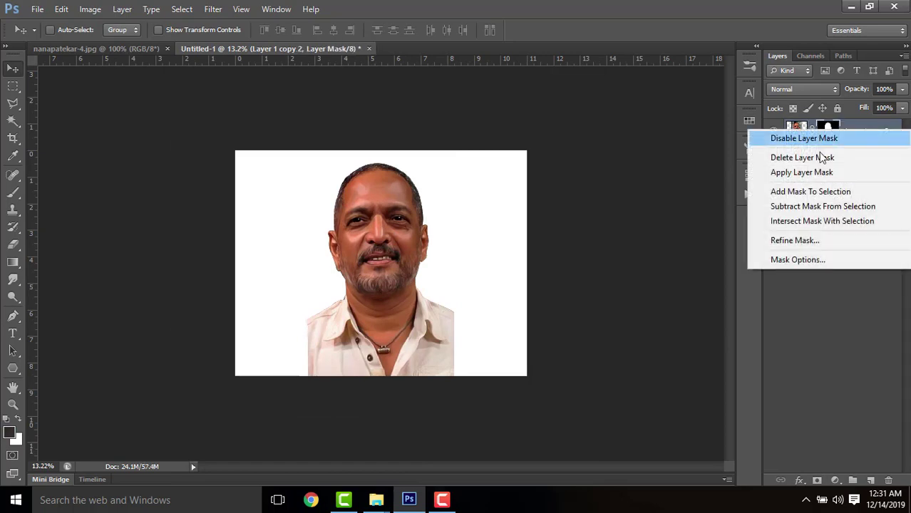
left_click(806, 238)
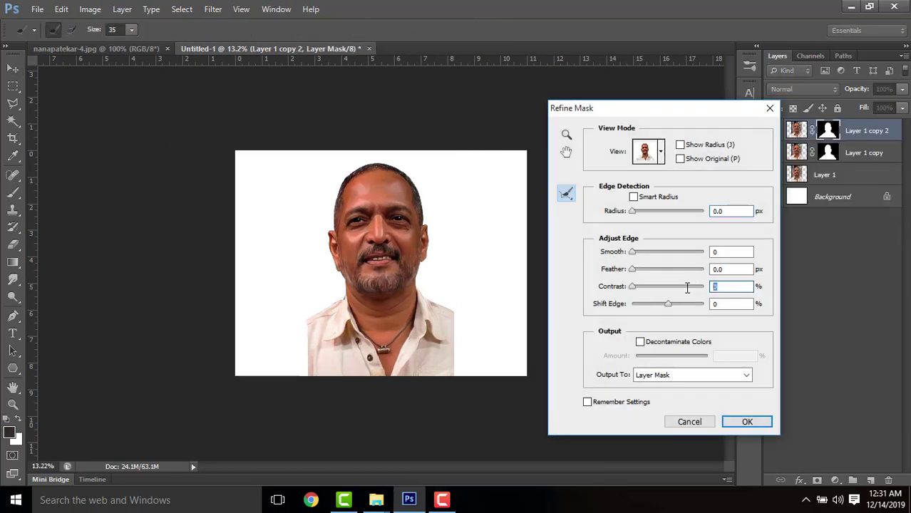
left_click(732, 271)
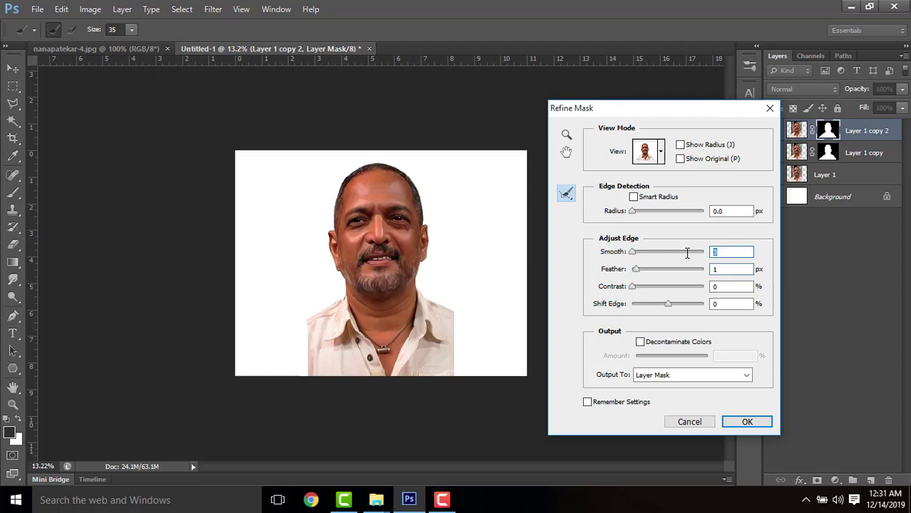
left_click(747, 421)
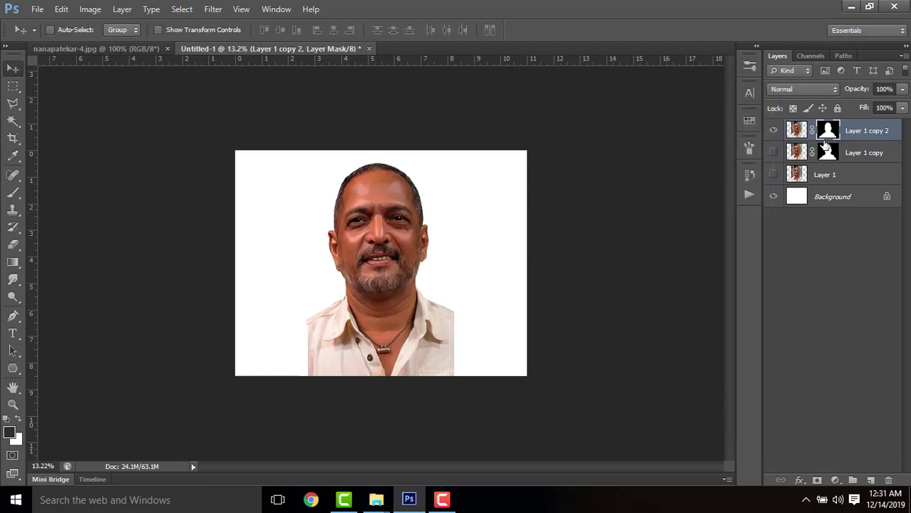
right_click(833, 132)
left_click(805, 176)
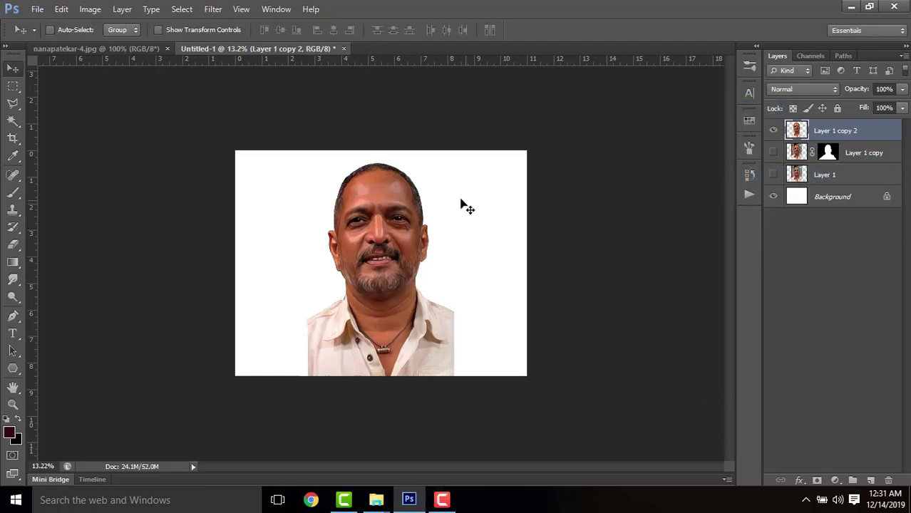
Step: Sharpen the cut-out layer with Unsharp Mask at 100% amount, 2.3 pixels radius and threshold 0
scroll(381, 197, "up", 10)
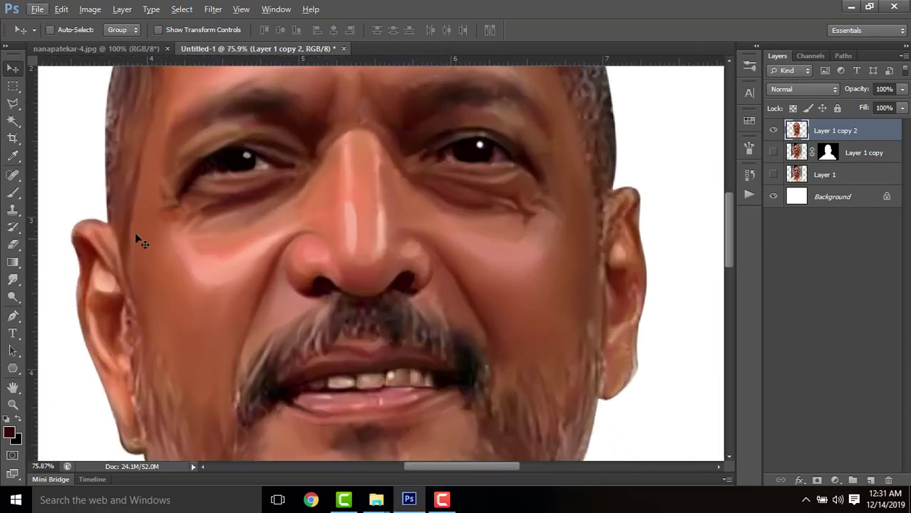
scroll(443, 214, "down", 4)
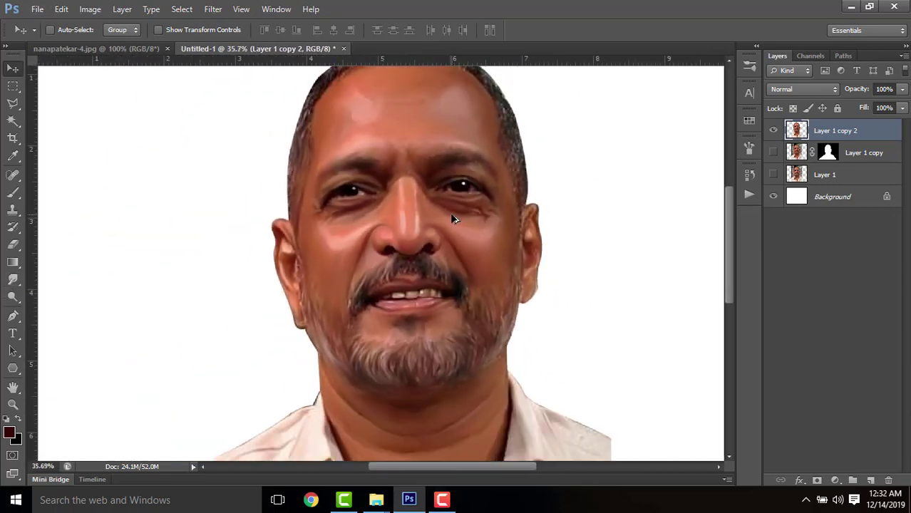
left_click(211, 9)
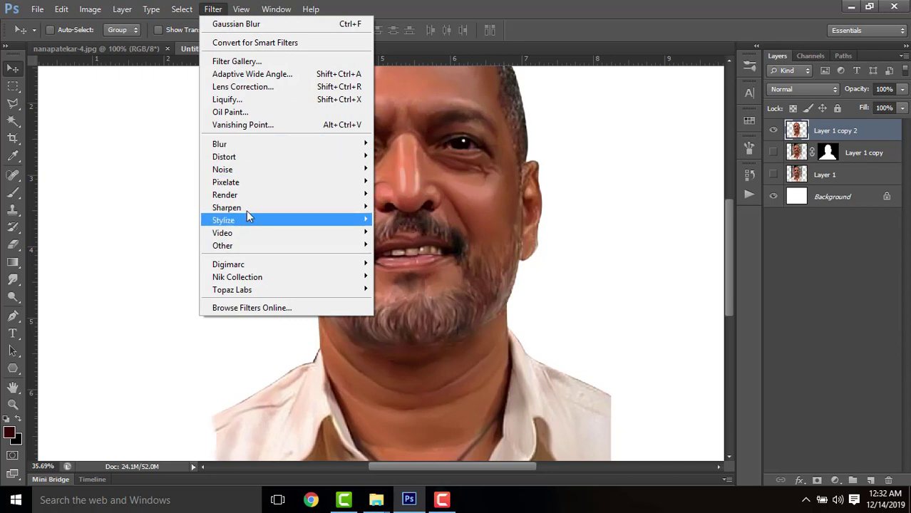
mouse_move(246, 208)
left_click(410, 257)
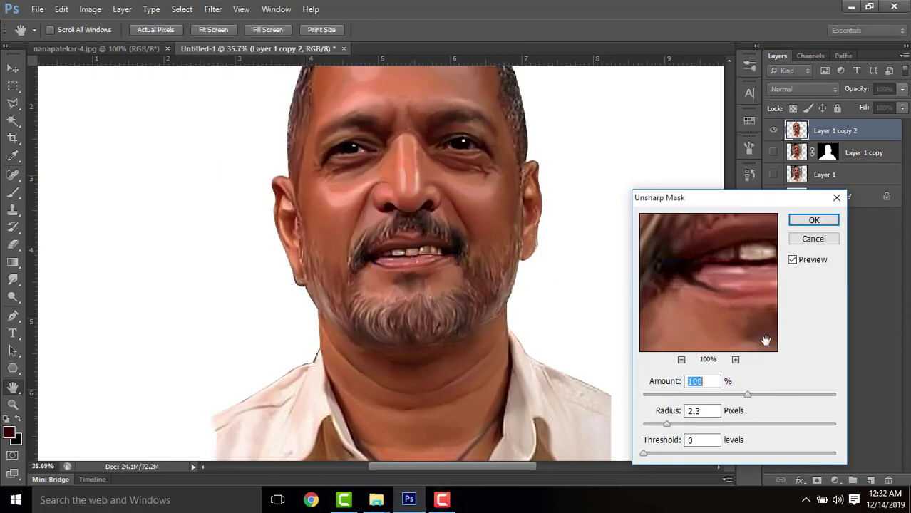
left_click(813, 220)
key("v")
Step: Smudge hair strands upward into the left half of the moustache at 74% strength
scroll(396, 211, "up", 2)
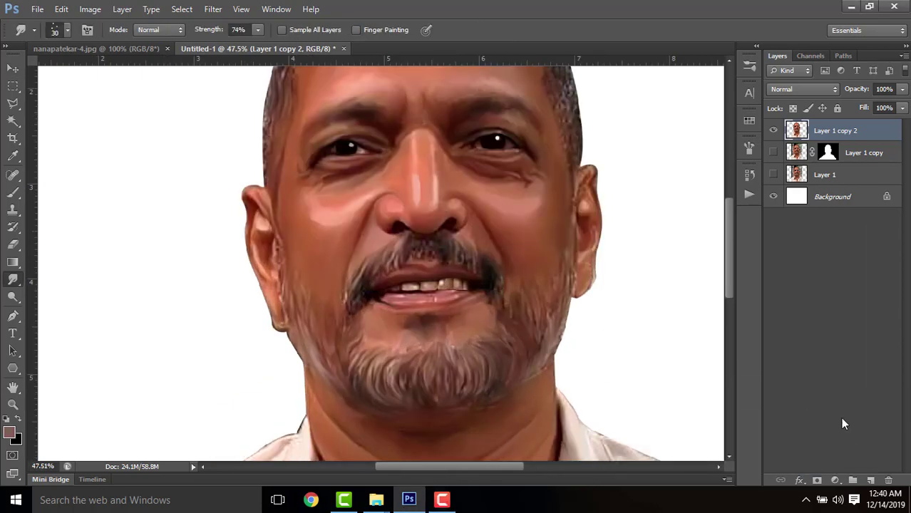
scroll(391, 210, "up", 3)
scroll(391, 210, "up", 5)
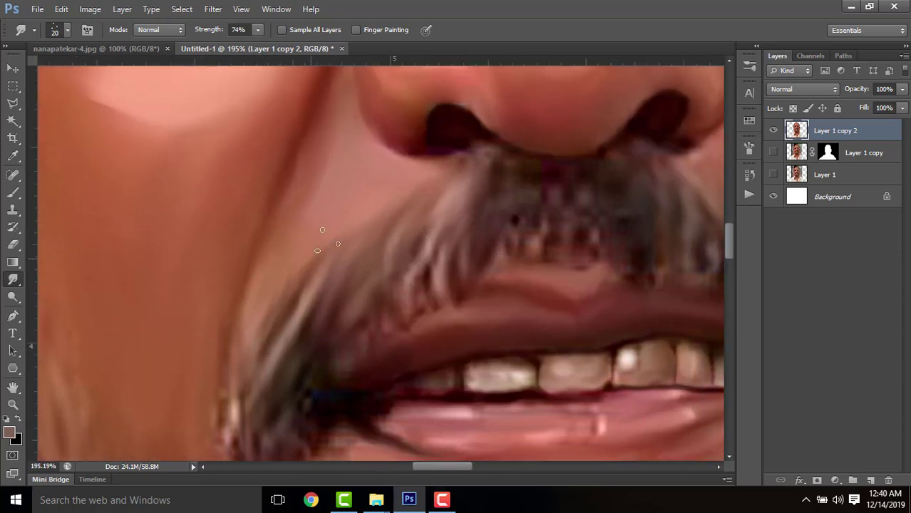
left_click_drag(297, 315, 345, 222)
mouse_move(327, 297)
left_mouse_down()
mouse_move(360, 224)
mouse_move(372, 250)
mouse_move(367, 275)
mouse_move(395, 223)
left_mouse_up()
key("ctrl+z")
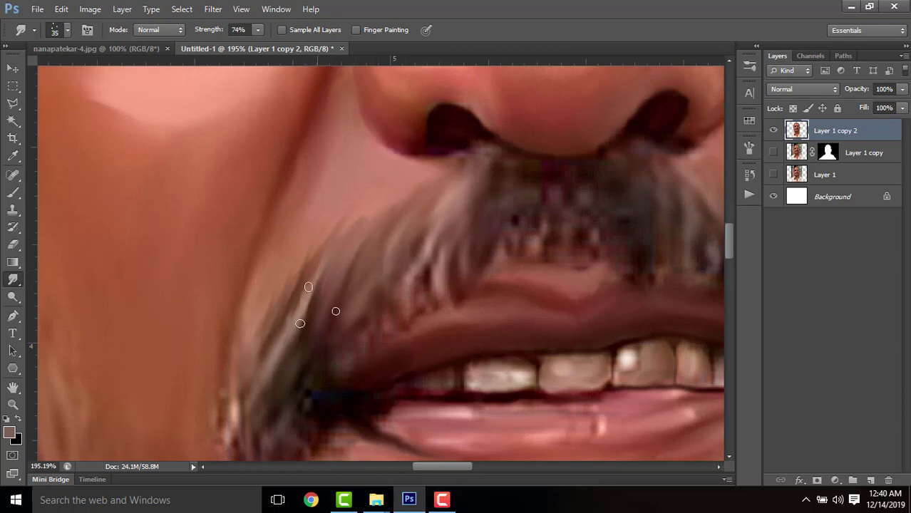
left_click_drag(323, 315, 401, 213)
left_click_drag(366, 285, 389, 216)
mouse_move(274, 355)
left_mouse_down()
mouse_move(311, 260)
mouse_move(273, 359)
mouse_move(333, 241)
left_mouse_up()
Step: Smudge hair strands into the right half and the centre of the moustache with the 25 px brush
scroll(333, 241, "right", 5)
scroll(382, 213, "down", 1)
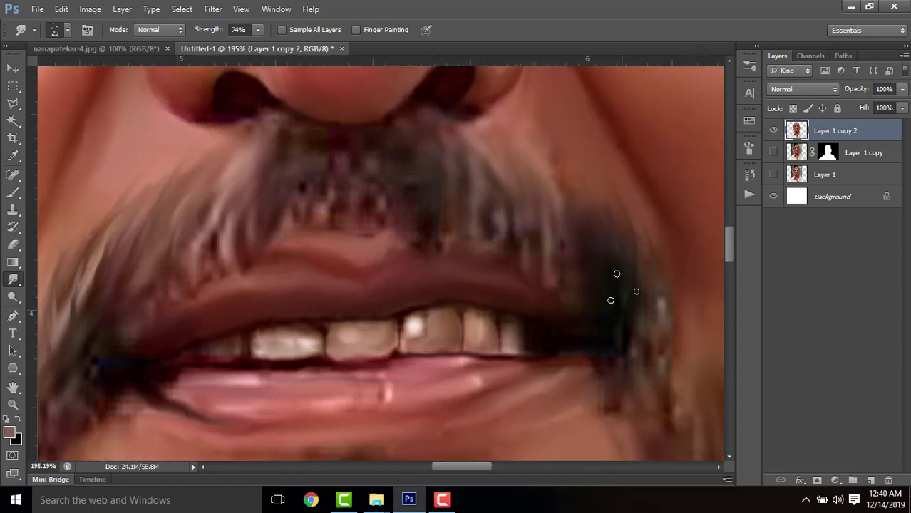
left_click_drag(608, 241, 549, 171)
left_click_drag(560, 249, 535, 171)
left_click_drag(521, 203, 483, 165)
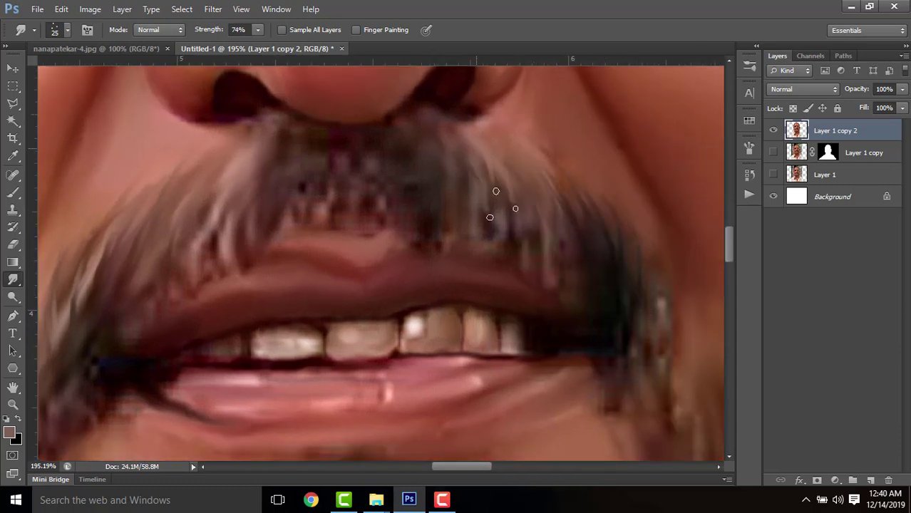
left_click_drag(517, 229, 518, 162)
left_click_drag(560, 246, 536, 165)
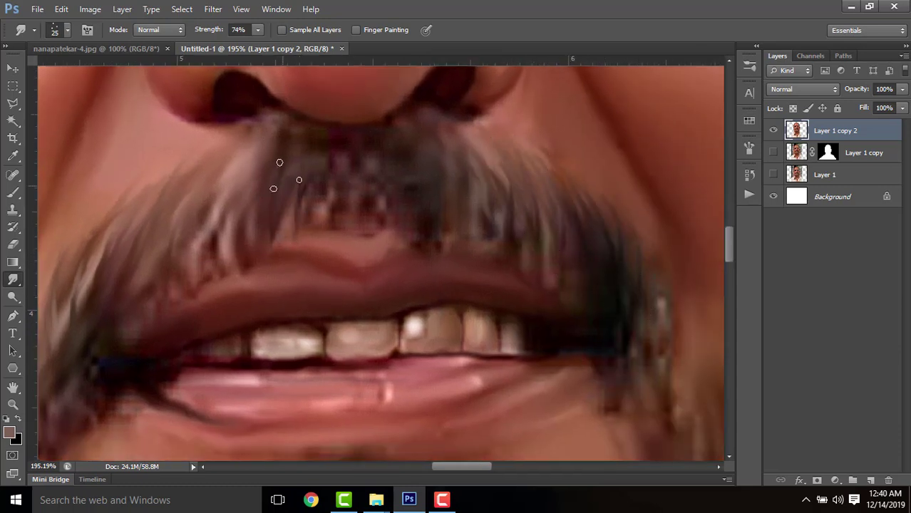
mouse_move(209, 212)
left_mouse_down()
mouse_move(205, 269)
mouse_move(156, 239)
left_mouse_up()
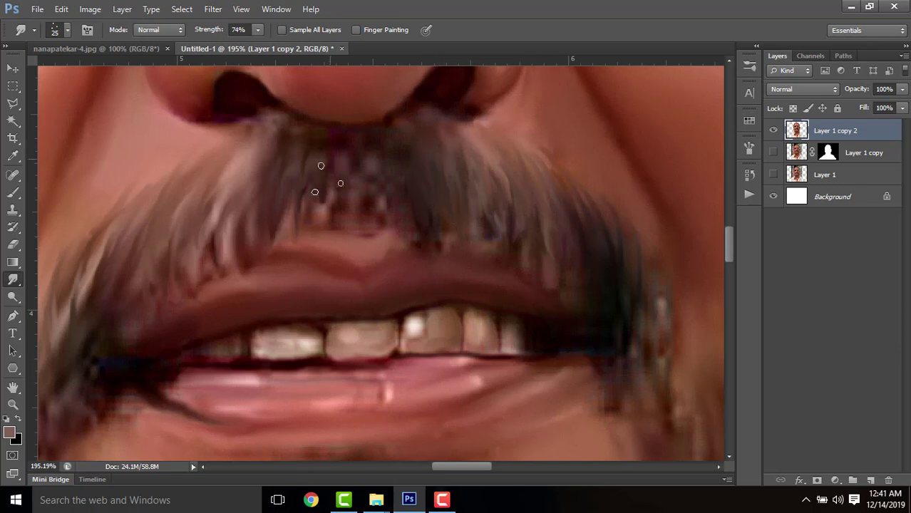
mouse_move(325, 181)
left_mouse_down()
mouse_move(327, 210)
mouse_move(396, 211)
left_mouse_up()
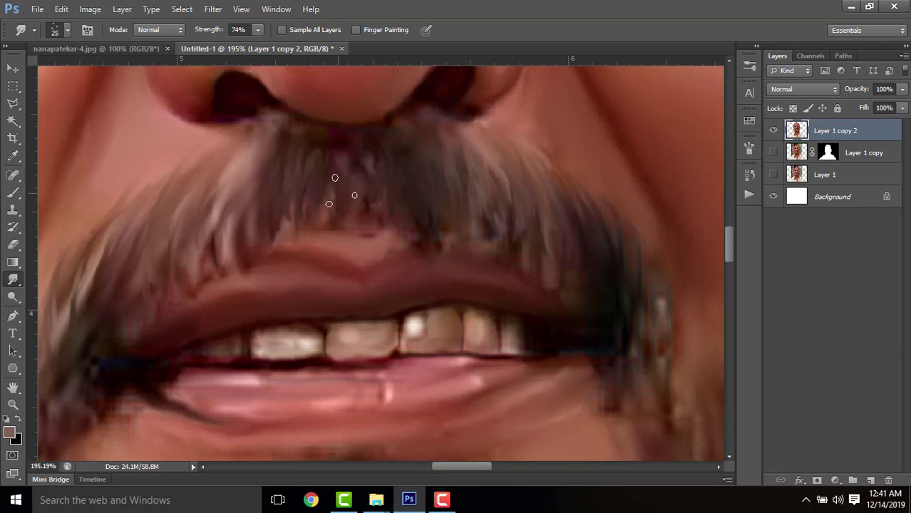
Step: Smudge fine beard strands over both cheeks and along the jaw edge with the 35 px brush
scroll(339, 193, "down", 12)
scroll(223, 184, "up", 4)
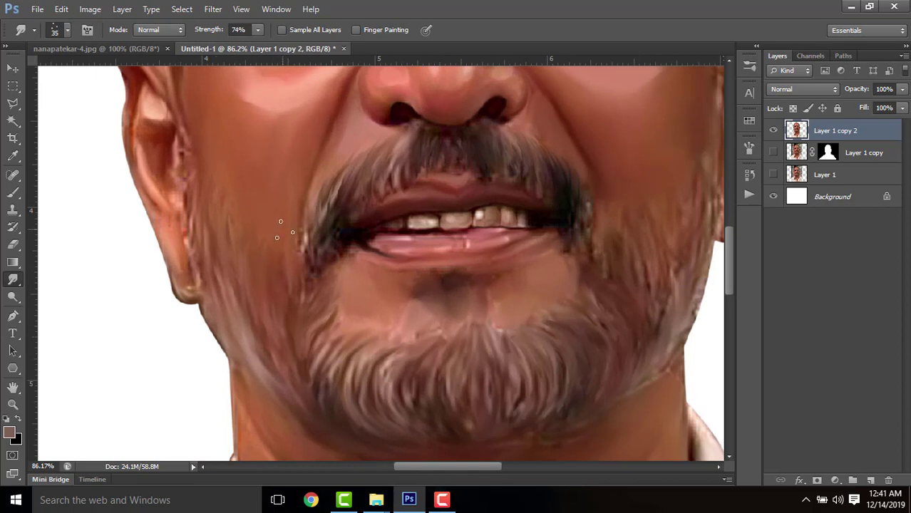
scroll(493, 246, "right", 5)
scroll(500, 292, "up", 1)
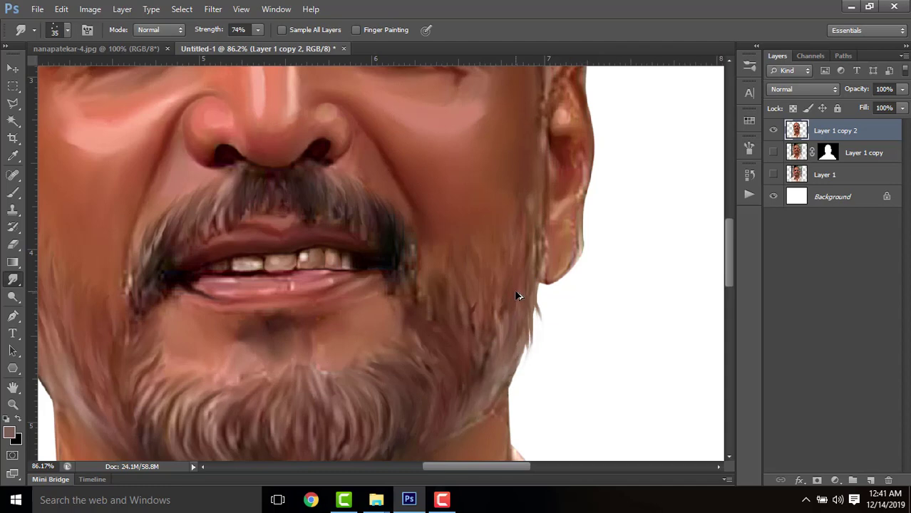
scroll(512, 271, "down", 3)
scroll(246, 312, "up", 3)
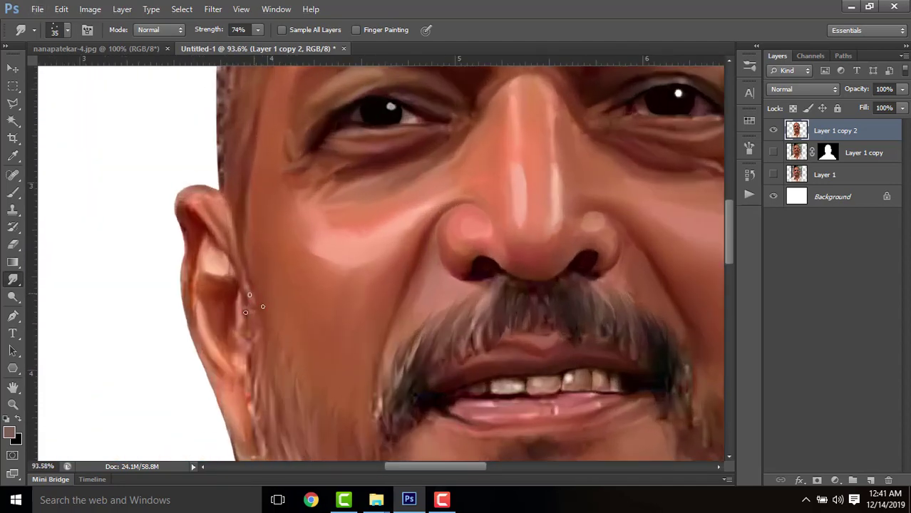
scroll(298, 399, "down", 2)
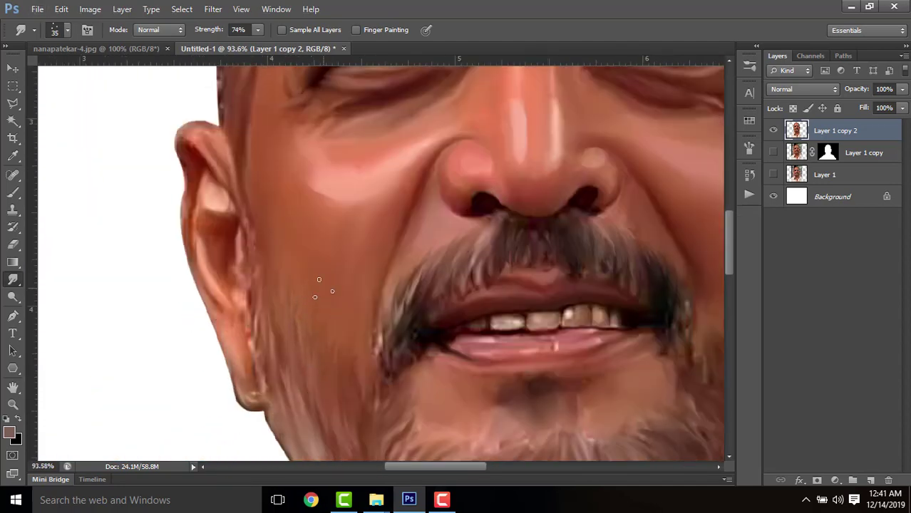
scroll(319, 285, "down", 5)
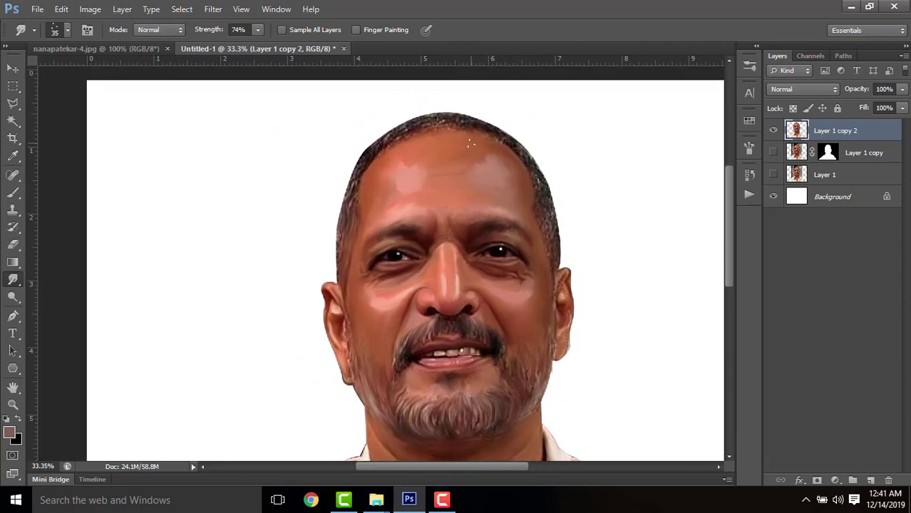
Step: Smudge short hair strands into the temple hair with a 30 px brush and along both eyebrows with a 20 px brush
scroll(469, 144, "up", 4)
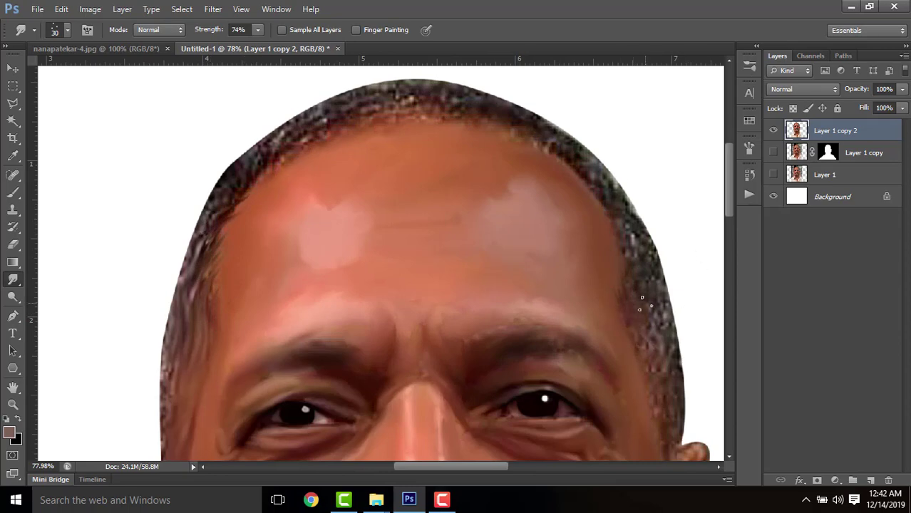
scroll(605, 180, "down", 2)
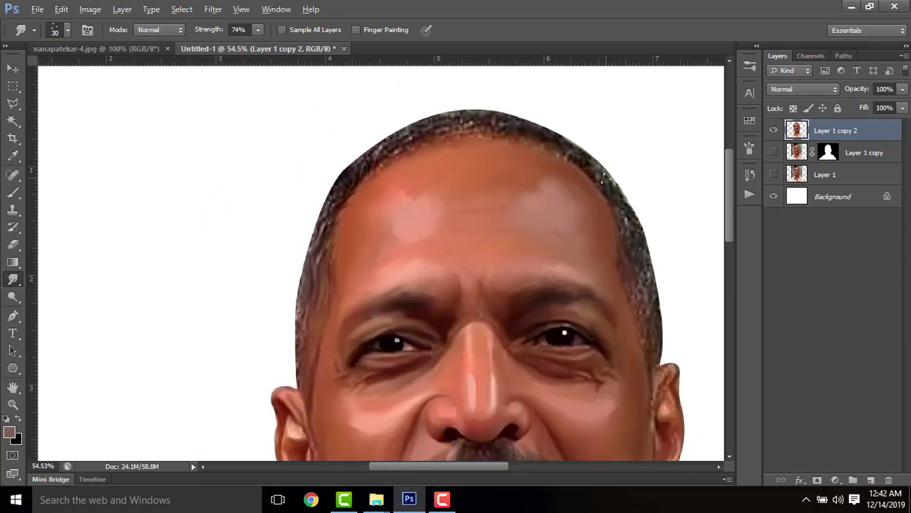
scroll(509, 297, "up", 4)
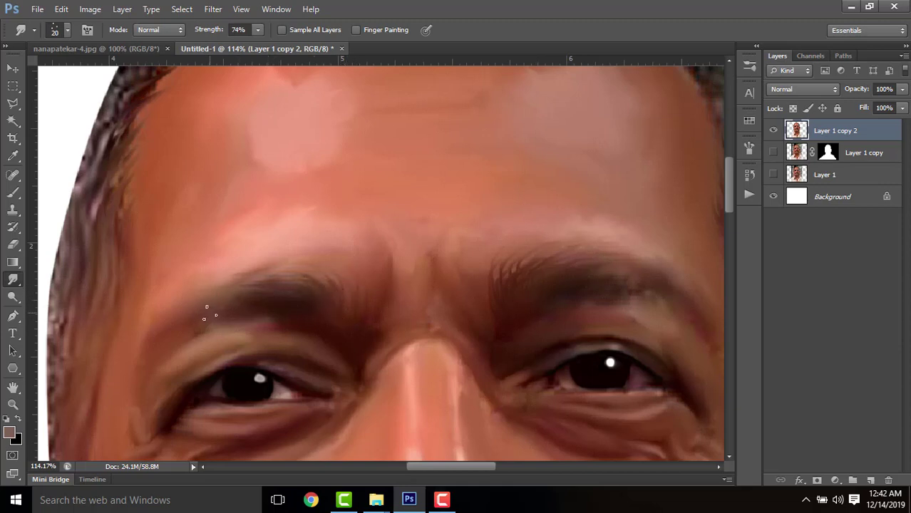
left_click_drag(701, 327, 600, 340)
scroll(479, 266, "down", 5)
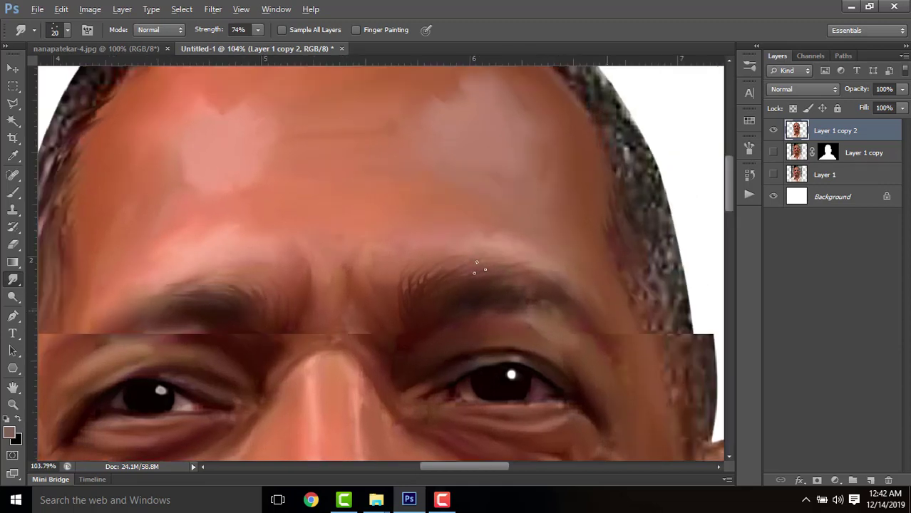
scroll(392, 232, "up", 3)
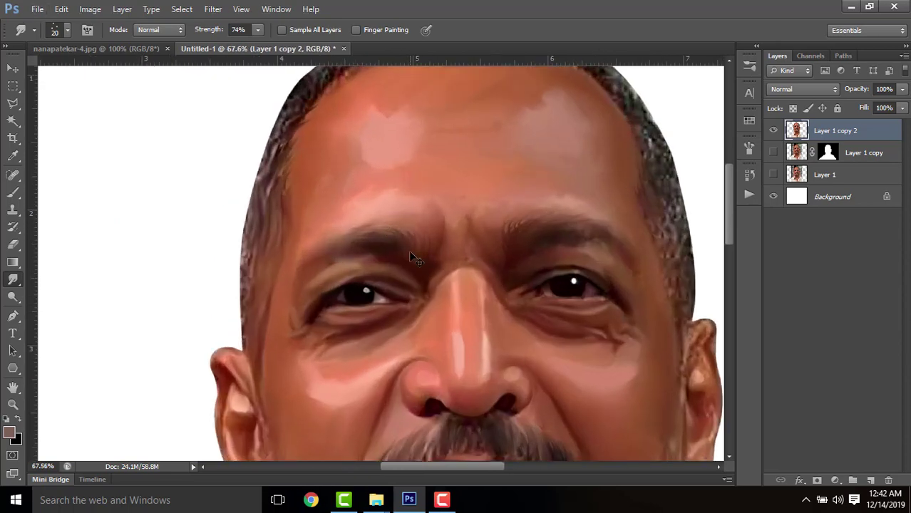
scroll(404, 247, "down", 4)
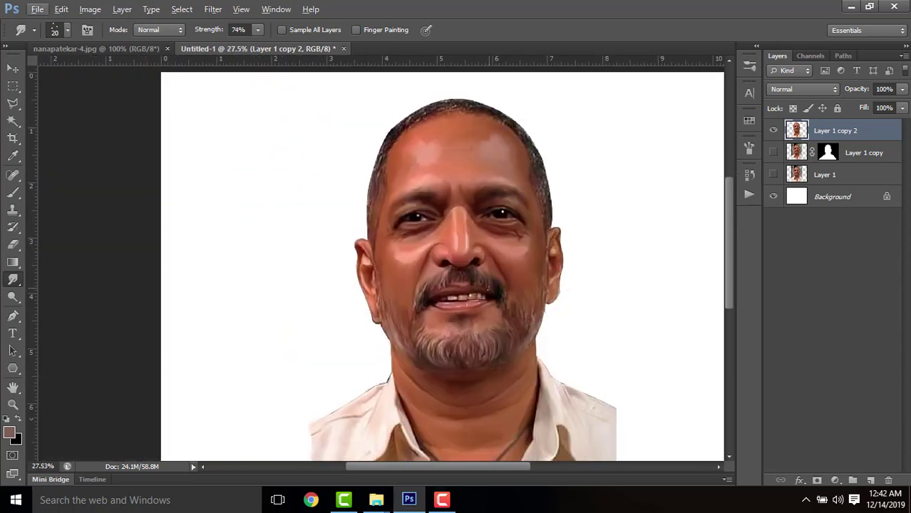
scroll(442, 264, "down", 1)
Step: Load the cut-out's outline as a selection and smooth the hair beside the right temple with a 65 px smudge brush at 54% strength
left_click(797, 130, "ctrl")
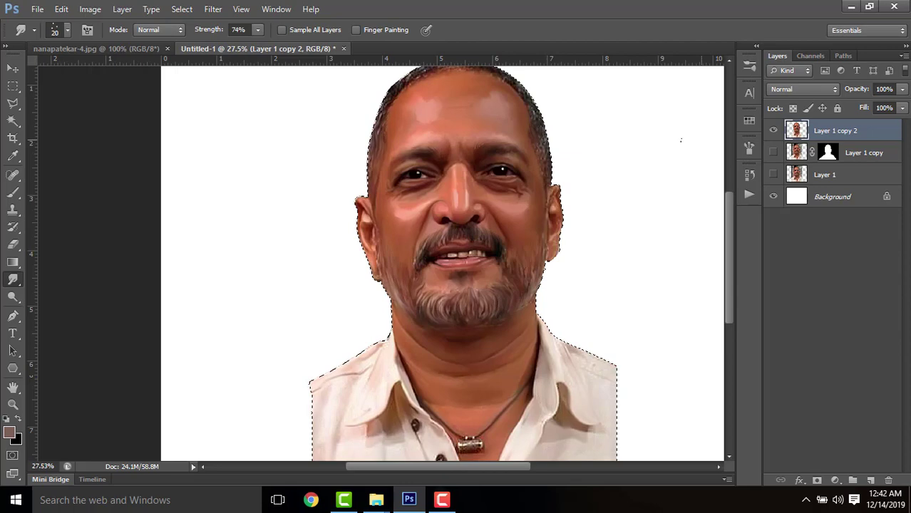
left_click(67, 29)
left_click_drag(150, 187, 150, 194)
double_click(135, 134)
scroll(476, 158, "up", 5)
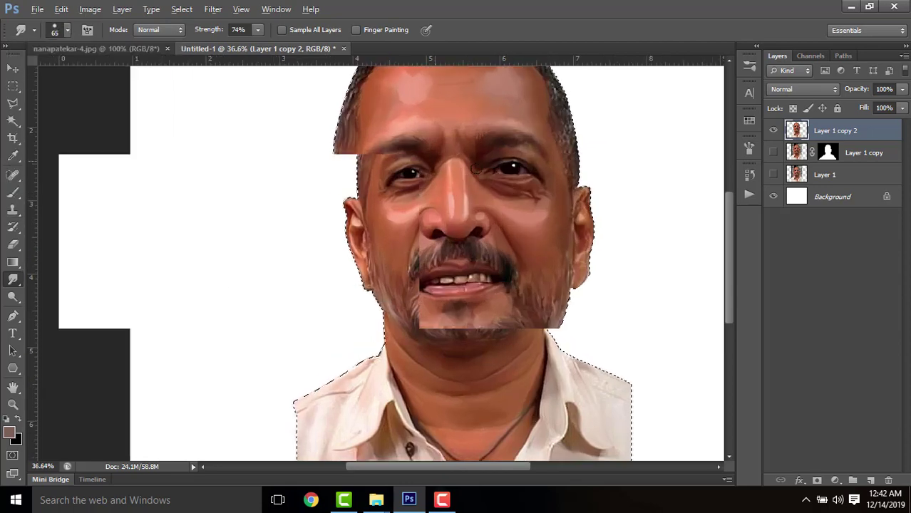
left_click_drag(476, 158, 367, 313)
mouse_move(464, 71)
left_mouse_down()
mouse_move(561, 224)
mouse_move(577, 386)
mouse_move(539, 284)
mouse_move(577, 252)
mouse_move(491, 93)
left_mouse_up()
left_click_drag(212, 30, 197, 30)
mouse_move(559, 229)
left_mouse_down()
mouse_move(579, 305)
mouse_move(565, 335)
mouse_move(578, 397)
mouse_move(580, 320)
mouse_move(531, 250)
left_mouse_up()
left_click_drag(558, 136, 553, 211)
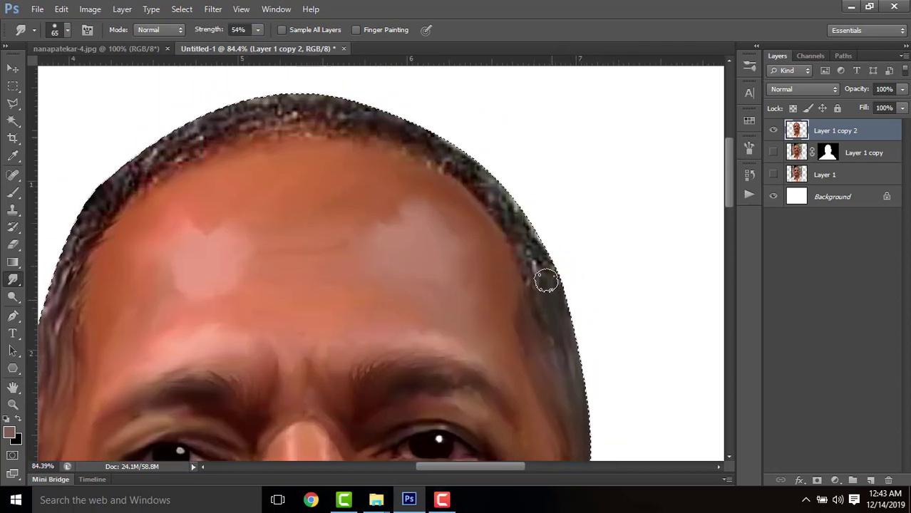
Step: Smudge the hair smooth along the hairline over the top of the head and down the left temple, and clear the selection
mouse_move(545, 279)
left_mouse_down()
mouse_move(476, 203)
mouse_move(530, 281)
mouse_move(442, 201)
mouse_move(515, 266)
mouse_move(378, 195)
left_mouse_up()
scroll(379, 195, "up", 2)
mouse_move(451, 217)
left_mouse_down()
mouse_move(240, 224)
mouse_move(260, 246)
mouse_move(241, 276)
mouse_move(447, 234)
mouse_move(313, 243)
mouse_move(458, 244)
left_mouse_up()
mouse_move(183, 327)
left_mouse_down()
mouse_move(378, 328)
mouse_move(419, 284)
mouse_move(344, 391)
mouse_move(461, 288)
left_mouse_up()
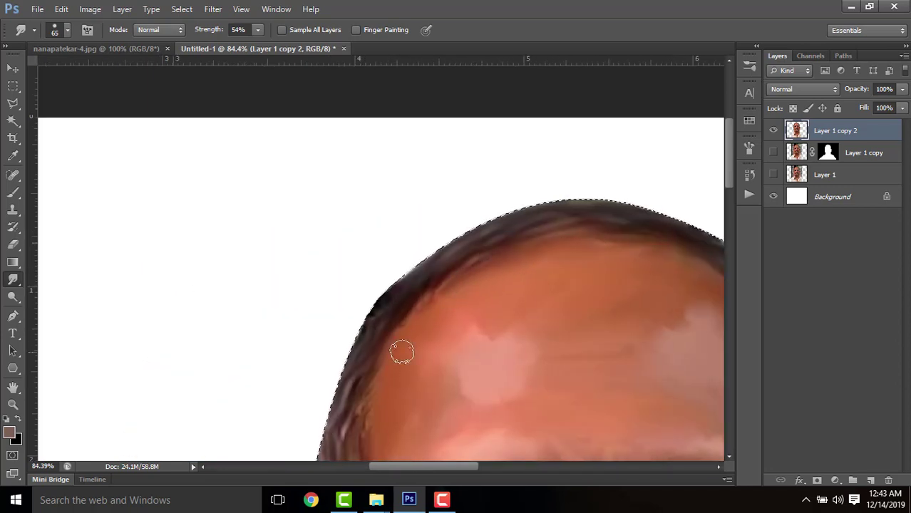
left_click_drag(360, 424, 439, 282)
left_click_drag(410, 335, 455, 248)
scroll(433, 382, "down", 5)
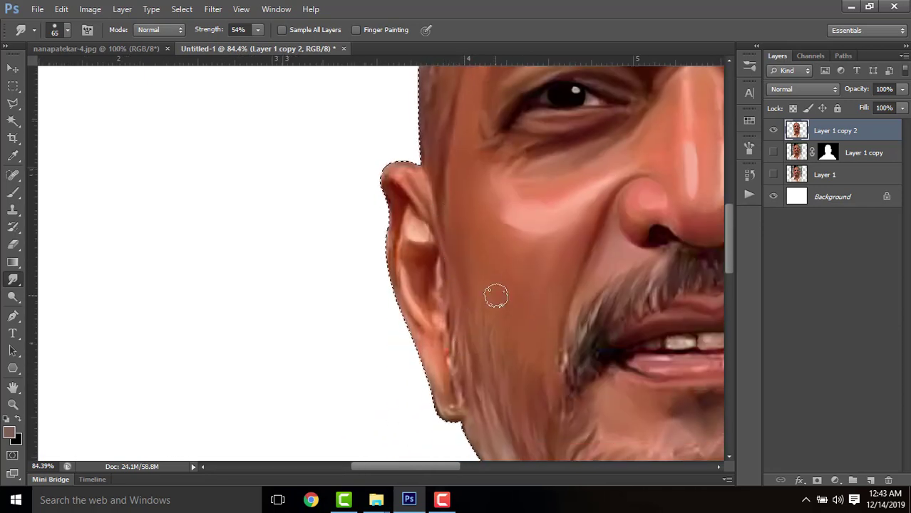
scroll(494, 314, "down", 2)
scroll(494, 314, "down", 3)
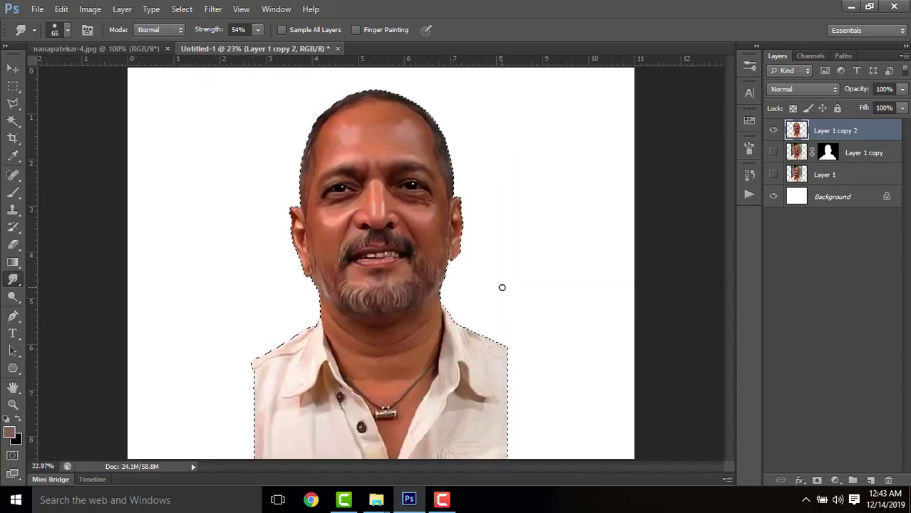
key("ctrl+d")
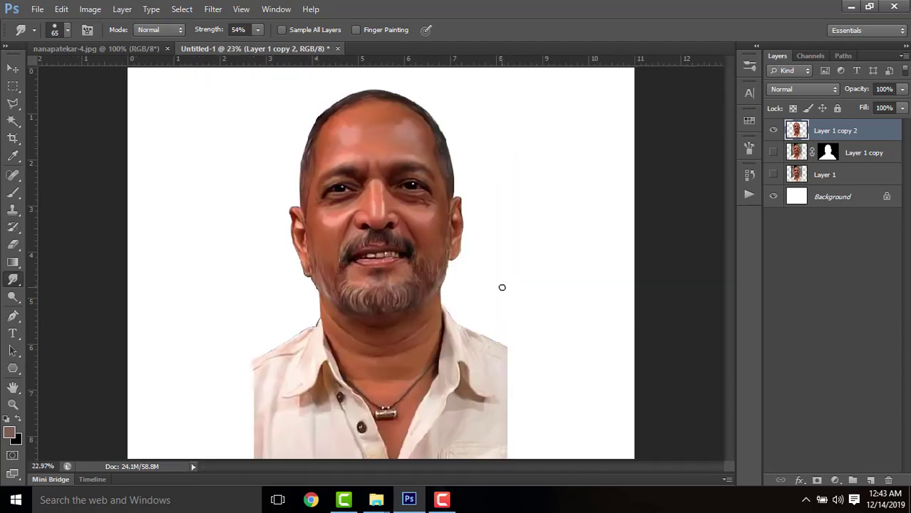
Step: Load the cut-out's outline as a selection, add an empty layer above it and switch to the Brush tool
left_click(796, 133, "ctrl")
left_click(870, 480)
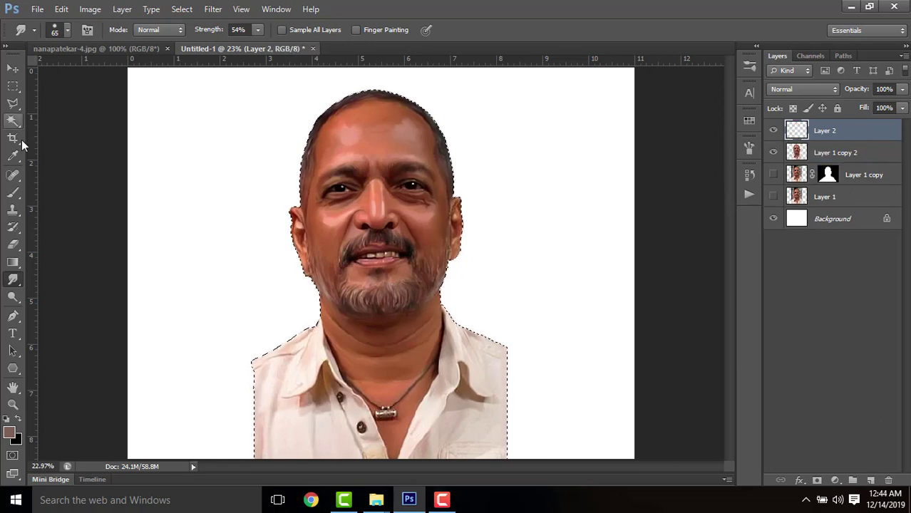
left_click(13, 193)
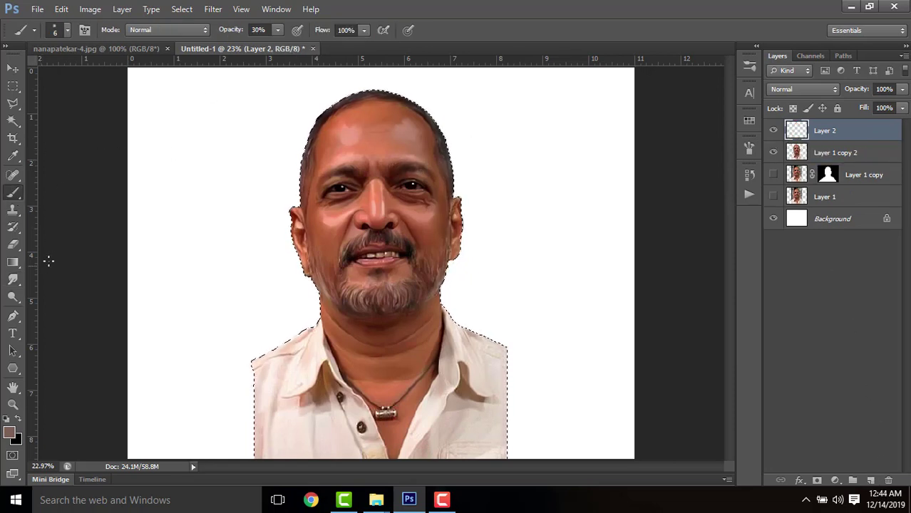
left_click(68, 30)
key("Escape")
Step: Tint the face with orange ff9314 using a 300 px brush at 13% opacity, and set the new layer's blend mode to Color
left_click(10, 433)
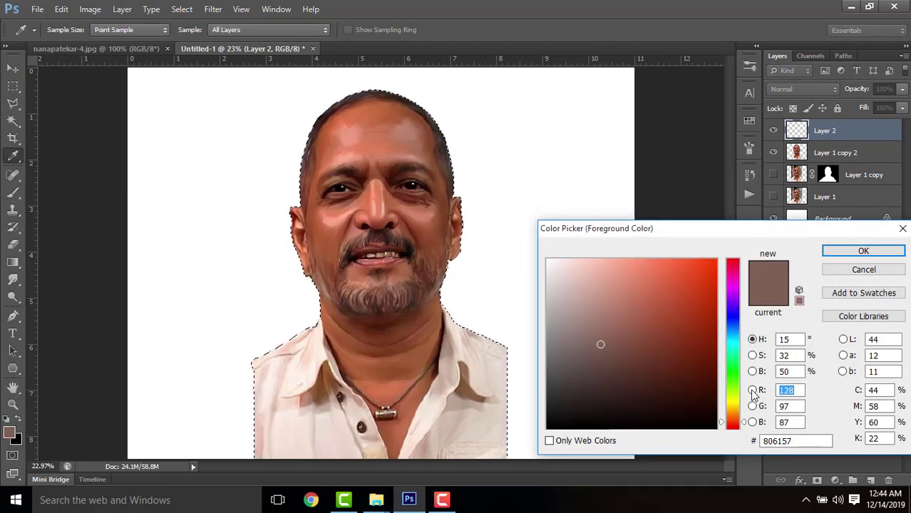
left_click(752, 391)
left_click_drag(744, 347, 358, 27)
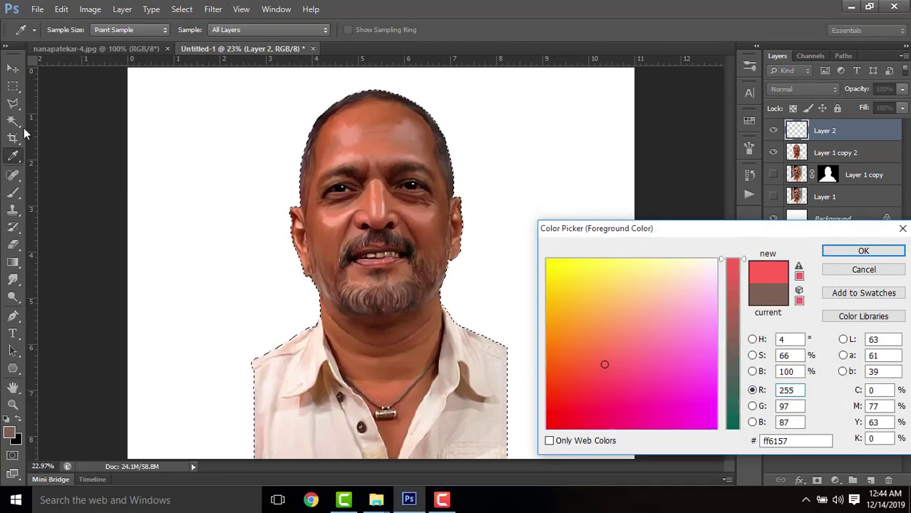
left_click(560, 331)
left_click(863, 251)
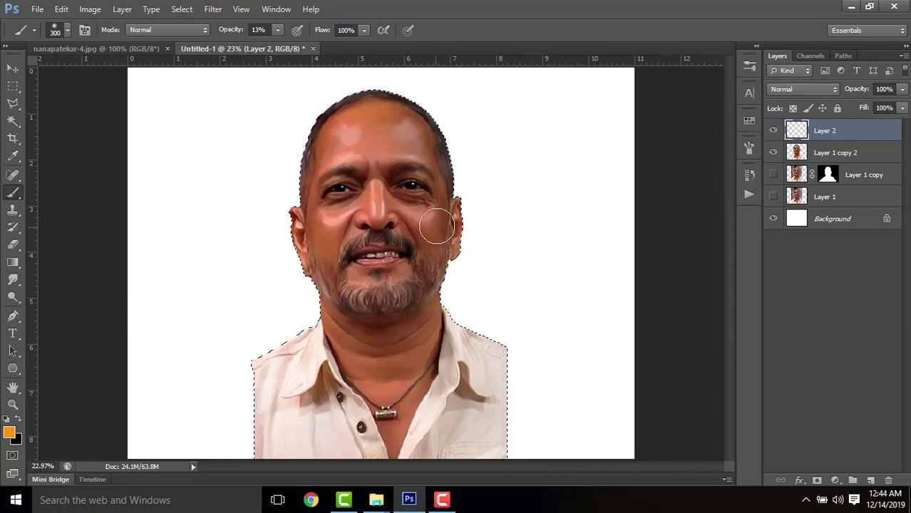
left_click(800, 91)
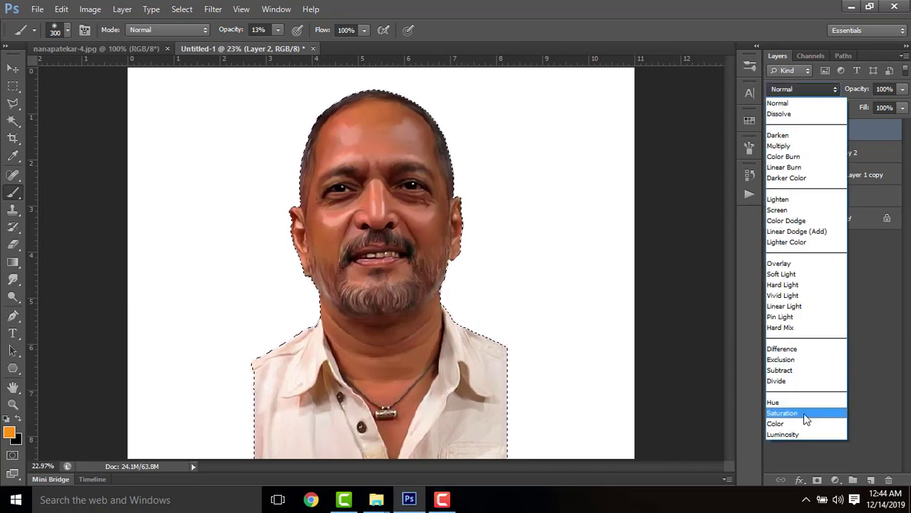
left_click(804, 419)
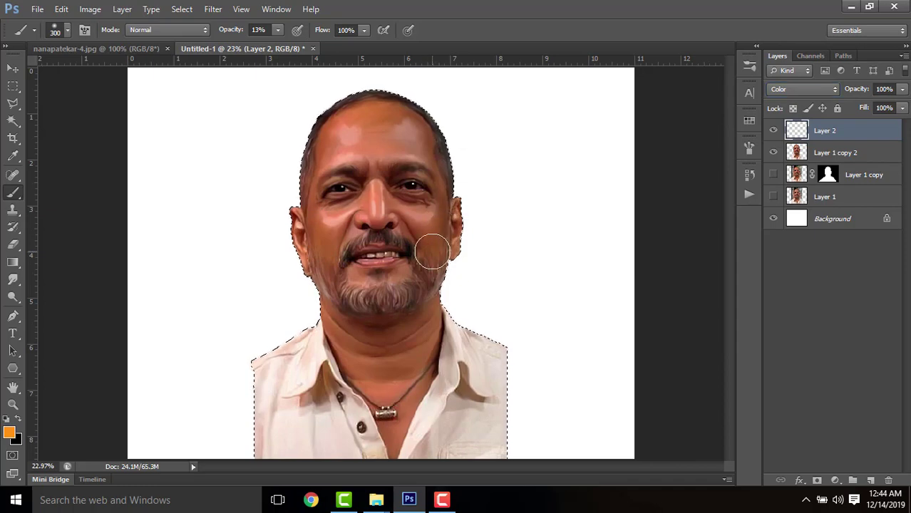
Step: Change the foreground colour to red and tint the skin of the face with the 300 px brush
left_click(9, 433)
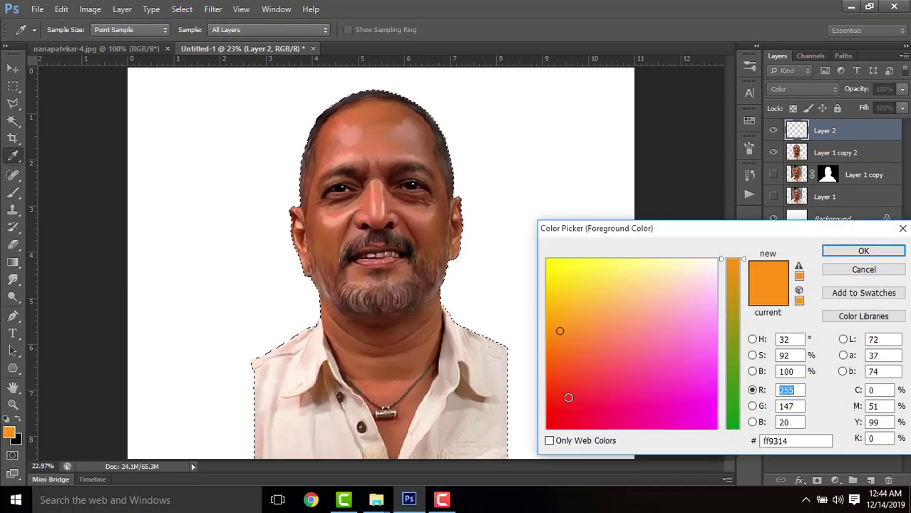
left_click(565, 391)
left_click(847, 250)
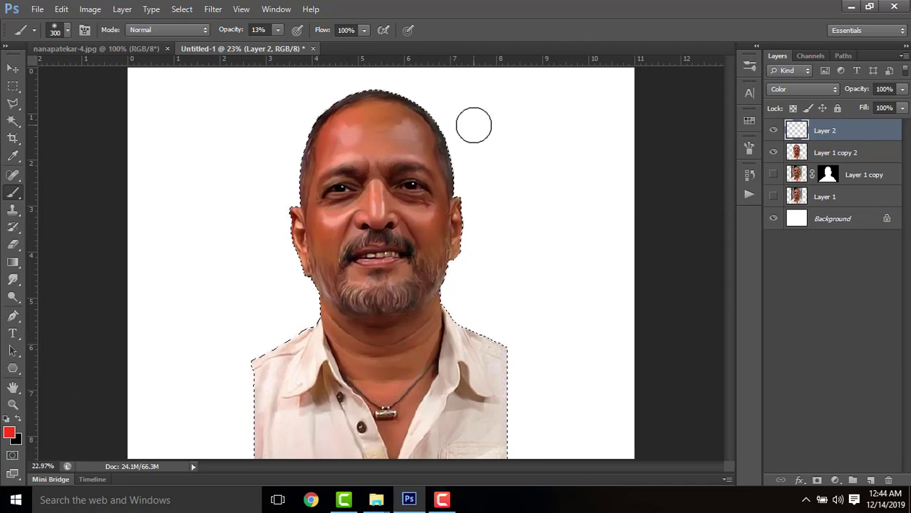
Step: Change the foreground colour to orange ff9f17 and tint the nose and the centre of the forehead
left_click(8, 433)
left_click(561, 323)
left_click(848, 250)
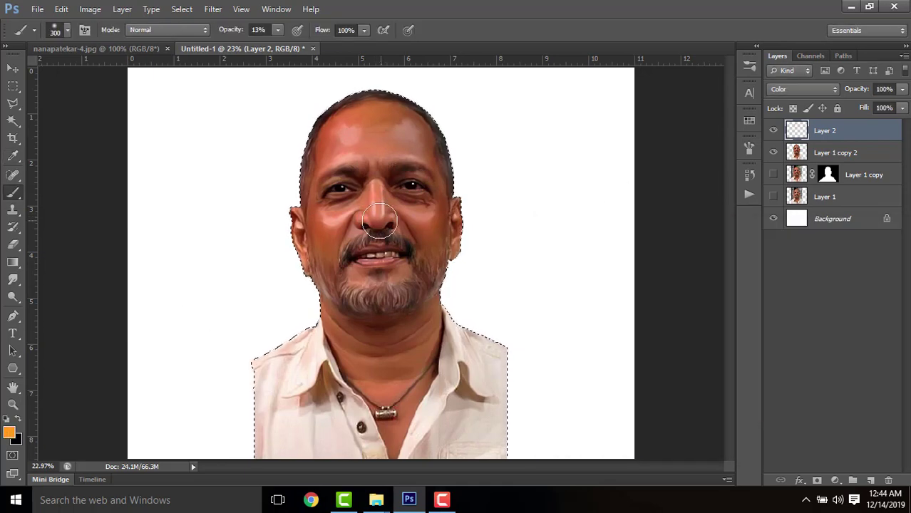
left_click_drag(372, 195, 377, 123)
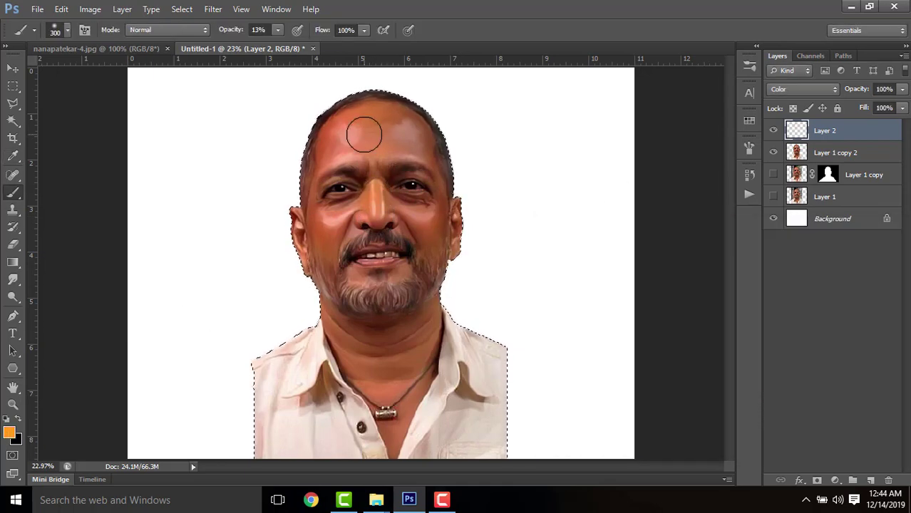
Step: Lower the brush opacity to 9% and tint both cheeks and the right jaw with a pinkish red
scroll(390, 150, "up", 3)
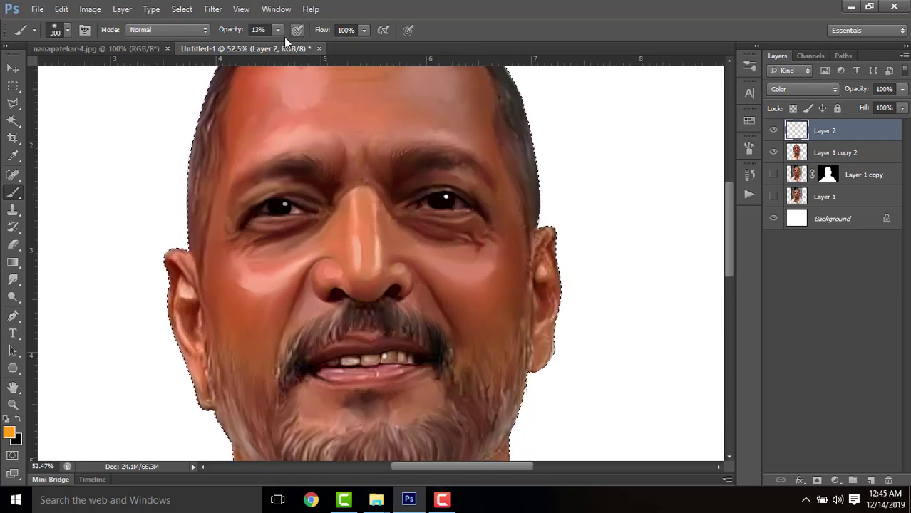
left_click_drag(240, 30, 232, 30)
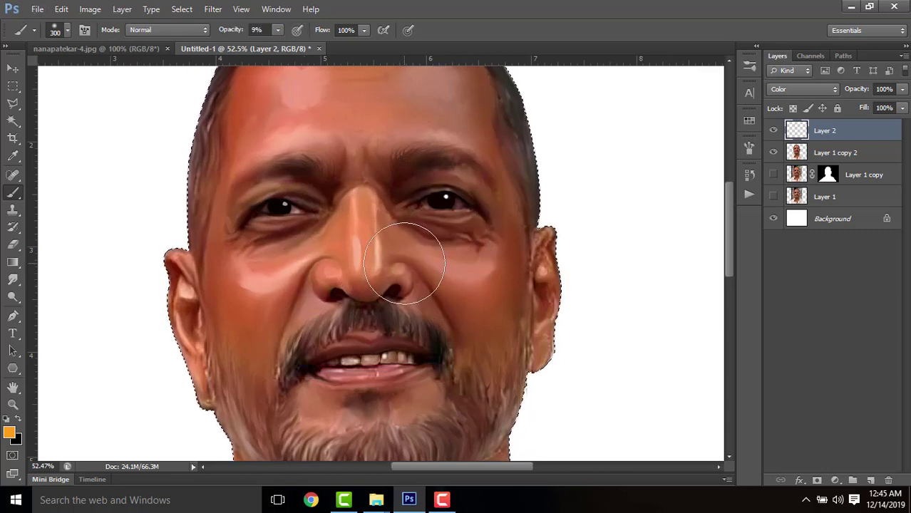
left_click(8, 432)
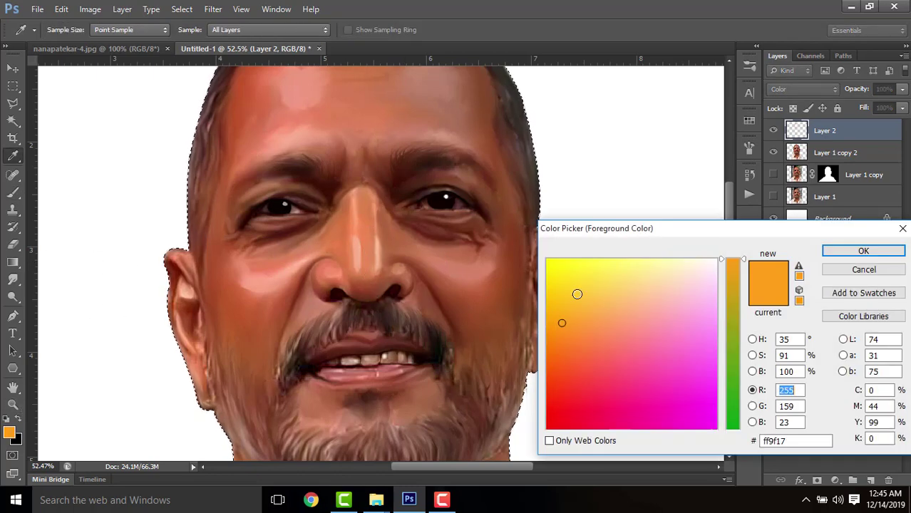
left_click(610, 382)
left_click(848, 253)
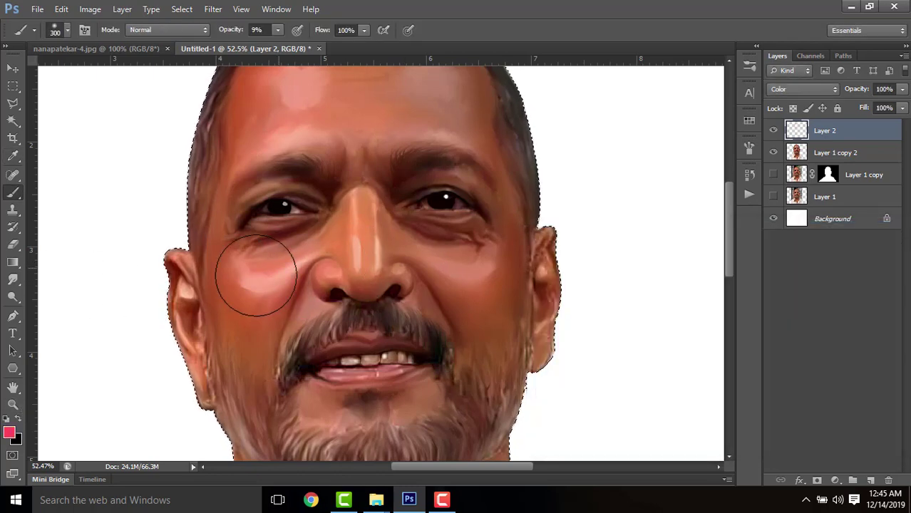
mouse_move(496, 290)
left_mouse_down()
mouse_move(462, 272)
mouse_move(477, 302)
mouse_move(494, 230)
mouse_move(486, 362)
left_mouse_up()
Step: Reduce the opacity of the colour tint layer to 82%
scroll(491, 231, "down", 4)
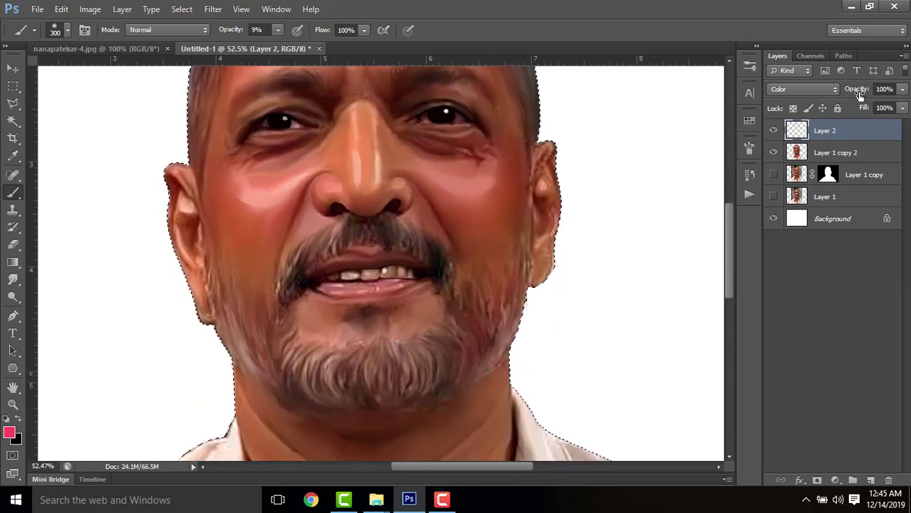
left_click_drag(862, 90, 845, 91)
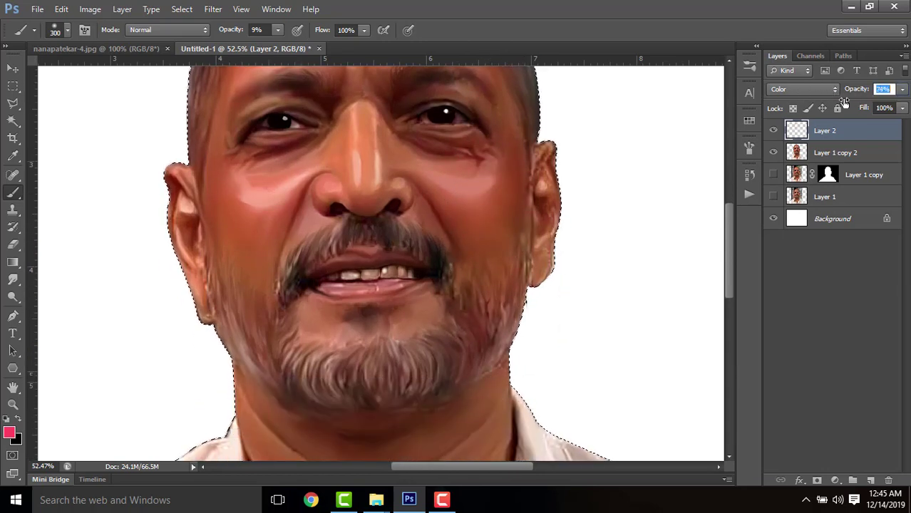
scroll(508, 254, "down", 5)
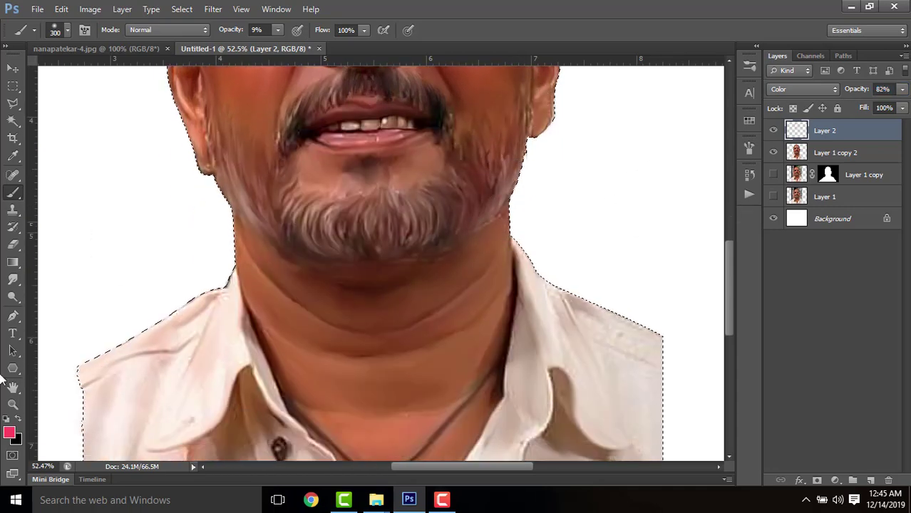
Step: Change the foreground colour to a dark olive yellow and tint the chin beard with the 300 px brush at 9% opacity
left_click(10, 432)
left_click_drag(739, 263, 740, 326)
left_click(558, 311)
key("Return")
key("b")
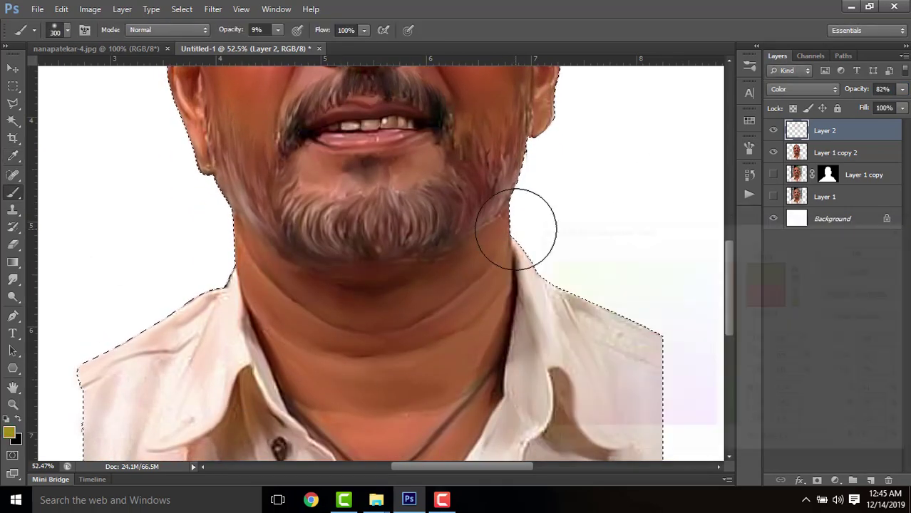
mouse_move(300, 221)
left_mouse_down()
mouse_move(365, 255)
mouse_move(450, 185)
mouse_move(260, 223)
mouse_move(266, 345)
mouse_move(393, 261)
left_mouse_up()
scroll(393, 259, "down", 3)
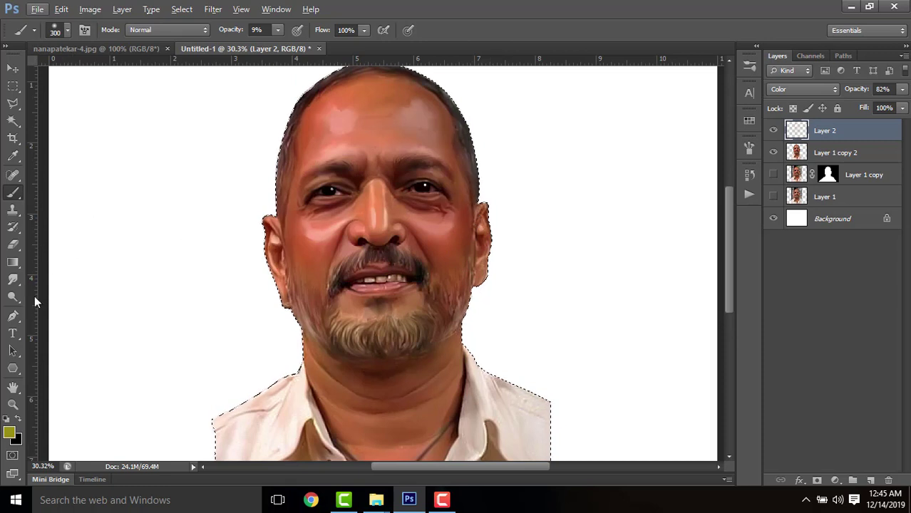
Step: Switch to the Dodge tool and enlarge its brush to 800 px
left_click(12, 297)
key("bracketright")
key("bracketright")
key("bracketright")
key("bracketright")
key("bracketright")
key("bracketright")
key("bracketright")
key("bracketright")
key("bracketright")
key("bracketright")
key("bracketright")
key("bracketright")
key("bracketright")
key("bracketright")
key("bracketright")
key("bracketright")
key("bracketright")
key("bracketright")
key("bracketright")
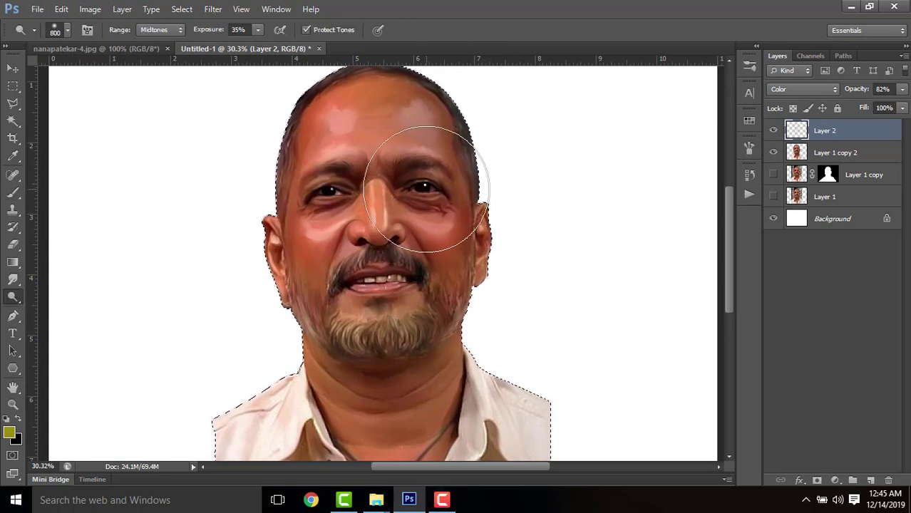
Step: Apply a Shadows/Highlights adjustment with Shadows at 7% and Highlights at 0% to the portrait layer Layer 1 copy 2
left_click(804, 153)
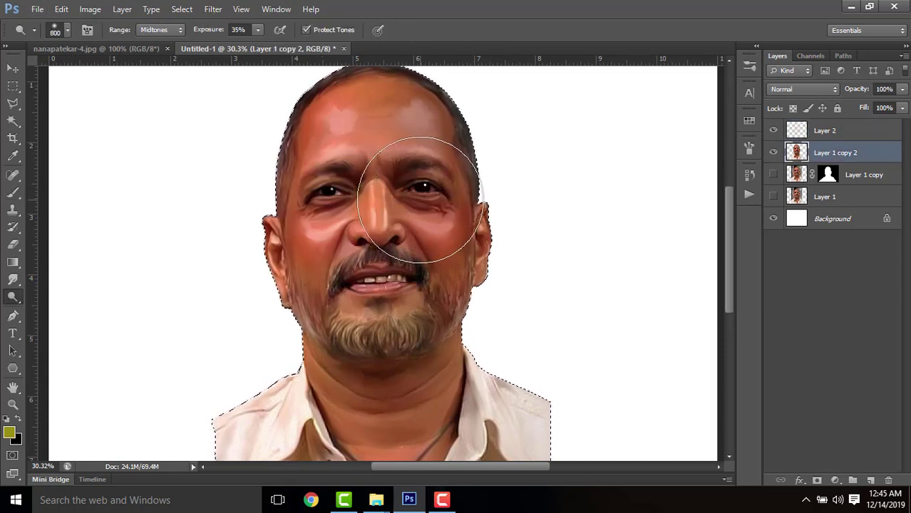
scroll(488, 315, "down", 2)
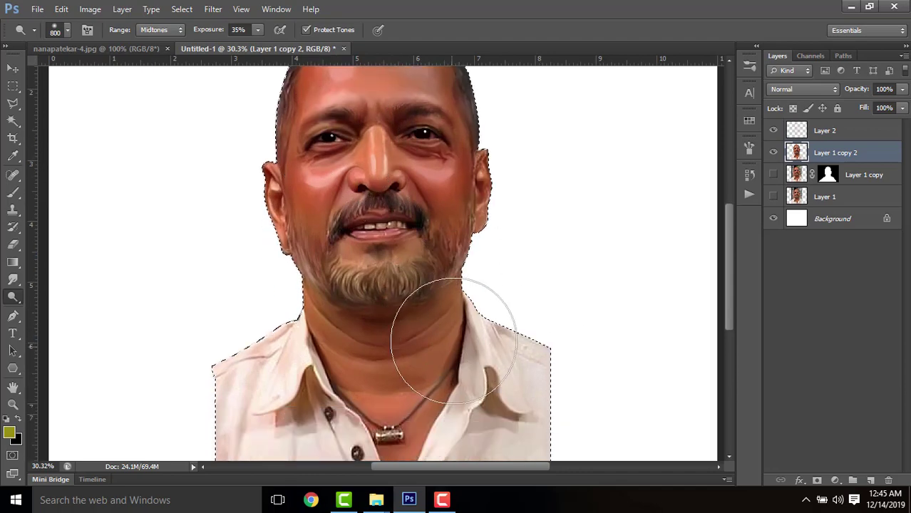
scroll(470, 327, "down", 2)
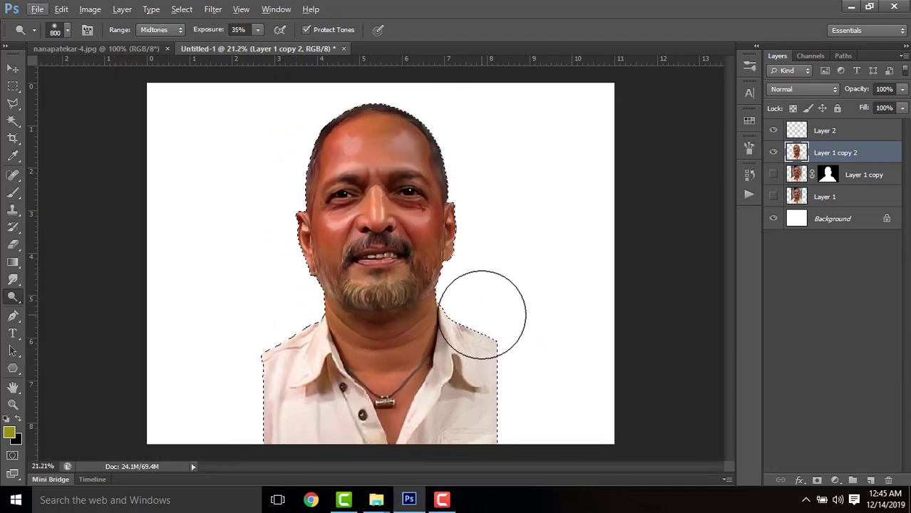
left_click(90, 9)
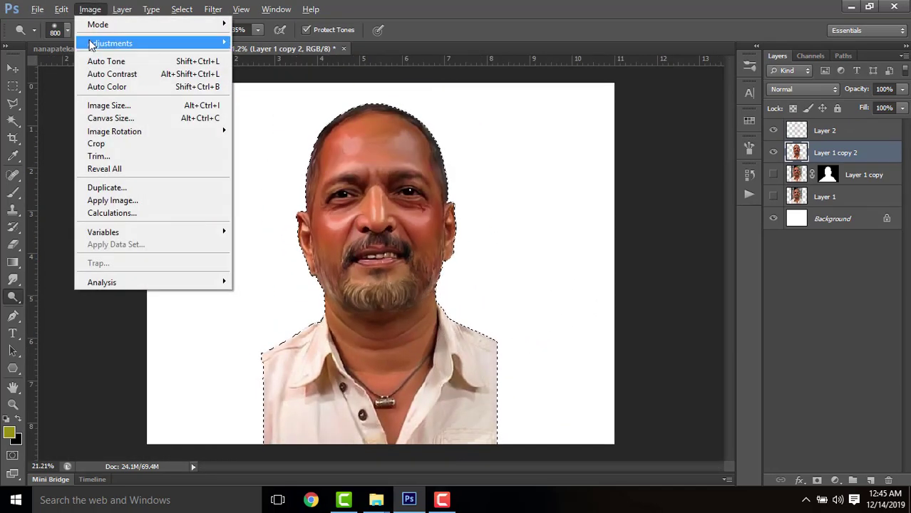
mouse_move(110, 42)
left_click(291, 264)
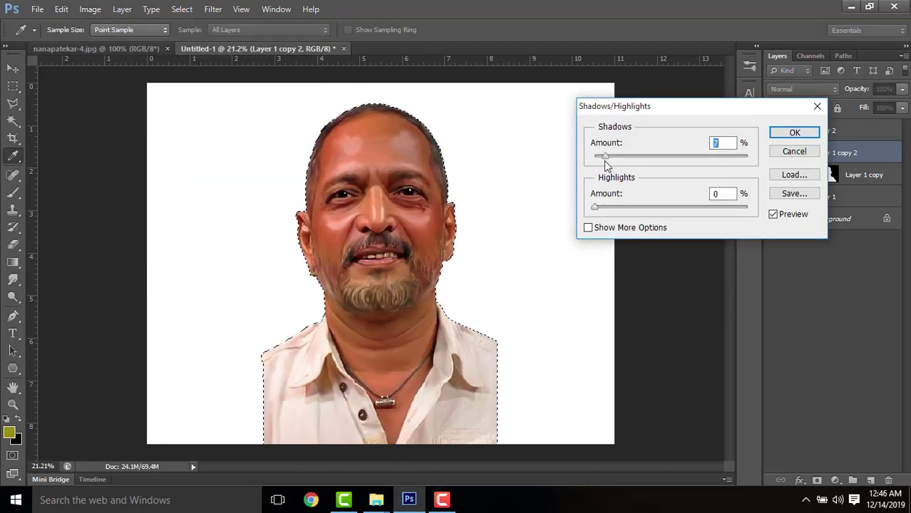
key("Return")
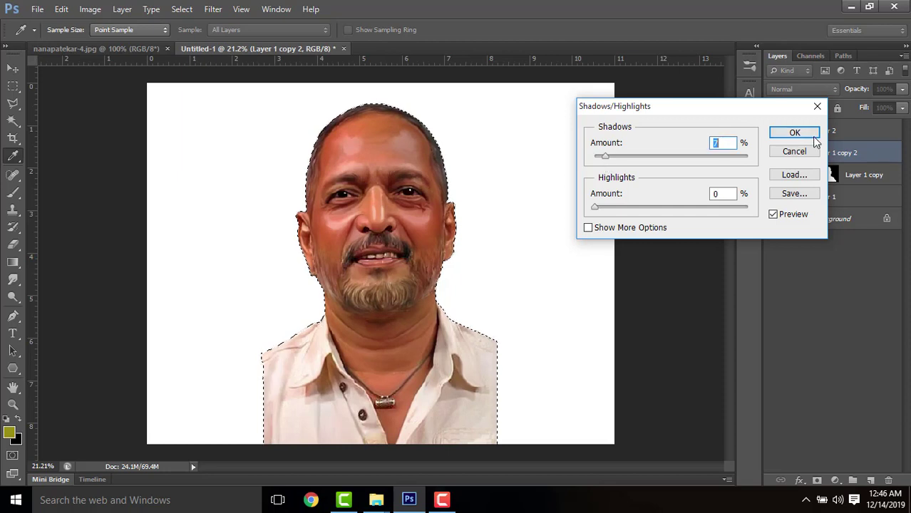
key("o")
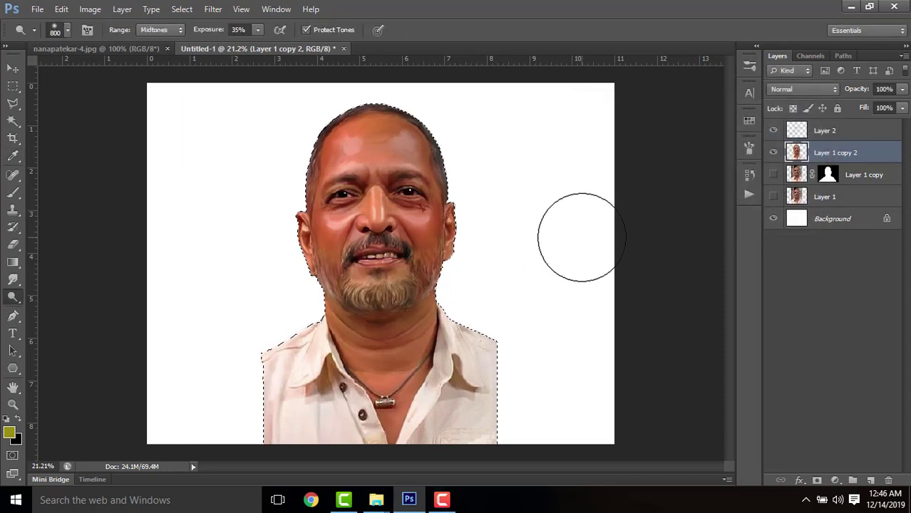
Step: Deselect the man's outline and raise the opacity of the colour tint layer to 100%
left_click(830, 132)
key("ctrl+d")
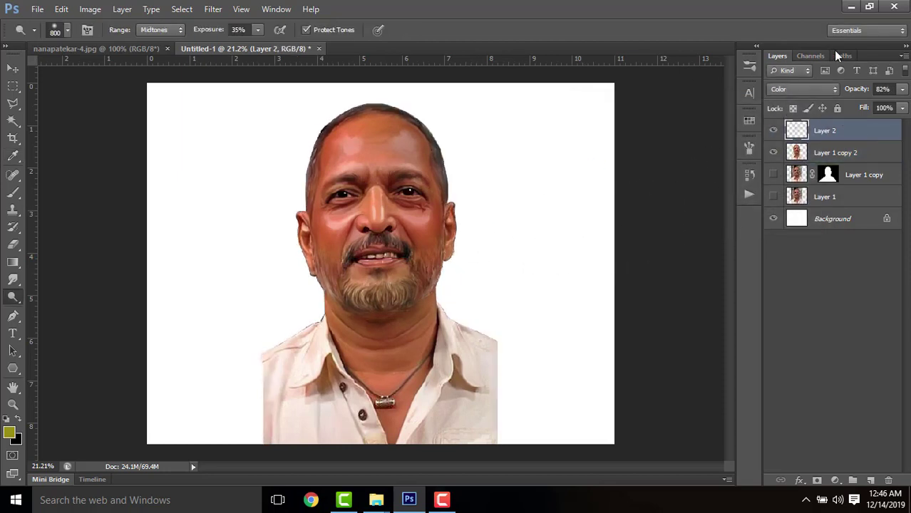
scroll(415, 246, "up", 3)
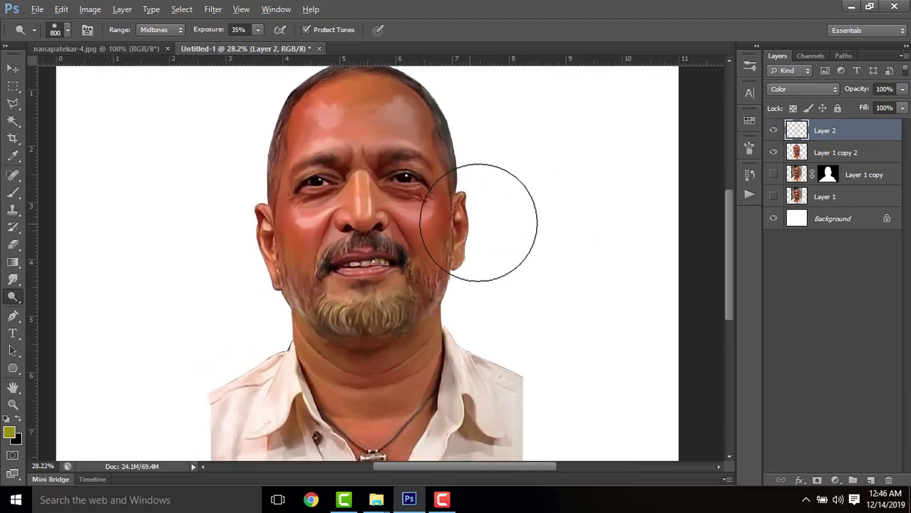
scroll(496, 220, "down", 3)
key("alt")
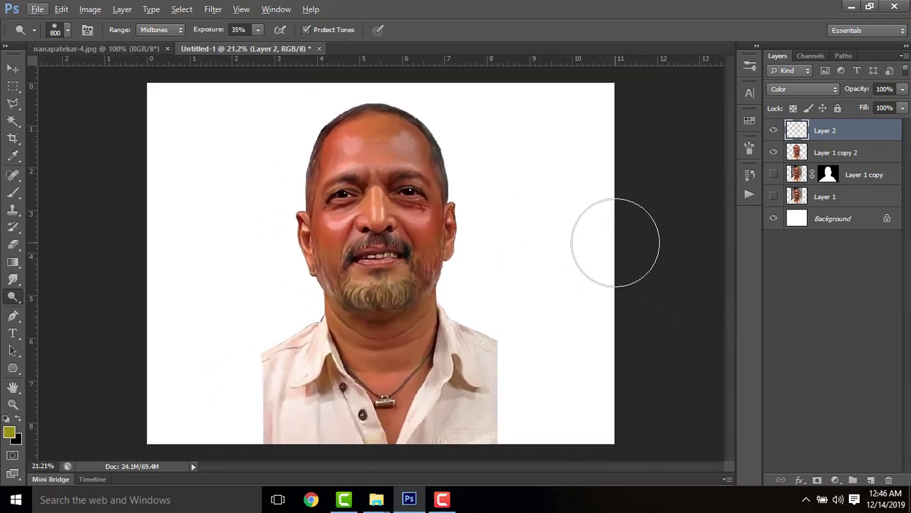
Step: Add a new layer directly below the portrait layer and dab brown beside the jaw with the Brush at 66% opacity
left_click(854, 197)
left_click(861, 176)
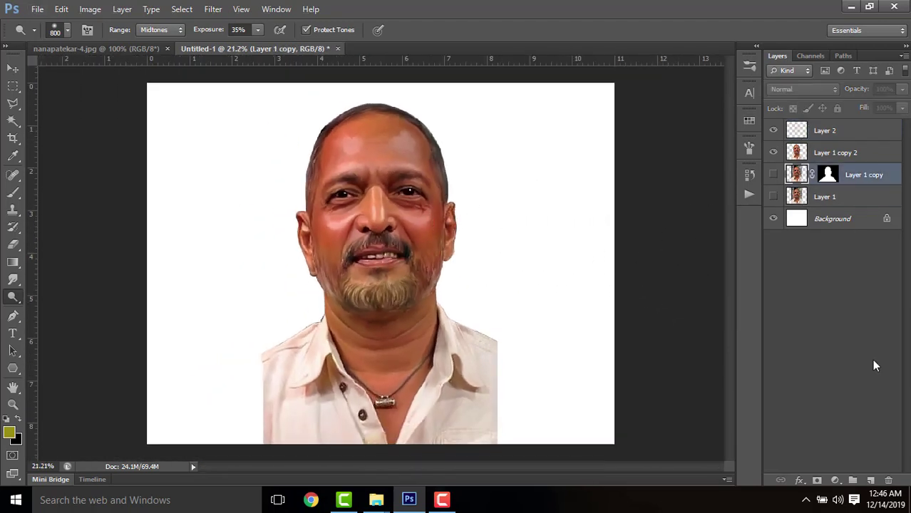
left_click(870, 481)
left_click(14, 192)
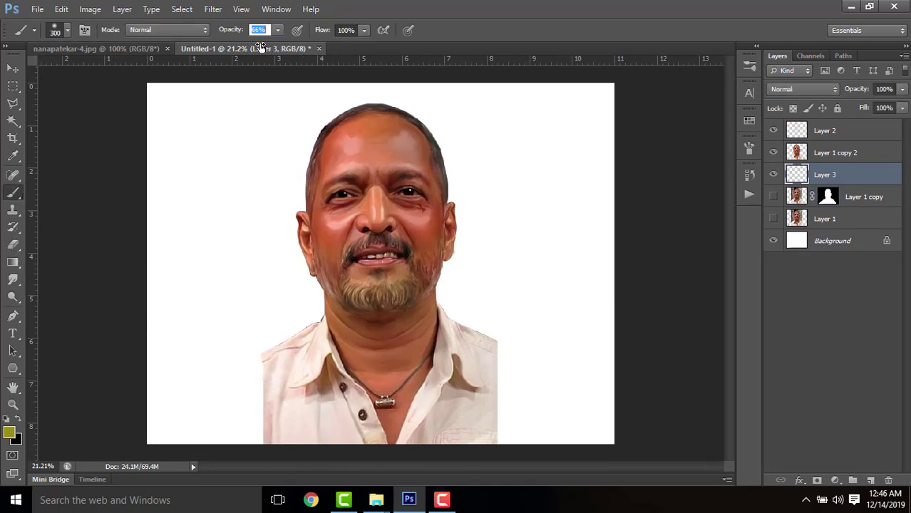
left_click(751, 124)
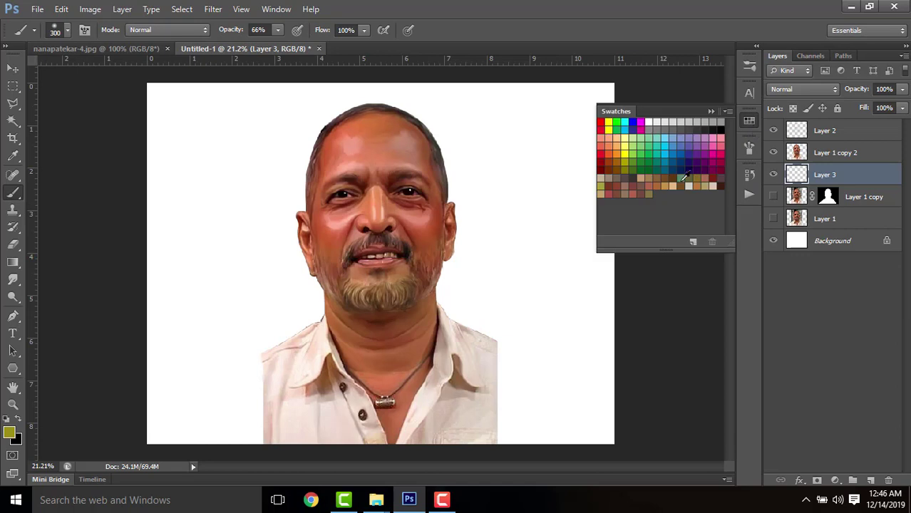
left_click(482, 280)
key("bracketleft")
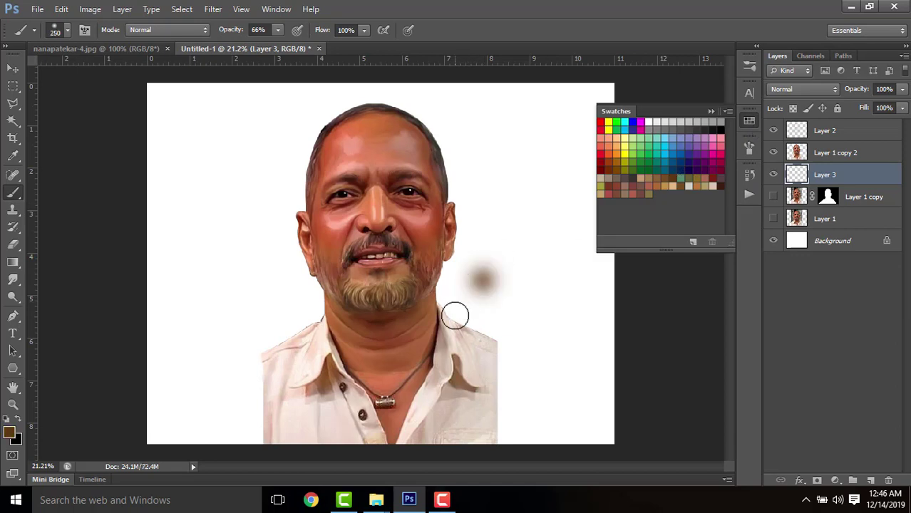
Step: Enlarge the brush to 1400 px, raise its opacity to 91% and paint olive green background behind the head
key("bracketright")
key("bracketright")
key("bracketright")
key("bracketright")
key("bracketright")
key("bracketright")
key("bracketright")
key("bracketright")
key("bracketright")
key("bracketright")
key("bracketright")
key("bracketright")
key("bracketright")
key("bracketright")
key("bracketright")
key("bracketright")
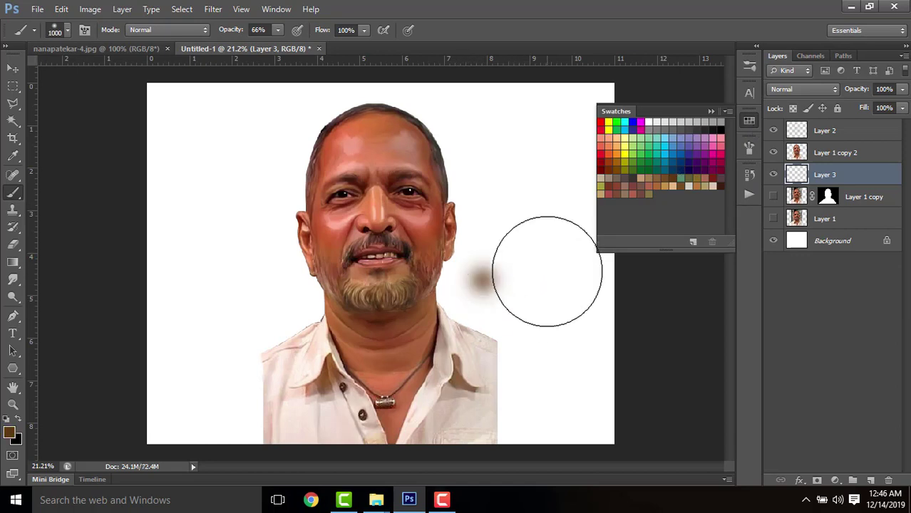
left_click(687, 178)
key("bracketright")
key("bracketright")
key("bracketright")
left_click(471, 286)
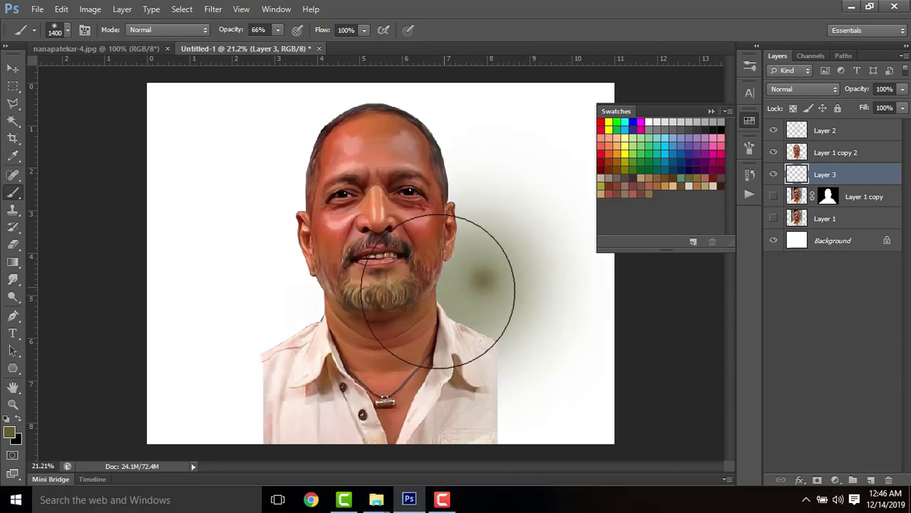
left_click_drag(236, 34, 243, 34)
mouse_move(452, 313)
left_mouse_down()
mouse_move(437, 315)
mouse_move(426, 295)
mouse_move(427, 339)
mouse_move(417, 236)
mouse_move(428, 307)
left_mouse_up()
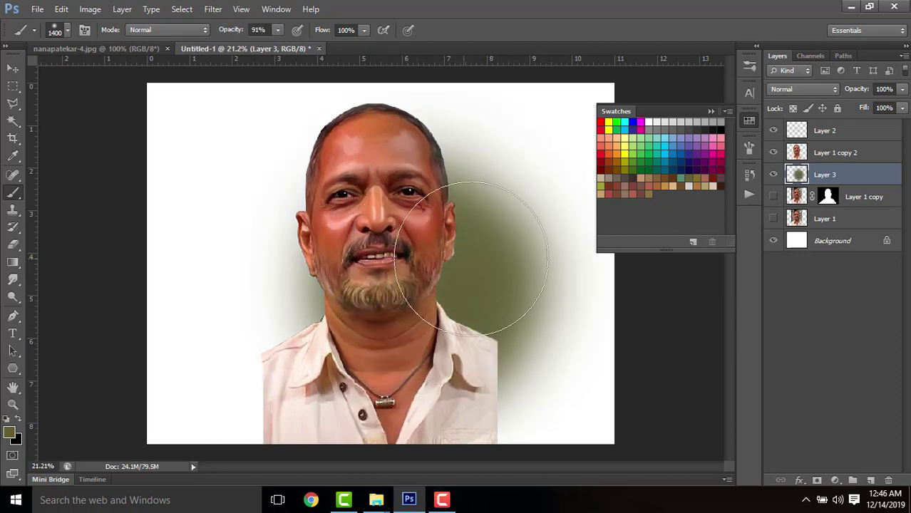
Step: Paint the background brown to the right of the man and dark greyish brown to the left, and pick a muted red swatch
left_click(679, 178)
mouse_move(533, 389)
left_mouse_down()
mouse_move(579, 386)
mouse_move(579, 203)
mouse_move(625, 241)
left_mouse_up()
left_click(638, 170)
mouse_move(172, 173)
left_mouse_down()
mouse_move(171, 281)
mouse_move(205, 385)
mouse_move(168, 412)
mouse_move(225, 413)
left_mouse_up()
left_click(640, 177)
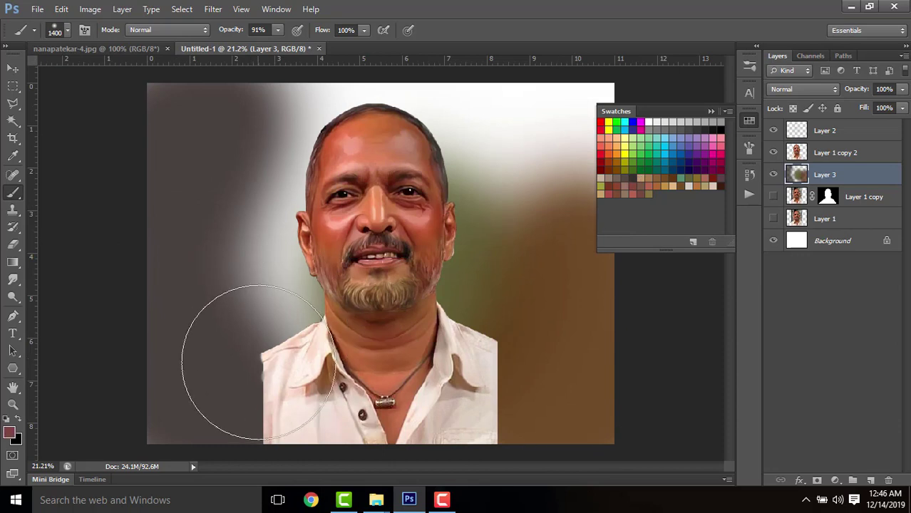
Step: Paint soft dark red and golden brown strokes on Layer 3 beside the left shoulder and behind the head at 91% brush opacity
mouse_move(223, 350)
left_mouse_down()
mouse_move(327, 315)
mouse_move(258, 278)
mouse_move(260, 214)
mouse_move(301, 240)
mouse_move(378, 428)
left_mouse_up()
left_click(702, 174)
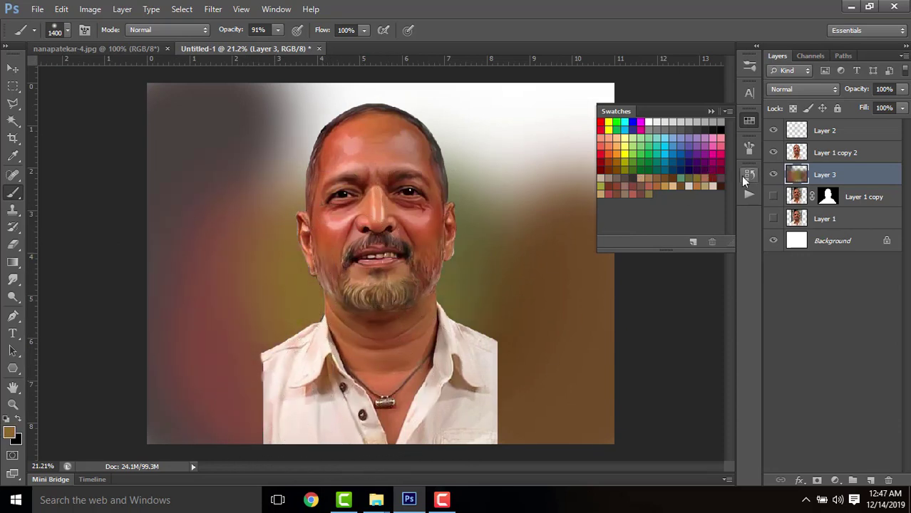
left_click(660, 176)
mouse_move(377, 279)
left_mouse_down()
mouse_move(320, 220)
mouse_move(368, 244)
mouse_move(482, 179)
left_mouse_up()
Step: Paint soft reddish-brown and tan strokes on Layer 3 across the white area above and to the right of the head
left_click(648, 185)
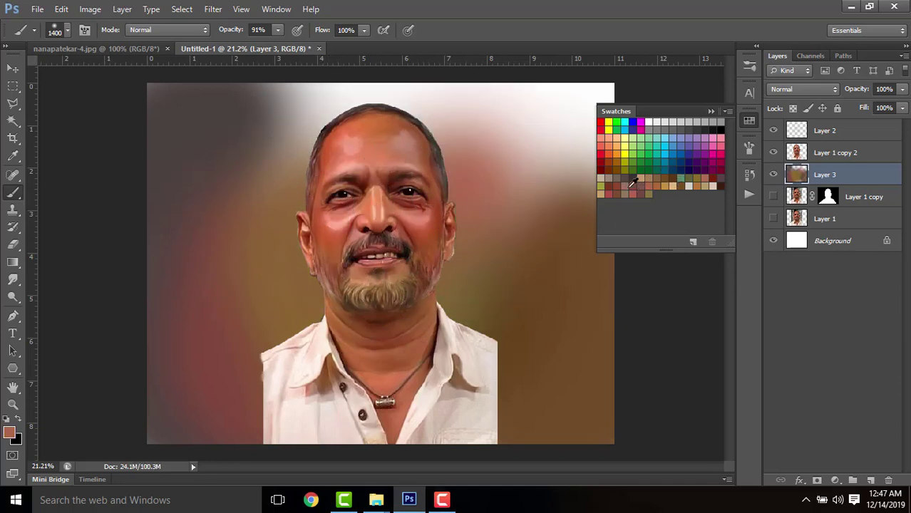
left_click(613, 196)
mouse_move(527, 136)
left_mouse_down()
mouse_move(319, 183)
mouse_move(299, 114)
left_mouse_up()
left_click(656, 176)
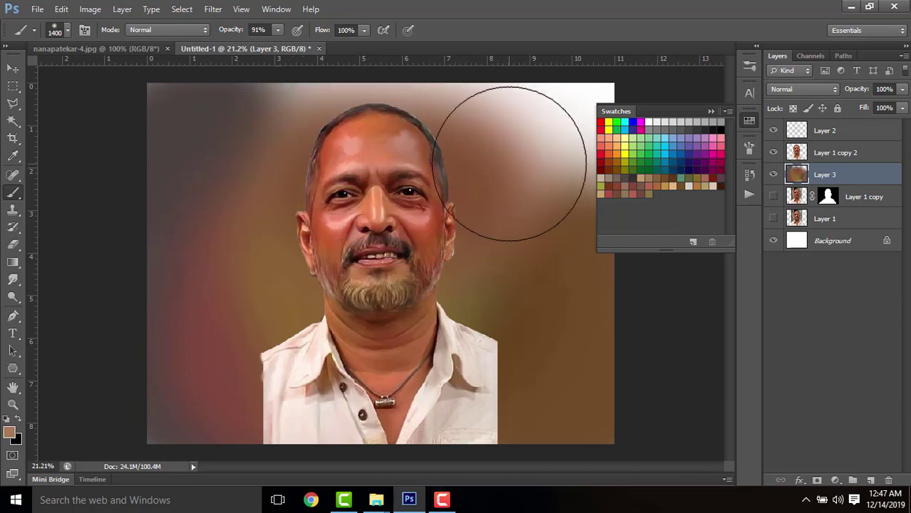
mouse_move(519, 152)
left_mouse_down()
mouse_move(383, 217)
mouse_move(440, 170)
left_mouse_up()
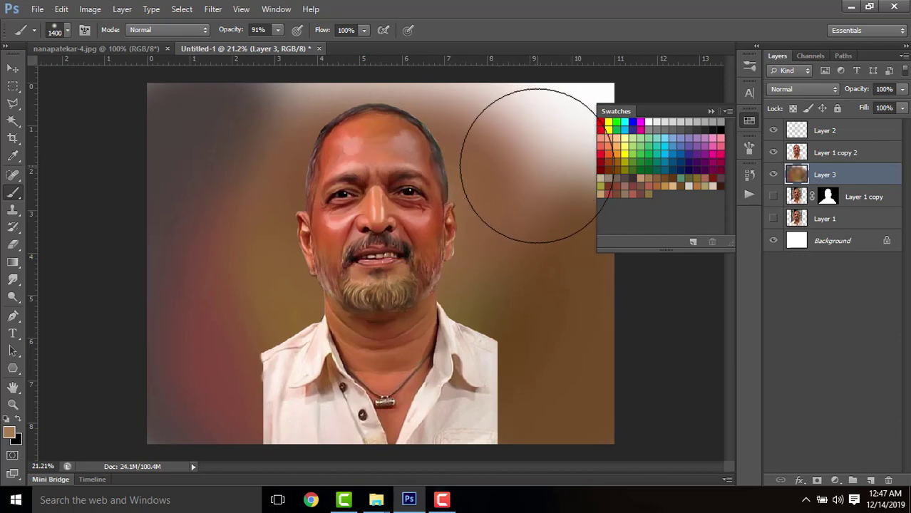
Step: Cover the remaining white in the upper right corner and along the top of the background with reddish-brown
left_click(612, 176)
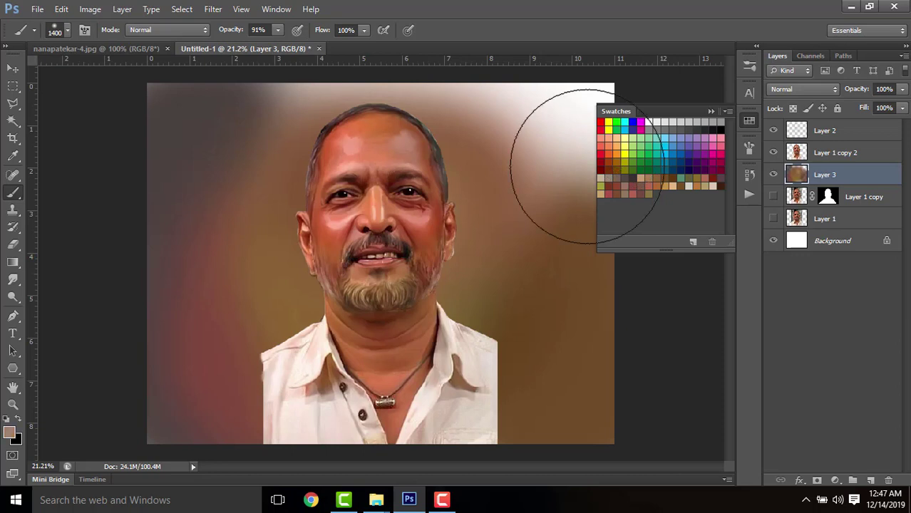
mouse_move(536, 104)
left_mouse_down()
mouse_move(577, 139)
mouse_move(495, 132)
mouse_move(409, 100)
mouse_move(330, 94)
mouse_move(274, 91)
left_mouse_up()
left_click(619, 184)
left_click(611, 179)
left_click_drag(583, 133, 569, 173)
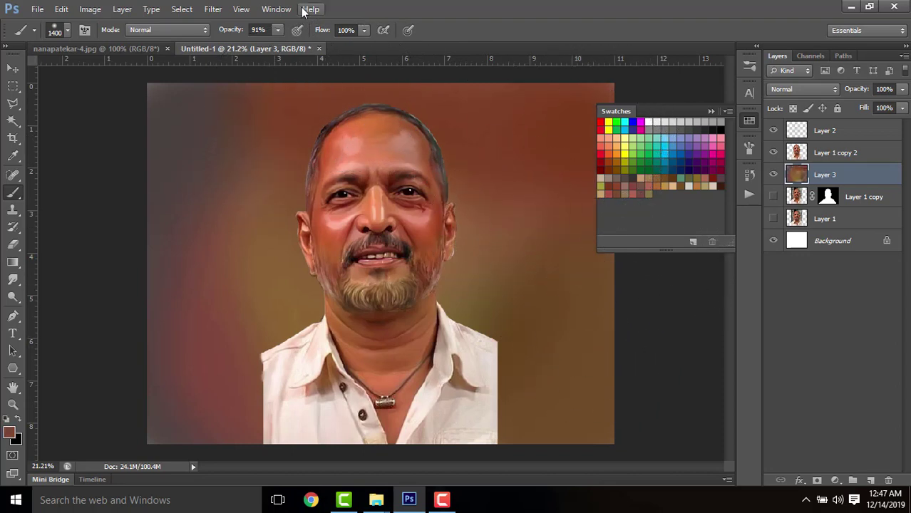
Step: Soften the background to the right of the face with a 1100 px brush at 46% opacity
key("bracketleft")
key("bracketleft")
key("bracketleft")
mouse_move(570, 246)
left_mouse_down()
mouse_move(517, 194)
mouse_move(549, 237)
left_mouse_up()
Step: Add a soft green glow behind the neck with the 1100 px brush at 46% opacity
left_click(653, 184)
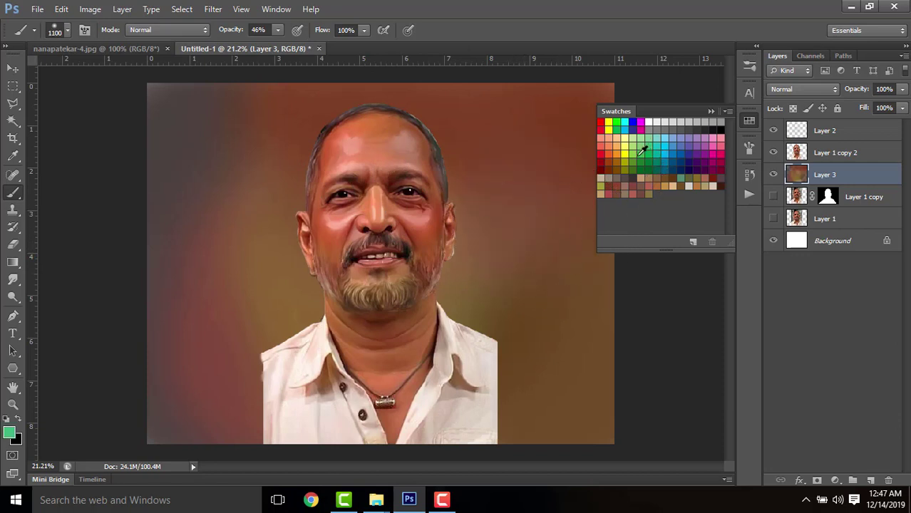
left_click(272, 232)
key("ctrl+z")
left_click(360, 290)
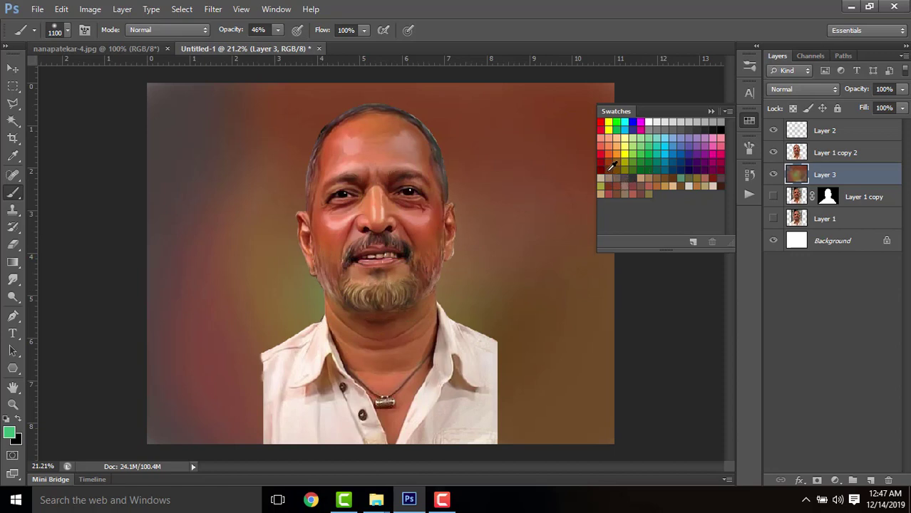
Step: Paint a faint orange glow to the left of the head with a 600 px brush at 22% opacity
left_click(608, 154)
key("bracketleft")
key("bracketleft")
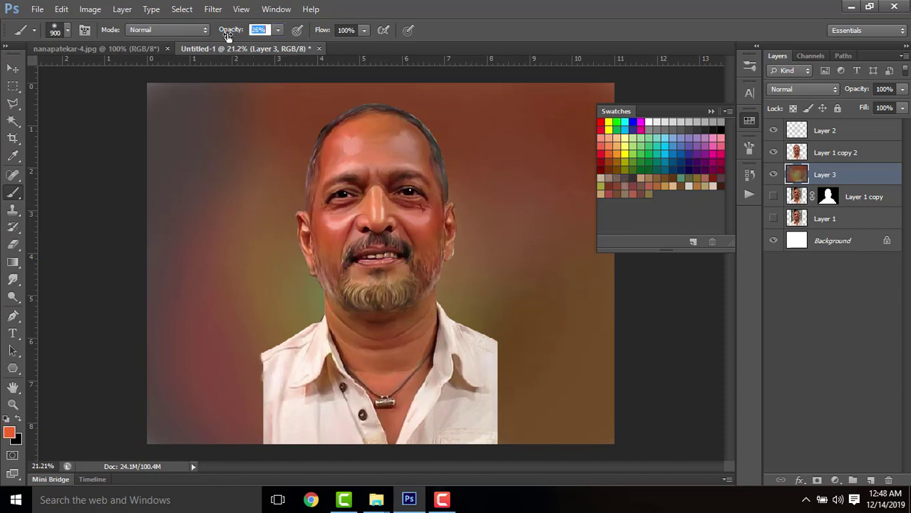
left_click_drag(228, 37, 225, 37)
left_click(228, 149)
key("bracketleft")
key("bracketleft")
key("bracketleft")
left_click_drag(245, 168, 238, 212)
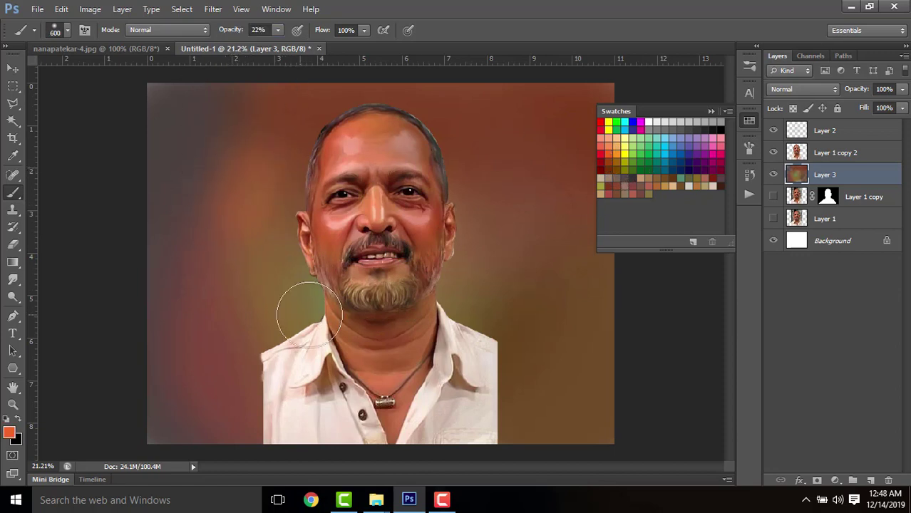
Step: Layer olive, golden and dark brown strokes onto the background on both sides of the head at 22% opacity
mouse_move(544, 158)
left_mouse_down()
mouse_move(522, 191)
mouse_move(553, 285)
left_mouse_up()
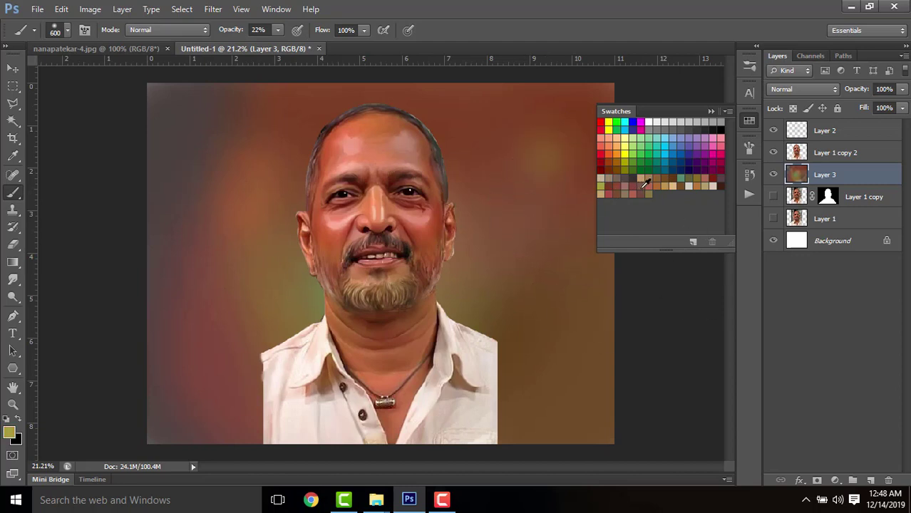
left_click(646, 189)
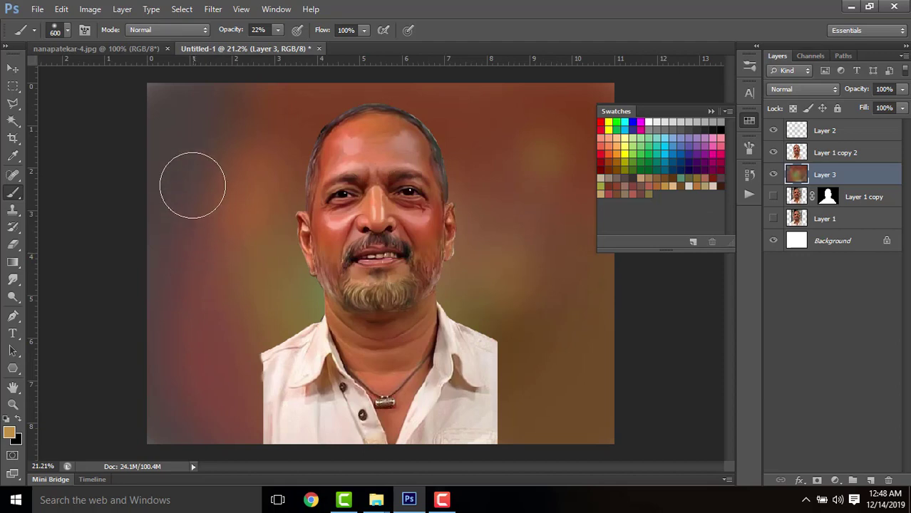
mouse_move(191, 183)
left_mouse_down()
mouse_move(241, 146)
mouse_move(269, 143)
left_mouse_up()
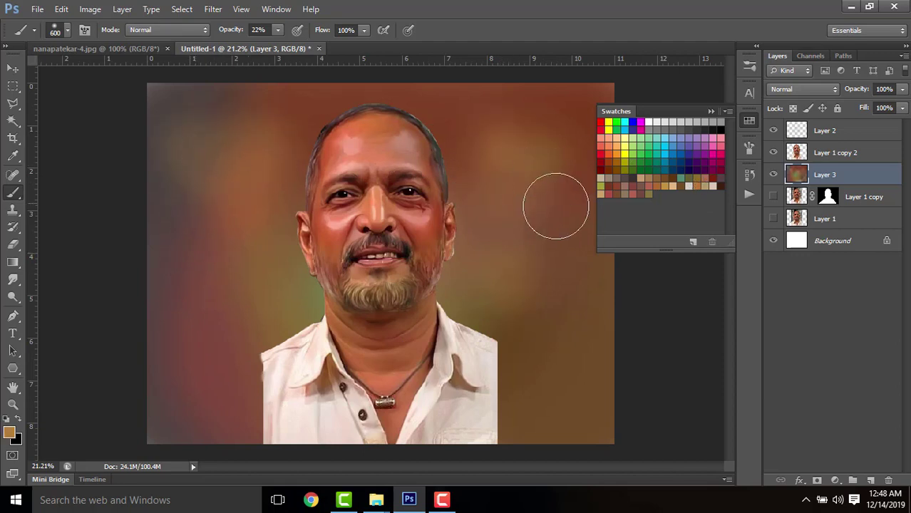
mouse_move(480, 241)
left_mouse_down()
mouse_move(456, 165)
mouse_move(438, 144)
mouse_move(455, 130)
mouse_move(449, 215)
left_mouse_up()
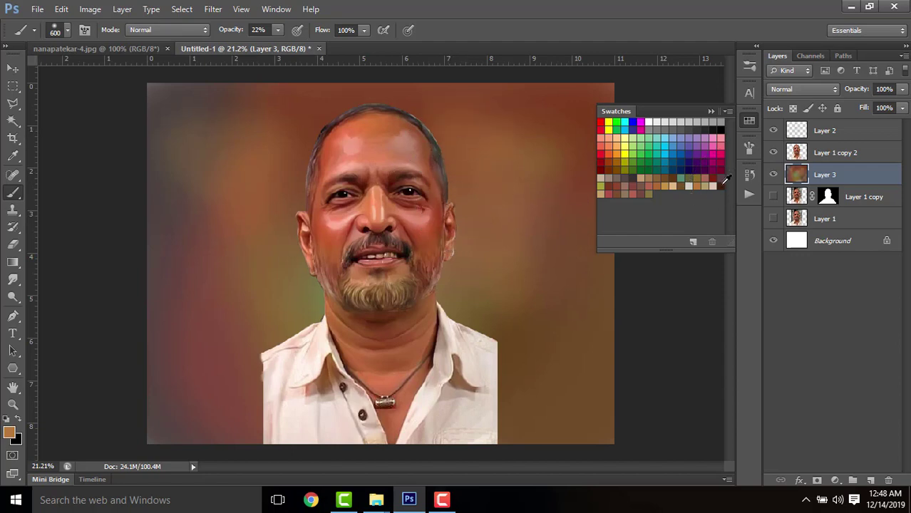
left_click(722, 181)
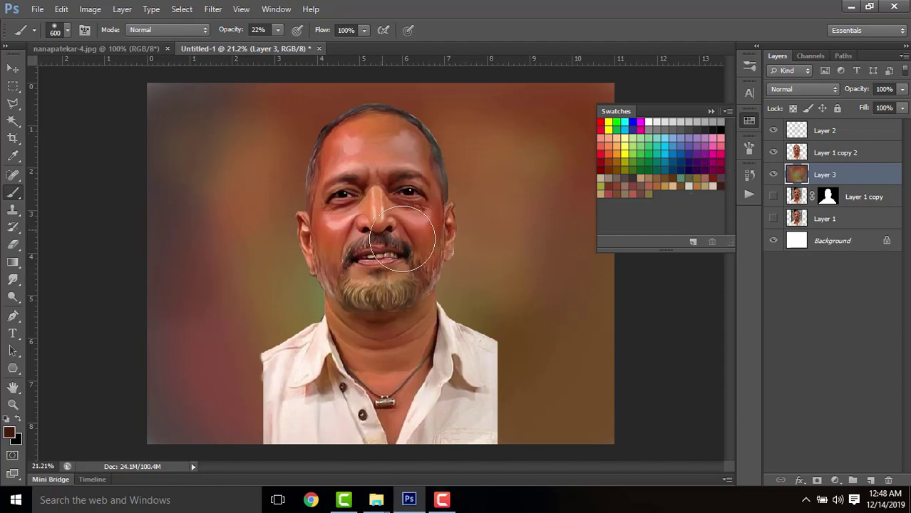
left_click(634, 193)
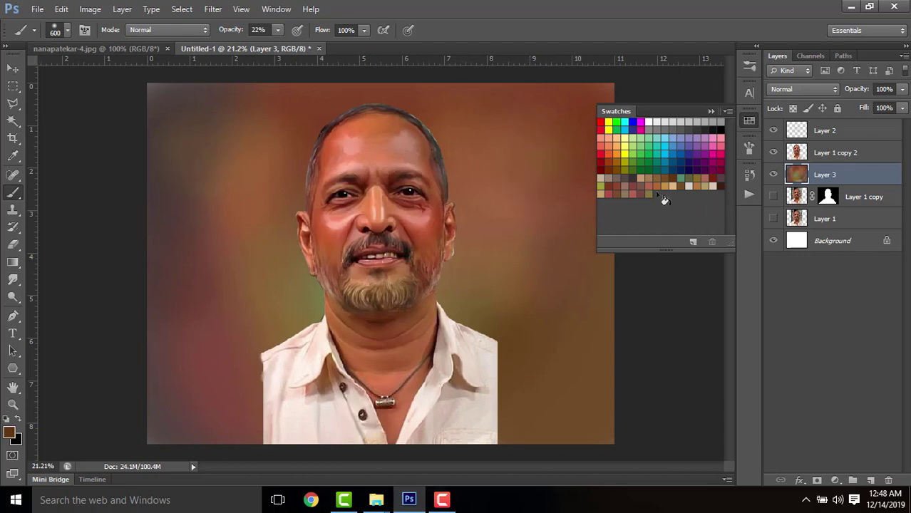
Step: Tint the background on both sides of the head with faint magenta strokes at 6% brush opacity
left_click(717, 151)
mouse_move(514, 231)
left_mouse_down()
mouse_move(470, 278)
mouse_move(461, 303)
mouse_move(479, 161)
mouse_move(500, 228)
left_mouse_up()
key("ctrl+z")
key("ctrl+z")
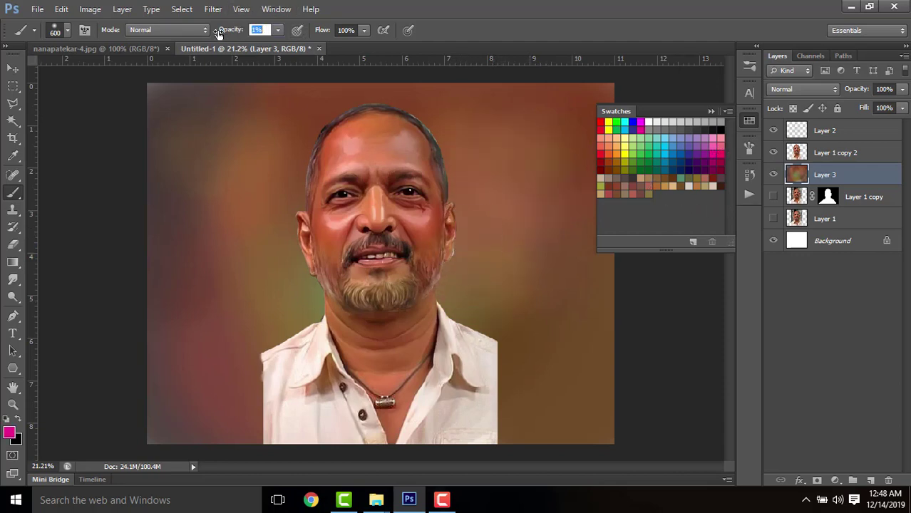
mouse_move(521, 272)
left_mouse_down()
mouse_move(496, 241)
mouse_move(490, 272)
mouse_move(458, 141)
left_mouse_up()
mouse_move(288, 221)
left_mouse_down()
mouse_move(295, 265)
mouse_move(277, 251)
mouse_move(250, 192)
left_mouse_up()
Step: Tone the upper background with soft olive strokes at 25% brush opacity and collapse the swatches
left_click(722, 158)
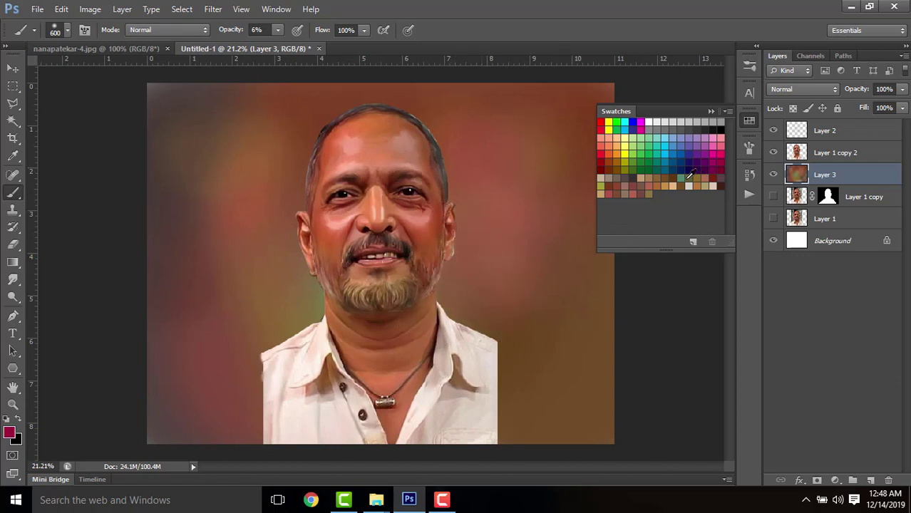
left_click(690, 175)
left_click_drag(229, 33, 243, 33)
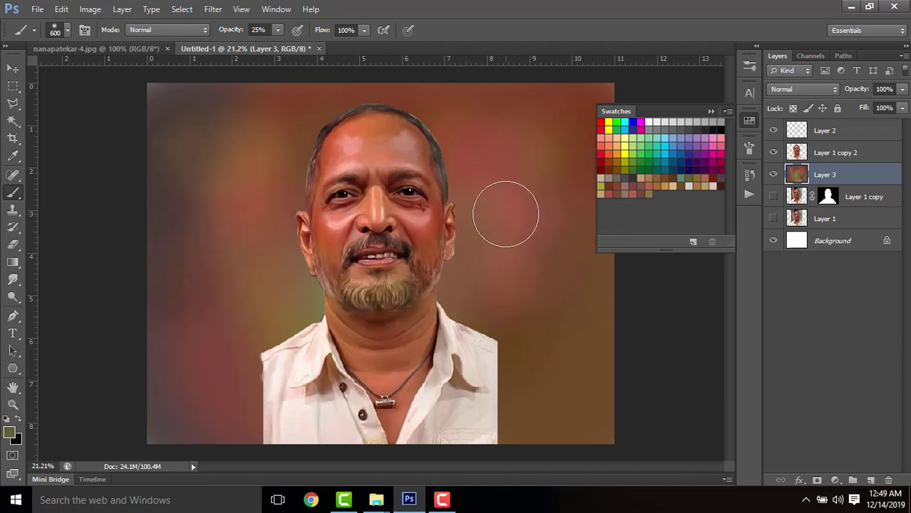
left_click(716, 111)
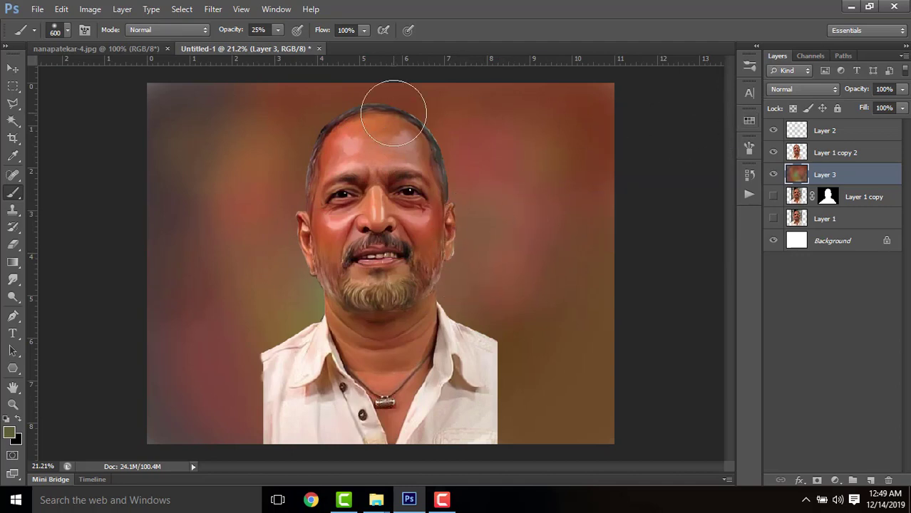
Step: Smudge the background colours to the right of the head with a 500 px Smudge tool at 70% strength
left_click(11, 281)
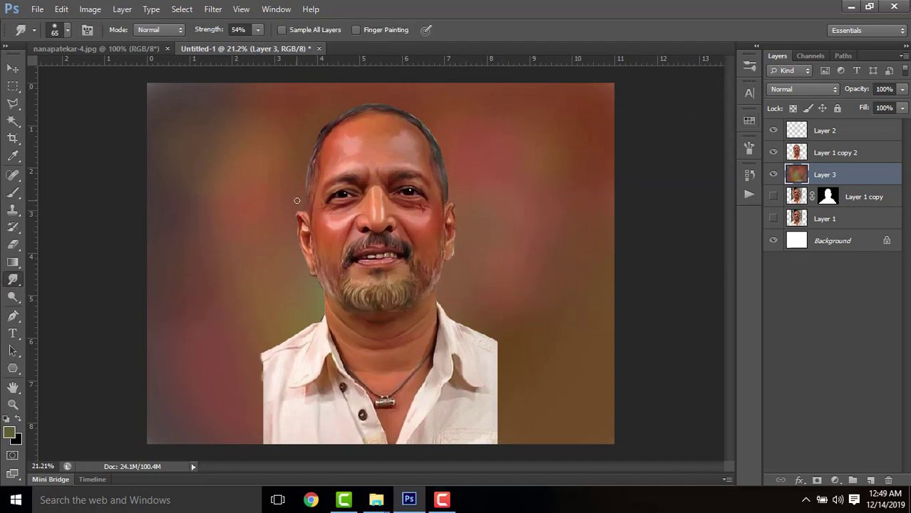
key("bracketleft")
key("bracketleft")
key("bracketleft")
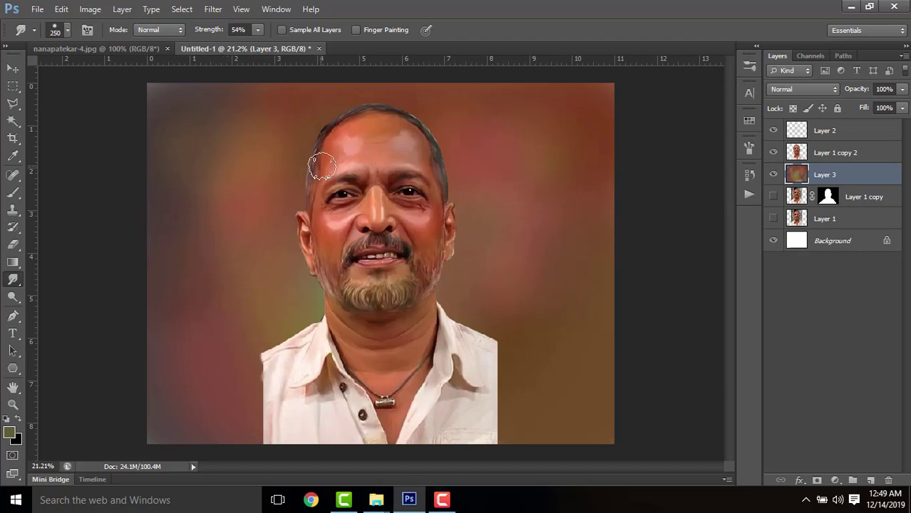
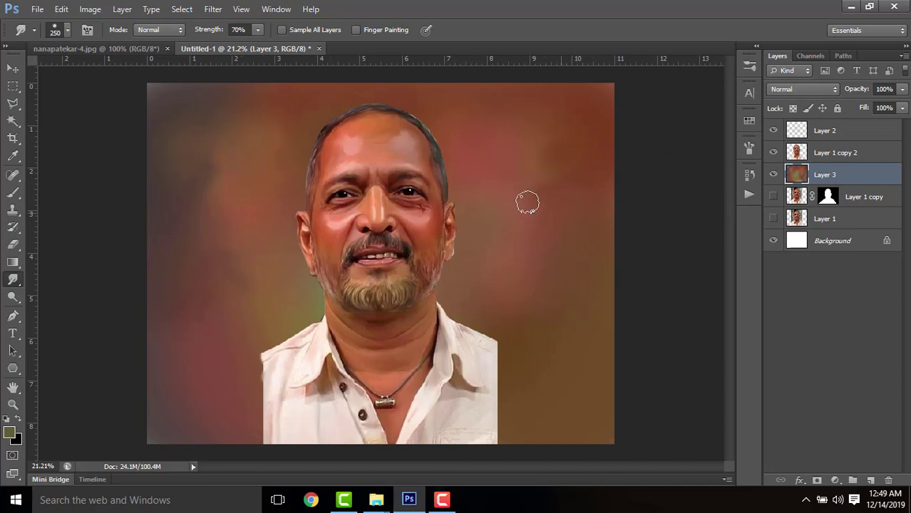
mouse_move(557, 308)
left_mouse_down()
mouse_move(547, 287)
mouse_move(544, 318)
mouse_move(508, 266)
mouse_move(530, 358)
mouse_move(474, 287)
mouse_move(469, 329)
mouse_move(497, 224)
mouse_move(526, 270)
mouse_move(564, 286)
mouse_move(589, 224)
mouse_move(581, 325)
mouse_move(511, 136)
mouse_move(451, 108)
mouse_move(466, 134)
left_mouse_up()
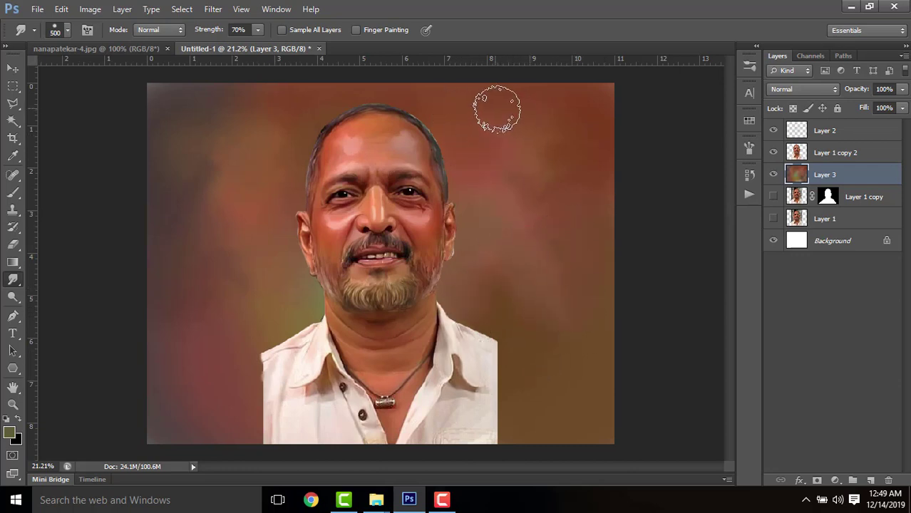
Step: Smudge the green, orange and red tones to the left of the face and shoulder with a 300 px tip
key("bracketleft")
key("bracketleft")
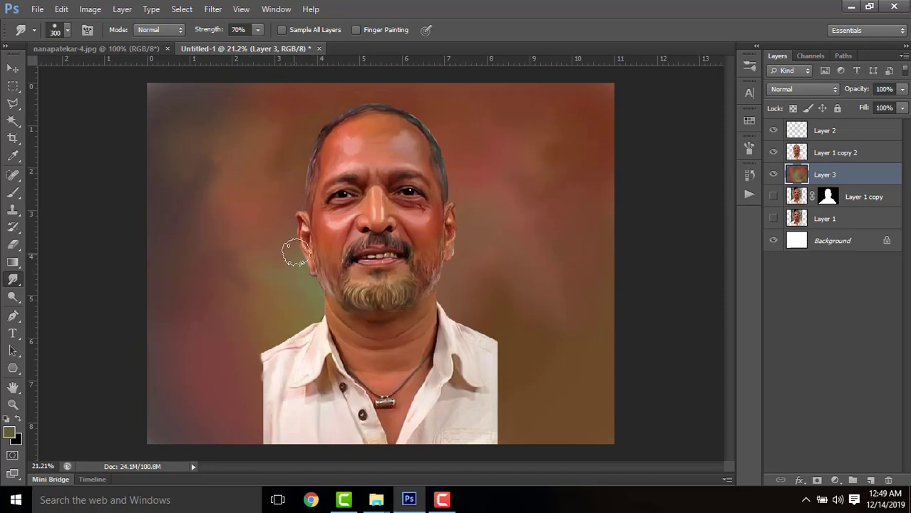
left_click_drag(223, 321, 292, 310)
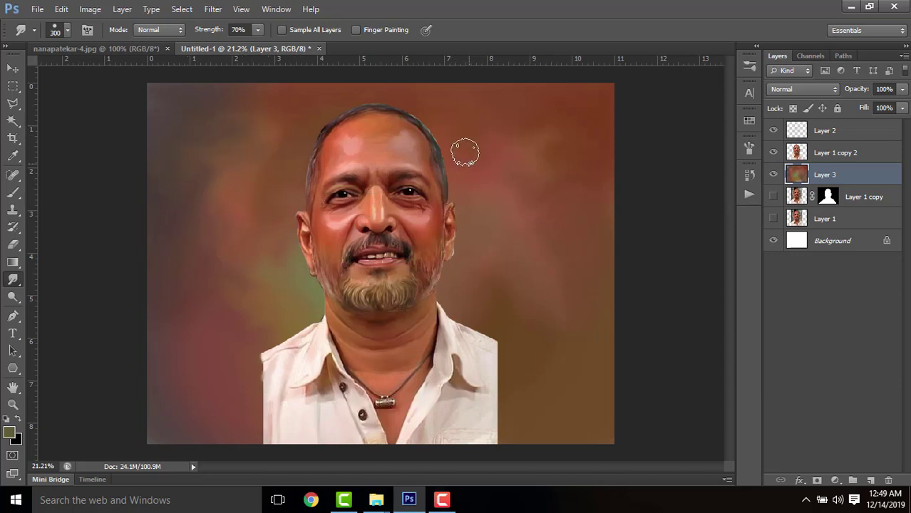
Step: Darken the lower right corner with dark red and the top edge with dark brown using the brush at 25% opacity
left_click(12, 192)
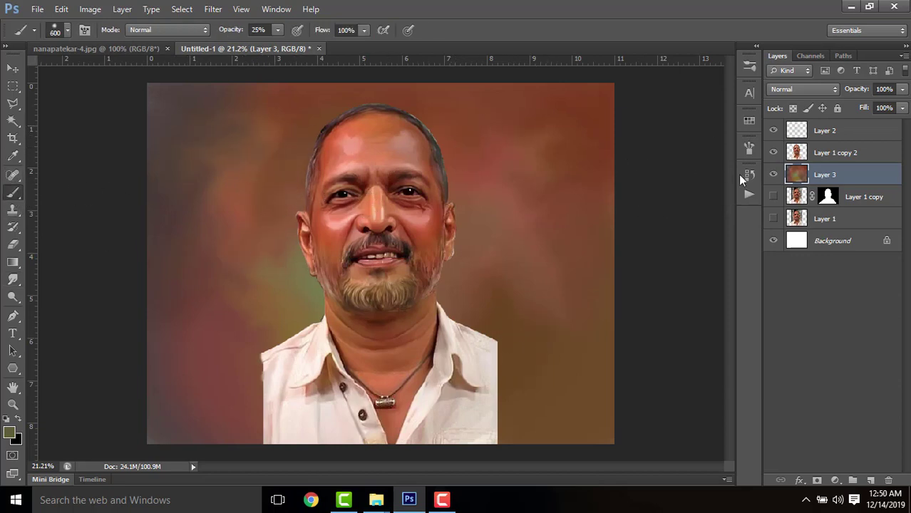
left_click(749, 122)
left_click(721, 180)
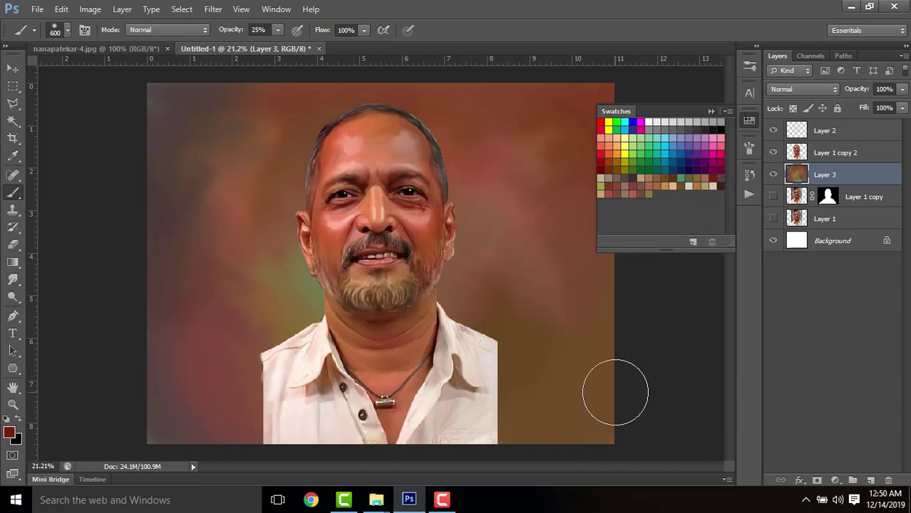
mouse_move(614, 390)
left_mouse_down()
mouse_move(555, 415)
mouse_move(638, 393)
mouse_move(523, 448)
mouse_move(587, 427)
mouse_move(603, 327)
mouse_move(532, 411)
mouse_move(631, 318)
left_mouse_up()
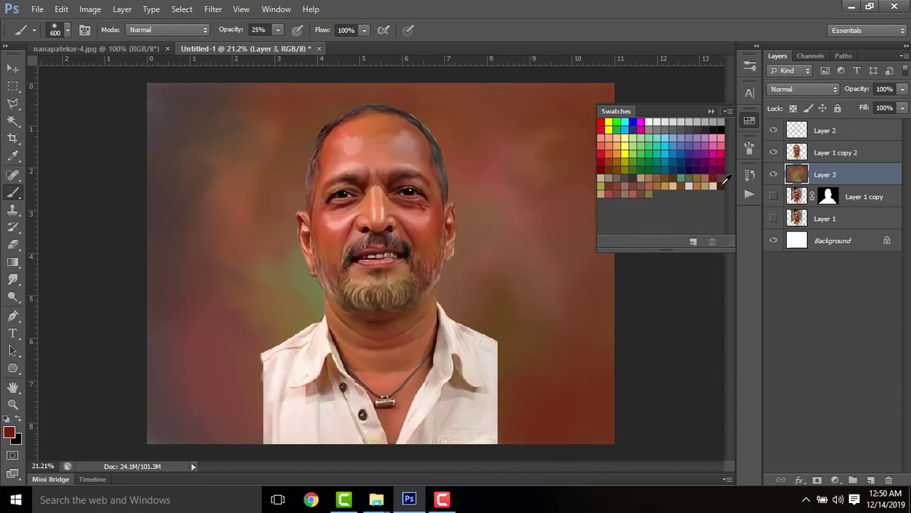
left_click(721, 183)
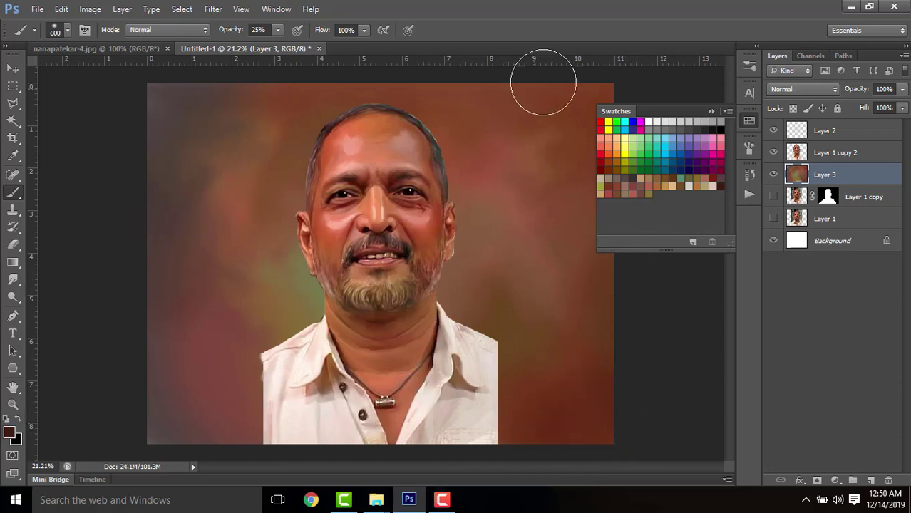
mouse_move(588, 88)
left_mouse_down()
mouse_move(577, 113)
mouse_move(350, 88)
left_mouse_up()
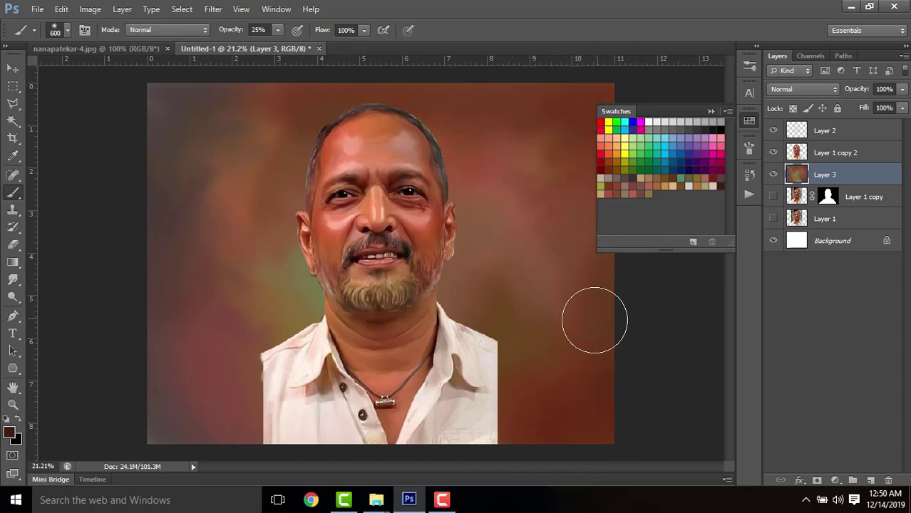
Step: Smudge the background above and left of the head at 70% strength and collapse the swatches
left_click(14, 283)
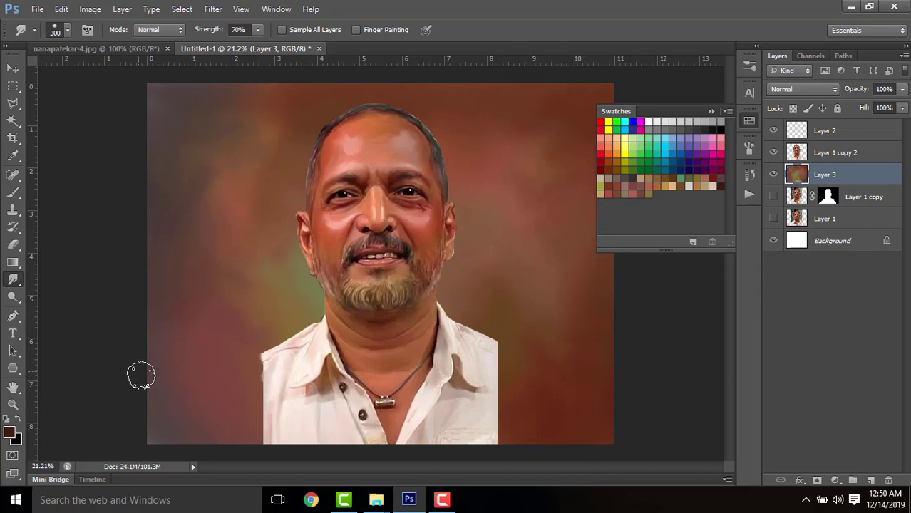
left_click_drag(292, 117, 298, 118)
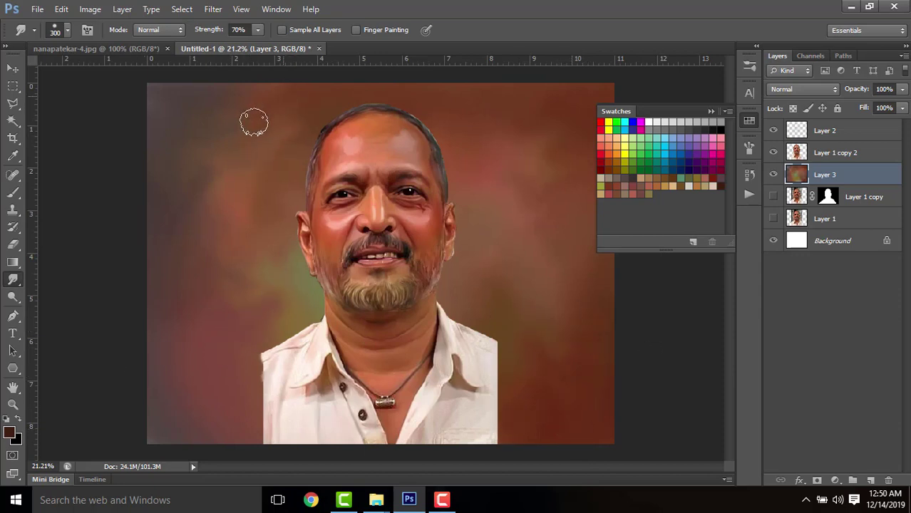
left_click(711, 111)
Step: Sharpen the painted background on Layer 3 with Unsharp Mask at amount 184%, radius 3.6 pixels and threshold 0
left_click(212, 9)
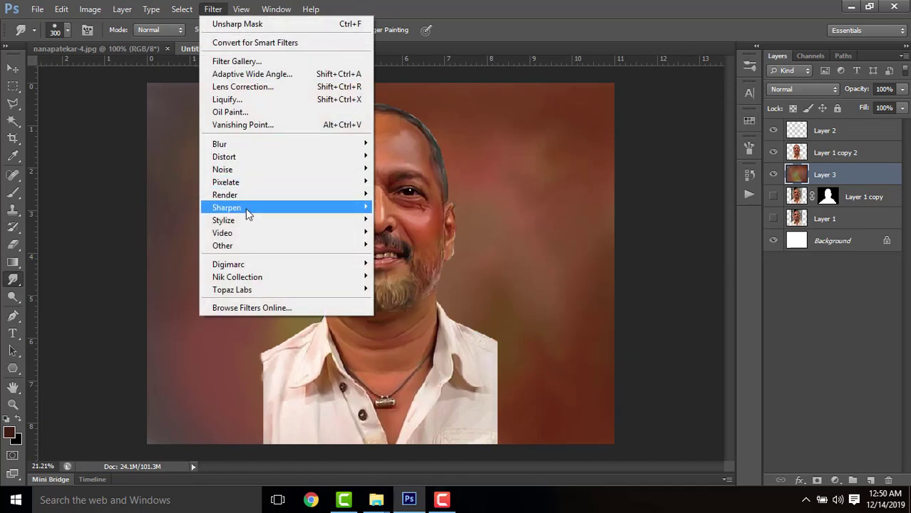
mouse_move(248, 214)
left_click(428, 259)
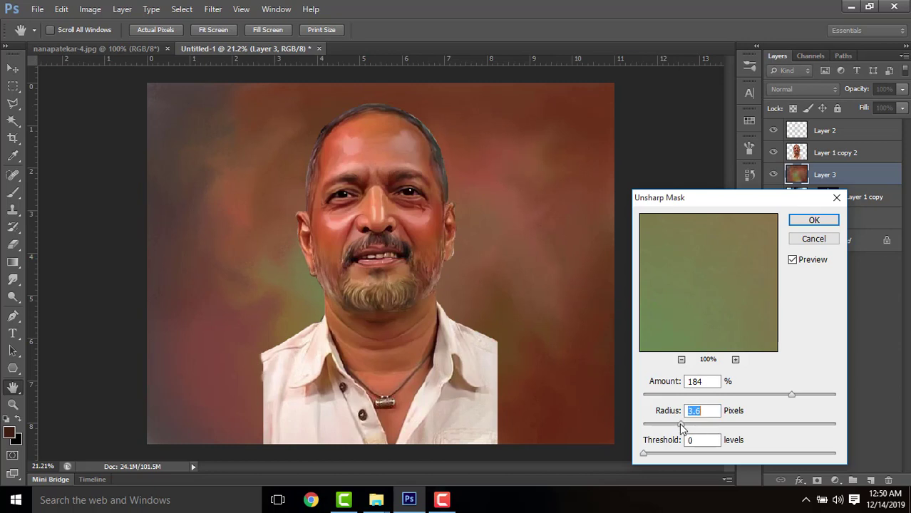
left_click(813, 221)
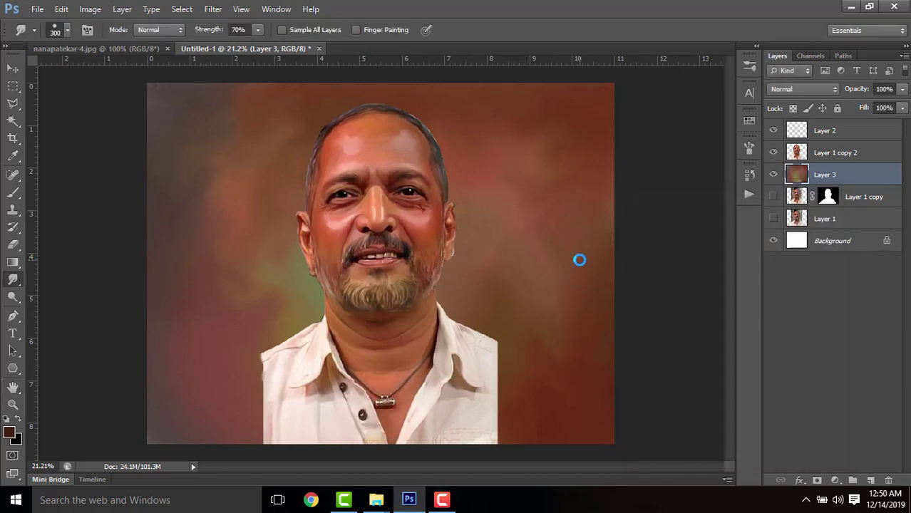
Step: Darken the Layer 3 background around the head with a large soft dark brown brush, up to 1400 px, at 25% opacity
left_click(839, 154)
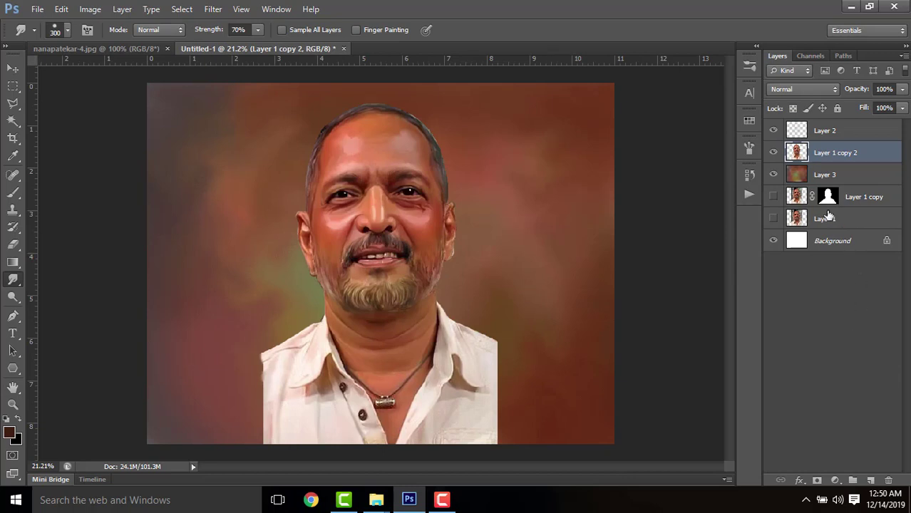
left_click(843, 177)
left_click(13, 192)
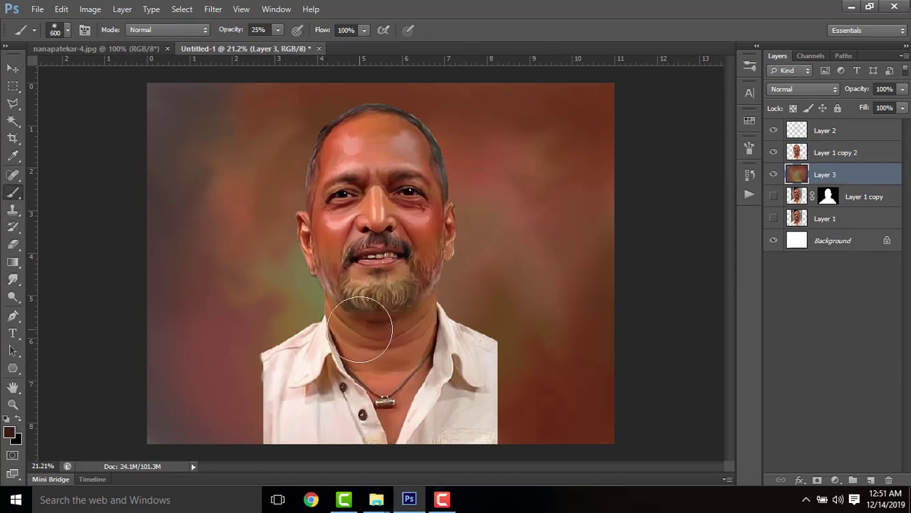
key("bracketright")
key("bracketright")
key("bracketright")
key("bracketright")
key("bracketright")
key("bracketright")
key("bracketright")
key("bracketright")
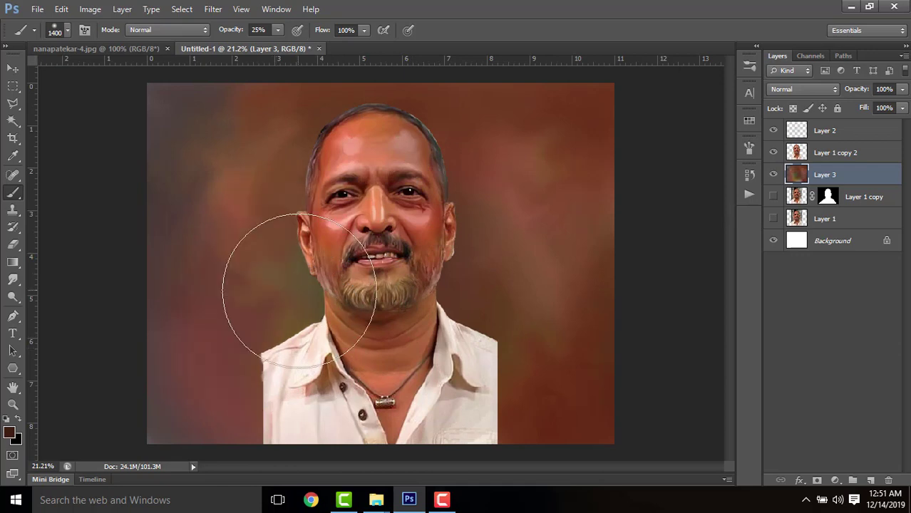
key("bracketleft")
key("bracketleft")
key("bracketleft")
key("bracketleft")
key("bracketleft")
key("bracketleft")
key("bracketleft")
key("bracketleft")
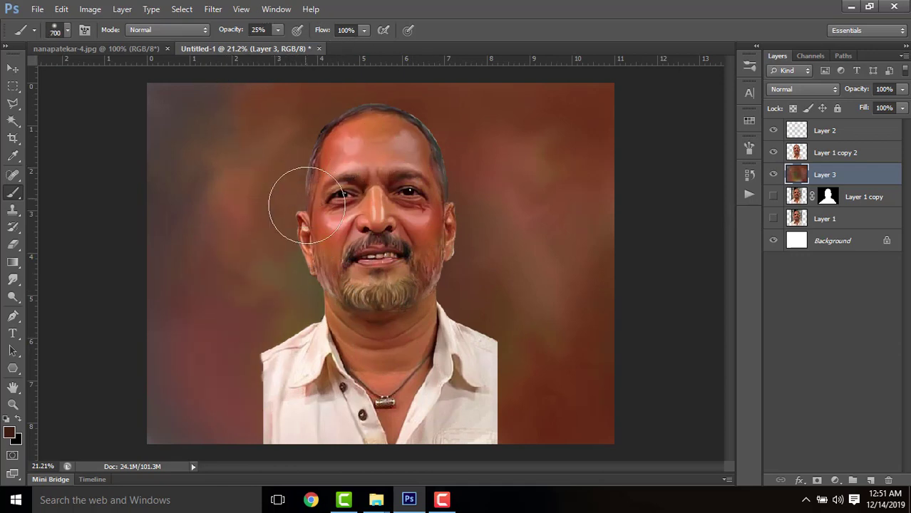
Step: Add a Brightness/Contrast adjustment layer above Layer 3 with brightness -31 and collapse its properties
left_click(836, 481)
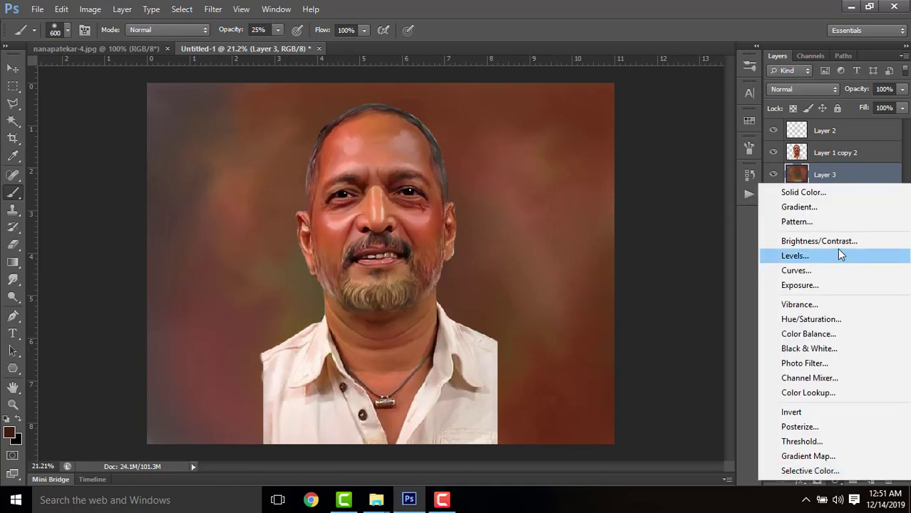
left_click(819, 240)
left_click_drag(429, 175, 628, 171)
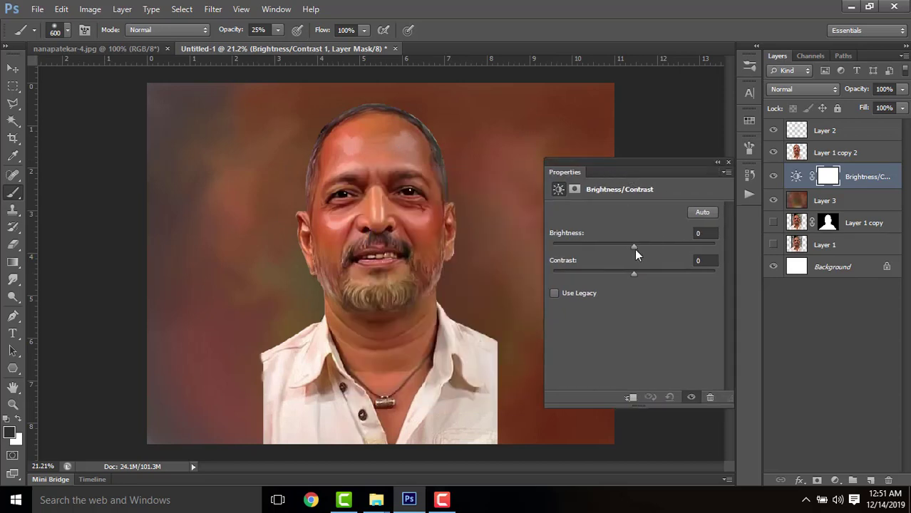
left_click_drag(634, 247, 617, 250)
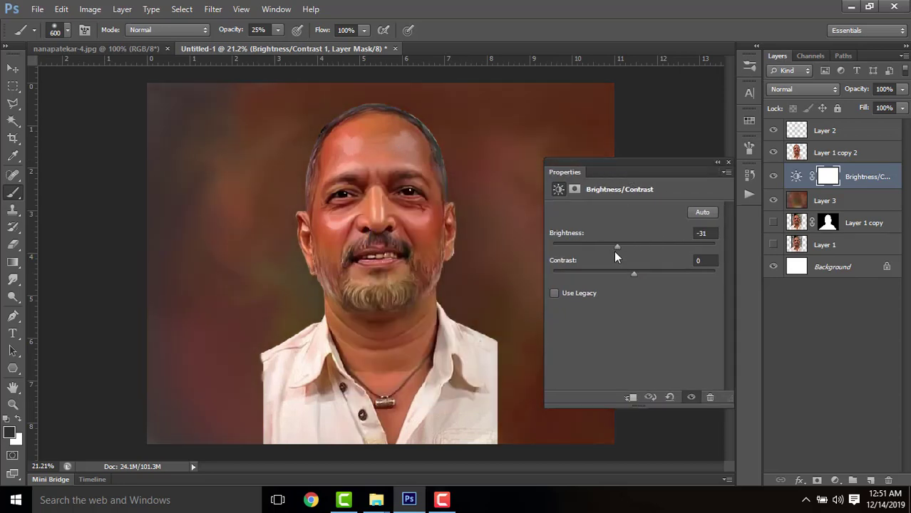
left_click(716, 164)
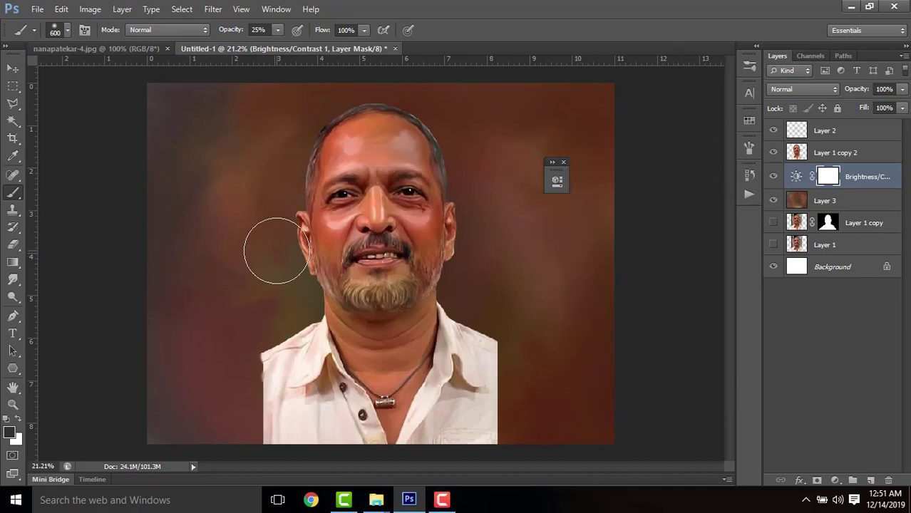
Step: Paint black on the Brightness/Contrast mask around the head and shoulders with a 1300 px brush at 25% opacity
left_click(9, 432)
left_click_drag(591, 422, 499, 441)
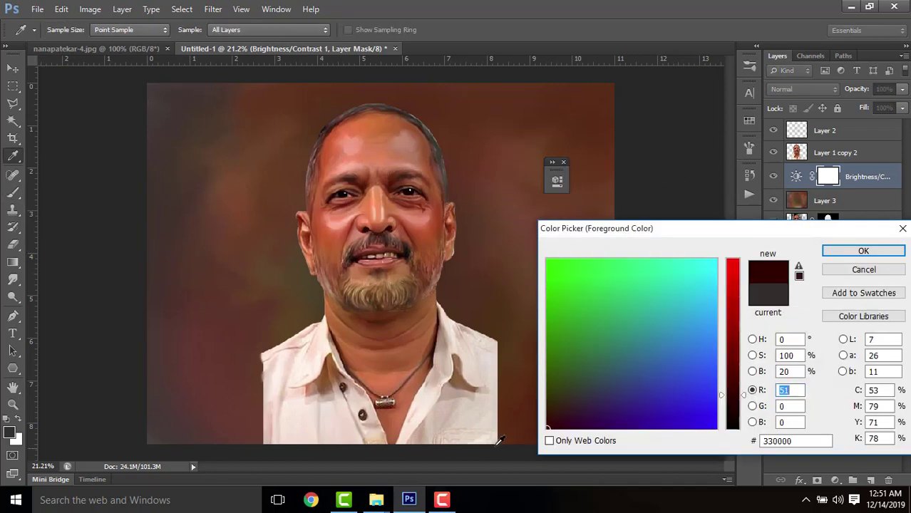
left_click(732, 428)
left_click(834, 250)
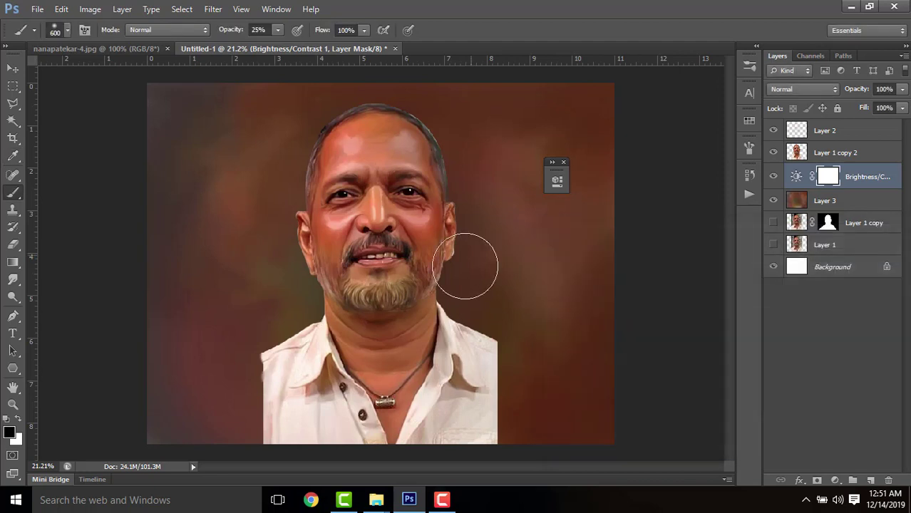
key("bracketright")
key("bracketright")
key("bracketright")
key("bracketright")
key("bracketright")
key("bracketright")
key("bracketright")
left_click_drag(207, 384, 200, 334)
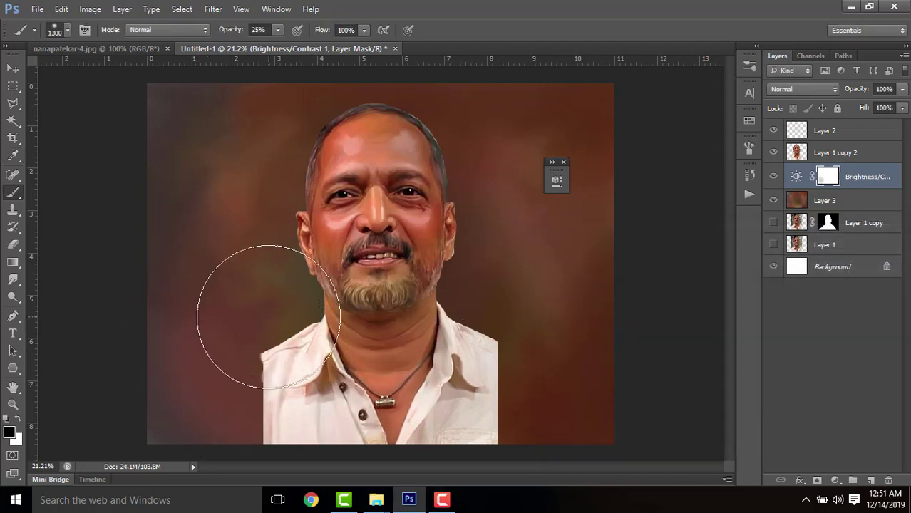
mouse_move(269, 316)
left_mouse_down()
mouse_move(331, 304)
mouse_move(343, 226)
mouse_move(323, 306)
mouse_move(350, 232)
mouse_move(403, 267)
mouse_move(389, 299)
mouse_move(410, 242)
mouse_move(341, 170)
mouse_move(355, 184)
mouse_move(406, 307)
mouse_move(423, 280)
mouse_move(392, 290)
mouse_move(451, 295)
left_mouse_up()
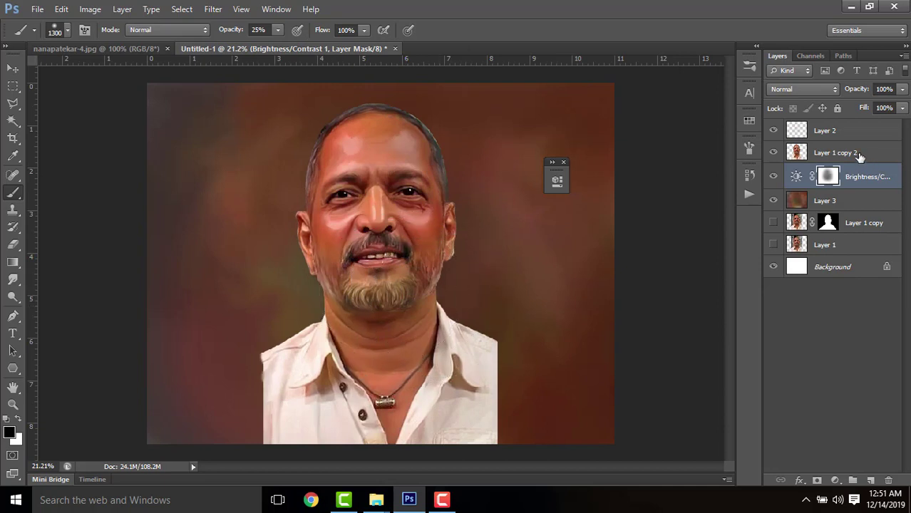
Step: Mask out the darkening behind the head with the brush at 100% opacity and set the adjustment layer's opacity to 89%
key("0")
mouse_move(380, 65)
left_mouse_down()
mouse_move(364, 272)
mouse_move(331, 364)
mouse_move(318, 209)
mouse_move(367, 178)
mouse_move(399, 267)
mouse_move(386, 282)
mouse_move(371, 179)
mouse_move(452, 206)
mouse_move(409, 299)
mouse_move(403, 194)
left_mouse_up()
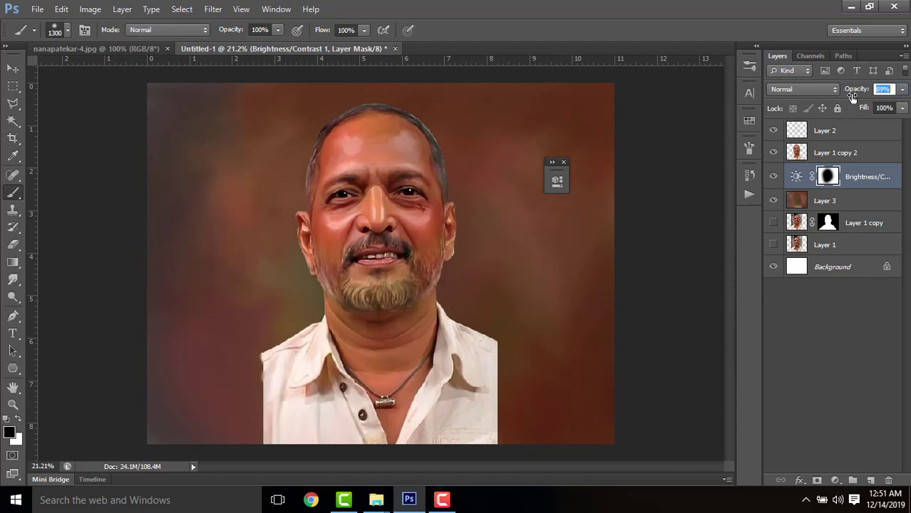
Step: Add a layer mask to Layer 1 copy 2 and move the portrait slightly down
left_click(841, 153)
left_click(817, 480)
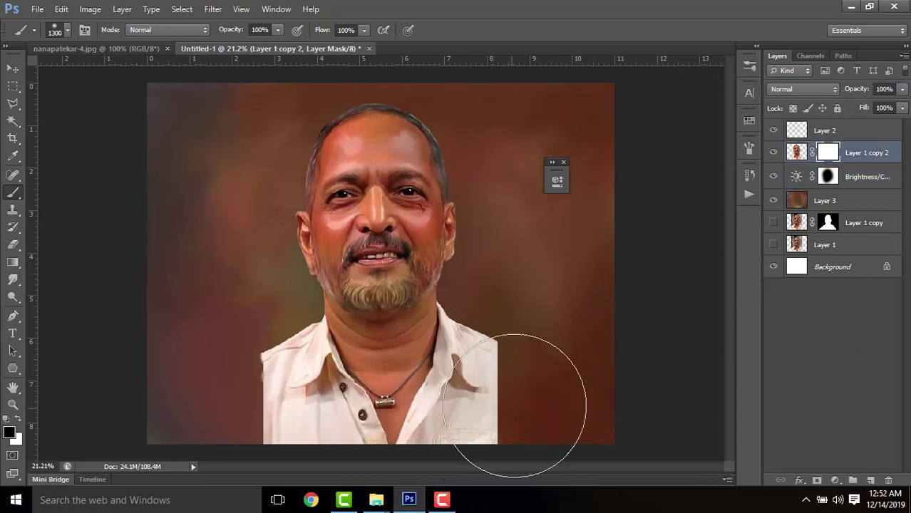
key("v")
left_click_drag(369, 205, 368, 216)
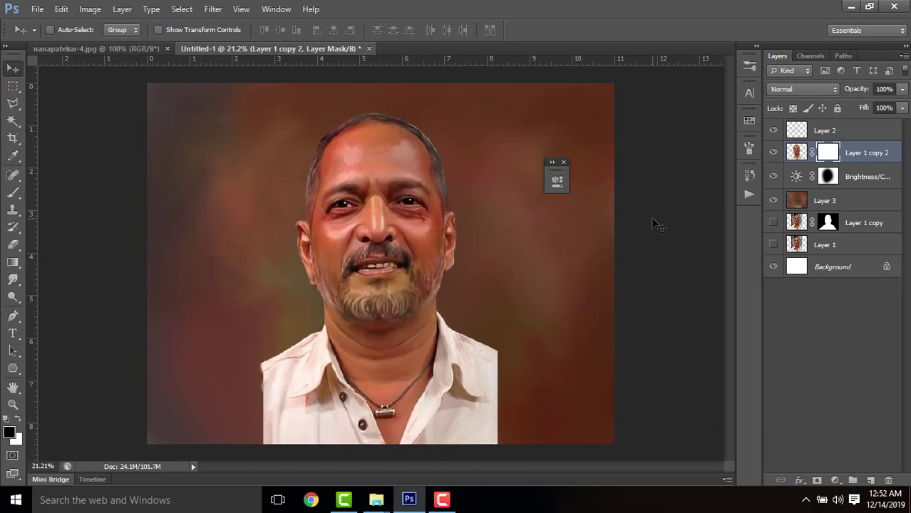
Step: Fade the lower shirt into the background by painting black on the Layer 1 copy 2 mask with 1300 px and 600 px brushes
key("ctrl+minus")
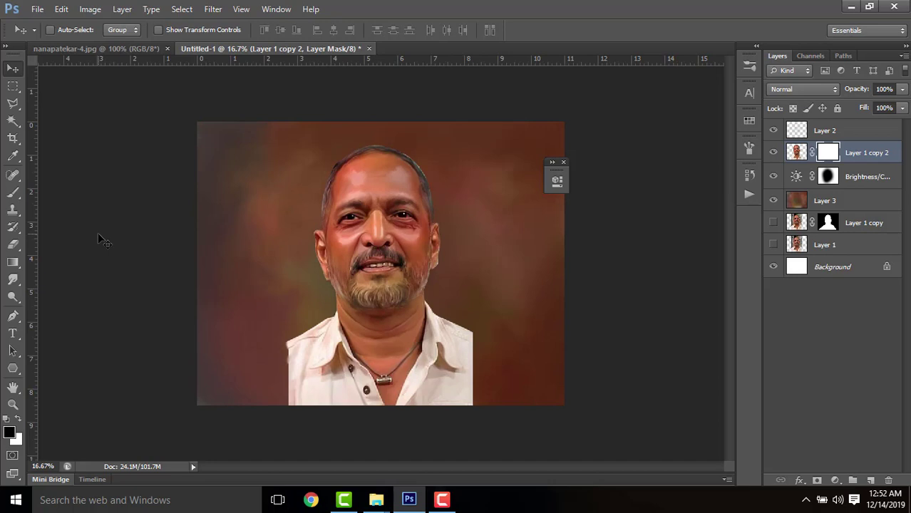
left_click(13, 192)
mouse_move(512, 404)
left_mouse_down()
mouse_move(351, 437)
mouse_move(262, 442)
mouse_move(515, 424)
mouse_move(254, 454)
mouse_move(468, 437)
mouse_move(551, 407)
left_mouse_up()
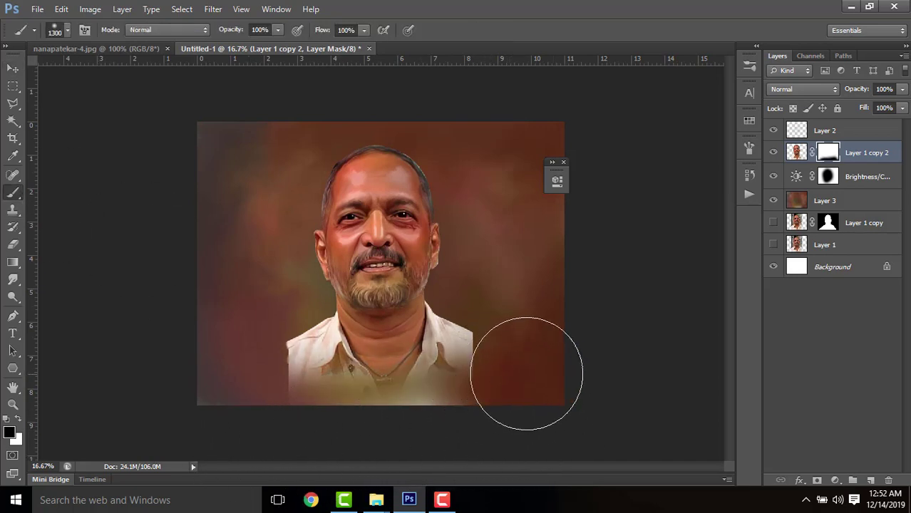
mouse_move(257, 431)
left_mouse_down()
mouse_move(242, 380)
mouse_move(213, 378)
mouse_move(233, 368)
left_mouse_up()
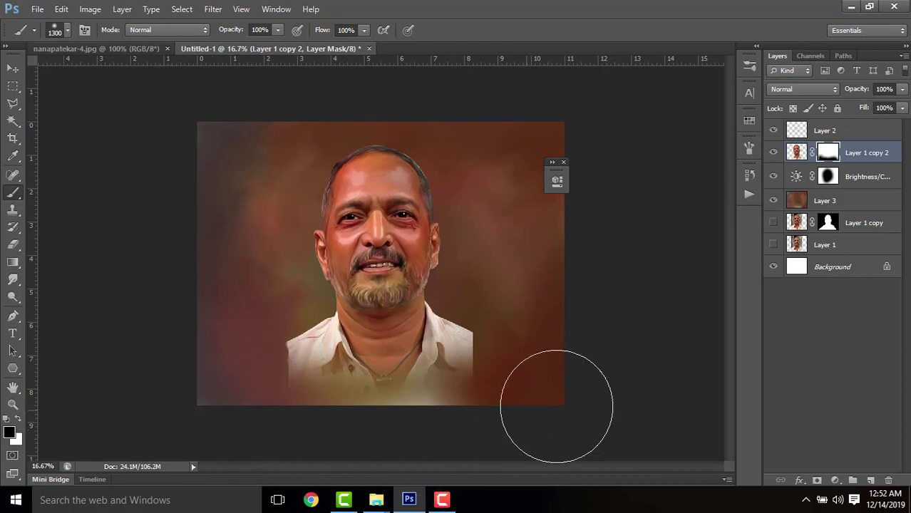
key("bracketleft")
key("bracketleft")
key("bracketleft")
key("bracketleft")
key("bracketleft")
key("bracketleft")
key("bracketleft")
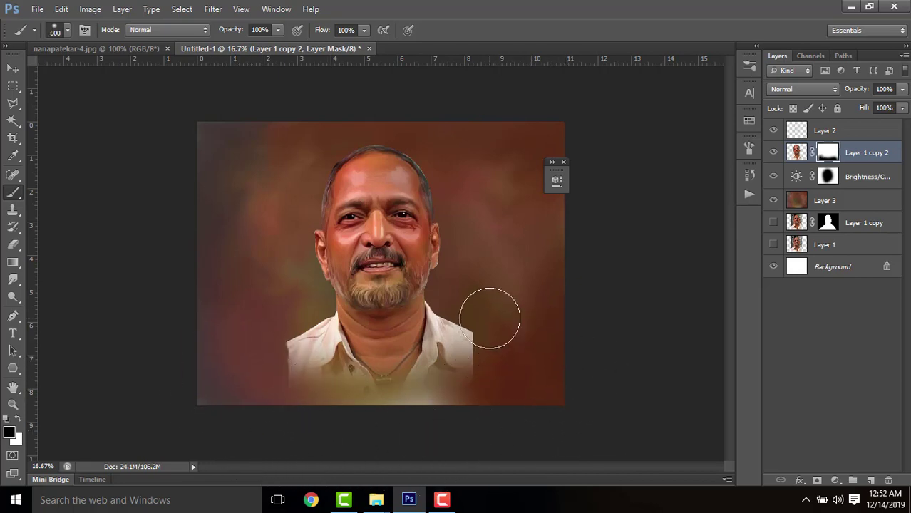
mouse_move(491, 333)
left_mouse_down()
mouse_move(504, 364)
mouse_move(529, 366)
left_mouse_up()
Step: Restore the necklace and shirt centre by painting white on the mask with a 600 px brush, and apply the layer mask
key("x")
mouse_move(338, 356)
left_mouse_down()
mouse_move(428, 352)
mouse_move(391, 345)
mouse_move(454, 330)
mouse_move(401, 348)
mouse_move(337, 351)
mouse_move(384, 351)
left_mouse_up()
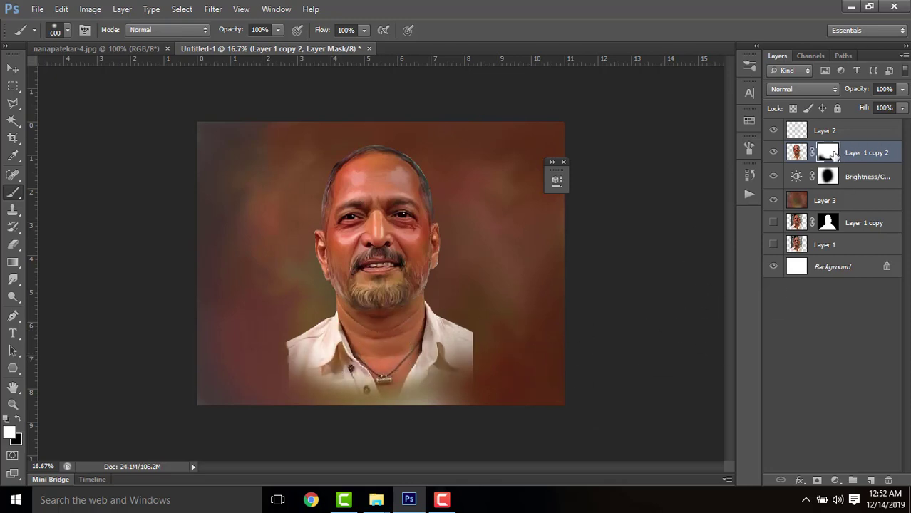
right_click(828, 152)
left_click(806, 195)
Step: Smudge both shoulder edges of the shirt outward into the background with a 300 px Smudge tip at 70% strength
key("r")
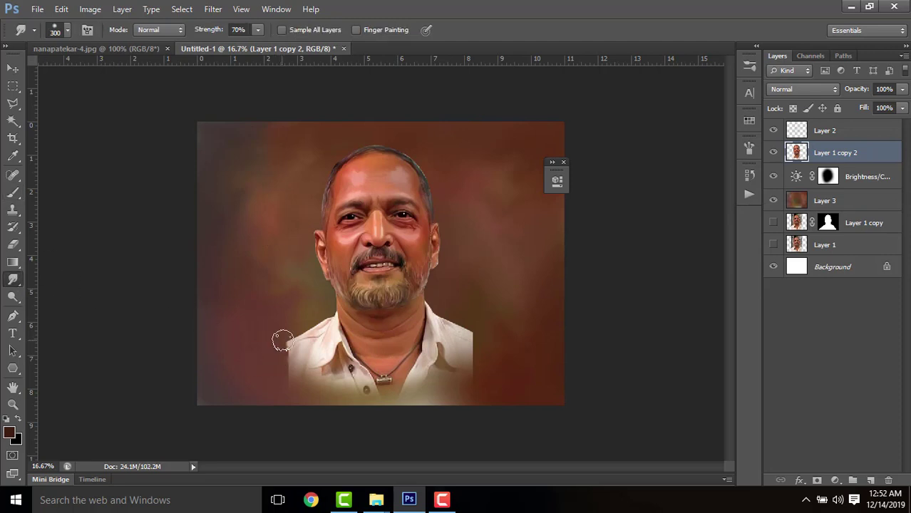
mouse_move(304, 341)
left_mouse_down()
mouse_move(256, 358)
mouse_move(297, 357)
mouse_move(268, 378)
left_mouse_up()
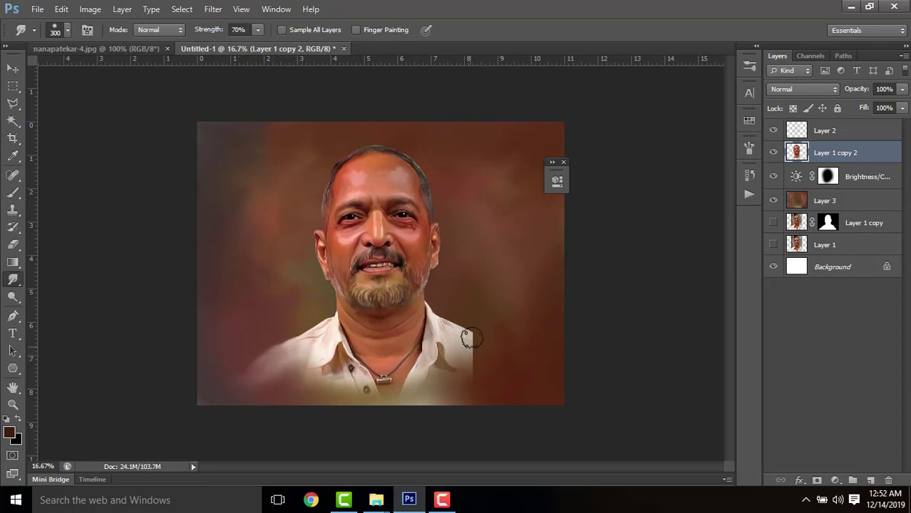
mouse_move(470, 339)
left_mouse_down()
mouse_move(513, 354)
mouse_move(471, 346)
mouse_move(497, 376)
mouse_move(500, 365)
mouse_move(513, 370)
mouse_move(454, 382)
mouse_move(521, 368)
mouse_move(455, 386)
left_mouse_up()
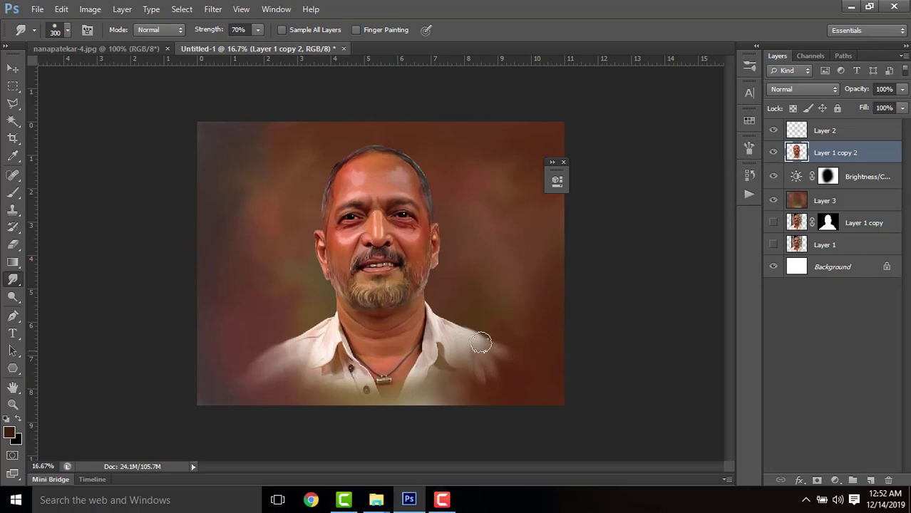
key("ctrl+z")
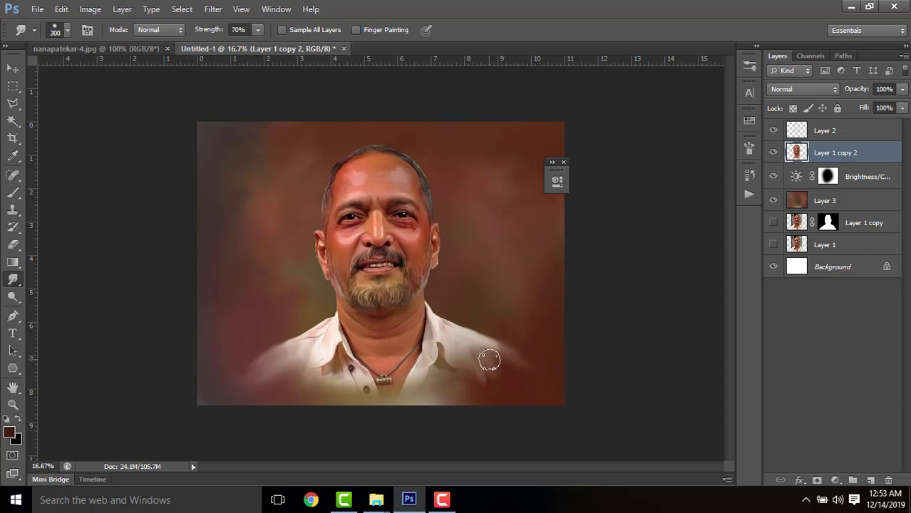
Step: Soften the lower edges of both shoulders with a 400 px Smudge tip and close the collapsed properties
key("bracketright")
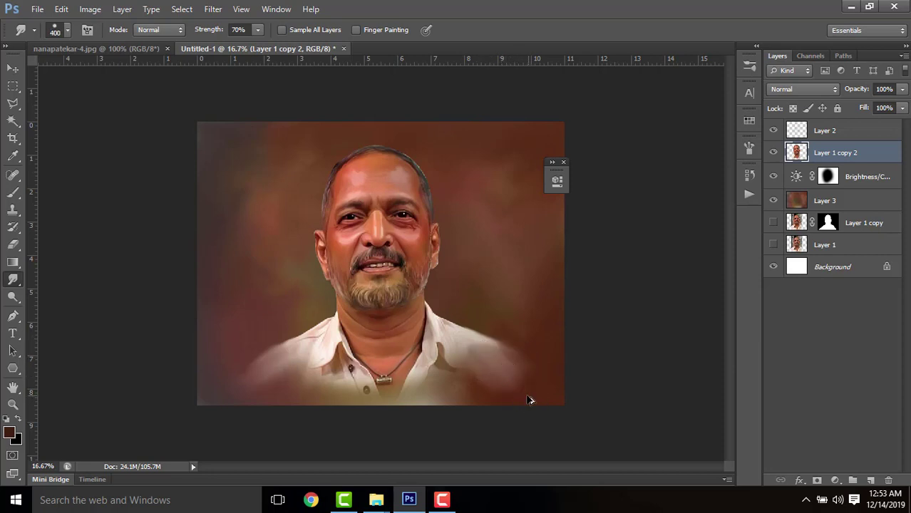
key("ctrl+z")
left_click_drag(486, 357, 498, 366)
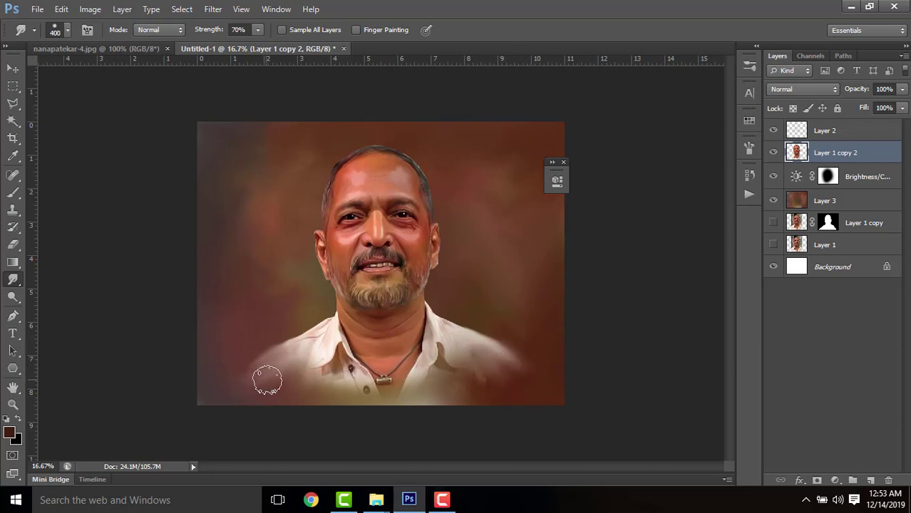
left_click_drag(270, 383, 298, 394)
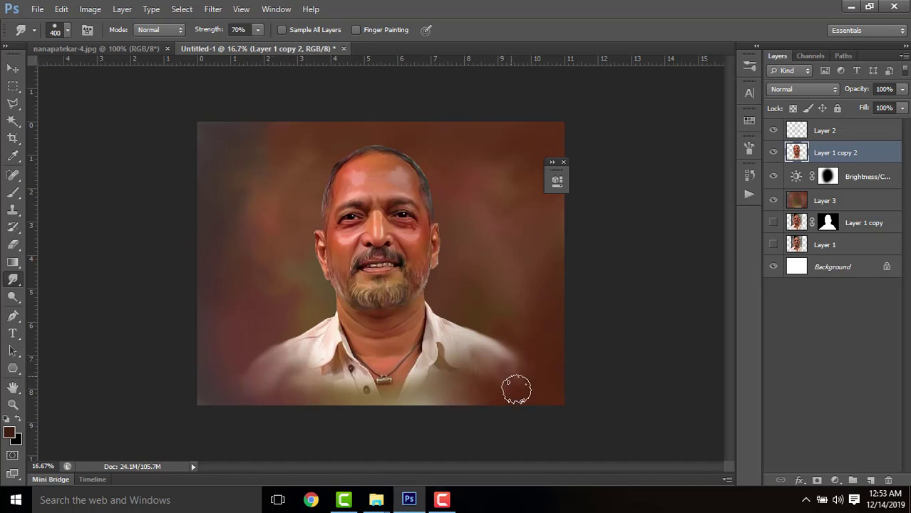
mouse_move(518, 375)
left_mouse_down()
mouse_move(531, 367)
mouse_move(533, 388)
mouse_move(477, 397)
left_mouse_up()
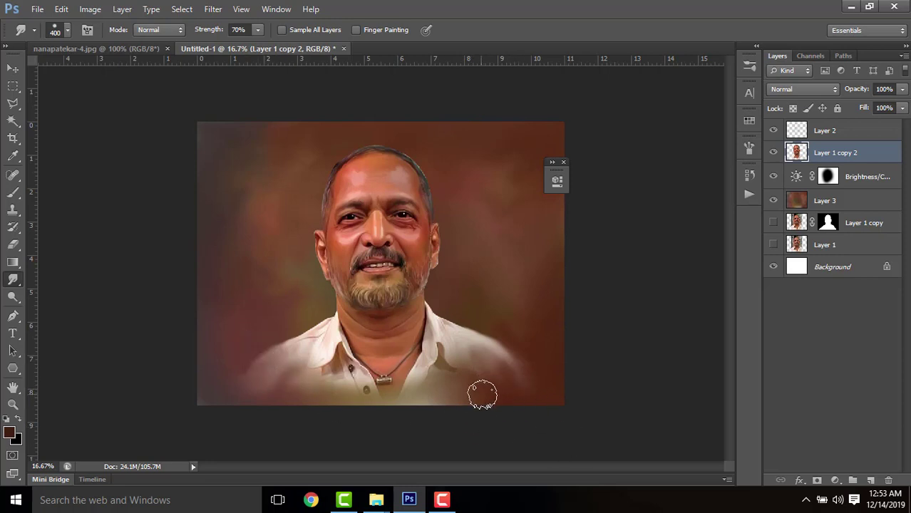
left_click(563, 163)
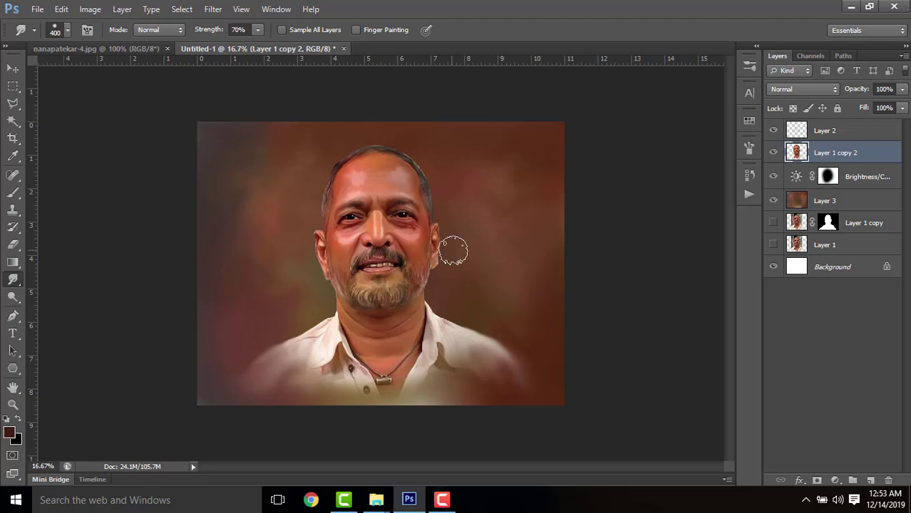
scroll(364, 218, "up", 1)
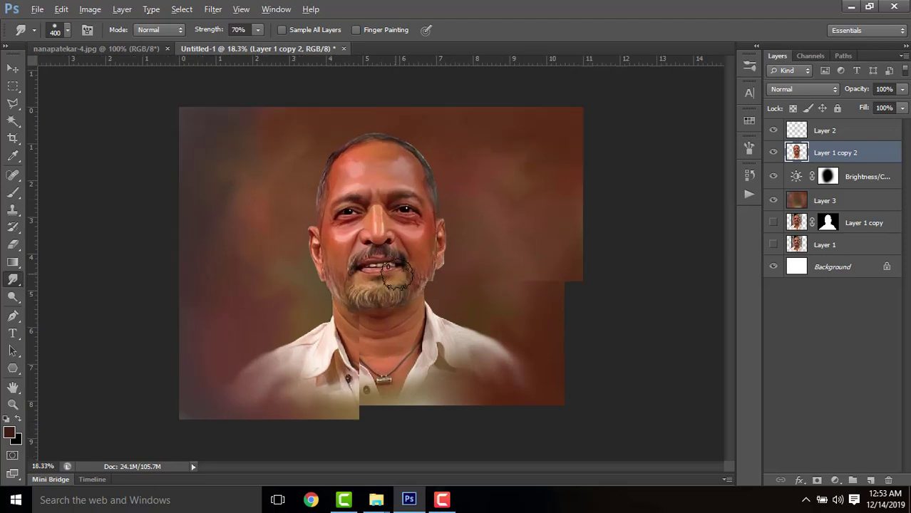
left_click(442, 499)
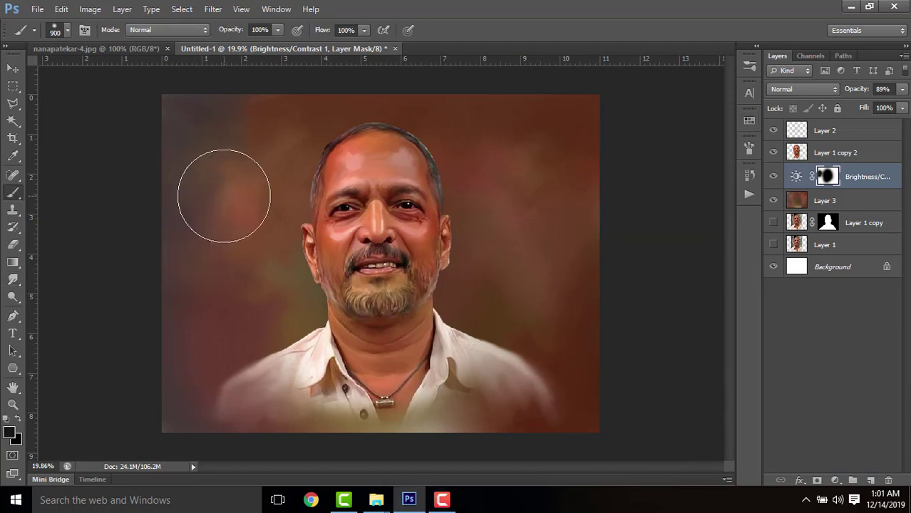
Step: Paint the side and lower areas of Layer 3 very dark brown with a 900 px brush at 100% opacity
left_click(876, 206)
mouse_move(219, 120)
left_mouse_down()
mouse_move(176, 146)
mouse_move(189, 360)
mouse_move(246, 399)
mouse_move(147, 416)
mouse_move(563, 409)
mouse_move(555, 410)
left_mouse_up()
mouse_move(288, 376)
left_mouse_down()
mouse_move(257, 370)
mouse_move(267, 360)
left_mouse_up()
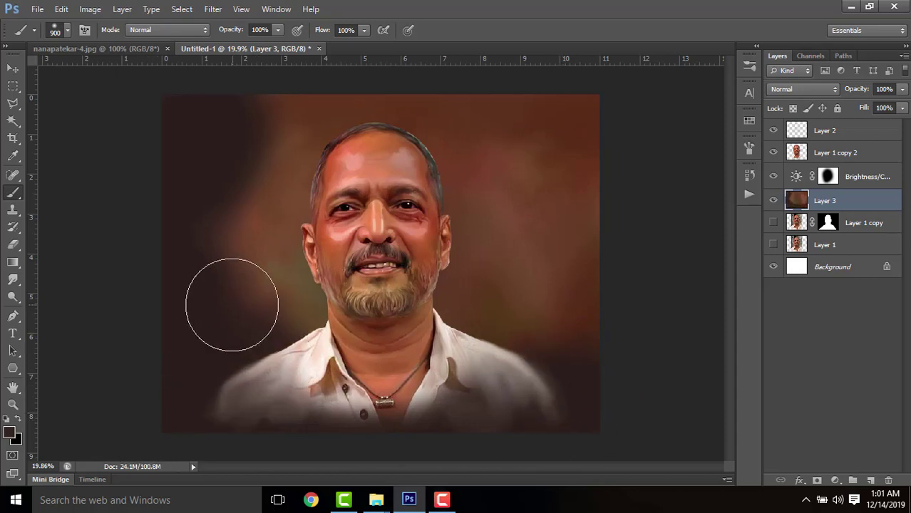
Step: Extend the dark brown on Layer 3's side area, and paint dark blue and brown swatch colours across the opposite side of the background
left_click_drag(230, 300, 205, 203)
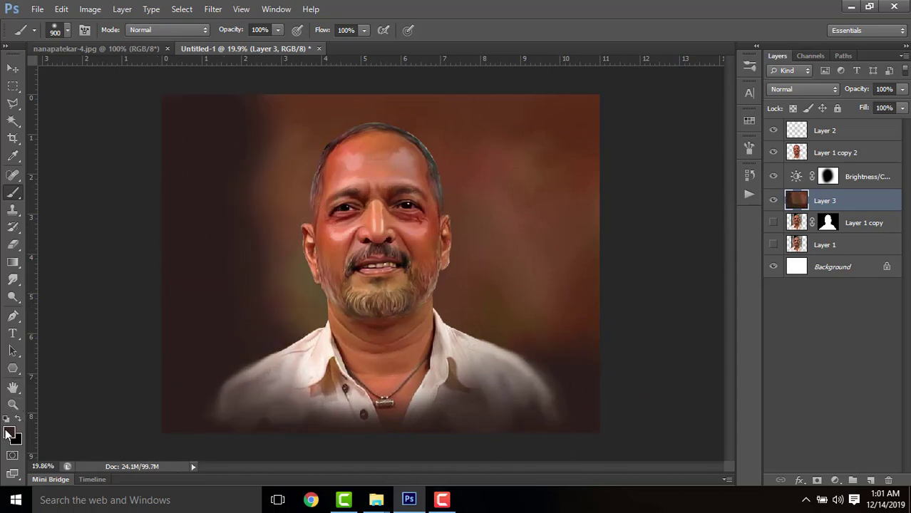
left_click(749, 120)
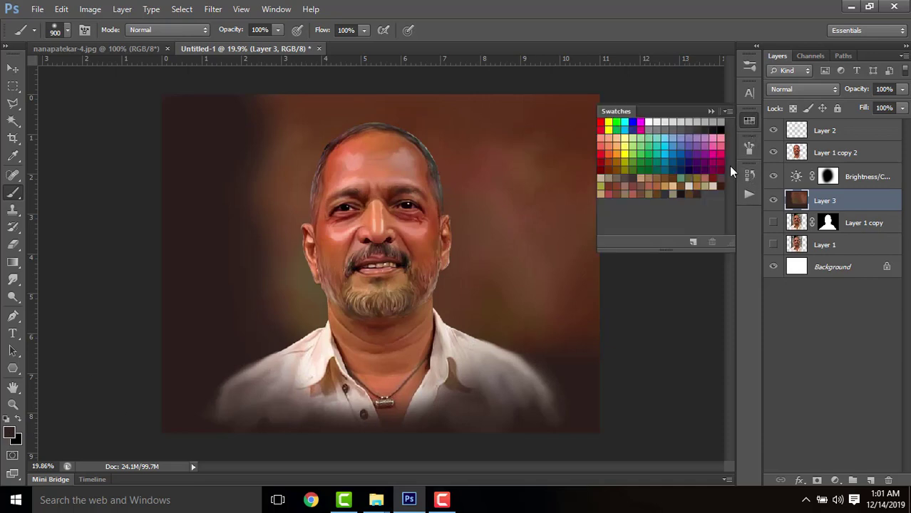
left_click(692, 194)
mouse_move(590, 142)
left_mouse_down()
mouse_move(557, 181)
mouse_move(600, 235)
mouse_move(595, 320)
left_mouse_up()
left_click(696, 184)
mouse_move(535, 270)
left_mouse_down()
mouse_move(493, 257)
mouse_move(462, 276)
mouse_move(570, 247)
mouse_move(503, 311)
mouse_move(459, 300)
left_mouse_up()
left_click(462, 137)
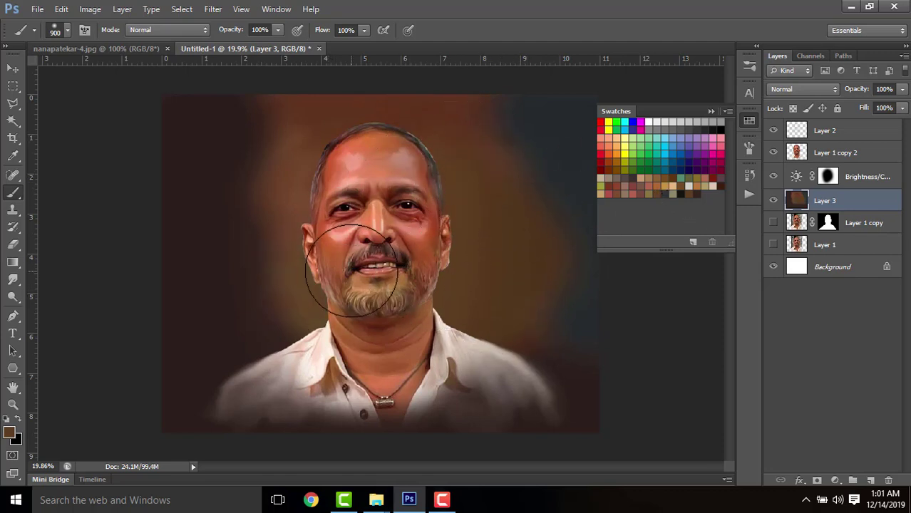
Step: Lower the brush opacity to 59% and blend brown into the dark background areas on both sides of the head
left_click_drag(278, 199, 274, 246)
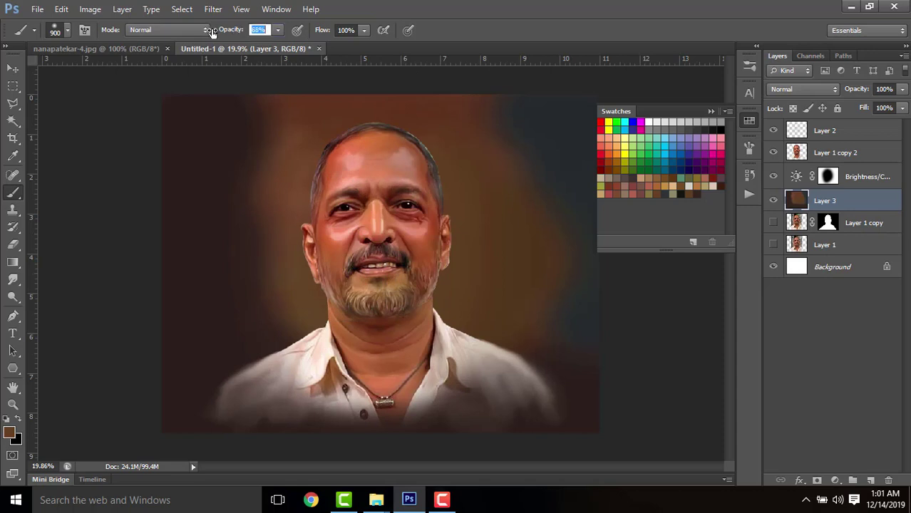
left_click_drag(211, 33, 205, 32)
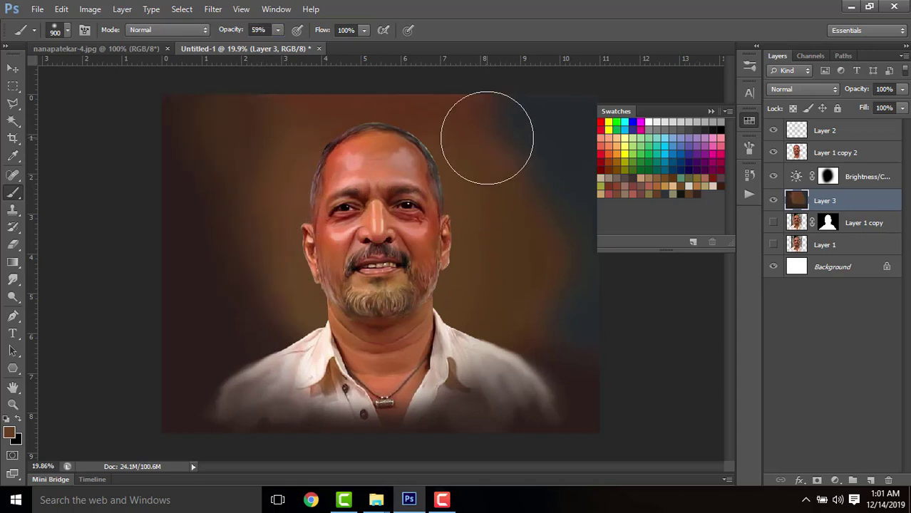
mouse_move(487, 137)
left_mouse_down()
mouse_move(518, 127)
mouse_move(514, 120)
mouse_move(508, 140)
mouse_move(533, 191)
mouse_move(524, 160)
mouse_move(589, 180)
left_mouse_up()
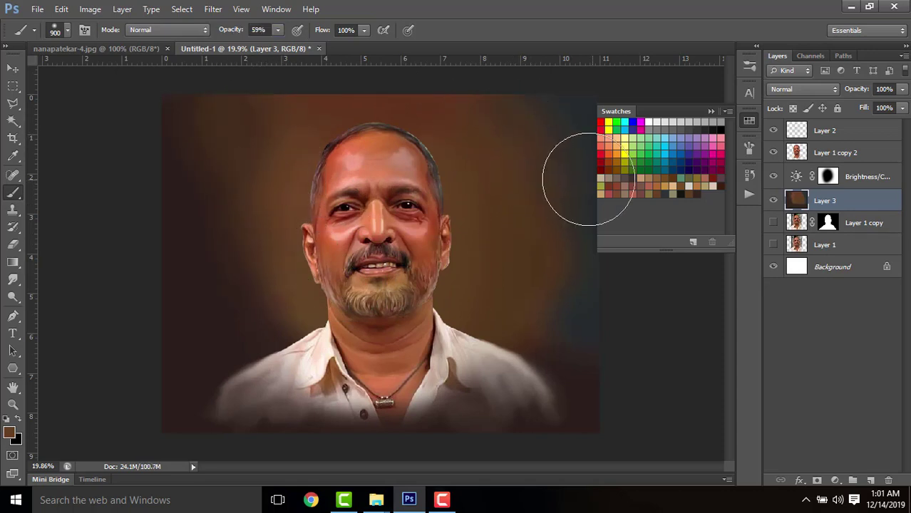
Step: Choose a dark blue swatch and tint the upper-right edge of the background with it
left_click(683, 158)
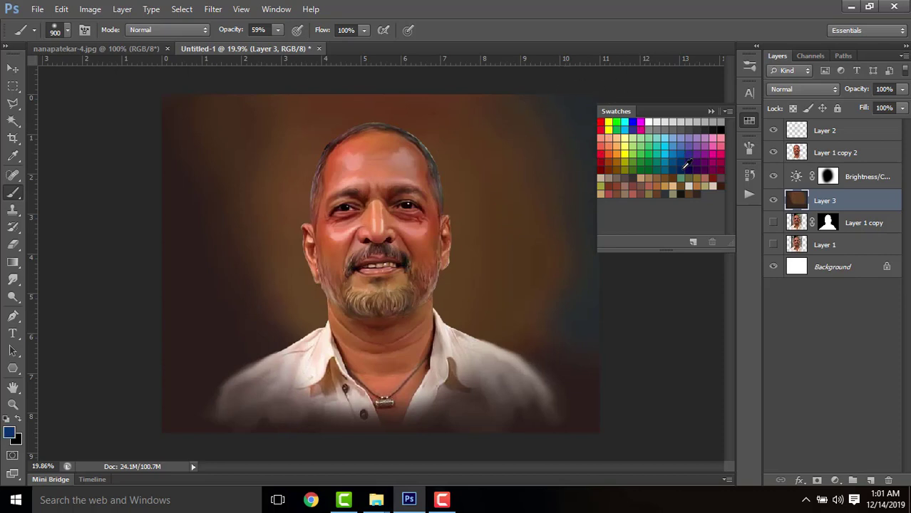
left_click(711, 112)
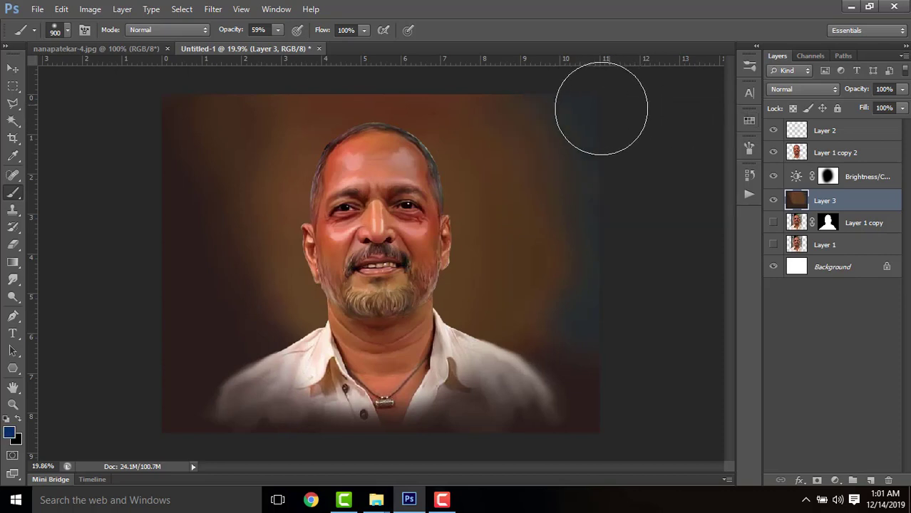
left_click_drag(603, 110, 624, 147)
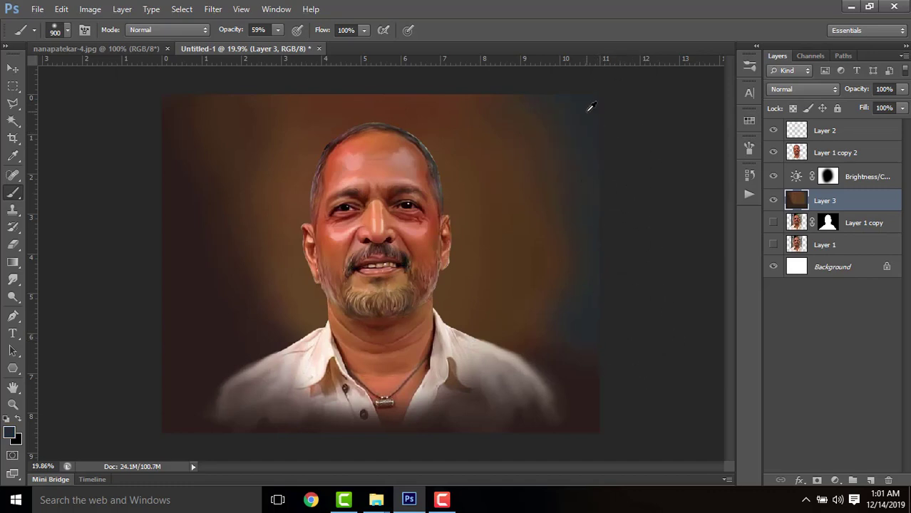
Step: Try painting the upper-right background dark purple (#251835), and undo the stroke
left_click(9, 433)
left_click(88, 392)
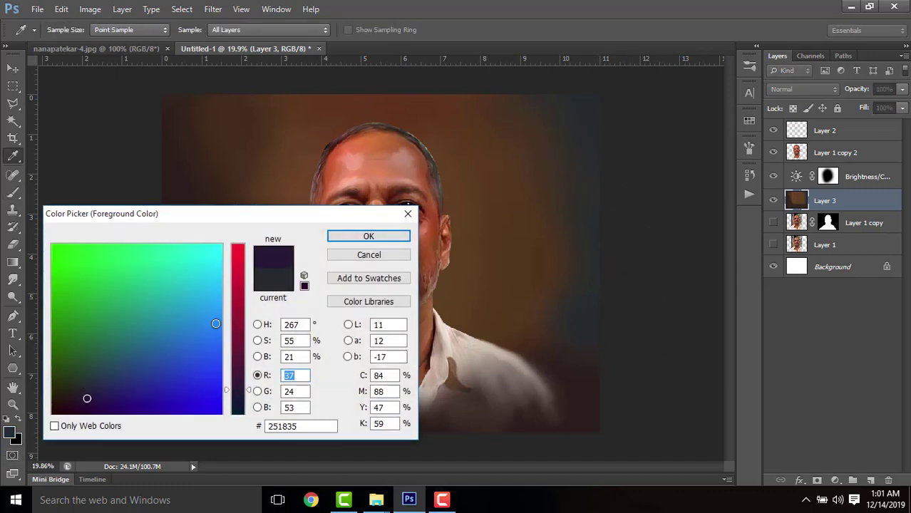
left_click(368, 236)
left_click(510, 109)
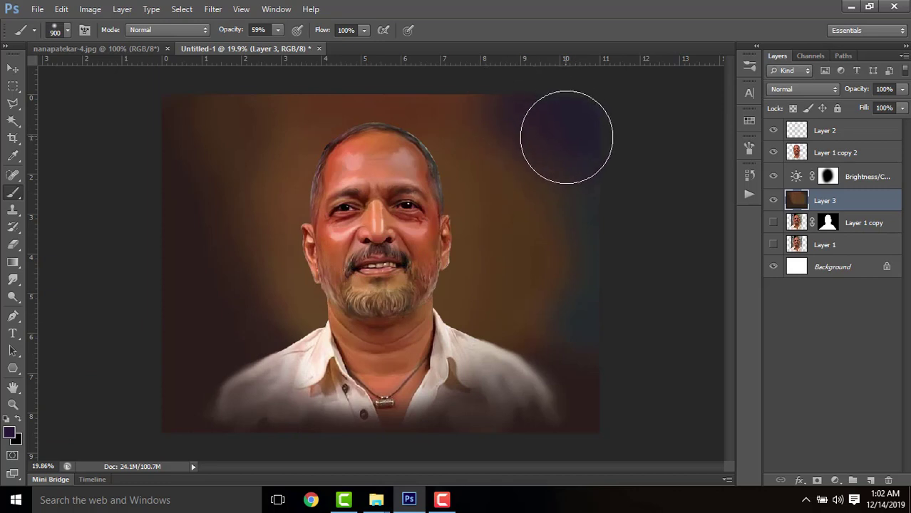
left_click_drag(624, 172, 648, 249)
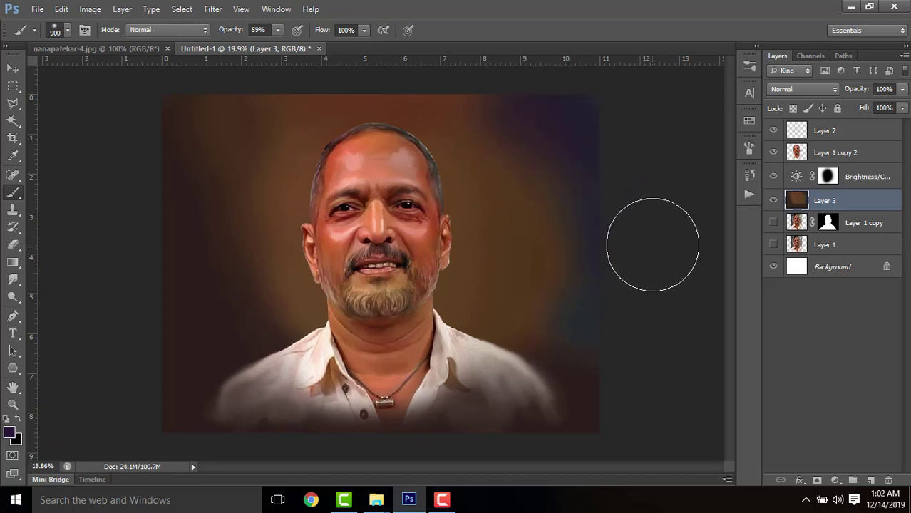
key("ctrl+z")
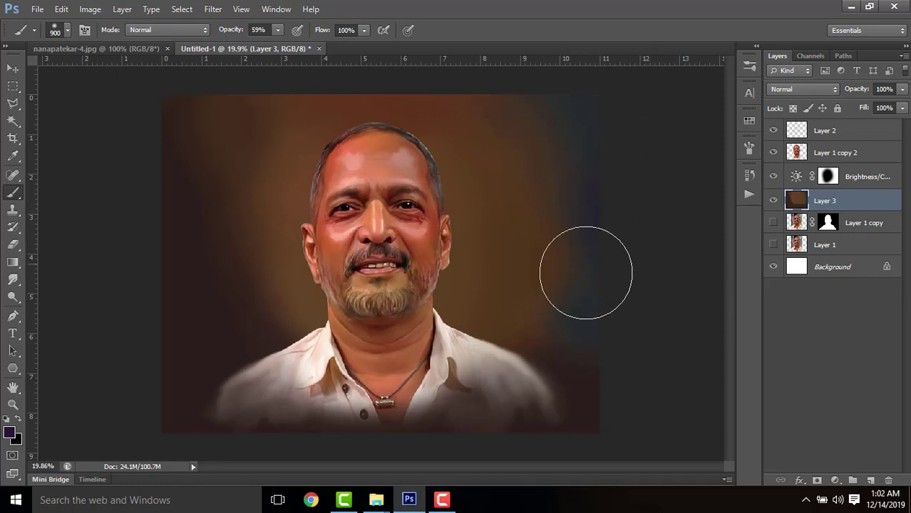
Step: Darken the lower-right and left areas of the background with dark tones sampled from the painting at 59% opacity
left_click(570, 370, "alt")
mouse_move(533, 363)
left_mouse_down()
mouse_move(481, 370)
mouse_move(557, 292)
mouse_move(545, 302)
mouse_move(547, 380)
mouse_move(530, 240)
mouse_move(524, 283)
mouse_move(544, 288)
mouse_move(553, 251)
left_mouse_up()
left_click(546, 322, "alt")
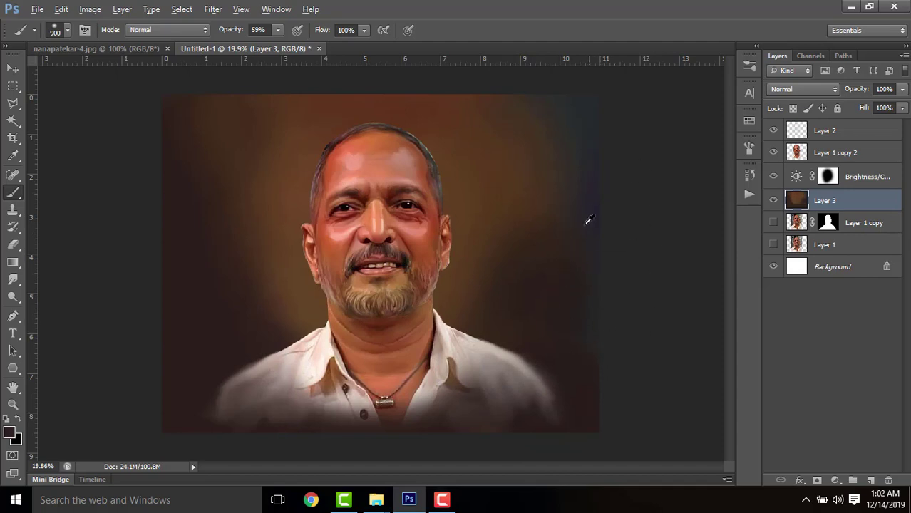
left_click(568, 250, "alt")
left_click_drag(593, 307, 578, 325)
mouse_move(196, 140)
left_mouse_down()
mouse_move(207, 179)
mouse_move(198, 138)
left_mouse_up()
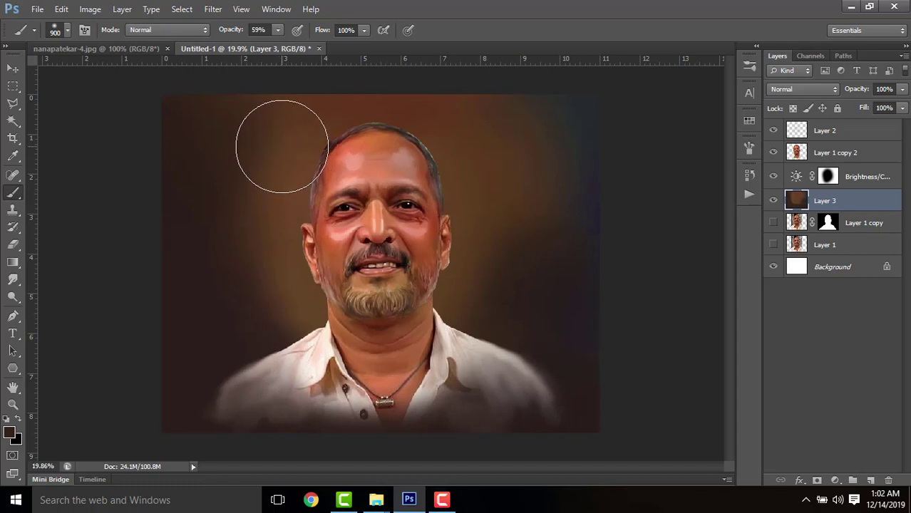
mouse_move(229, 112)
left_mouse_down()
mouse_move(270, 153)
mouse_move(237, 286)
mouse_move(263, 255)
mouse_move(246, 238)
left_mouse_up()
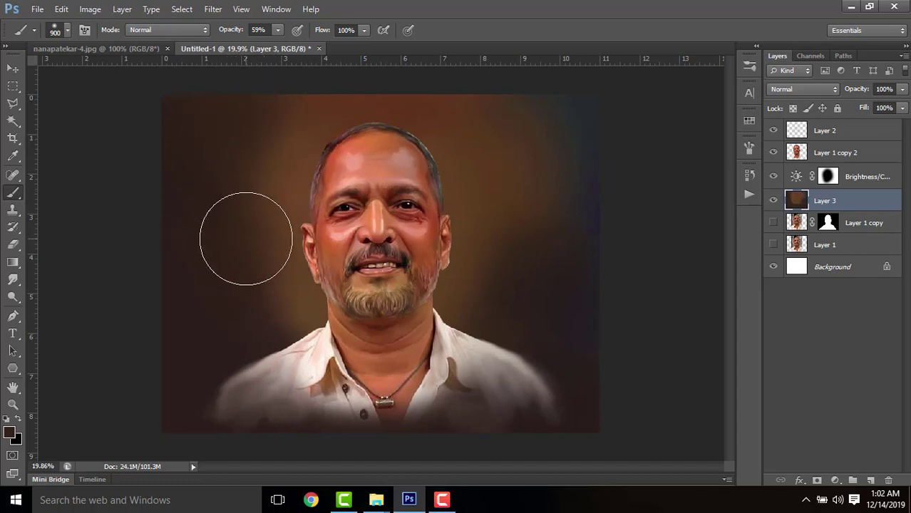
Step: Smudge the colour transitions of the Layer 3 background at 70% strength, varying the tip size between 250, 600 and 400 px
left_click(13, 279)
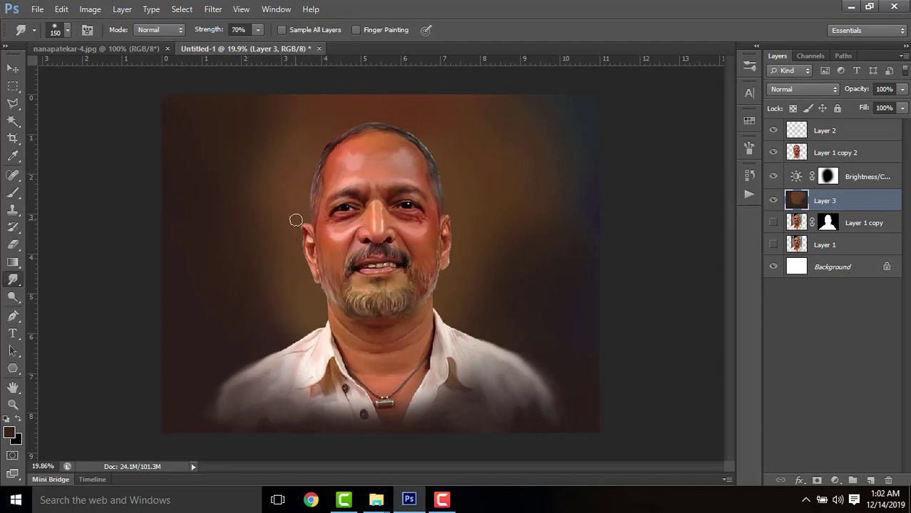
key("bracketleft")
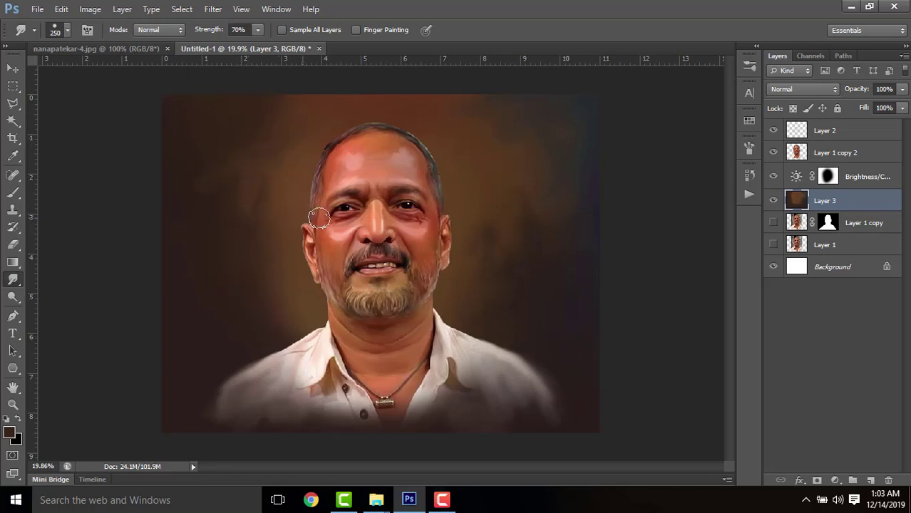
key("bracketright")
key("bracketright")
key("bracketright")
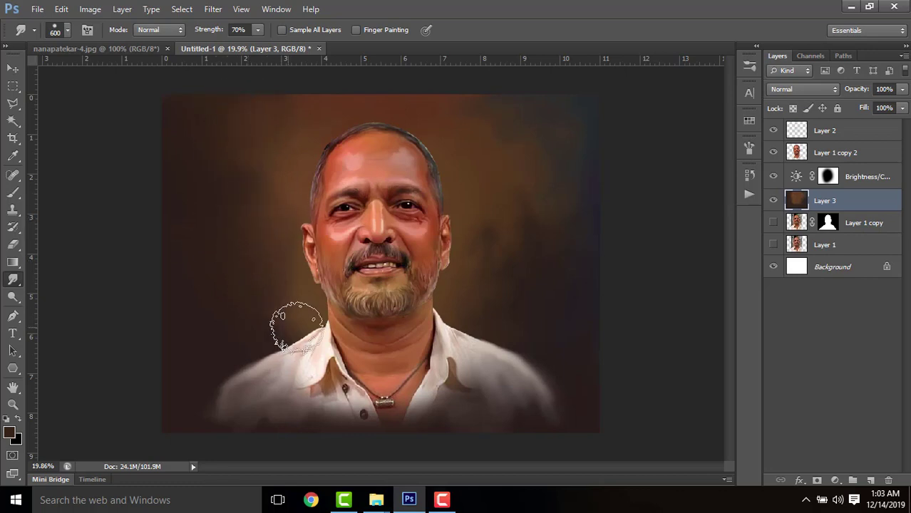
key("bracketleft")
key("bracketleft")
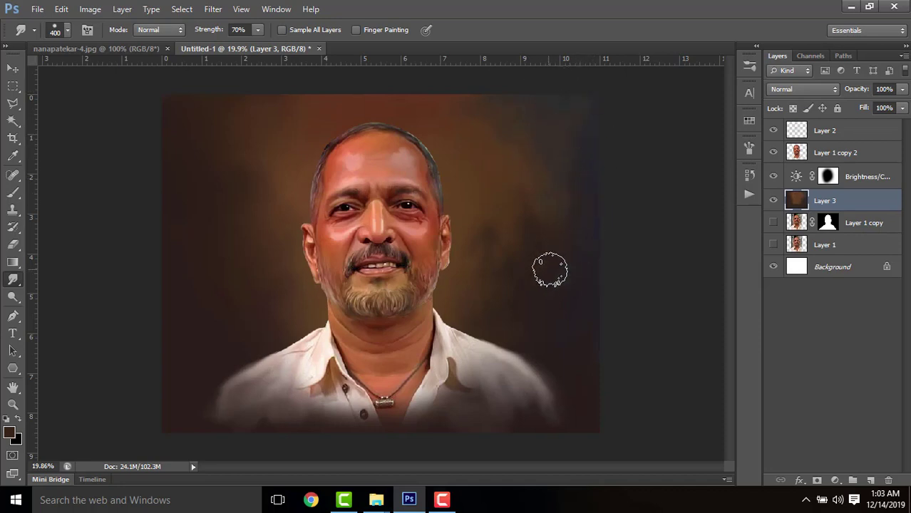
Step: Choose a textured Smudge tip and break up the background tones beside the head with it at 200 px
left_click(67, 30)
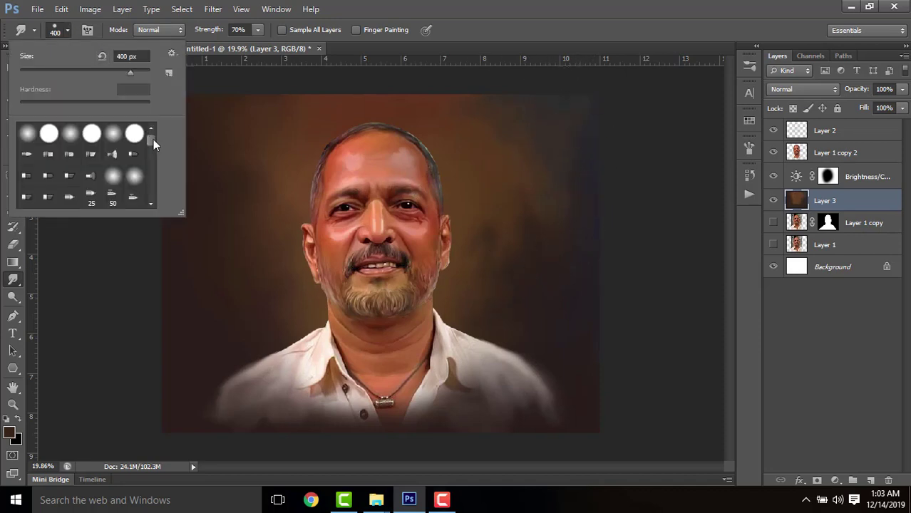
scroll(153, 139, "down", 3)
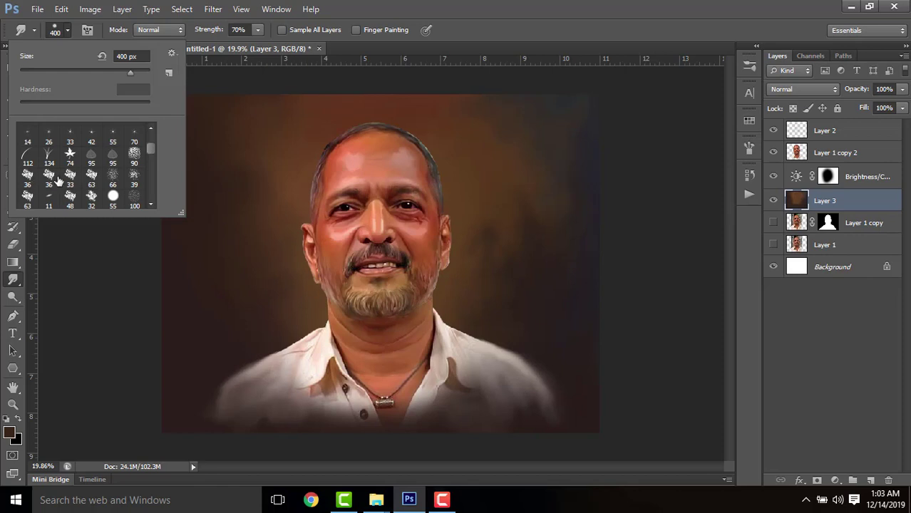
scroll(58, 181, "up", 2)
left_click(507, 164)
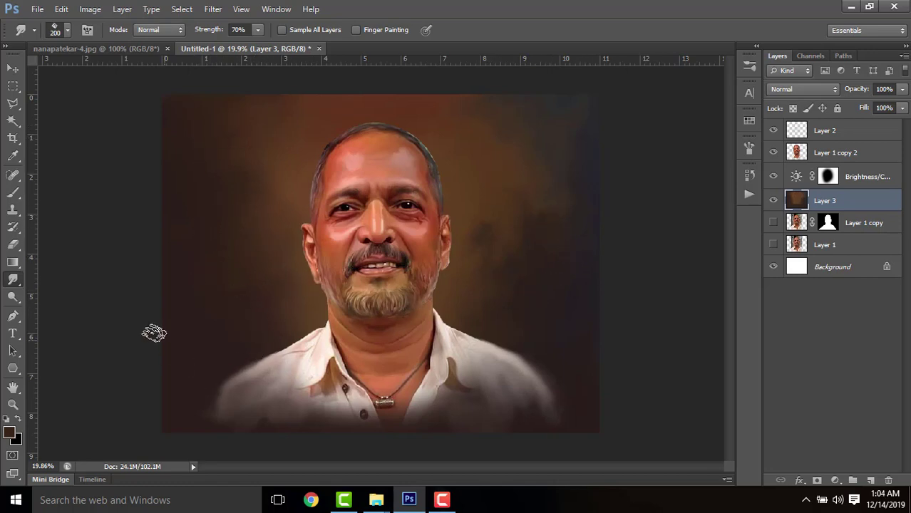
Step: Paint the lower sides of the background a darker brown with the 900 px brush, and blend them with the textured Smudge tip at 250 px
left_click(8, 432)
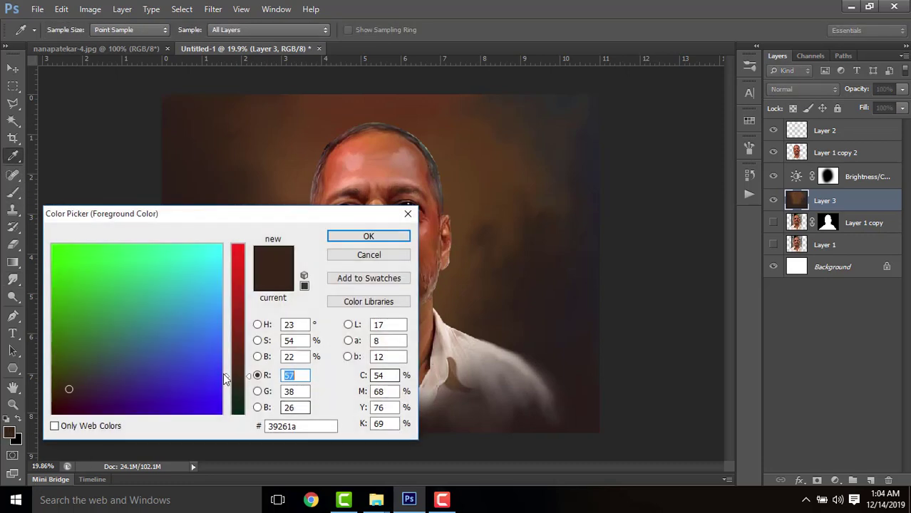
left_click(258, 324)
left_click(360, 236)
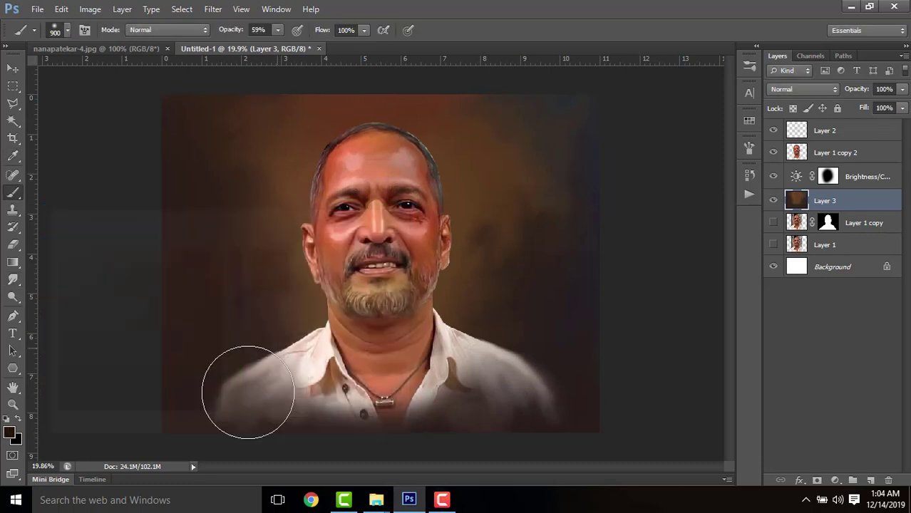
mouse_move(176, 359)
left_mouse_down()
mouse_move(151, 303)
mouse_move(168, 341)
left_mouse_up()
left_click(603, 352)
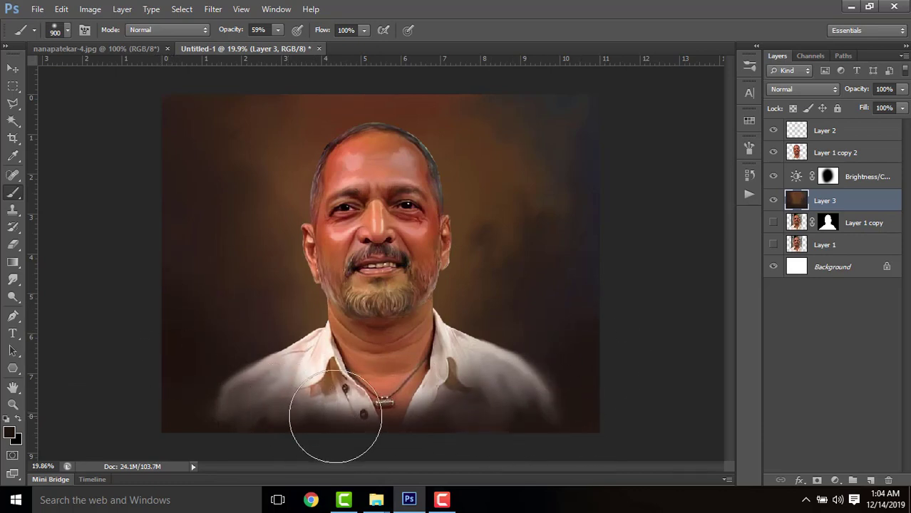
left_click(14, 280)
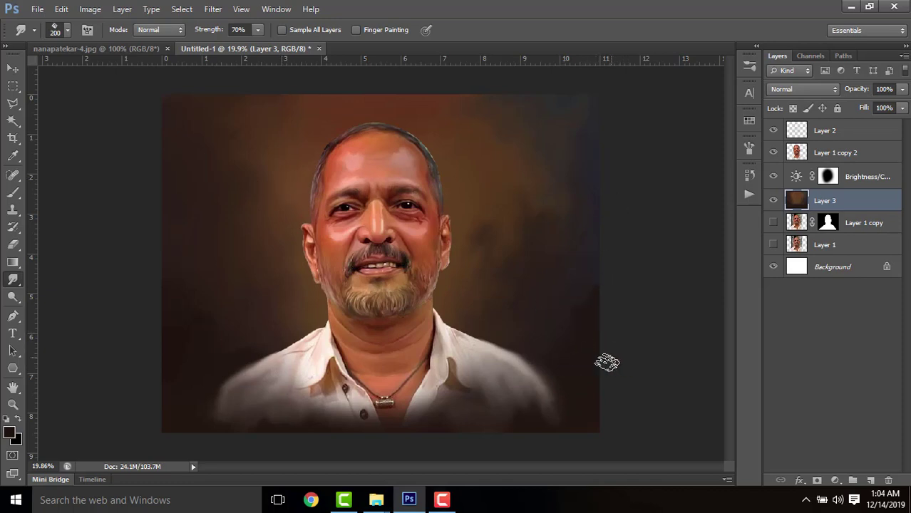
key("bracketright")
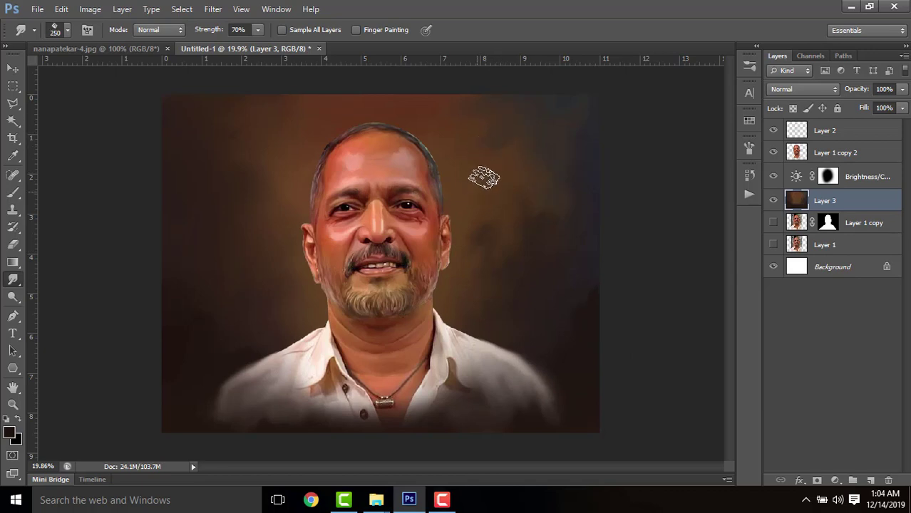
Step: Paint a golden tan glow around the head from the swatches, and smudge it into the background with the 250 px textured tip
left_click(12, 195)
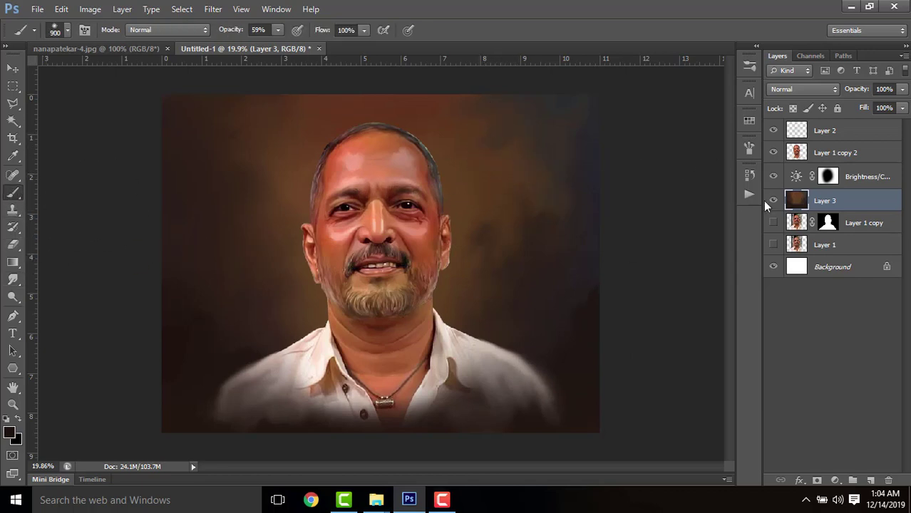
left_click(749, 121)
left_click(673, 183)
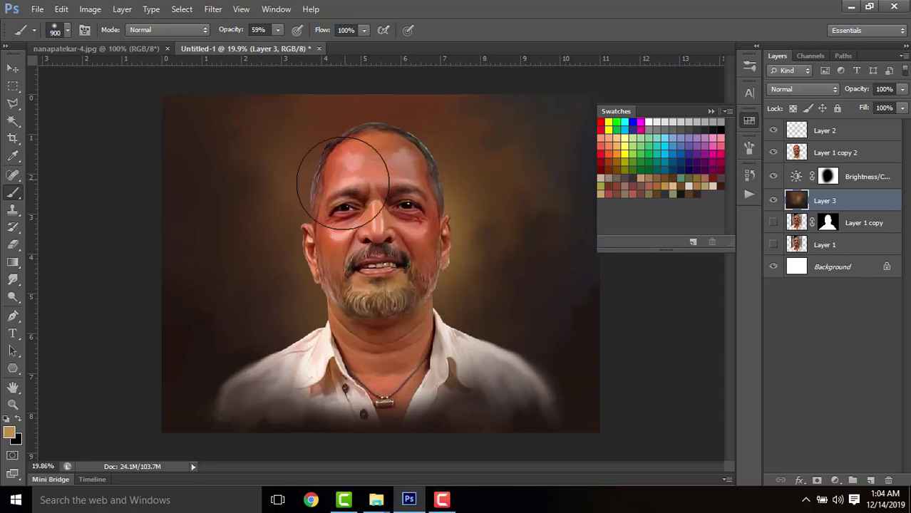
left_click(712, 112)
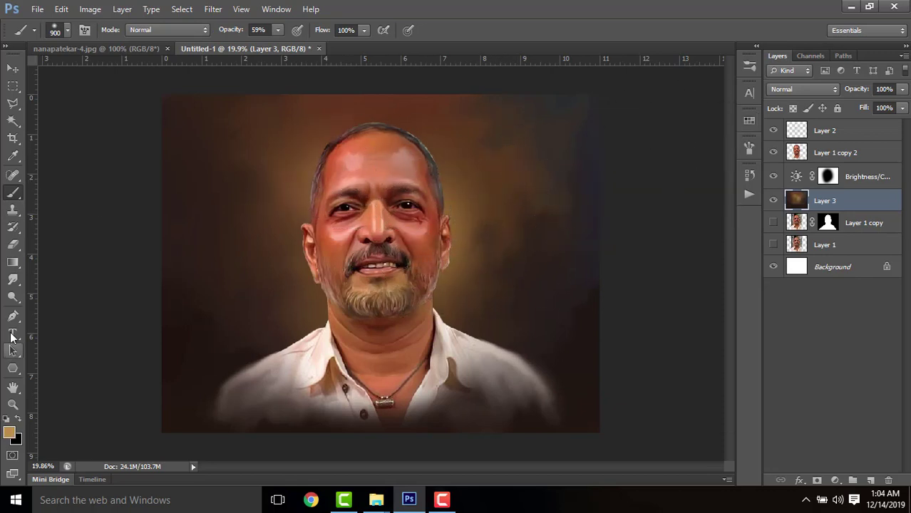
left_click(13, 279)
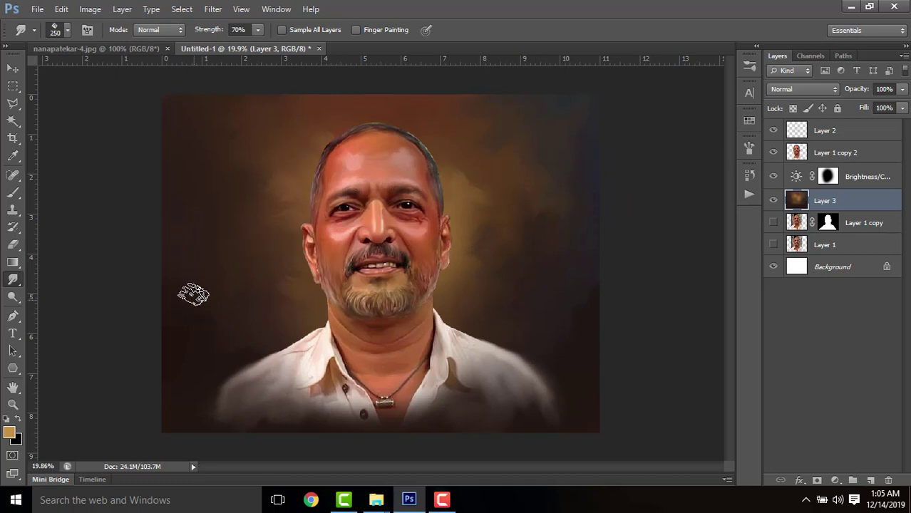
Step: Return to the 900 px brush and set the foreground colour to a very dark reddish brown (#281209)
left_click(13, 192)
key("x")
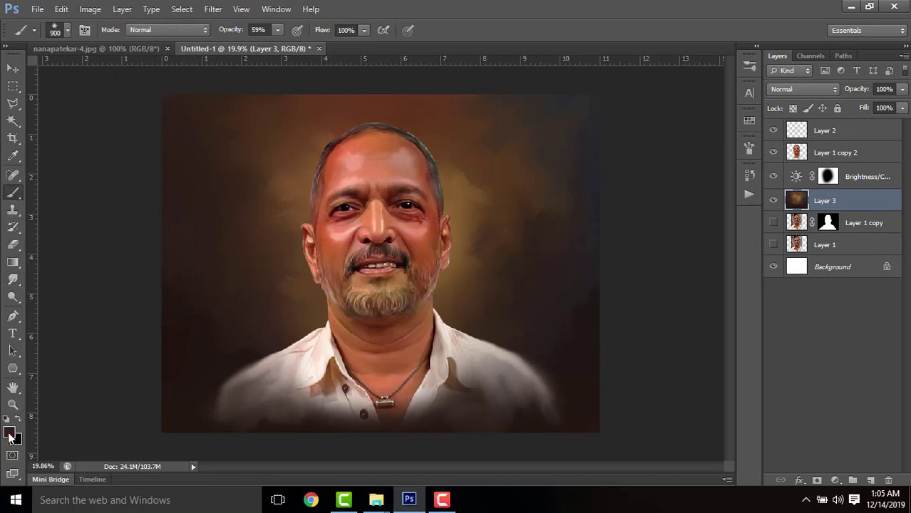
left_click(8, 434)
left_click(165, 380)
left_click_drag(169, 393, 184, 386)
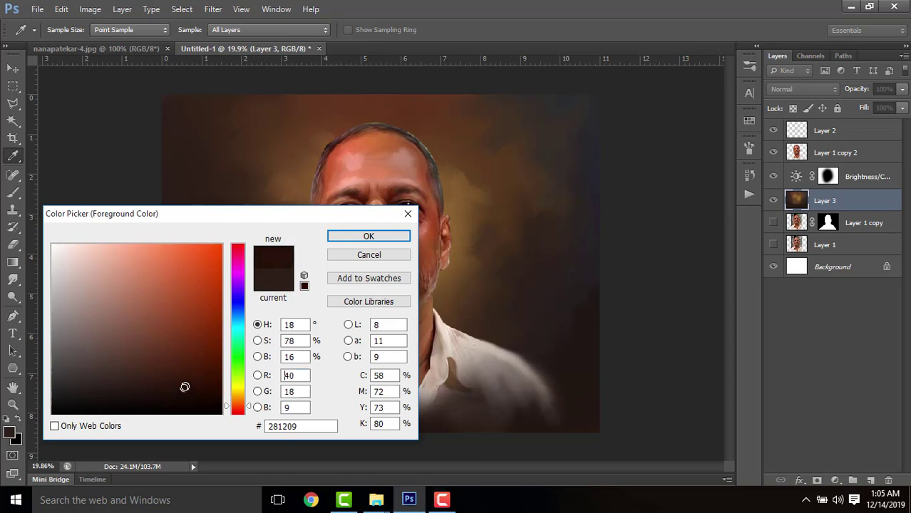
left_click(350, 236)
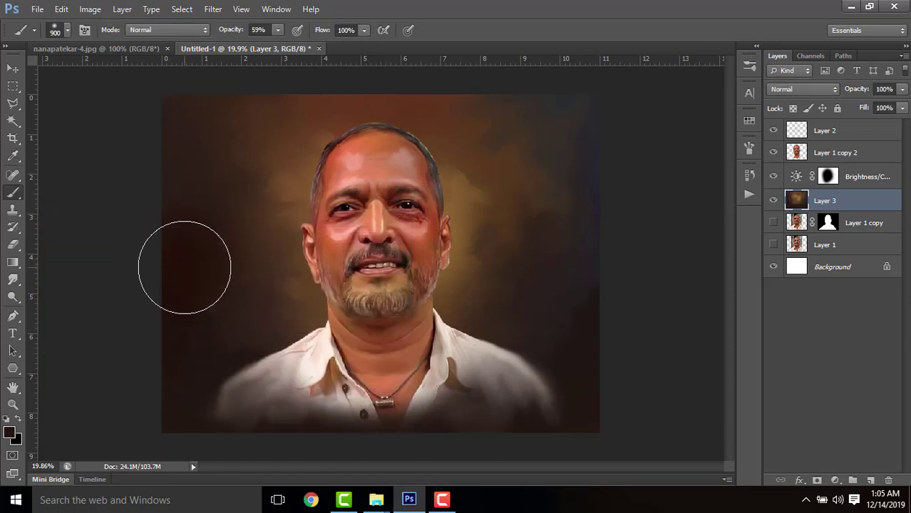
Step: Smudge the faded shoulder and lower edge of the shirt on Layer 1 copy 2 with the 250 px textured tip
left_click(13, 279)
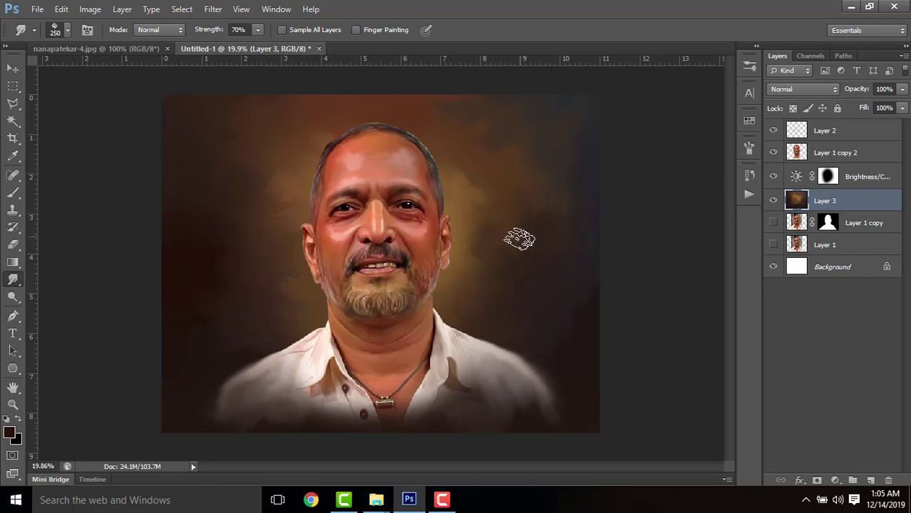
left_click(832, 156)
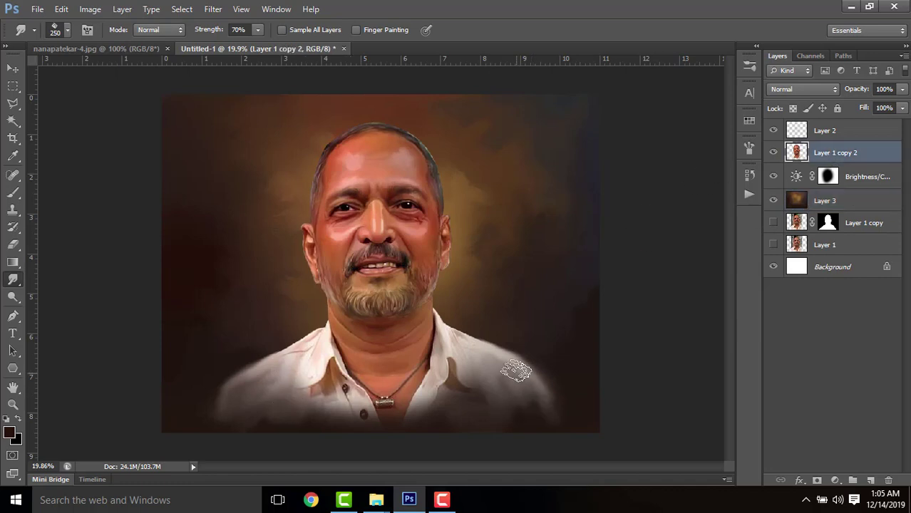
left_click_drag(522, 367, 530, 376)
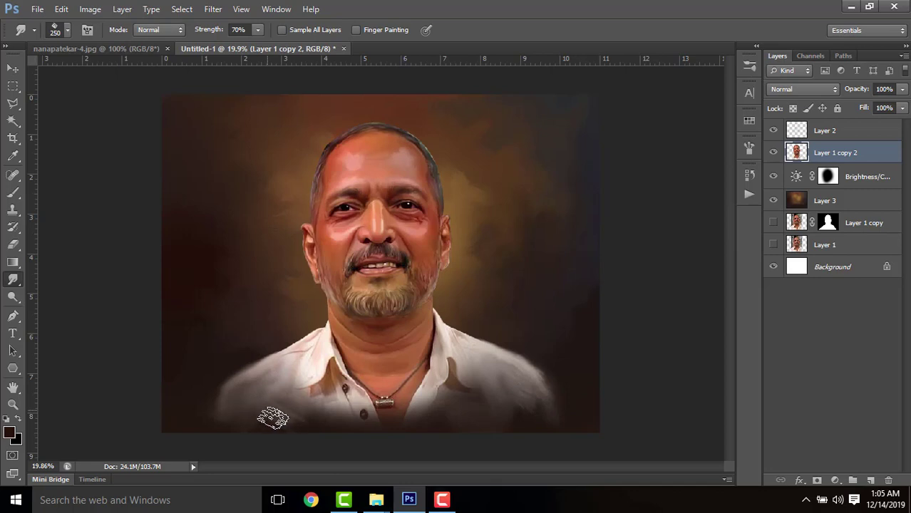
left_click_drag(301, 411, 277, 415)
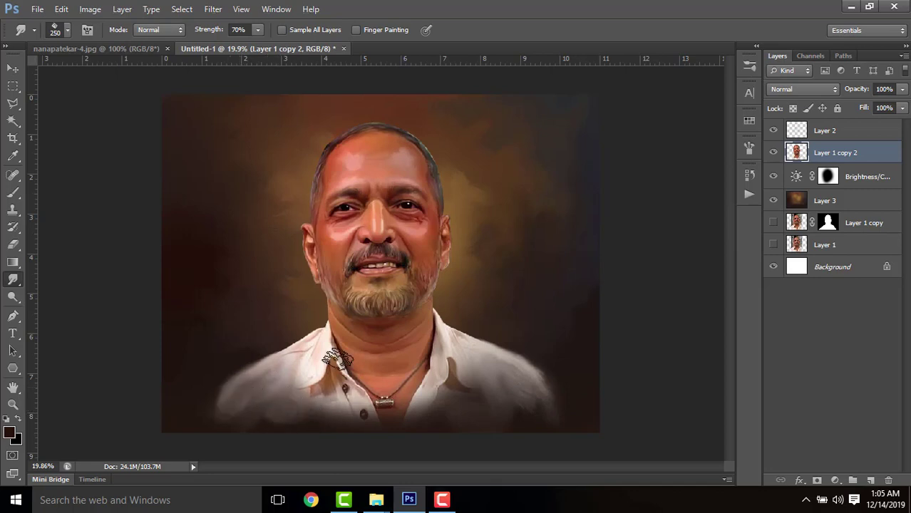
Step: Try erasing the shirt's faded lower edge with the 250 px Eraser and scaling Layer 1 copy 2 down slightly
left_click(13, 244)
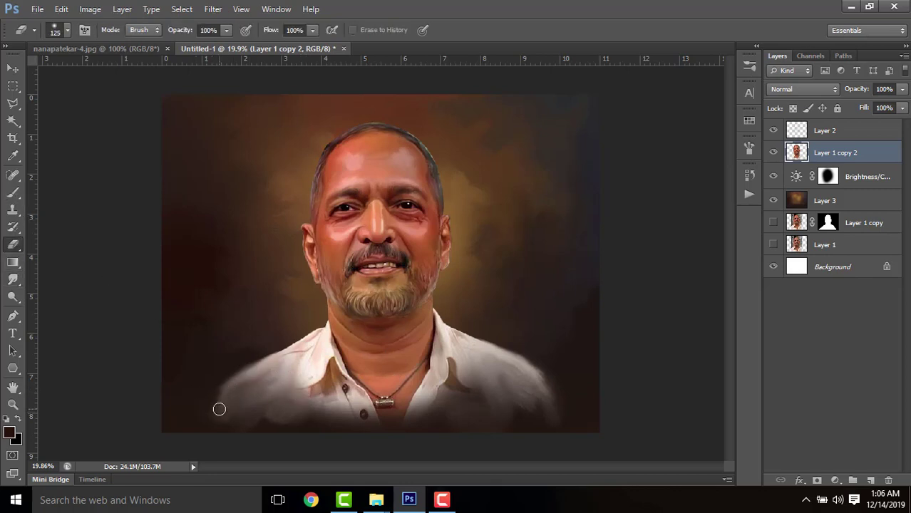
mouse_move(236, 423)
left_mouse_down()
mouse_move(326, 439)
mouse_move(565, 425)
mouse_move(351, 436)
left_mouse_up()
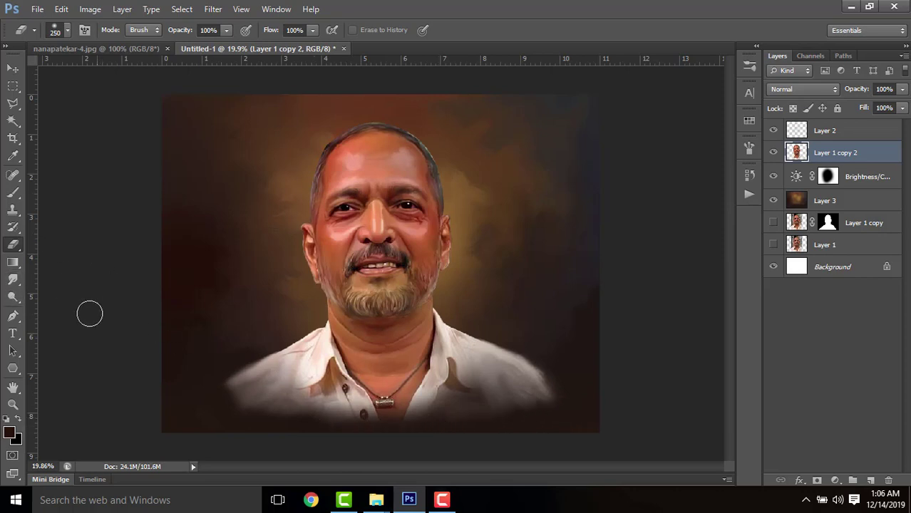
key("ctrl+t")
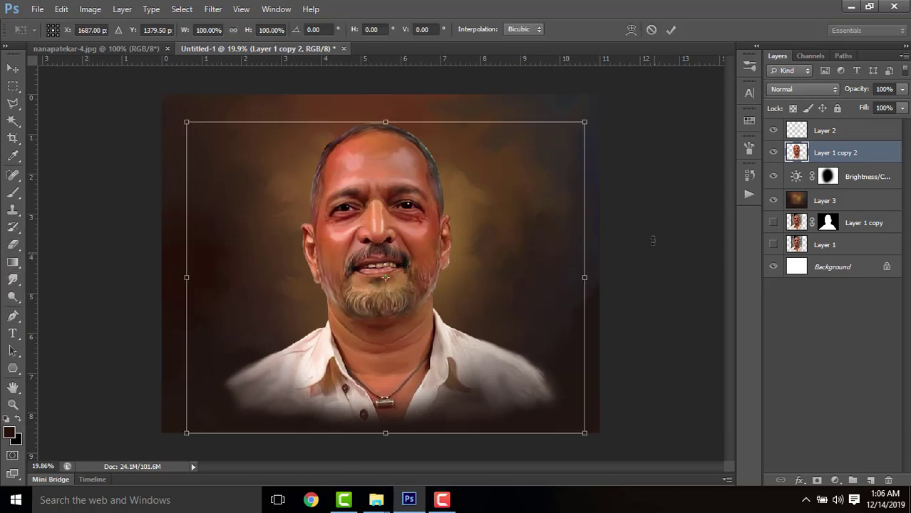
left_click_drag(585, 123, 583, 122)
left_click(671, 30)
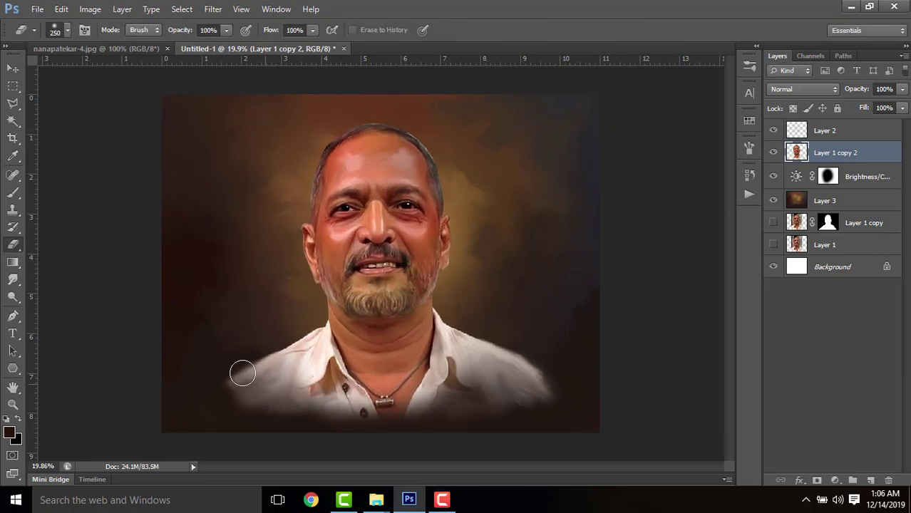
Step: Try smudging the left shoulder outward with the 150 px tip, and undo it together with the scaling and erasing
left_click(13, 279)
mouse_move(246, 383)
left_mouse_down()
mouse_move(219, 401)
mouse_move(270, 395)
mouse_move(226, 405)
left_mouse_up()
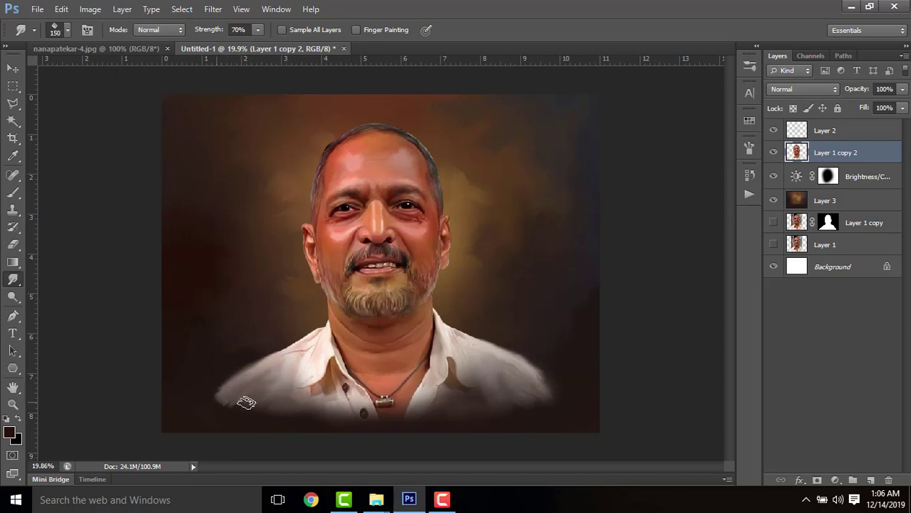
key("ctrl+alt+z")
key("ctrl+alt+z")
key("ctrl+alt+z")
key("ctrl+alt+z")
key("ctrl+alt+z")
key("ctrl+alt+z")
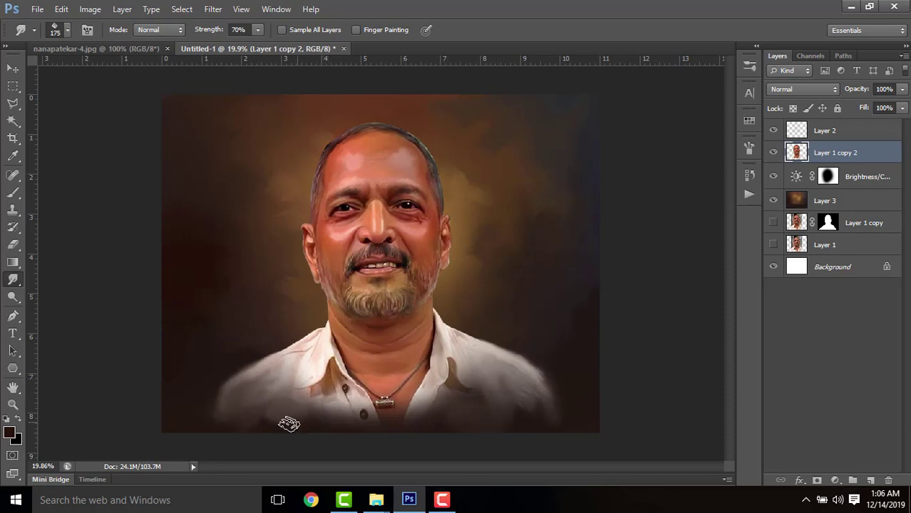
Step: Enlarge the textured Smudge tip to 300 px and smudge the right shoulder's edge into the background
key("bracketright")
key("bracketright")
key("bracketright")
key("bracketright")
key("bracketright")
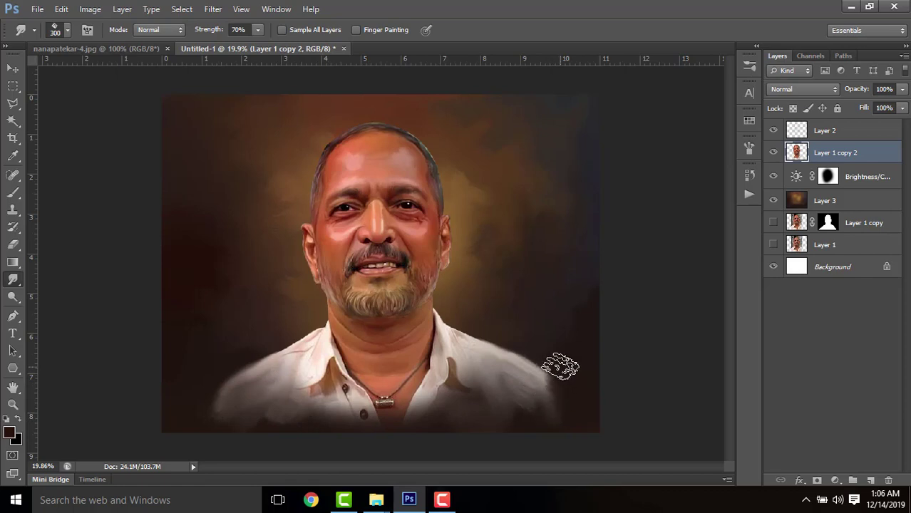
mouse_move(561, 366)
left_mouse_down()
mouse_move(566, 395)
mouse_move(575, 385)
mouse_move(570, 377)
mouse_move(576, 389)
left_mouse_up()
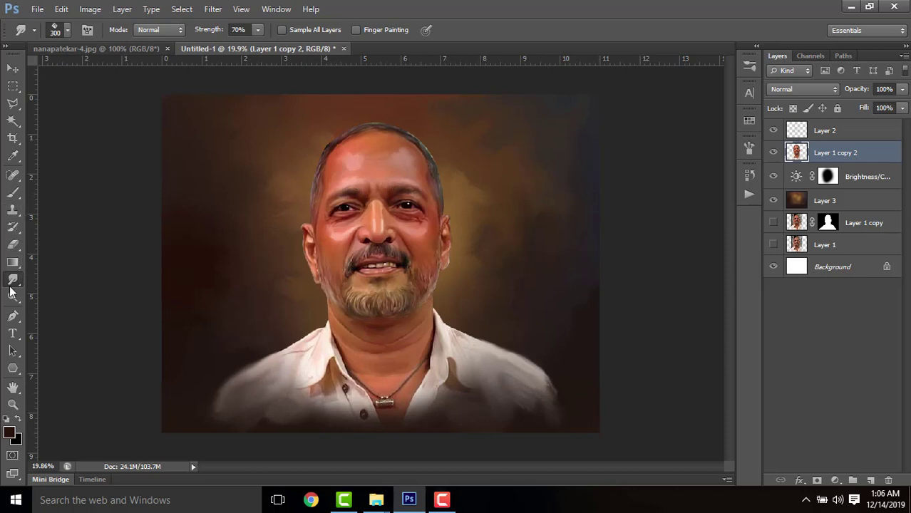
Step: Fade the shirt's lower and outer edges on Layer 1 copy 2 with a 1400 px Eraser at 58% opacity
left_click(15, 243)
key("bracketright")
key("bracketright")
key("bracketright")
key("bracketright")
key("bracketright")
key("bracketright")
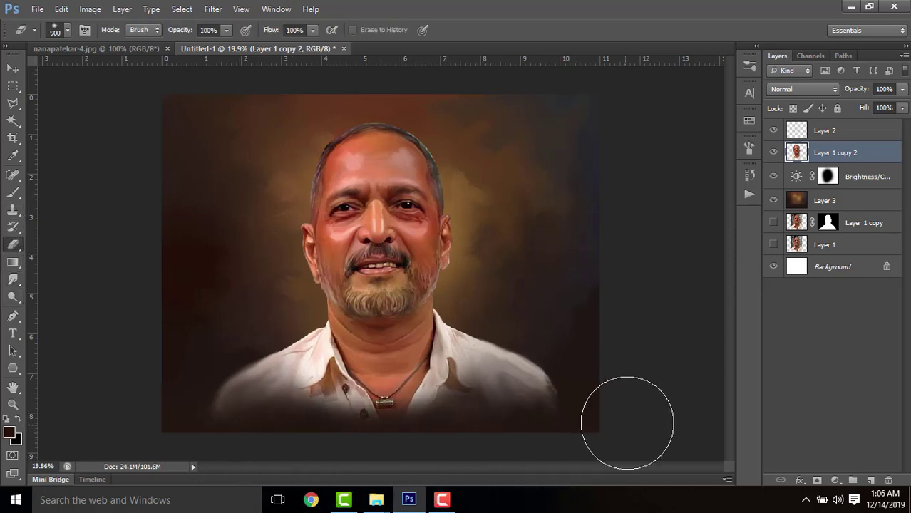
key("bracketright")
key("bracketright")
key("bracketright")
key("bracketright")
key("bracketright")
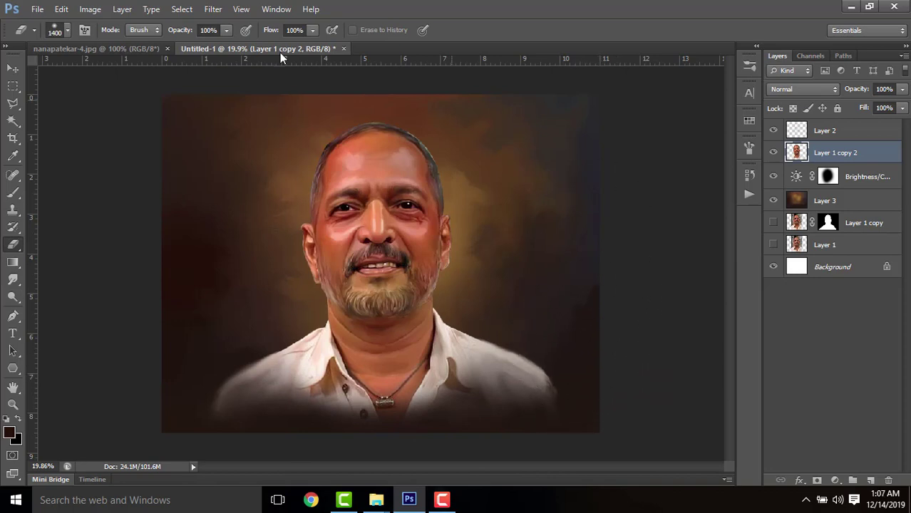
mouse_move(620, 300)
left_mouse_down()
mouse_move(614, 370)
mouse_move(587, 365)
mouse_move(617, 407)
left_mouse_up()
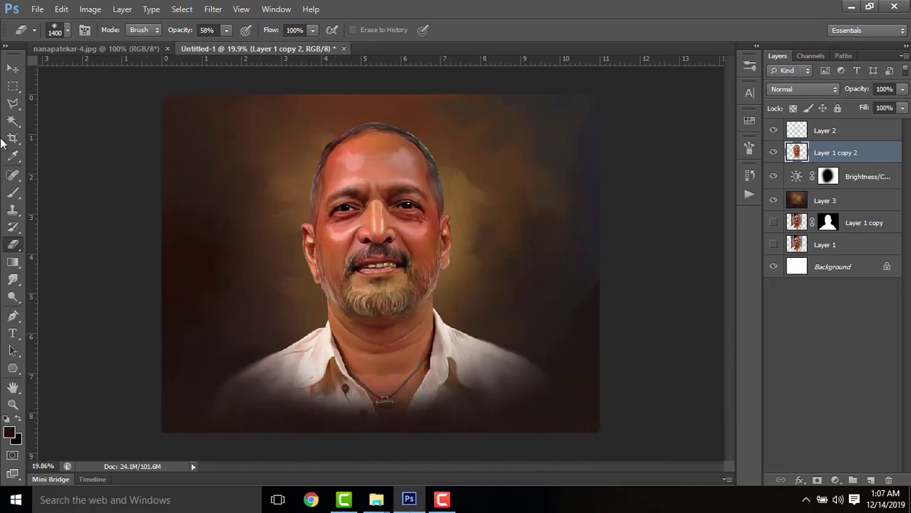
Step: Add a new layer above Layer 1 copy 2 and choose the 534 px scattered-dot tip for the Smudge tool
left_click(9, 73)
scroll(540, 312, "down", 2)
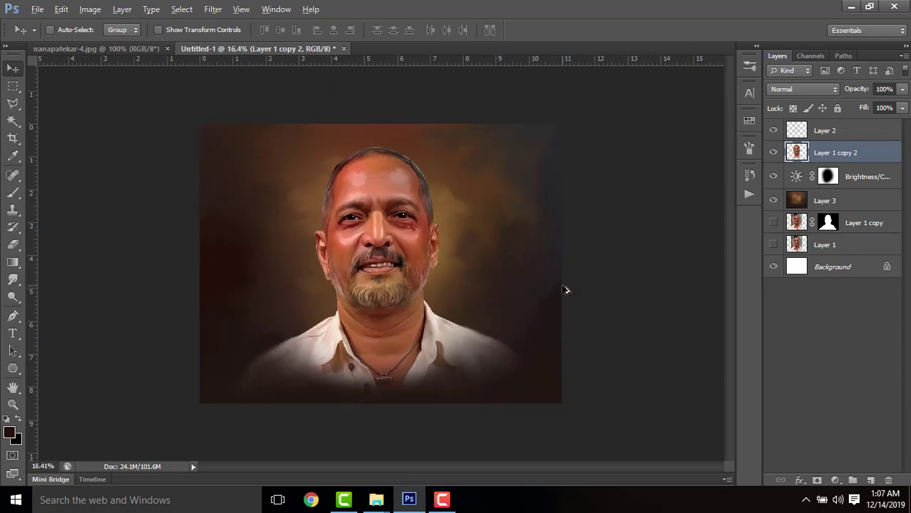
scroll(564, 288, "up", 1)
scroll(516, 244, "up", 5)
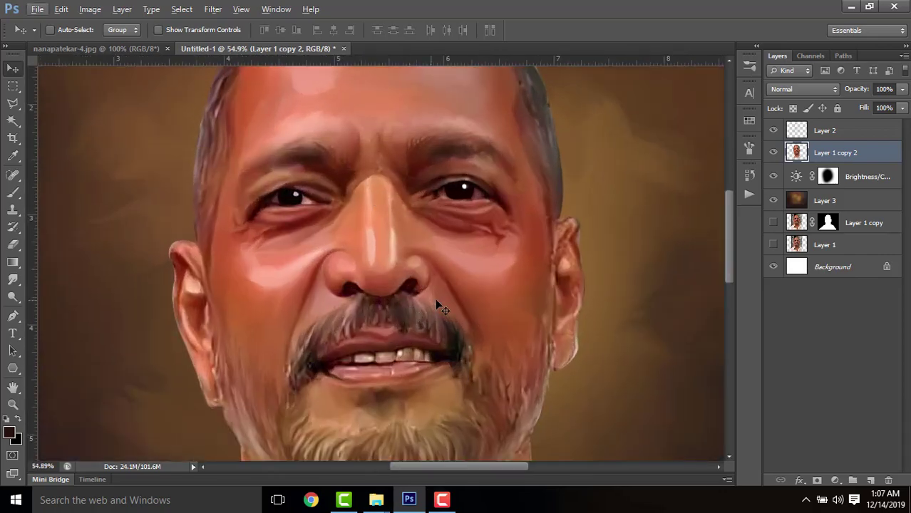
left_click(870, 480)
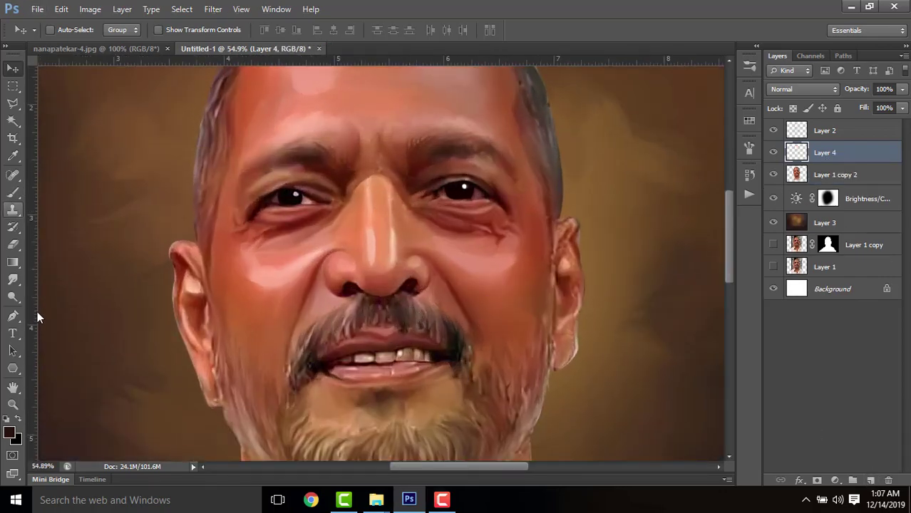
left_click(13, 279)
left_click(67, 31)
left_click_drag(153, 143, 152, 191)
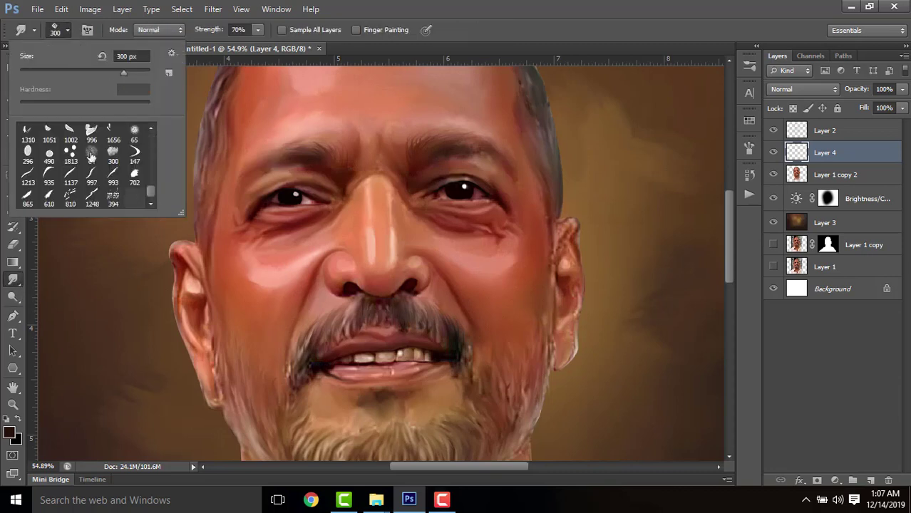
scroll(92, 158, "up", 8)
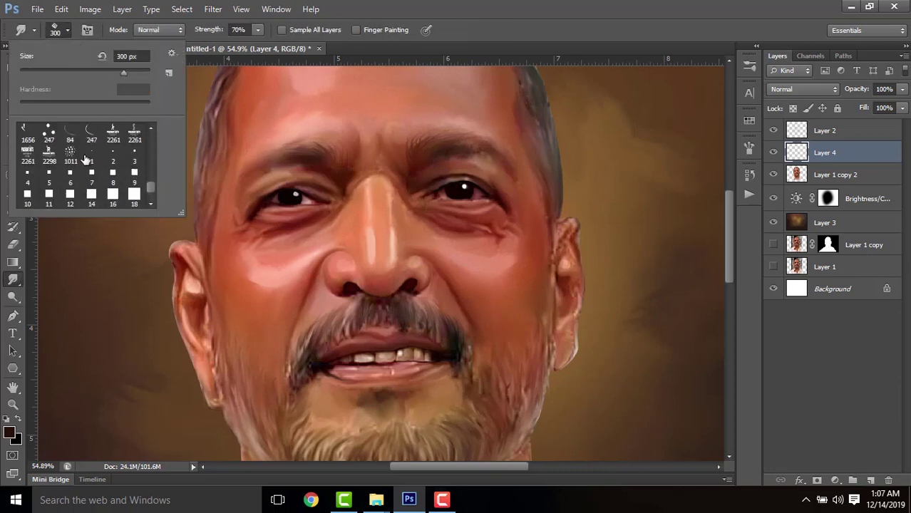
scroll(66, 173, "down", 3)
left_click(54, 136)
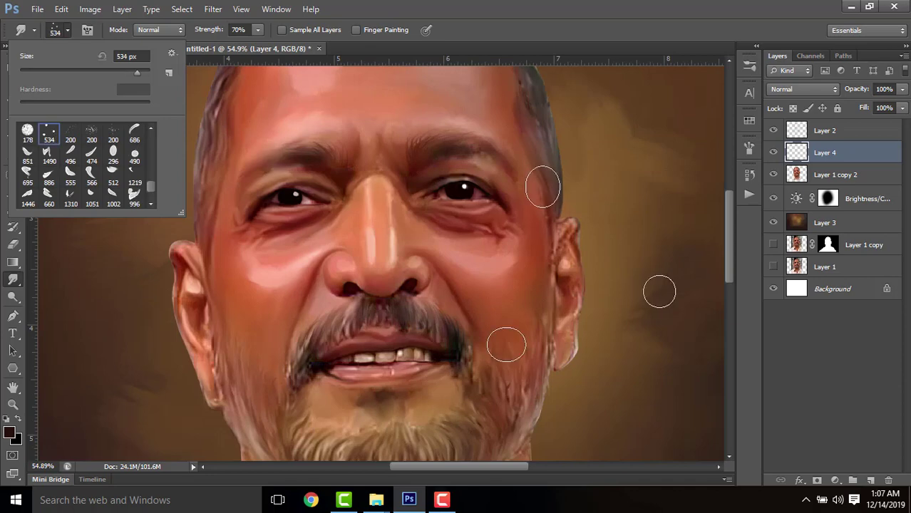
key("Return")
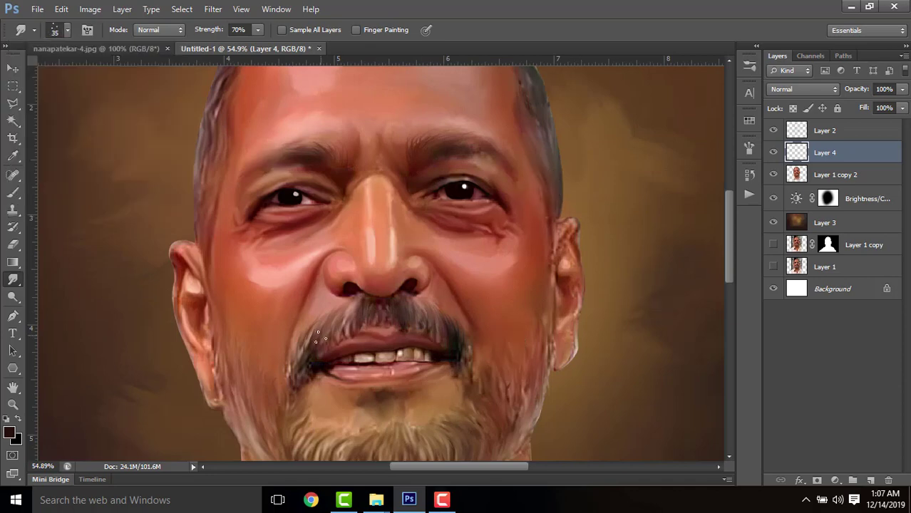
Step: Set the foreground colour to a light cyan
left_click(9, 432)
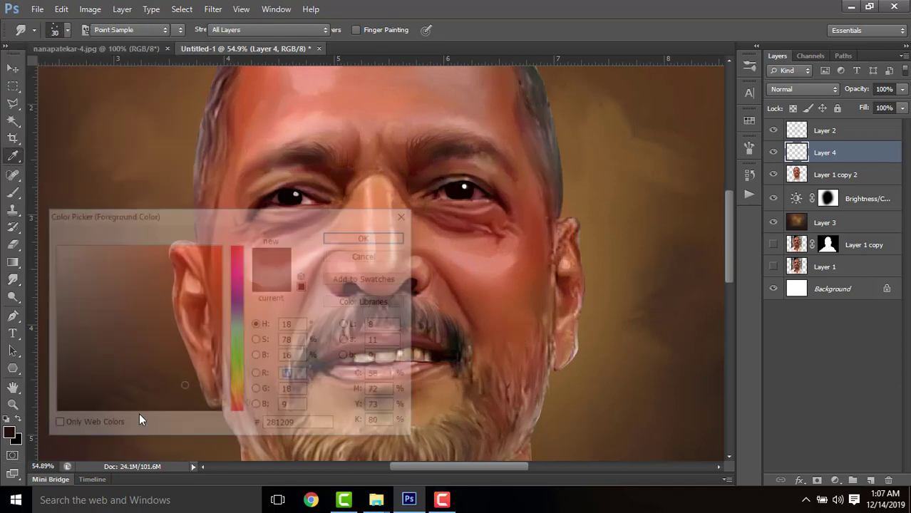
left_click(237, 326)
left_click(212, 246)
left_click(216, 243)
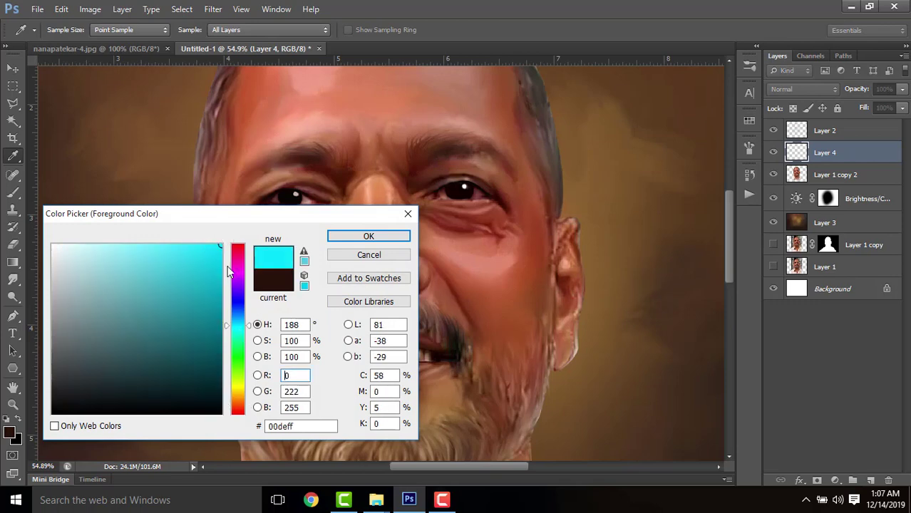
left_click(175, 245)
left_click(367, 236)
Step: Set the Smudge strength to 87% and paint fine cyan hair strokes along the moustache's left half with the 15 px tip
key("r")
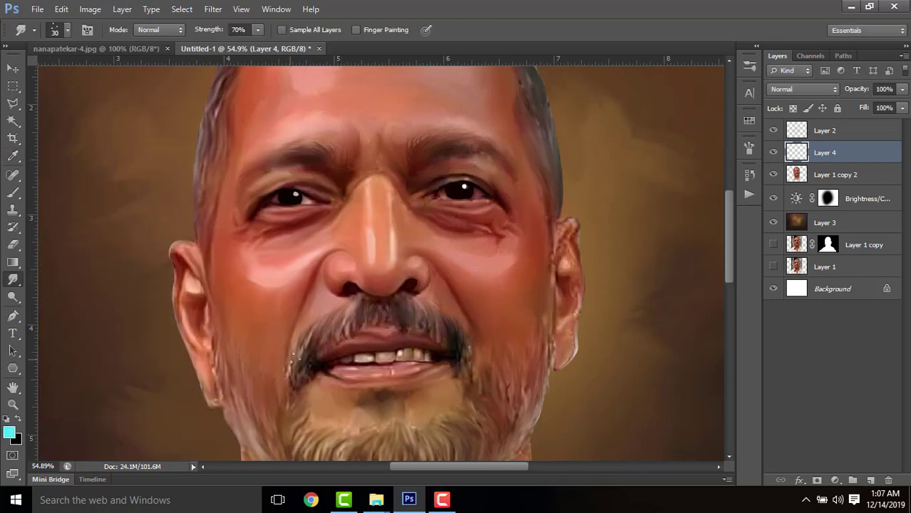
scroll(307, 313, "up", 5)
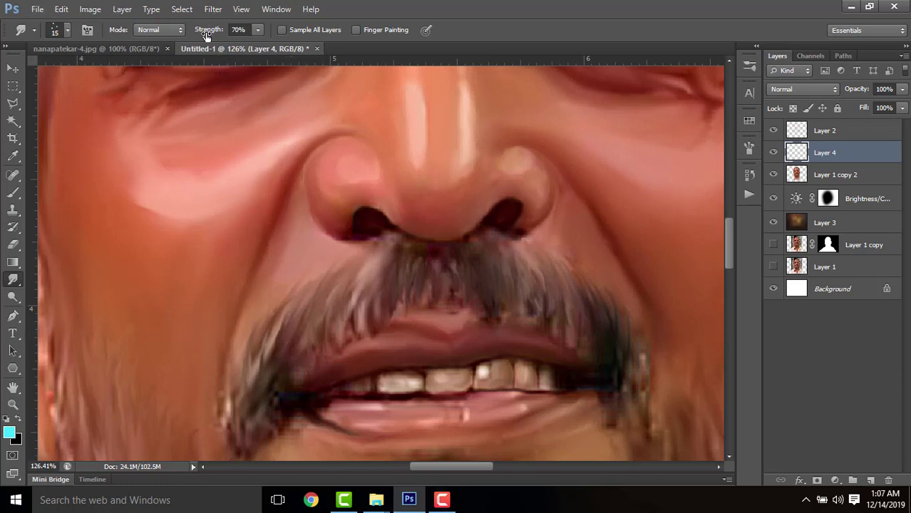
left_click_drag(205, 33, 210, 34)
mouse_move(296, 328)
left_mouse_down()
mouse_move(290, 358)
mouse_move(342, 275)
mouse_move(322, 347)
left_mouse_up()
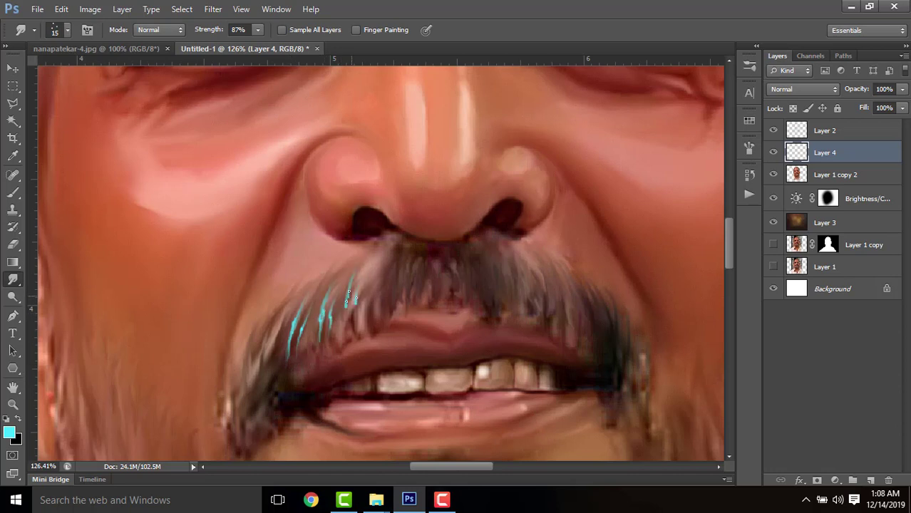
left_click_drag(349, 295, 351, 327)
left_click_drag(376, 264, 375, 315)
left_click_drag(403, 251, 405, 306)
Step: Paint cyan hair strokes along the moustache's right half at 15 px, undoing and redrawing the strokes that do not fit
left_click_drag(595, 294, 591, 350)
mouse_move(580, 308)
left_mouse_down()
mouse_move(577, 287)
mouse_move(575, 332)
mouse_move(591, 342)
mouse_move(576, 287)
mouse_move(576, 334)
left_mouse_up()
key("ctrl+alt+z")
key("ctrl+alt+z")
key("ctrl+alt+z")
left_click_drag(557, 268, 559, 301)
left_click_drag(555, 298, 558, 324)
left_click_drag(536, 263, 539, 293)
left_click_drag(535, 277, 536, 312)
left_click_drag(520, 255, 522, 285)
left_click_drag(523, 271, 524, 308)
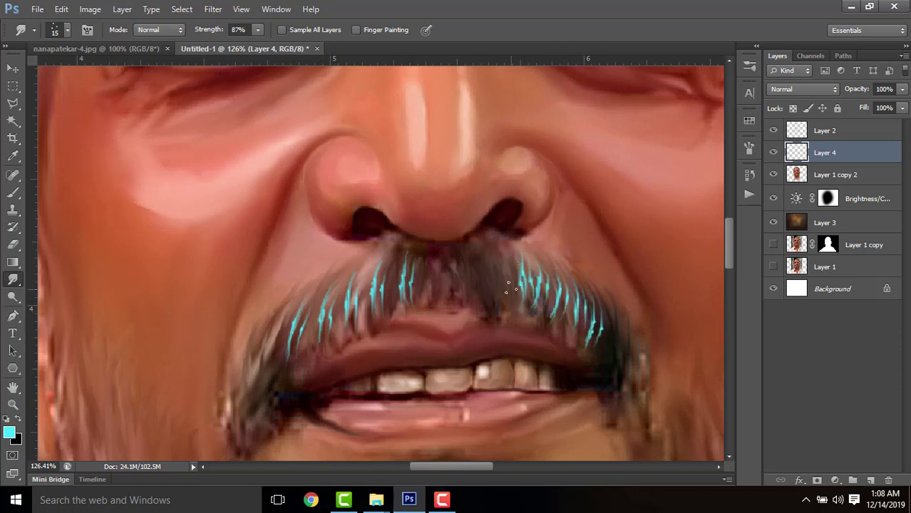
Step: Fill in cyan hair strokes at the centre of the moustache and at both outer ends
left_click_drag(500, 248, 502, 281)
left_click_drag(503, 271, 505, 305)
left_click_drag(423, 255, 424, 300)
left_click_drag(432, 263, 433, 301)
left_click_drag(482, 248, 483, 279)
left_click_drag(487, 271, 489, 302)
mouse_move(263, 325)
left_mouse_down()
mouse_move(258, 388)
mouse_move(278, 350)
left_mouse_up()
left_click_drag(278, 343, 275, 376)
left_click_drag(617, 303, 613, 367)
Step: Lower Layer 4's opacity to 64%
scroll(513, 296, "down", 3)
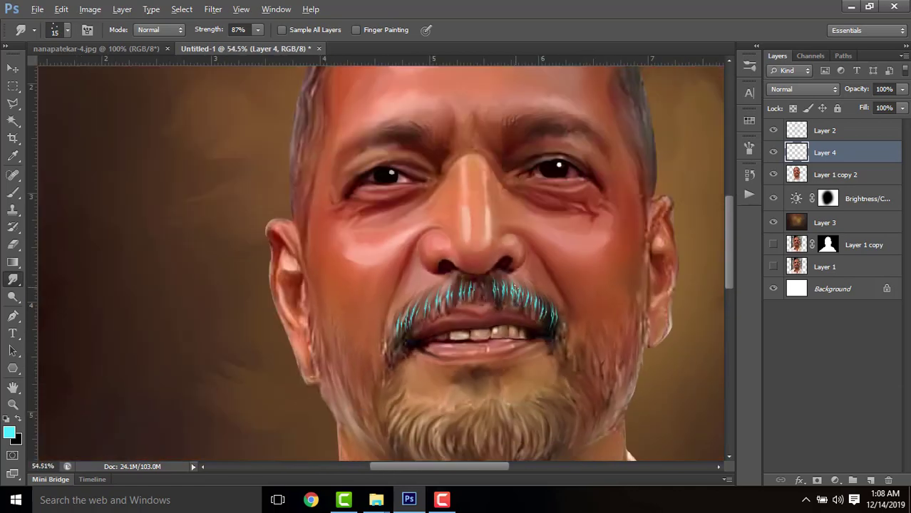
scroll(514, 287, "down", 2)
left_click_drag(858, 93, 835, 94)
scroll(585, 292, "down", 3)
scroll(594, 322, "up", 4)
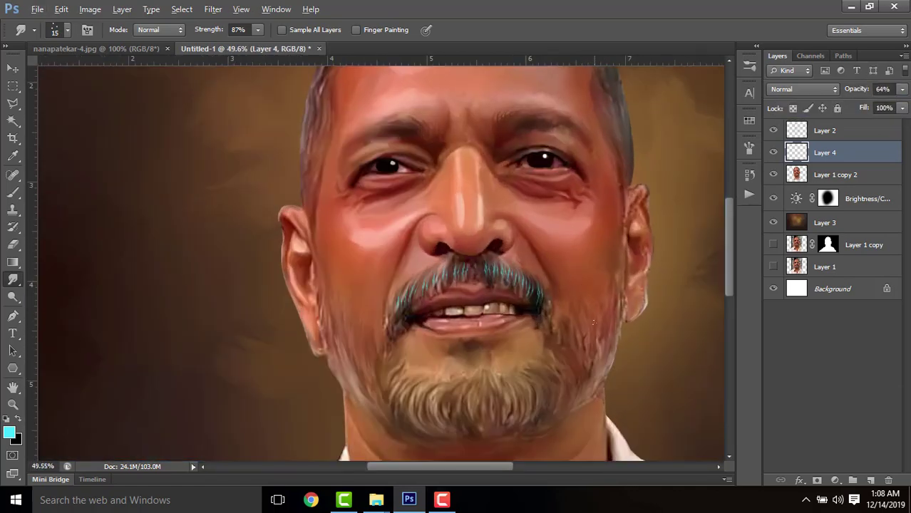
Step: Paint cyan hair strokes across the chin beard and on the cheek stubble with the 20 px tip
scroll(608, 317, "up", 1)
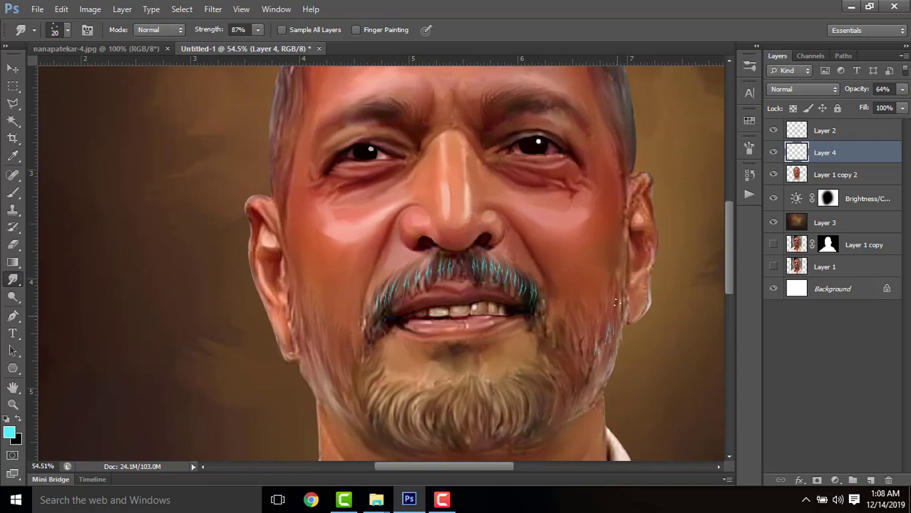
scroll(584, 323, "up", 3)
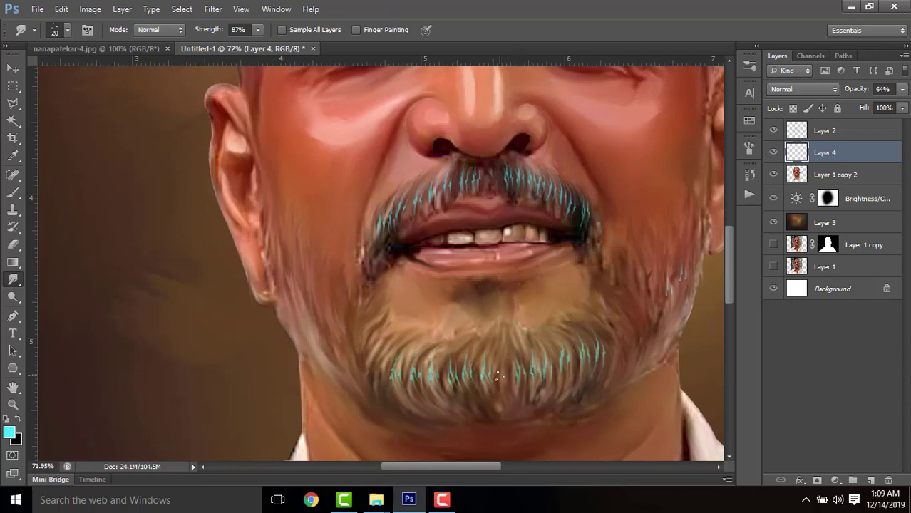
left_click_drag(497, 375, 503, 359)
left_click_drag(293, 255, 283, 235)
left_click_drag(312, 276, 302, 241)
Step: Change the foreground colour to a paler cyan
scroll(568, 277, "down", 7)
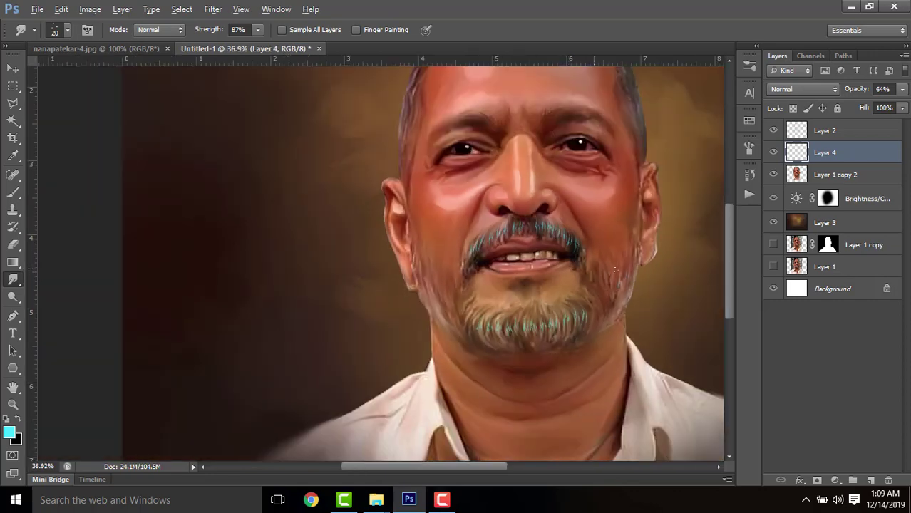
left_click(9, 433)
left_click(139, 248)
key("Return")
Step: Try painting pale hair strokes on the right cheek stubble on Layer 4, and undo them
scroll(607, 271, "up", 3)
left_click_drag(630, 283, 626, 305)
left_click_drag(620, 291, 615, 318)
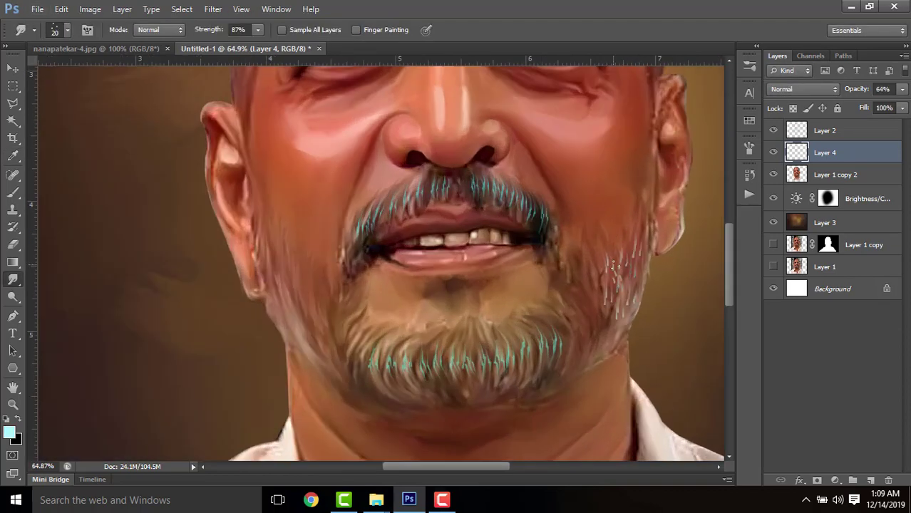
key("ctrl+alt+z")
key("ctrl+alt+z")
key("ctrl+alt+z")
key("ctrl+alt+z")
key("ctrl+alt+z")
key("ctrl+alt+z")
Step: Add a new layer above Layer 4 and paint pale cyan hair strokes over the right cheek stubble down to the jaw
left_click(870, 480)
left_click_drag(624, 251, 628, 271)
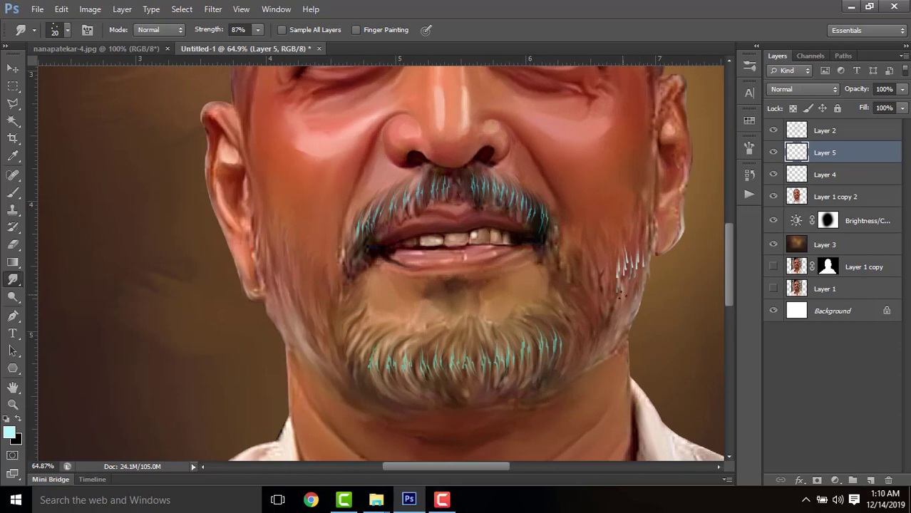
left_click_drag(636, 240, 633, 290)
left_click_drag(634, 285, 612, 329)
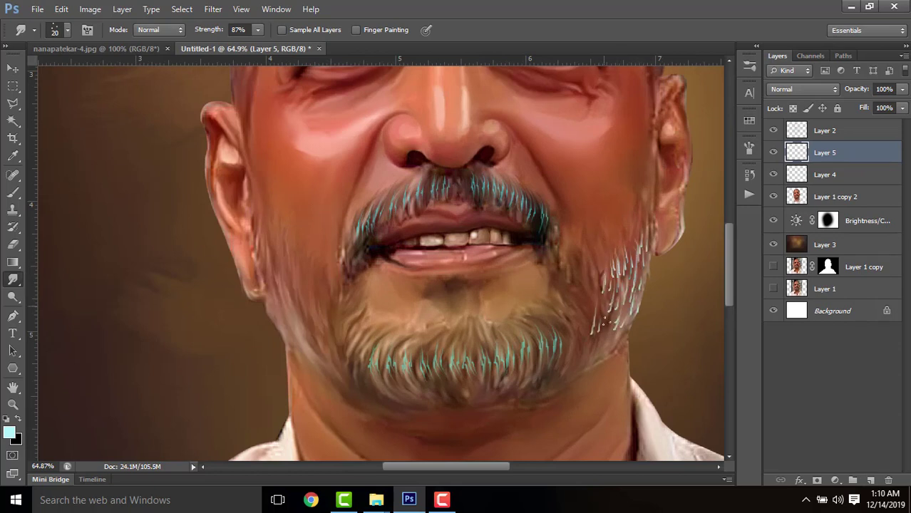
left_click_drag(607, 332, 576, 369)
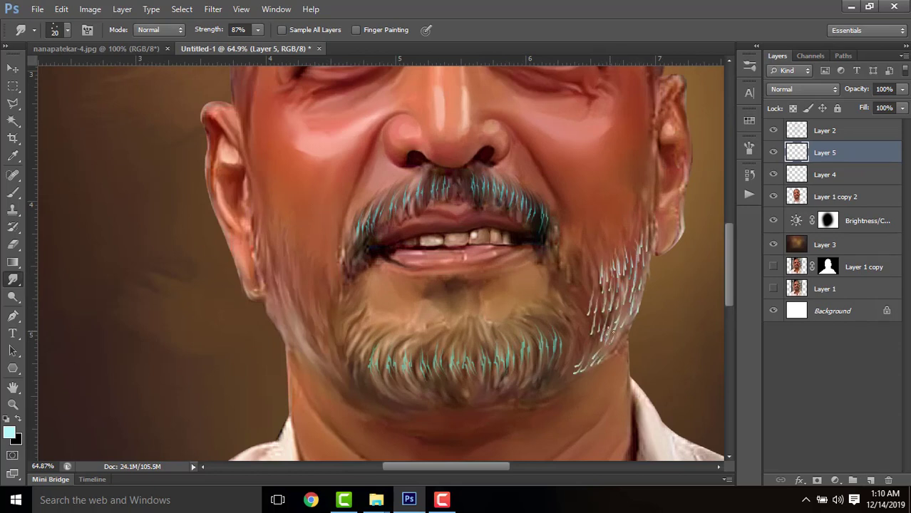
mouse_move(559, 314)
left_mouse_down()
mouse_move(579, 339)
mouse_move(547, 393)
mouse_move(560, 341)
left_mouse_up()
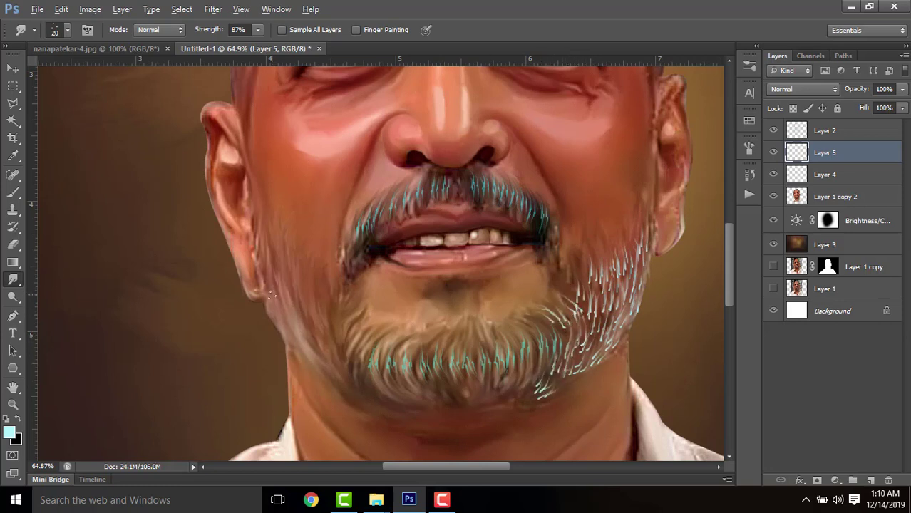
Step: Paint matching pale cyan hair strokes over the left cheek stubble, from beside the ear down to the chin beard
mouse_move(270, 294)
left_mouse_down()
mouse_move(290, 329)
mouse_move(281, 320)
mouse_move(287, 313)
mouse_move(336, 374)
left_mouse_up()
left_click_drag(275, 281, 283, 305)
left_click_drag(263, 258, 267, 280)
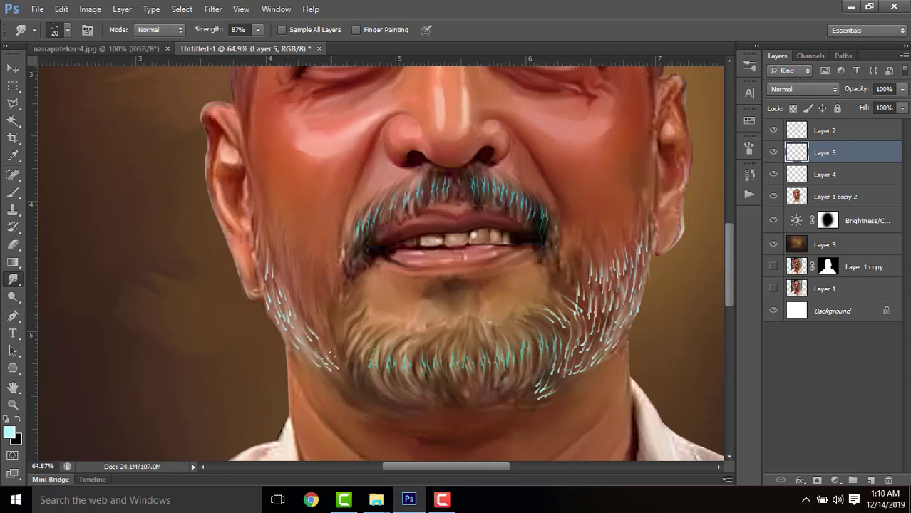
left_click_drag(272, 248, 279, 273)
left_click_drag(288, 272, 298, 292)
left_click_drag(285, 250, 296, 273)
mouse_move(305, 268)
left_mouse_down()
mouse_move(289, 233)
mouse_move(328, 331)
mouse_move(341, 306)
mouse_move(349, 316)
mouse_move(352, 332)
mouse_move(340, 340)
mouse_move(370, 349)
left_mouse_up()
Step: Paint pale cyan hair strokes across the top and lower edge of the chin beard
left_click_drag(381, 333, 389, 354)
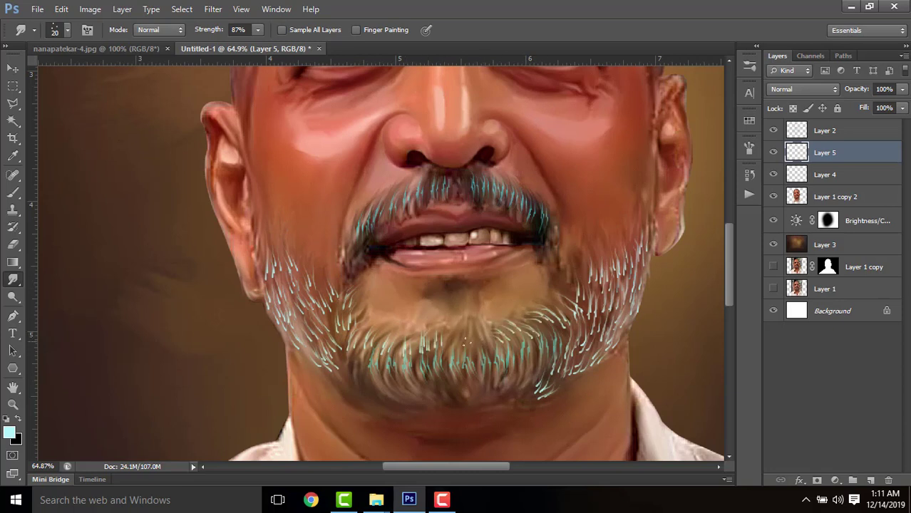
left_click_drag(443, 328, 450, 348)
left_click_drag(457, 324, 465, 345)
left_click_drag(382, 374, 389, 396)
left_click_drag(399, 379, 428, 402)
left_click_drag(521, 355, 528, 383)
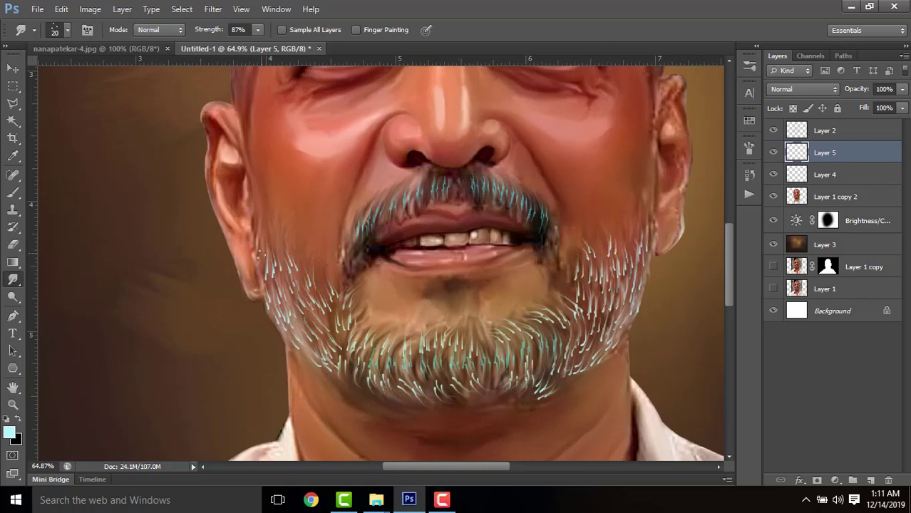
Step: Lower Layer 5's opacity to 22%
key("ctrl+0")
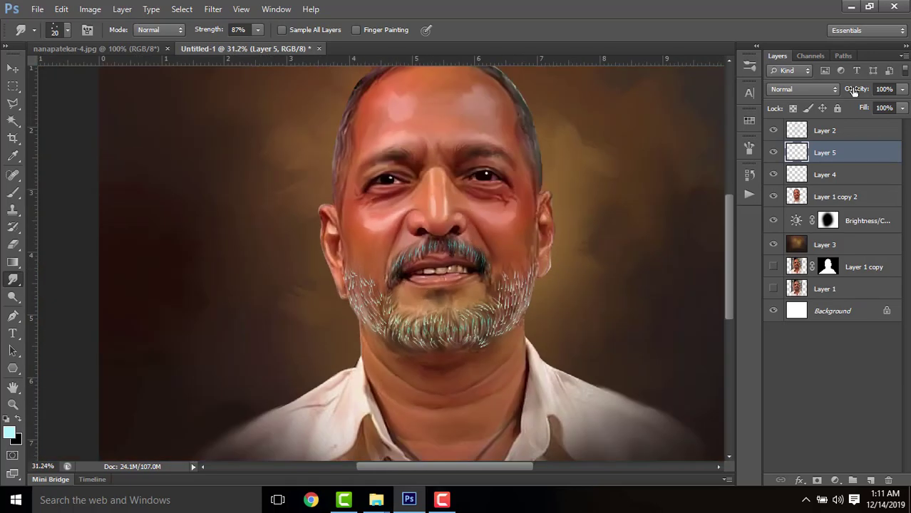
left_click_drag(853, 91, 801, 94)
scroll(543, 262, "up", 7)
scroll(543, 263, "down", 4)
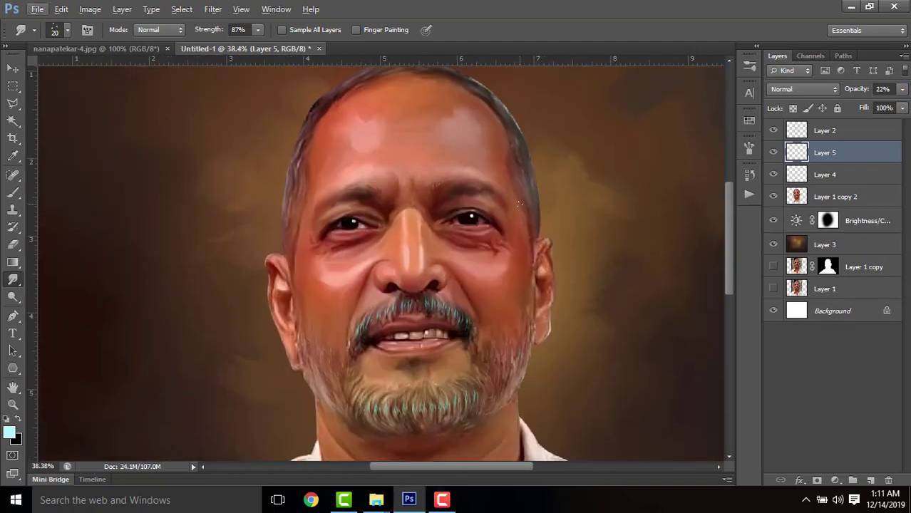
Step: Smudge the head's hair edges on Layer 1 copy 2 into fine strands with 35 and 25 px tips, undoing unwanted strokes
scroll(297, 142, "up", 4)
left_click(813, 196)
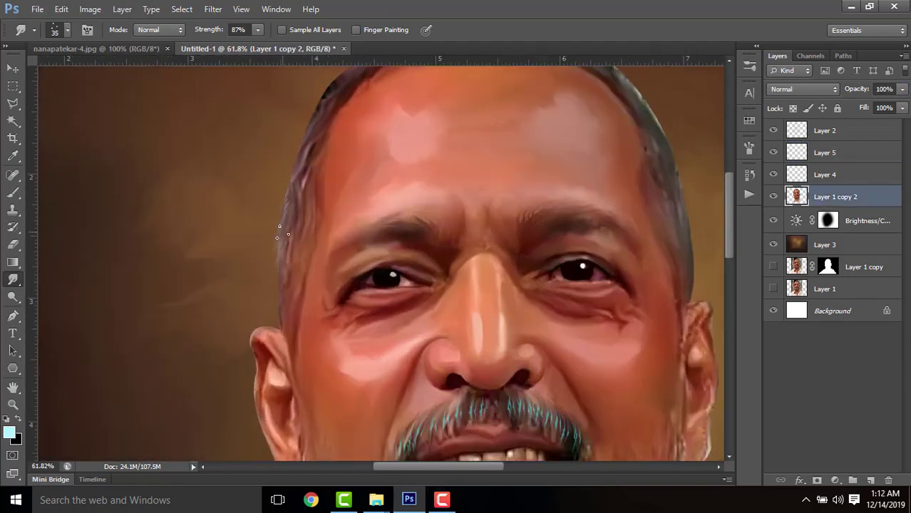
scroll(282, 232, "up", 3)
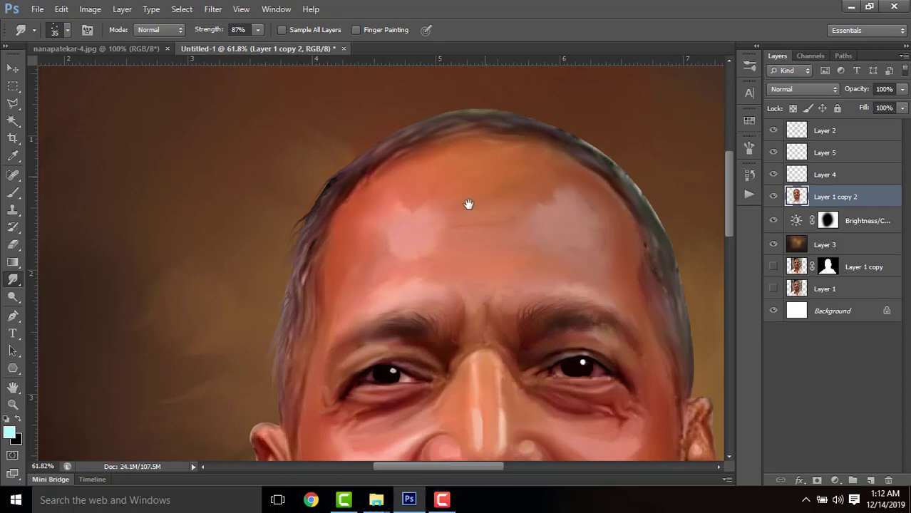
left_click_drag(468, 205, 412, 299)
left_click_drag(580, 276, 431, 192)
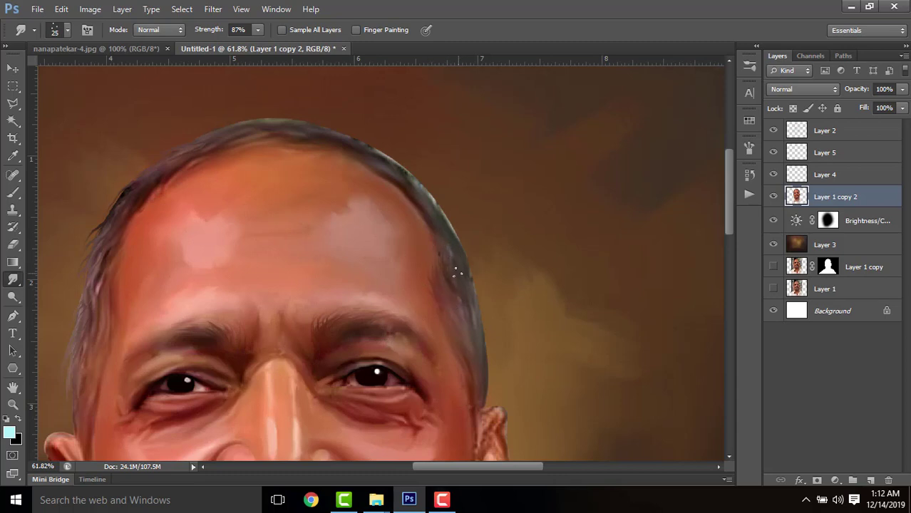
scroll(441, 235, "up", 3)
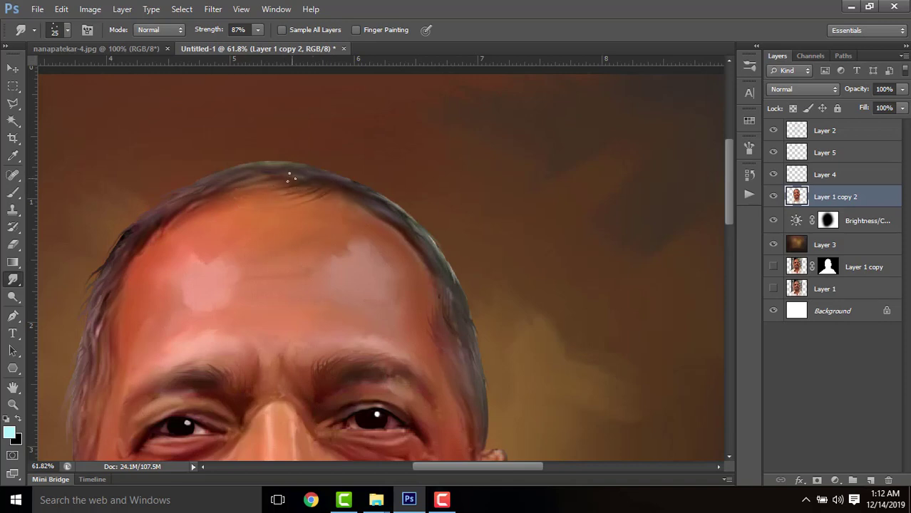
key("ctrl+alt+z")
Step: Load Layer 1 copy 2's outline as a selection and add a new layer above it
key("ctrl+0")
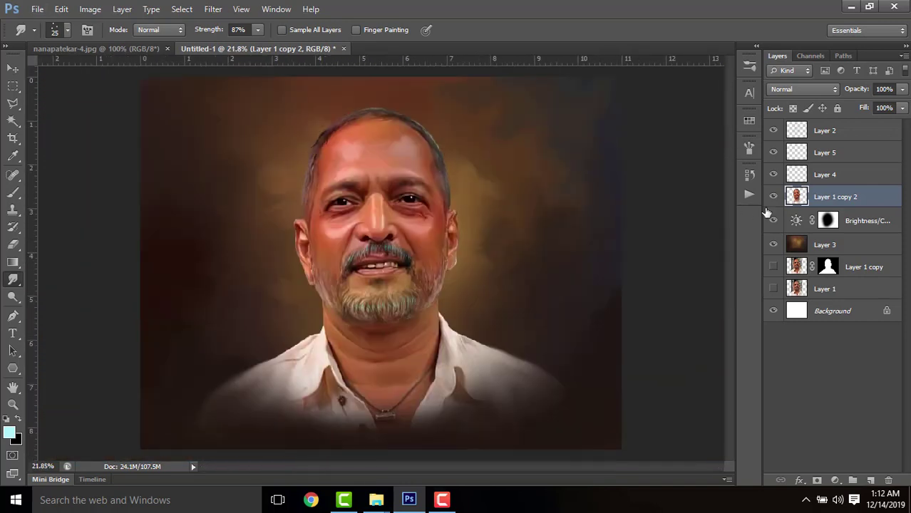
left_click(796, 196, "ctrl")
left_click(870, 479)
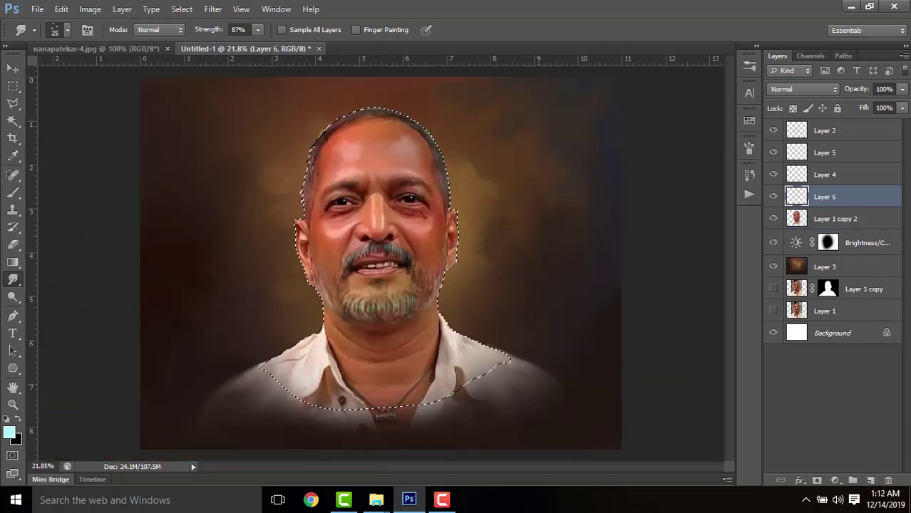
Step: Change the foreground colour to magenta pink for the Brush tool and set Layer 6's blend mode to Color
left_click(13, 156)
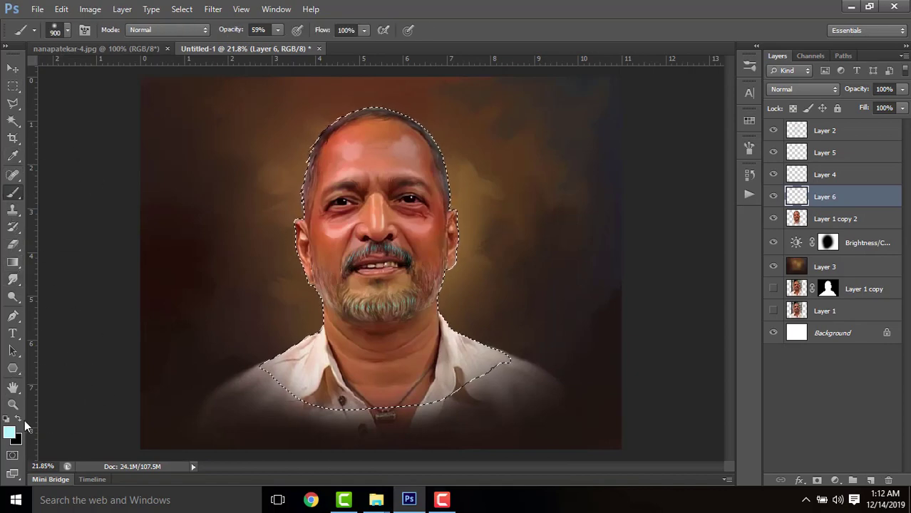
left_click(9, 432)
mouse_move(237, 247)
left_mouse_down()
mouse_move(238, 265)
mouse_move(238, 256)
left_mouse_up()
left_click(211, 246)
left_click(368, 236)
key("b")
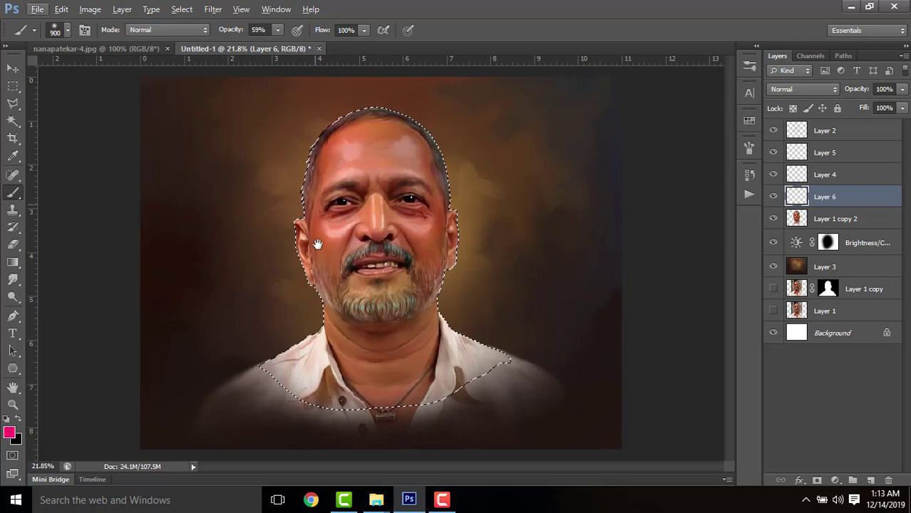
left_click(803, 89)
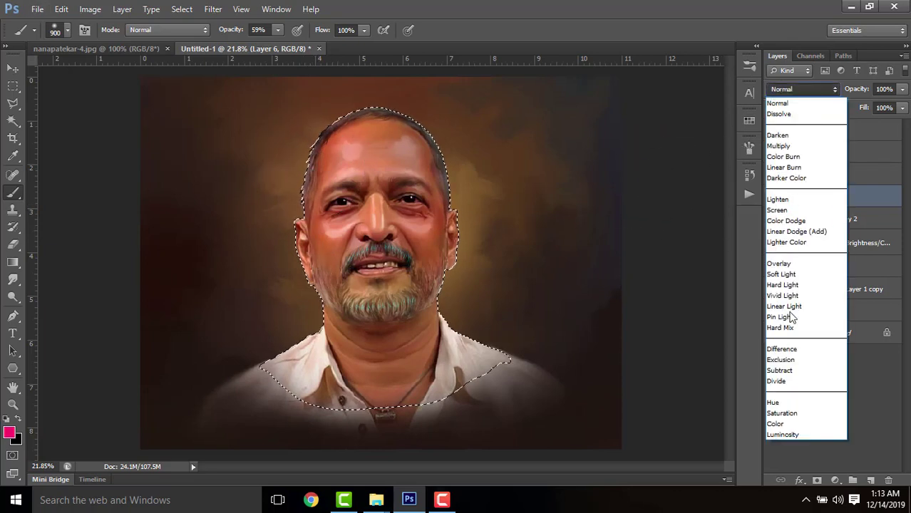
left_click(780, 421)
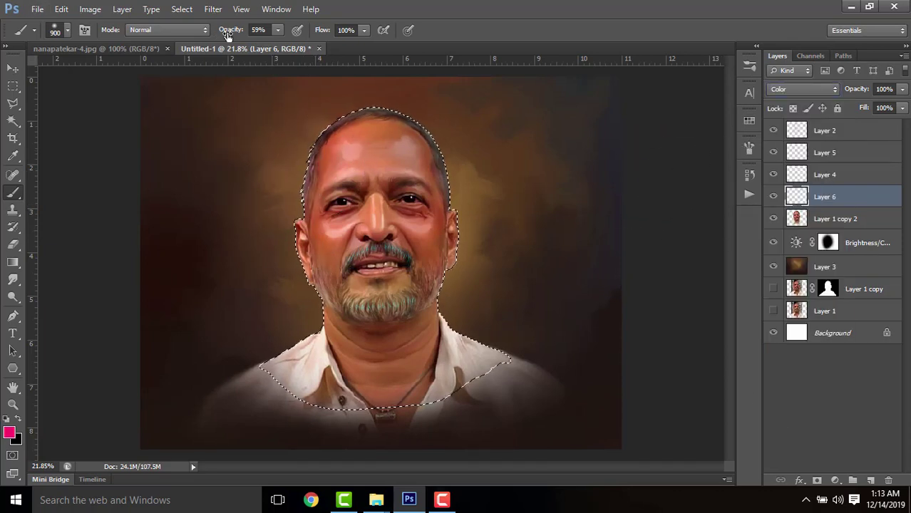
Step: Tint the hair on the left side of the head pink with a 500 px brush at 18% opacity
left_click_drag(231, 30, 205, 35)
key("bracketleft")
key("bracketleft")
key("bracketleft")
key("bracketleft")
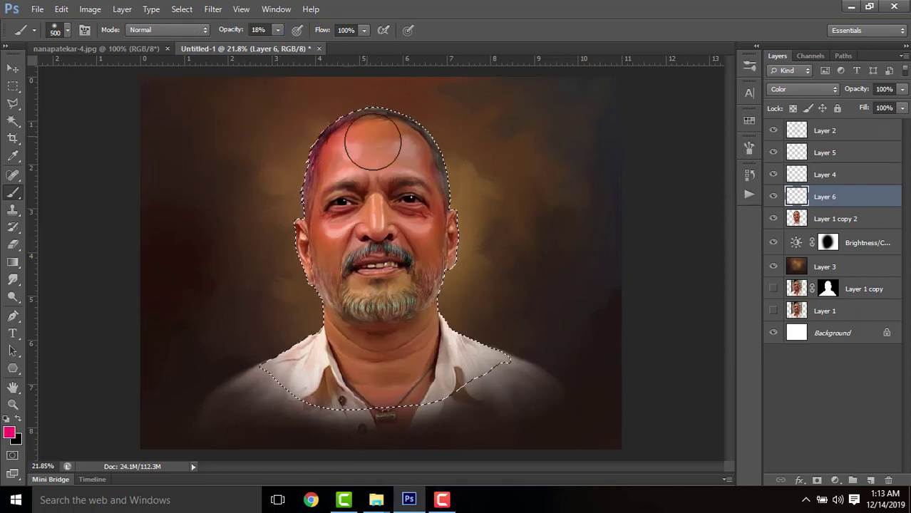
key("ctrl+minus")
mouse_move(345, 140)
left_mouse_down()
mouse_move(394, 122)
mouse_move(298, 212)
mouse_move(304, 194)
left_mouse_up()
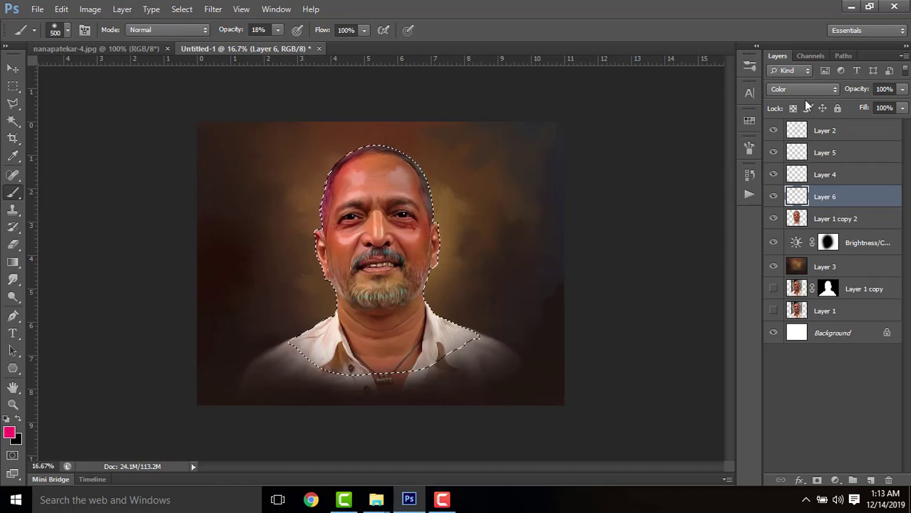
Step: Lower Layer 6's opacity to 54% and brush more pink tint over the top and left side of the hair
left_click_drag(855, 90, 822, 91)
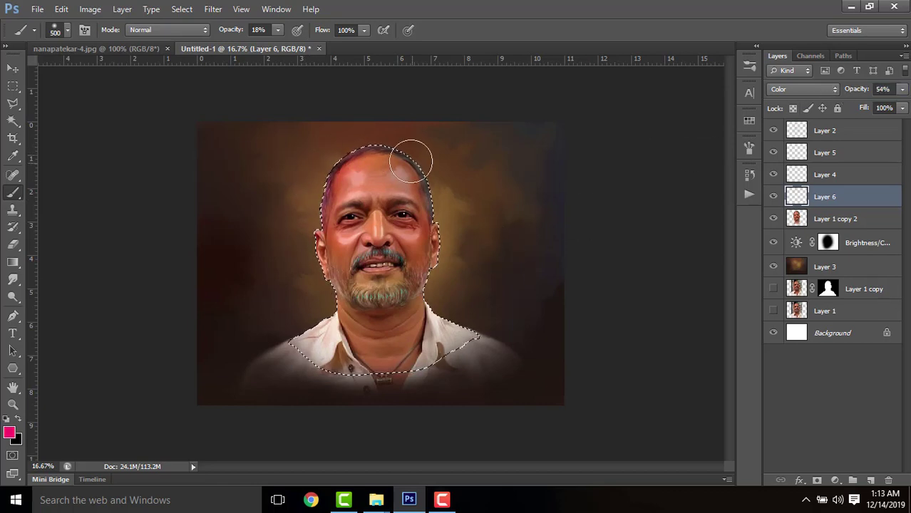
mouse_move(410, 158)
left_mouse_down()
mouse_move(376, 126)
mouse_move(399, 128)
mouse_move(322, 162)
mouse_move(305, 191)
mouse_move(314, 197)
left_mouse_up()
key("ctrl+plus")
key("ctrl+plus")
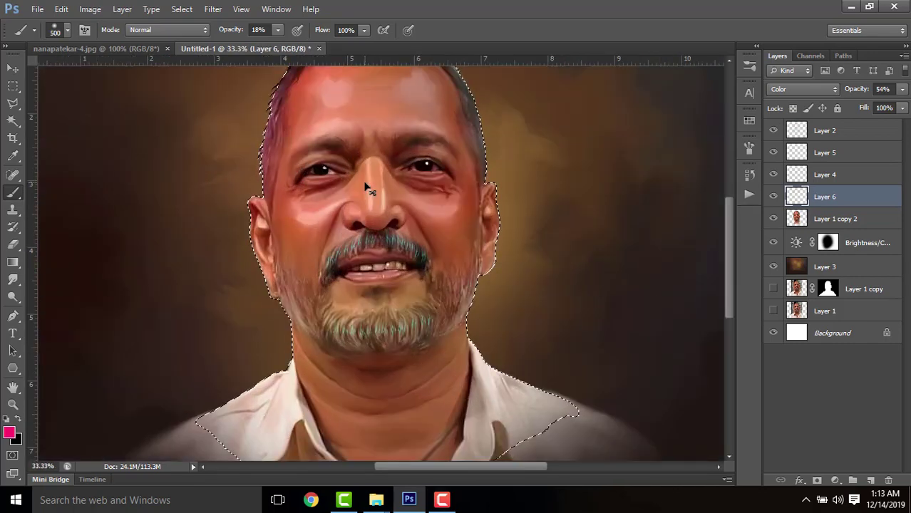
Step: On a new layer, paint a magenta rim along the left hair edge with an 80 px brush at 55% opacity, and deselect
left_click_drag(398, 215, 403, 319)
left_click(870, 480)
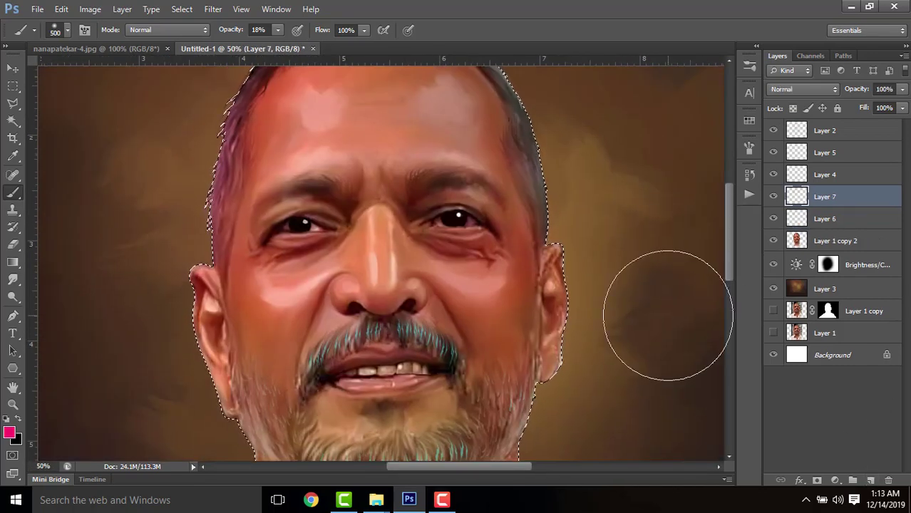
left_click_drag(523, 236, 559, 309)
left_click_drag(223, 34, 248, 39)
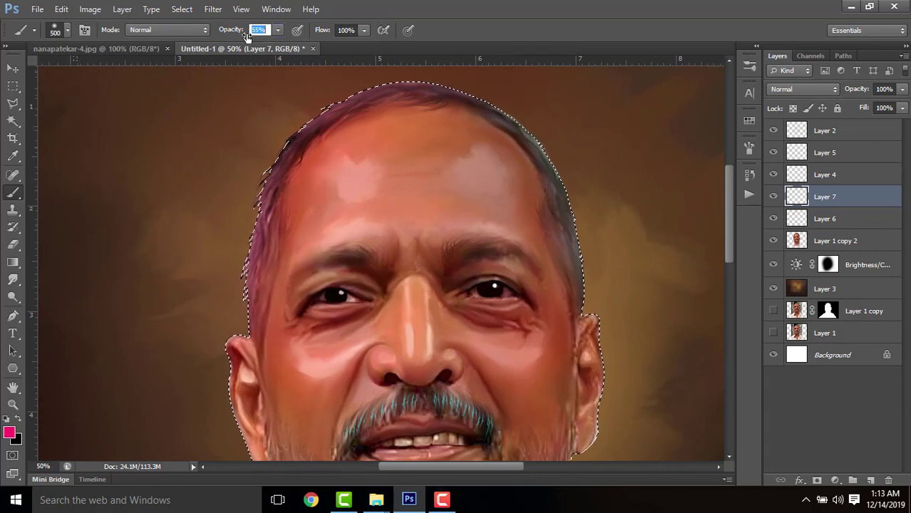
key("bracketleft")
key("bracketleft")
key("bracketleft")
key("bracketleft")
key("bracketleft")
key("bracketleft")
key("bracketleft")
key("bracketleft")
key("bracketleft")
key("bracketleft")
mouse_move(223, 288)
left_mouse_down()
mouse_move(238, 282)
mouse_move(270, 151)
mouse_move(300, 112)
mouse_move(379, 76)
left_mouse_up()
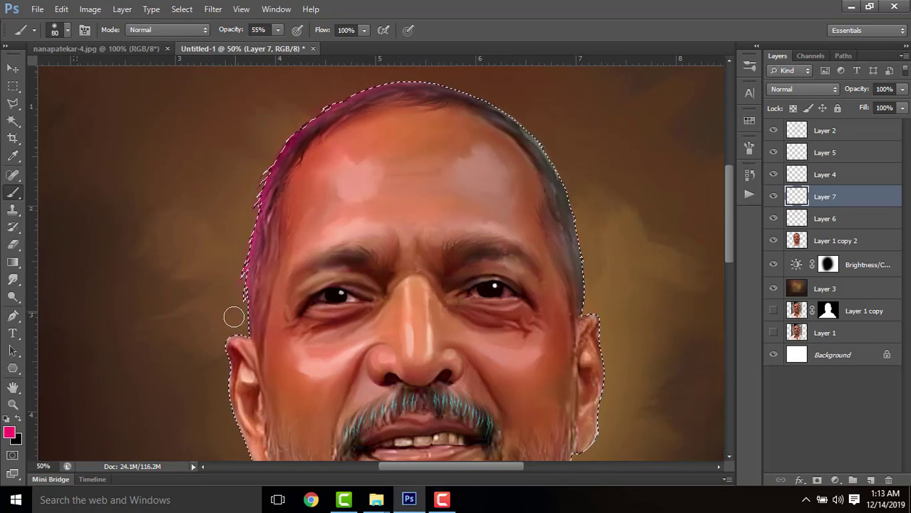
key("ctrl+d")
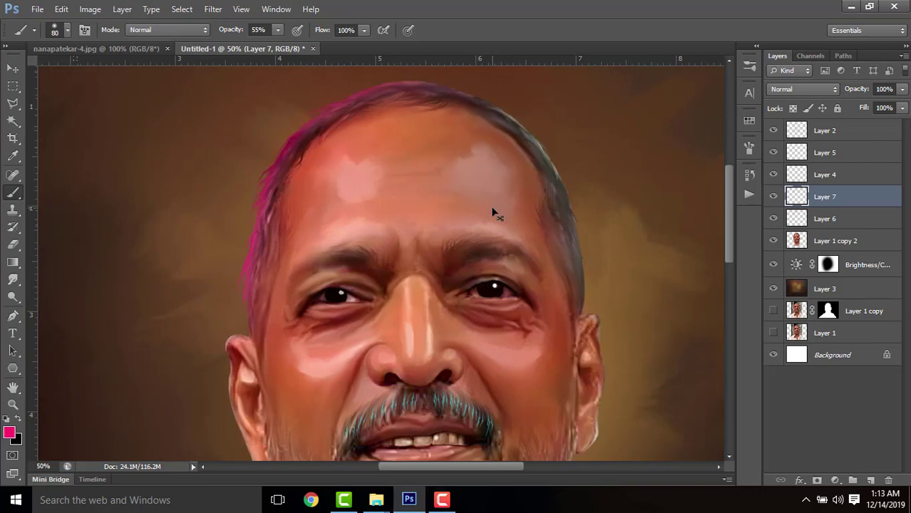
Step: Lower Layer 7's opacity to 69%
scroll(492, 202, "down", 9)
scroll(454, 138, "up", 3)
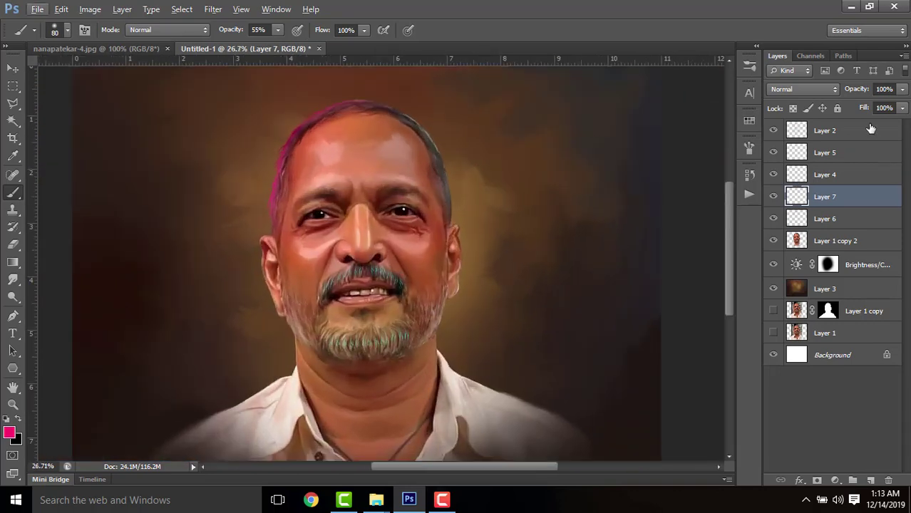
left_click_drag(852, 92, 834, 96)
Step: Reload Layer 1 copy 2's outline as a selection, extend the magenta rim along the left ear and hair edge, and deselect
left_click(798, 244, "ctrl")
scroll(270, 237, "up", 3)
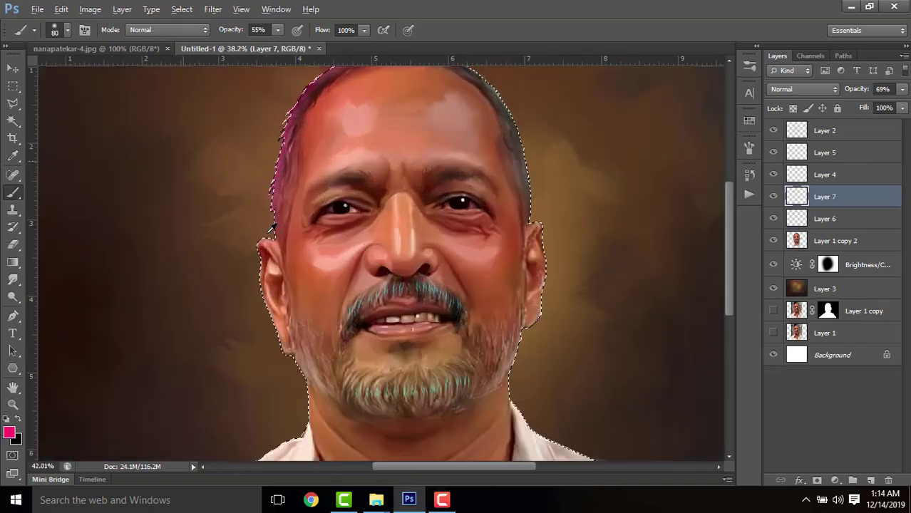
mouse_move(265, 232)
left_mouse_down()
mouse_move(250, 238)
mouse_move(248, 277)
mouse_move(266, 358)
left_mouse_up()
mouse_move(285, 114)
left_mouse_down()
mouse_move(276, 227)
mouse_move(275, 214)
left_mouse_up()
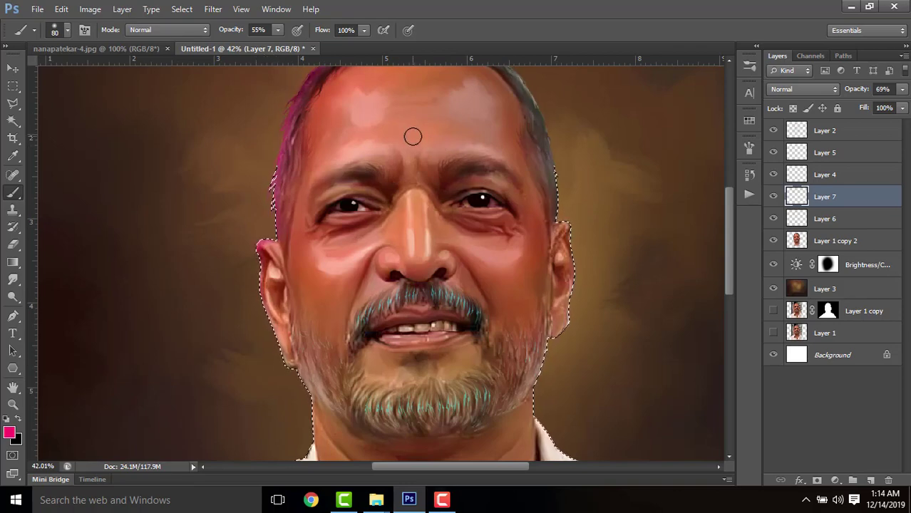
key("ctrl+d")
scroll(406, 134, "down", 3)
scroll(442, 132, "up", 3)
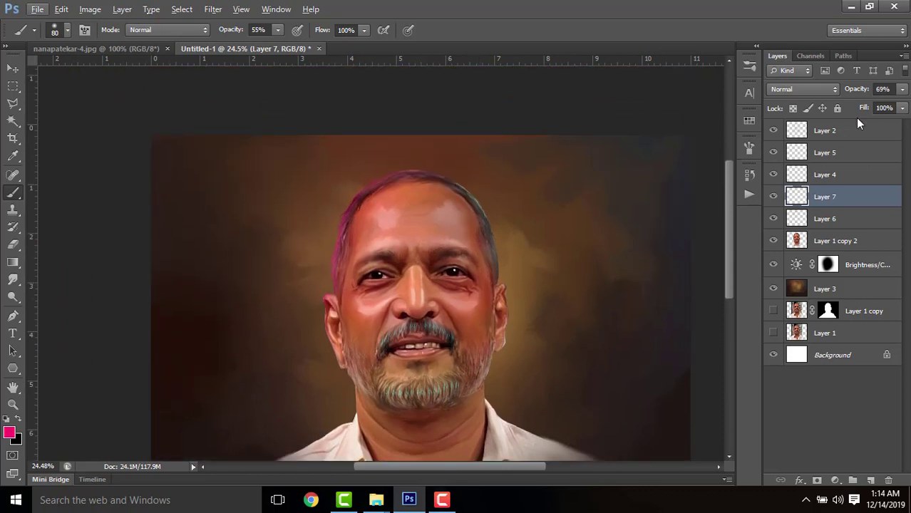
left_click_drag(858, 94, 858, 123)
Step: On Layer 6, brush a soft pink tint over the left side of the head and nearby background at 800 px and 15% opacity
left_click(826, 219)
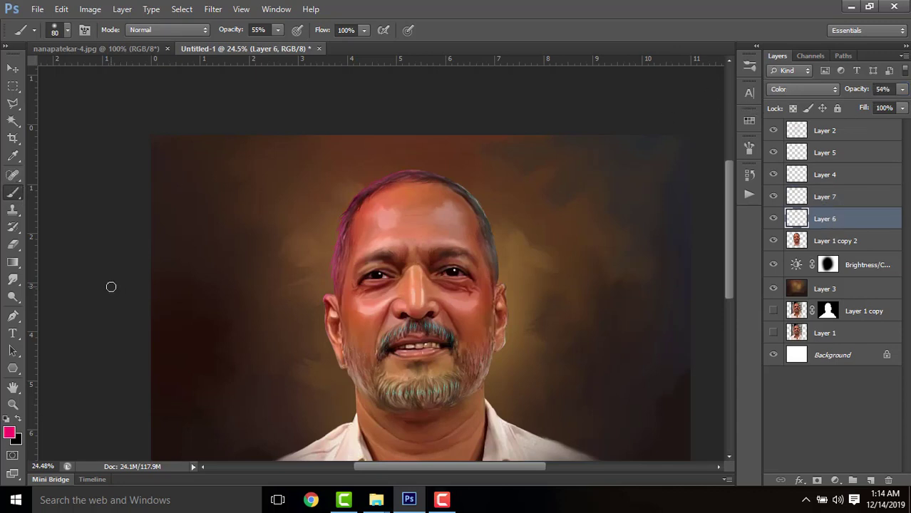
key("]")
key("]")
key("]")
key("]")
key("]")
key("]")
key("]")
key("]")
key("]")
key("]")
key("]")
key("]")
left_click(776, 219)
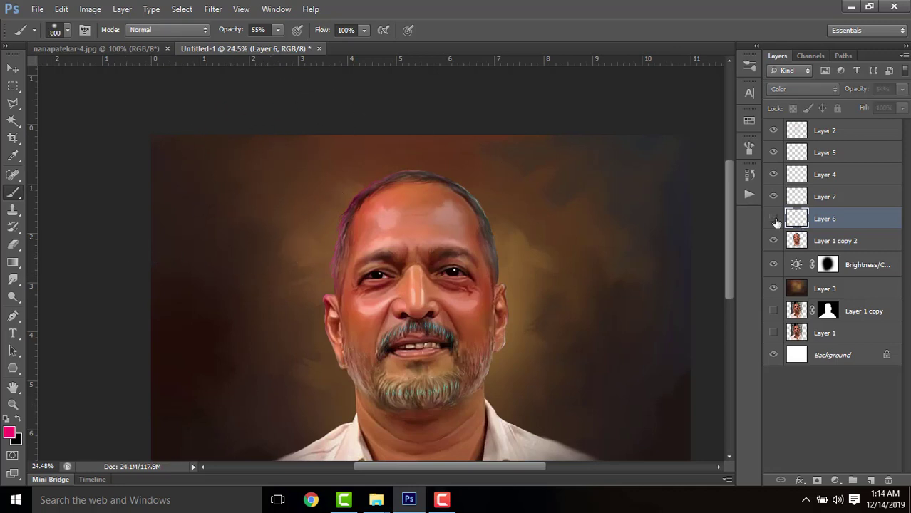
left_click(775, 219)
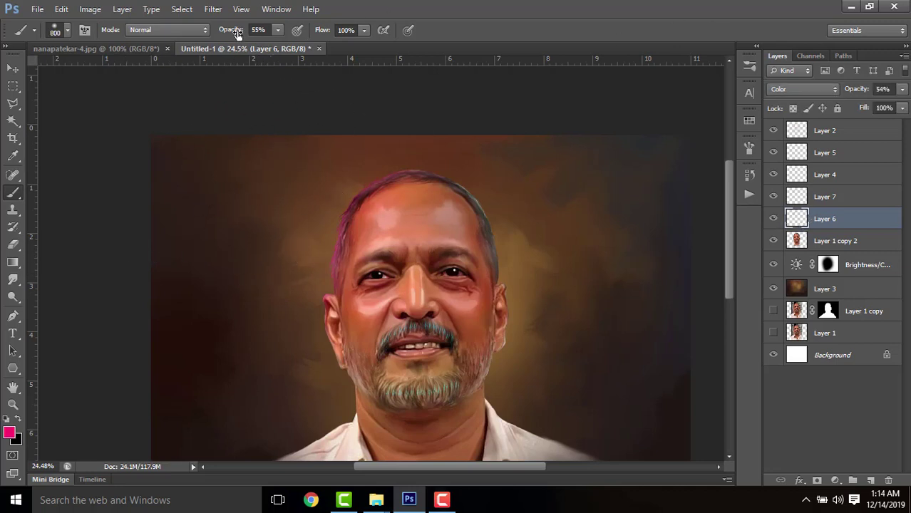
left_click_drag(237, 34, 209, 38)
mouse_move(378, 206)
left_mouse_down()
mouse_move(366, 214)
mouse_move(336, 364)
left_mouse_up()
scroll(285, 399, "down", 3)
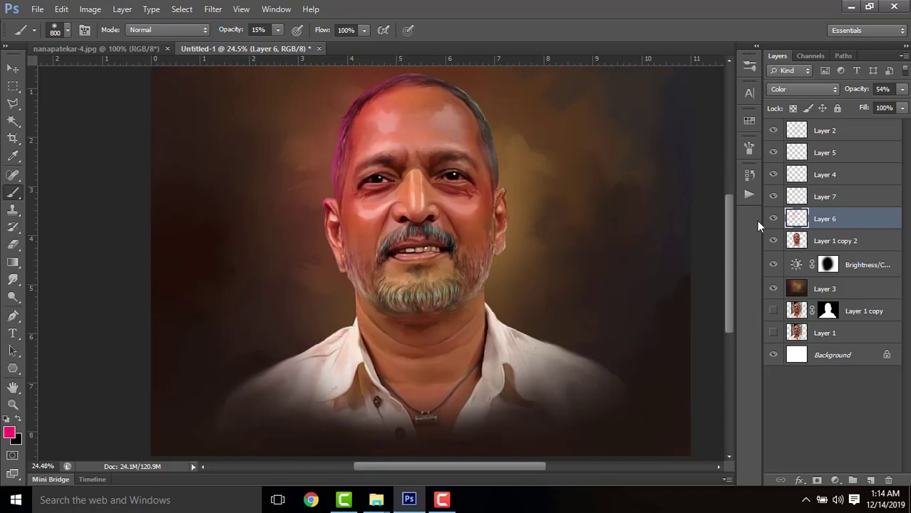
Step: On Layer 7, load Layer 1 copy 2's outline and extend the magenta rim down the left side to the shoulder at 125 px and 100% opacity
left_click(807, 203)
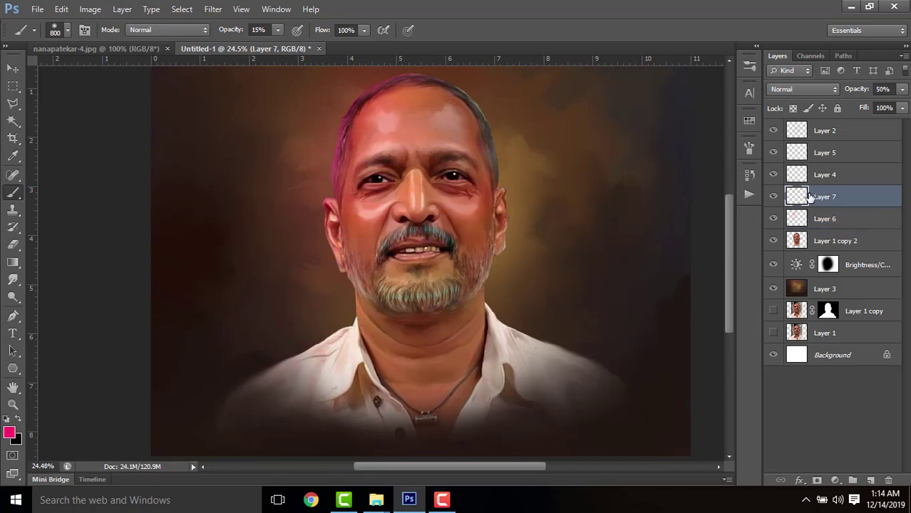
left_click(796, 240, "ctrl")
left_click_drag(228, 34, 285, 57)
key("bracketleft")
key("bracketleft")
key("bracketleft")
key("bracketleft")
key("bracketleft")
key("bracketleft")
key("bracketleft")
key("bracketleft")
key("bracketleft")
key("bracketleft")
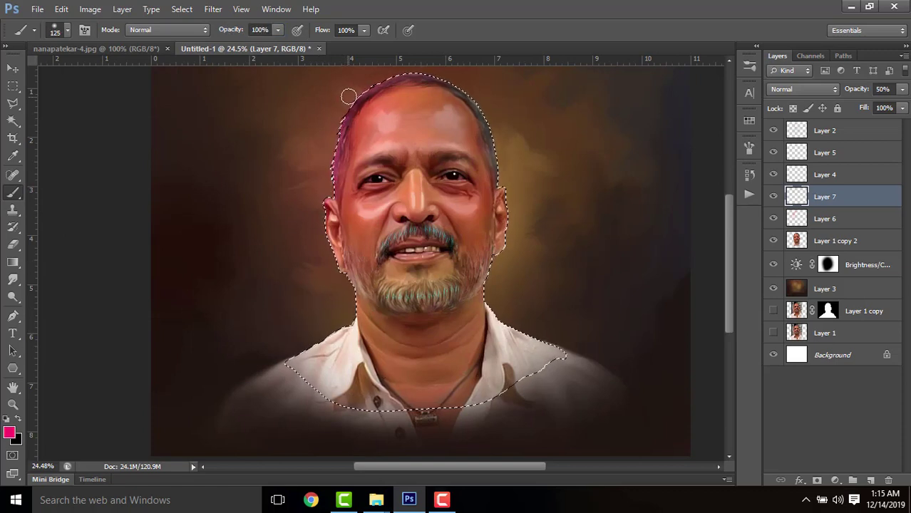
mouse_move(335, 125)
left_mouse_down()
mouse_move(318, 237)
mouse_move(349, 290)
mouse_move(345, 321)
left_mouse_up()
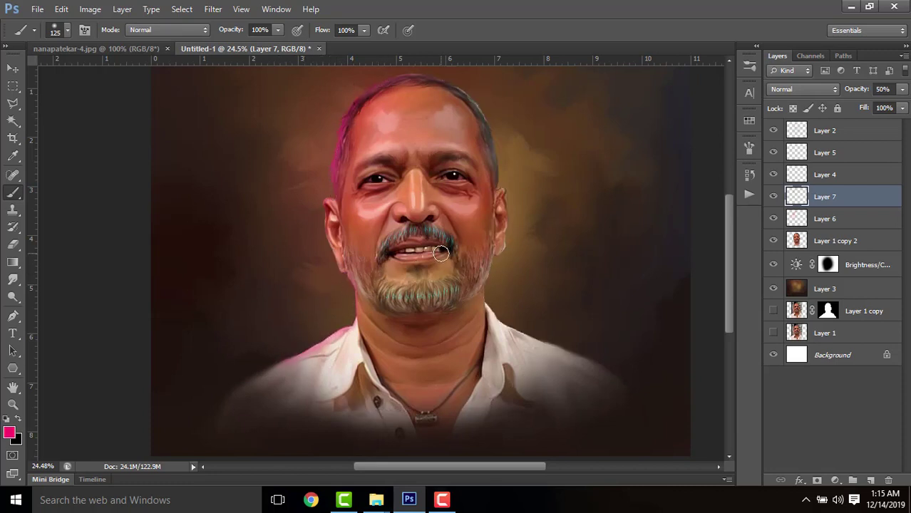
Step: Brush a faint magenta rim onto the faded outer part of the left shoulder at 13% opacity, and clear the selection
left_click_drag(238, 34, 175, 40)
left_click_drag(310, 343, 230, 392)
left_click(796, 241, "ctrl")
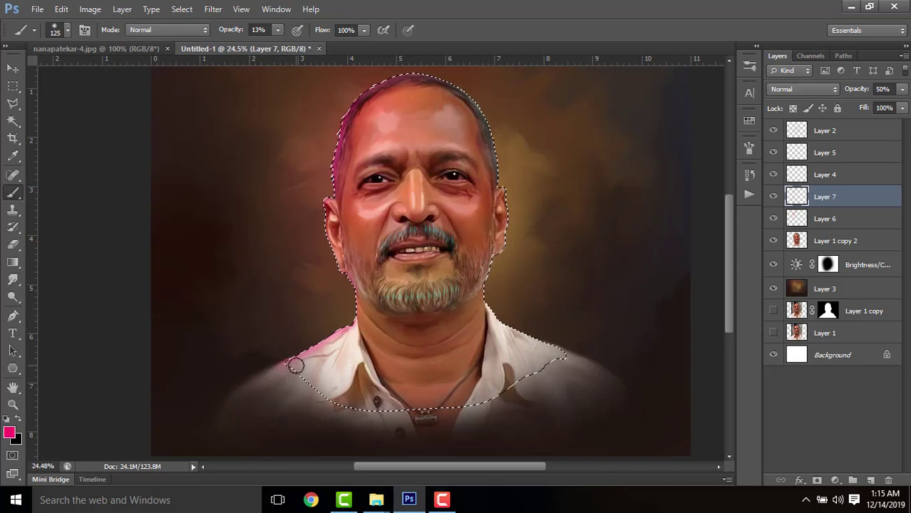
key("ctrl+d")
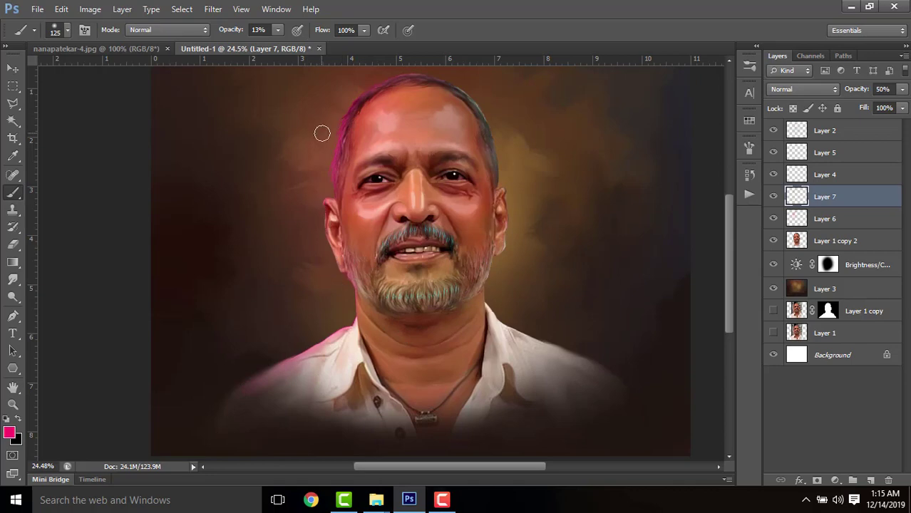
Step: Load Layer 1 copy 2's outline as a selection, set the foreground colour to yellow-orange, and deselect with Layer 6 active
left_click(796, 241, "ctrl")
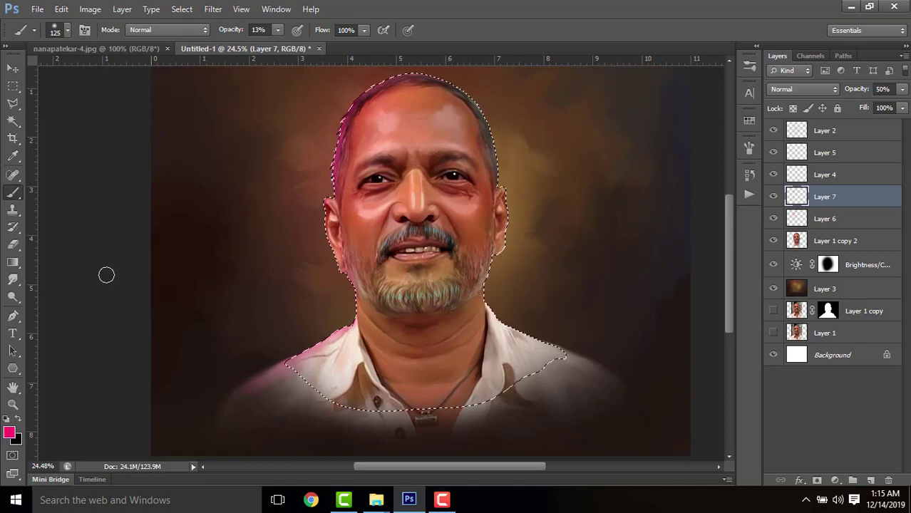
left_click(9, 432)
left_click(239, 385)
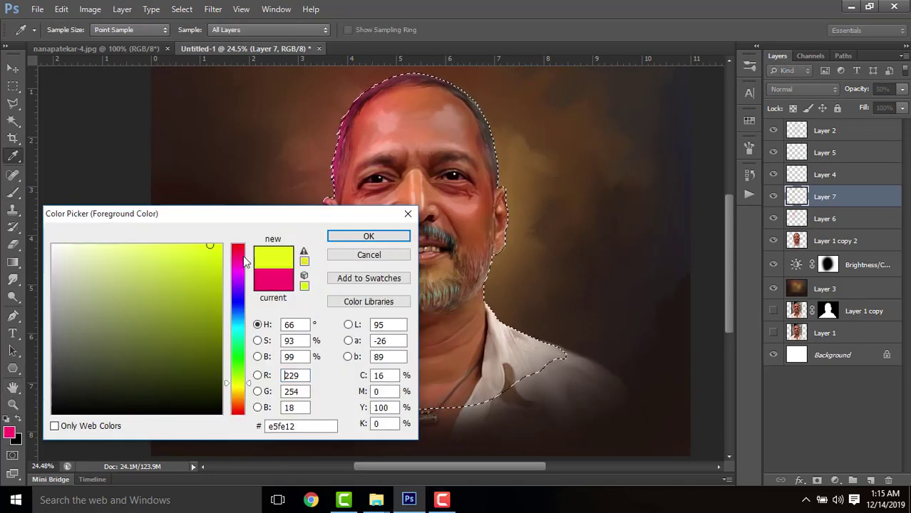
left_click(57, 288)
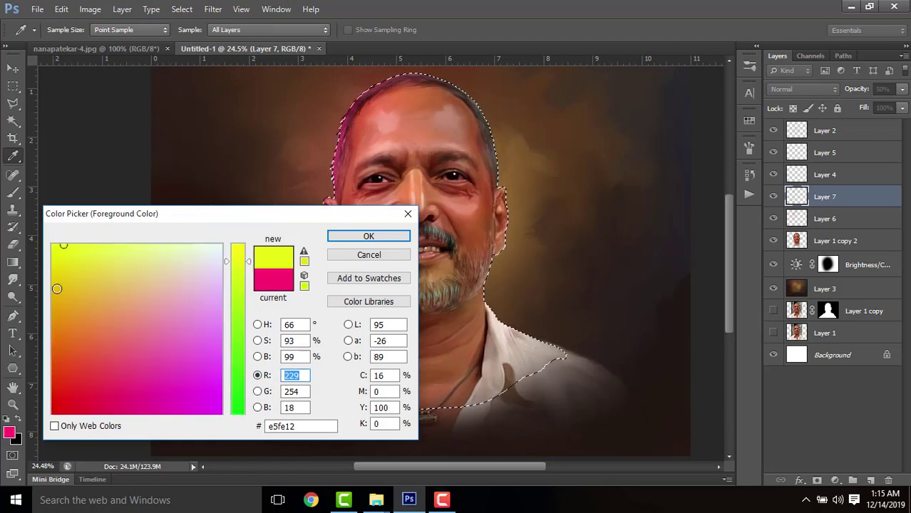
left_click_drag(248, 262, 248, 244)
left_click(368, 236)
key("b")
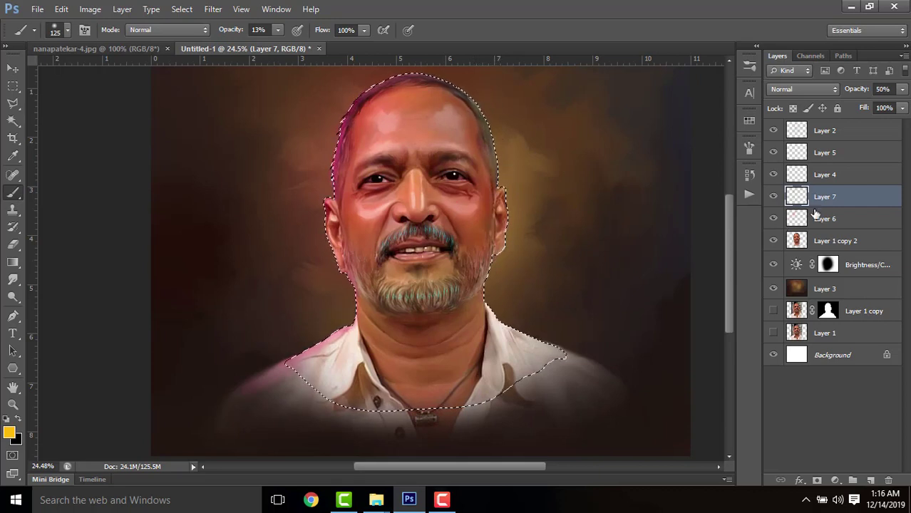
left_click(816, 176)
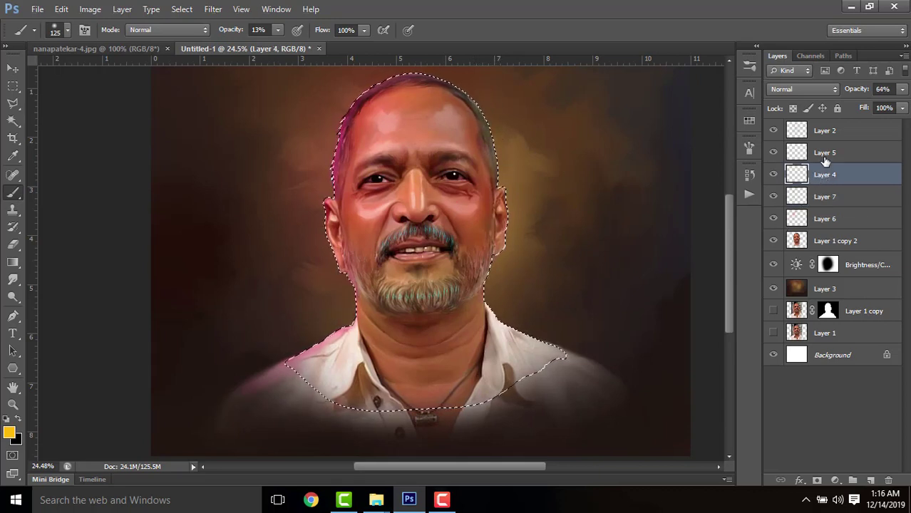
left_click(824, 158)
left_click(818, 218)
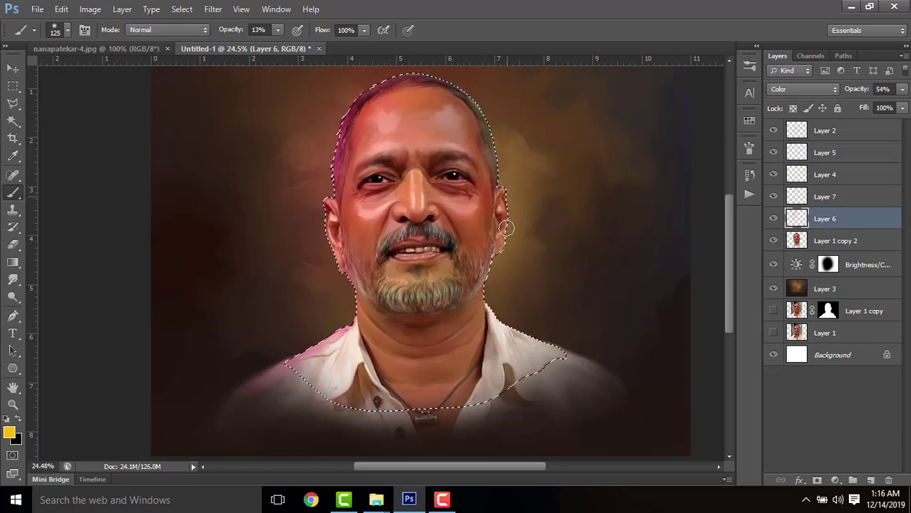
key("ctrl+d")
Step: Compare the portrait with the magenta rim on Layer 7 hidden and shown
scroll(524, 226, "down", 3)
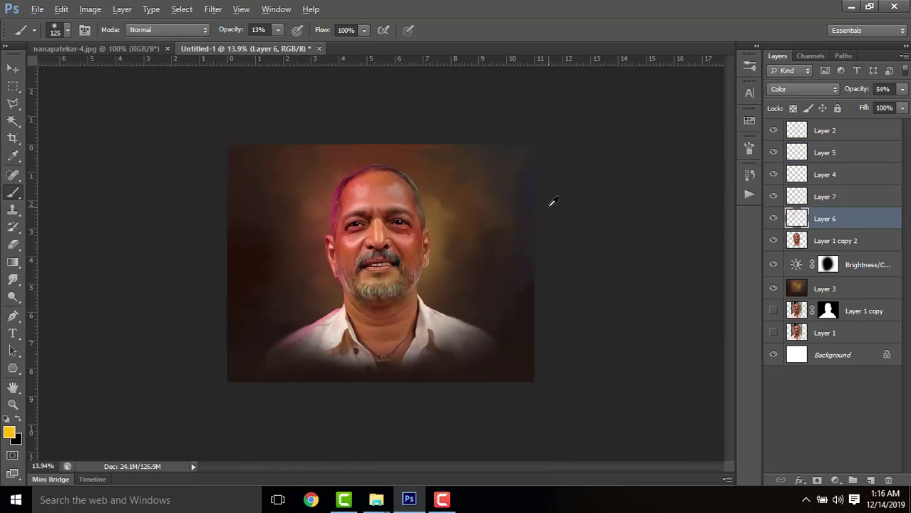
scroll(551, 203, "up", 2)
left_click(830, 176)
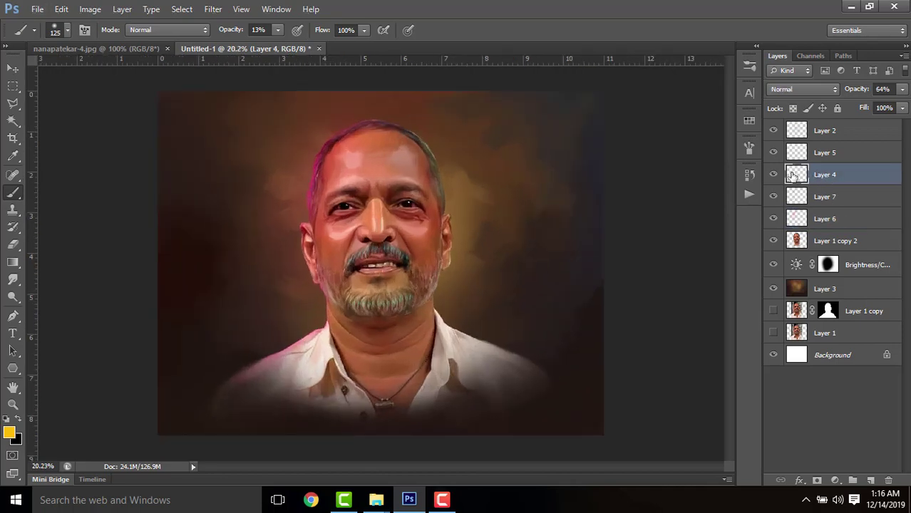
left_click(773, 197)
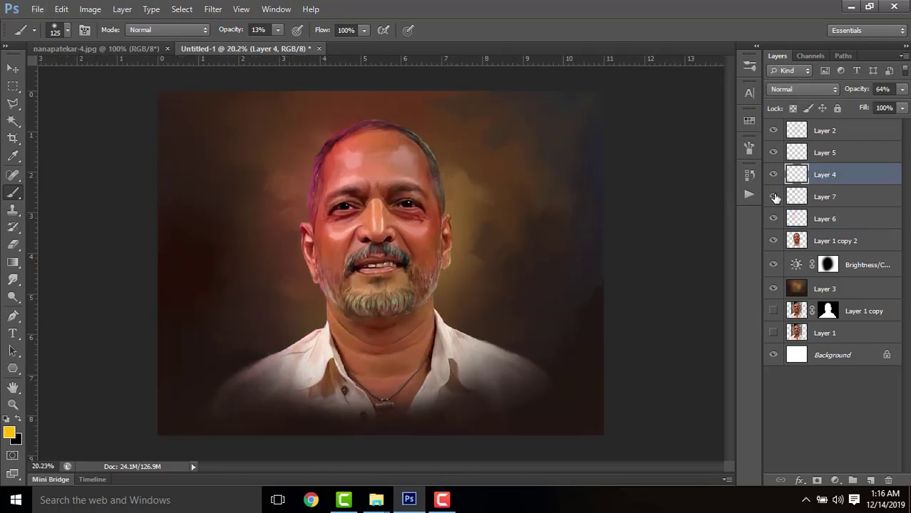
left_click(774, 197)
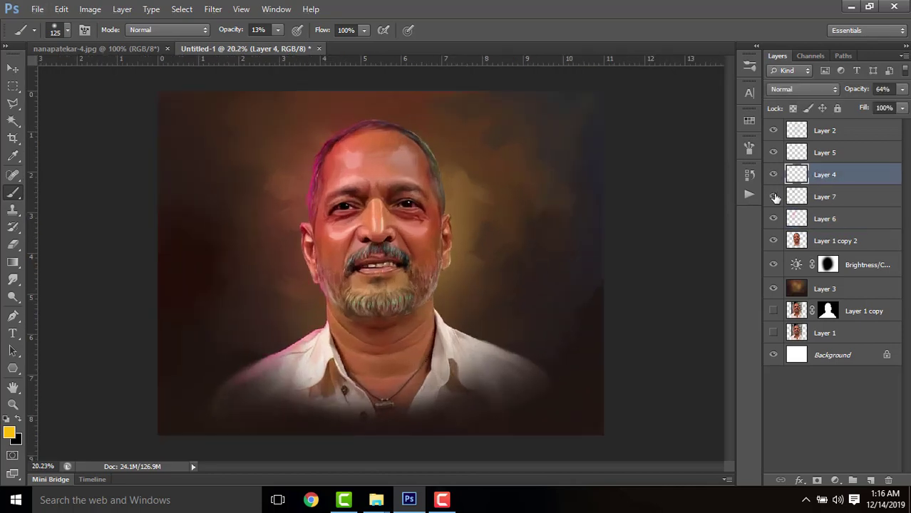
Step: Try Layer 6 at 56% opacity and Layer 7 at 29% opacity
left_click(843, 219)
left_click_drag(855, 91, 790, 110)
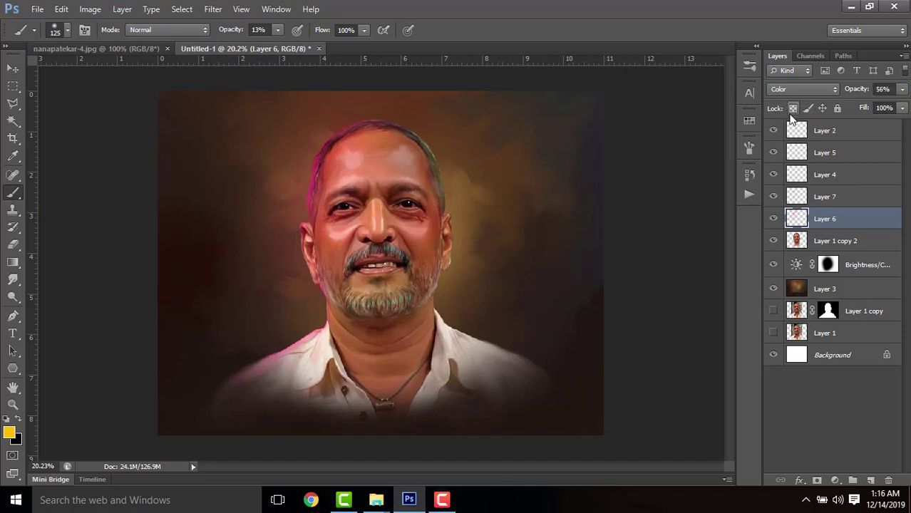
left_click(826, 199)
mouse_move(857, 96)
left_mouse_down()
mouse_move(832, 93)
mouse_move(842, 95)
left_mouse_up()
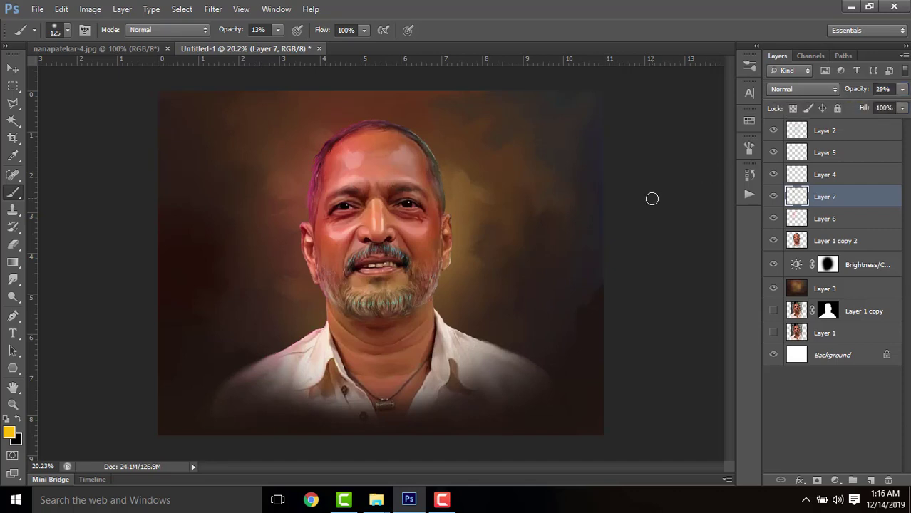
Step: Hide Layer 7 temporarily, reduce Layer 6's opacity to 21%, and show Layer 7 again
left_click(773, 196)
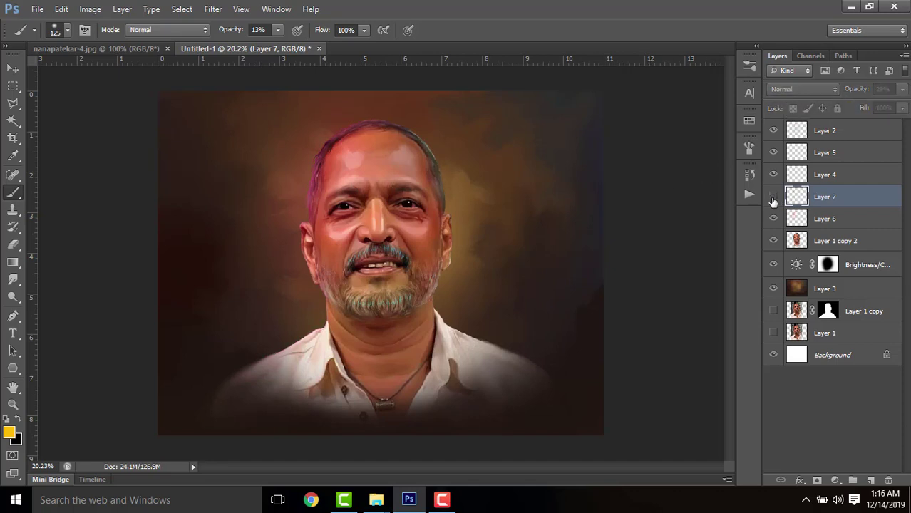
left_click(772, 219)
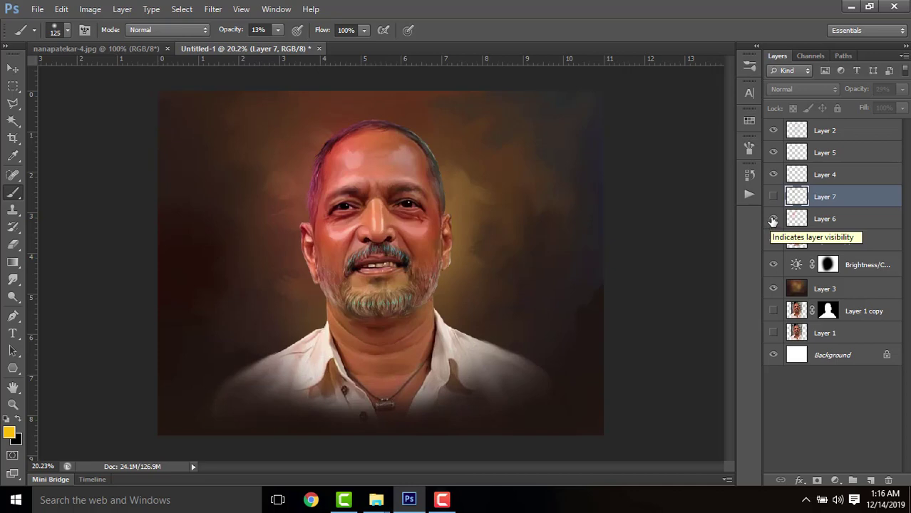
left_click(824, 218)
left_click_drag(851, 92, 801, 111)
left_click(773, 196)
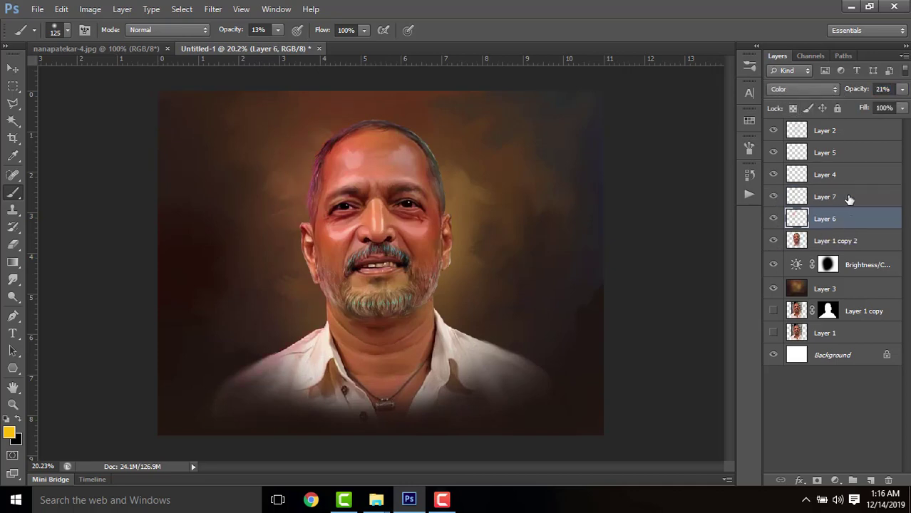
Step: Set Layer 7's opacity to 30%
left_click(820, 195)
left_click(874, 91)
left_click_drag(873, 91, 852, 93)
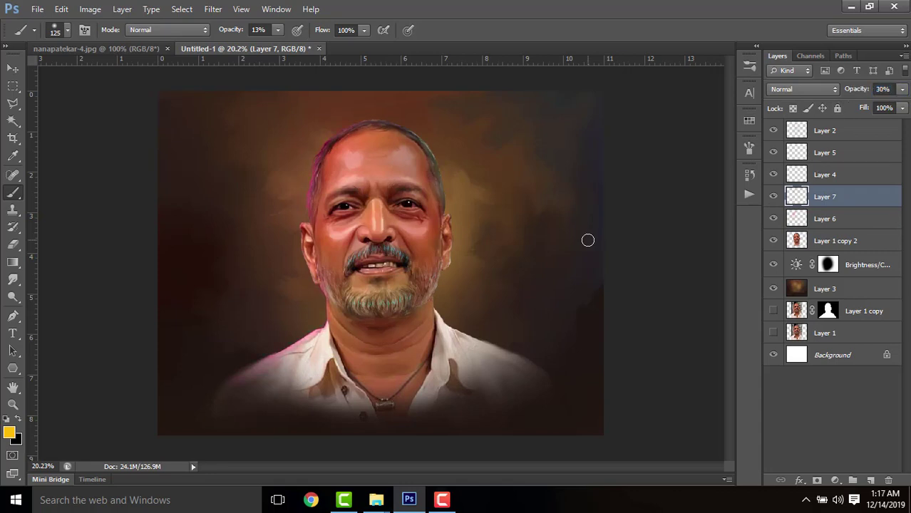
scroll(602, 242, "down", 2)
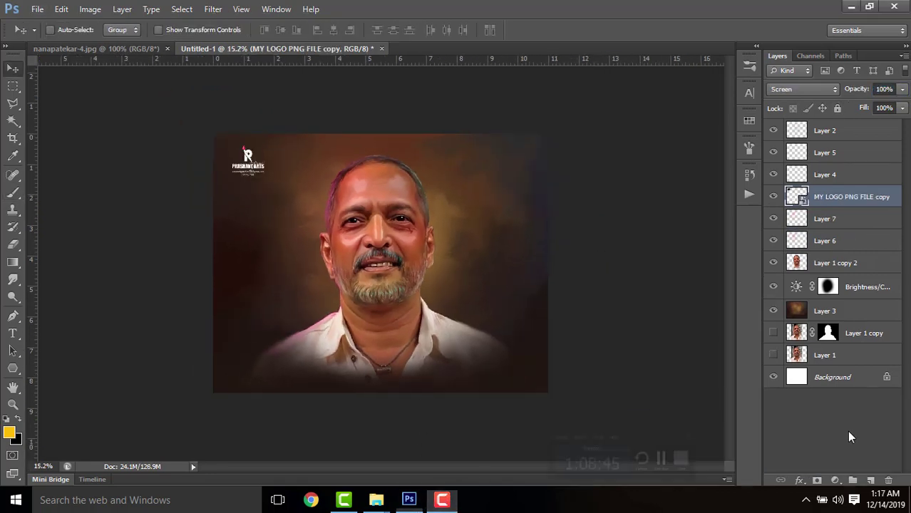
Step: Move the logo closer to the canvas's upper-left corner and enlarge it slightly with Free Transform
left_click_drag(260, 169, 251, 164)
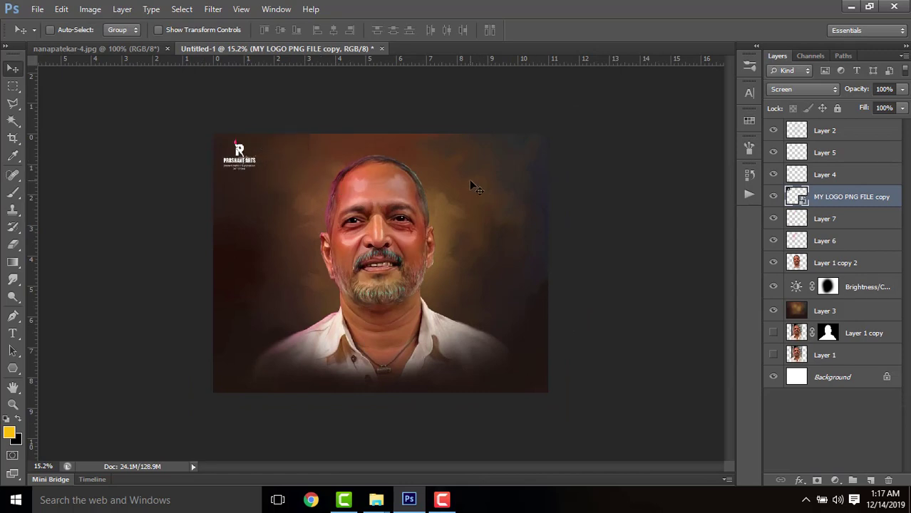
scroll(296, 182, "up", 1)
scroll(300, 198, "up", 1)
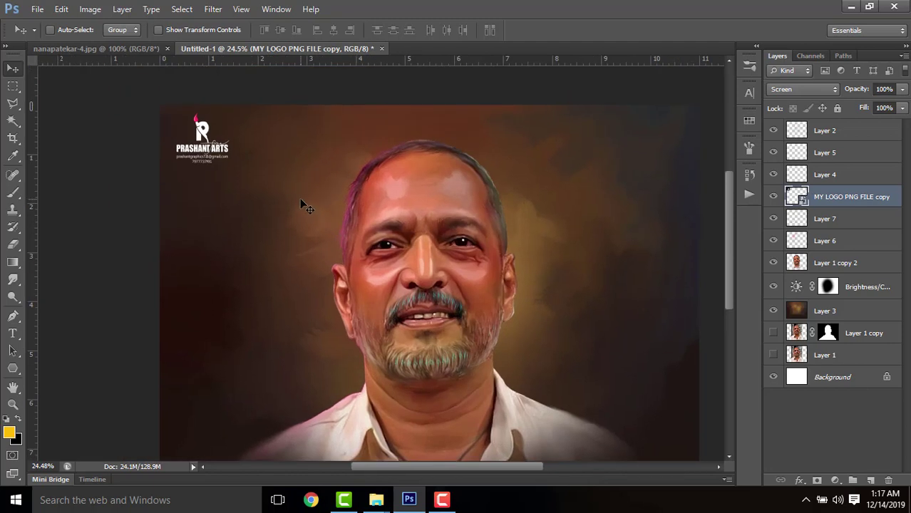
key("ctrl+t")
left_click_drag(243, 168, 257, 181)
key("Return")
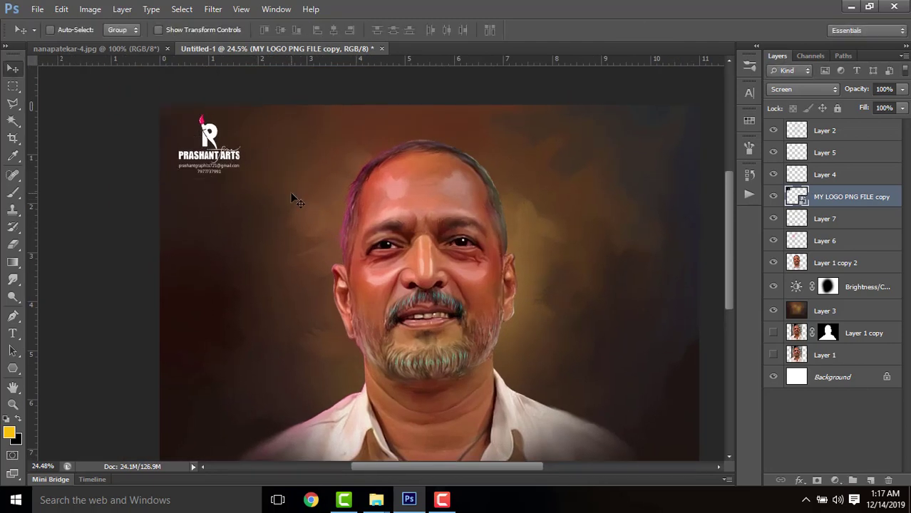
Step: Add a Brightness/Contrast adjustment layer above Layer 5 with brightness 6, and close its properties
scroll(299, 198, "down", 2)
left_click(858, 137)
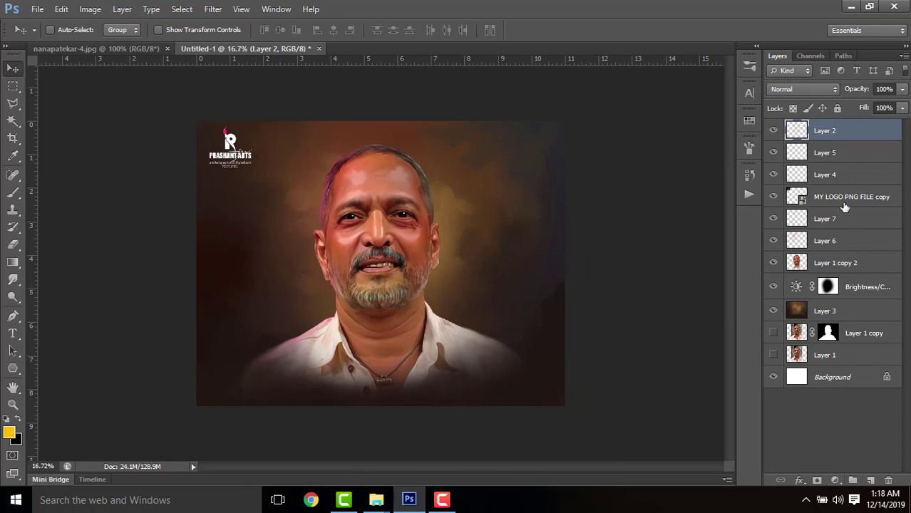
left_click(848, 153)
left_click(835, 481)
left_click(830, 237)
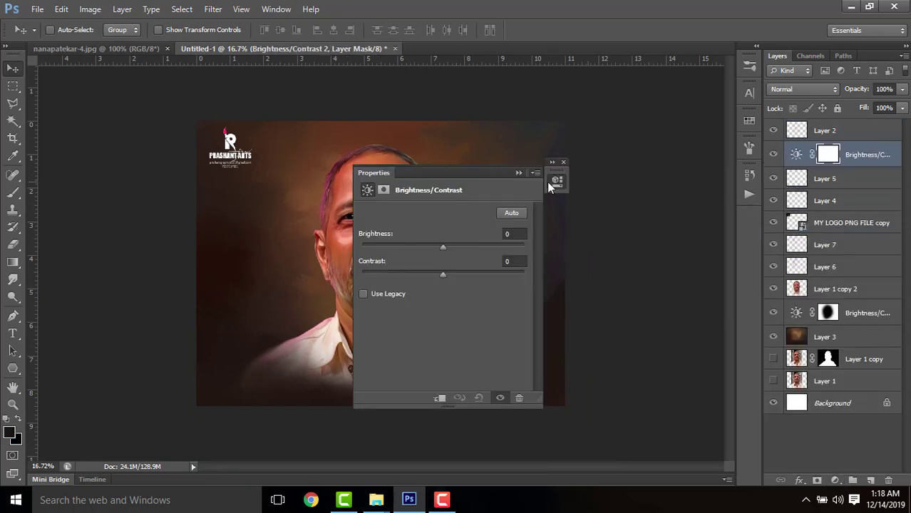
left_click_drag(460, 176, 618, 174)
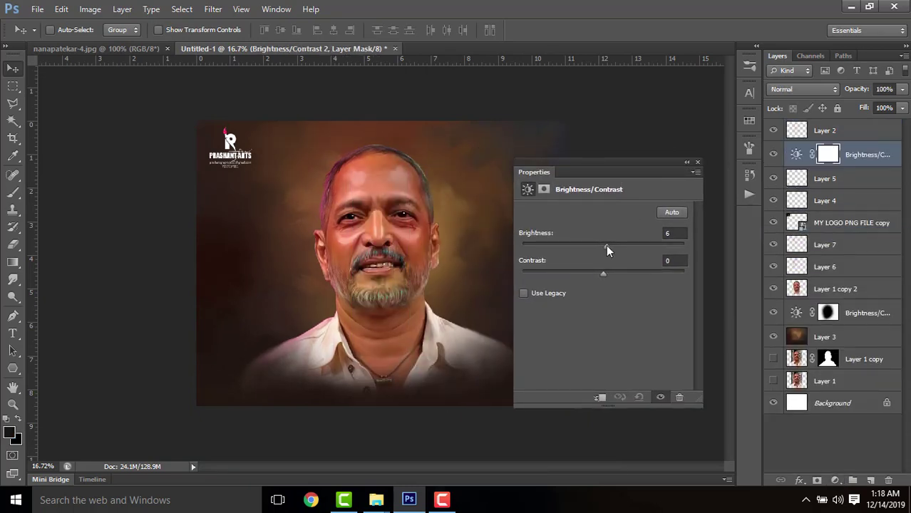
left_click_drag(605, 244, 607, 245)
left_click(683, 163)
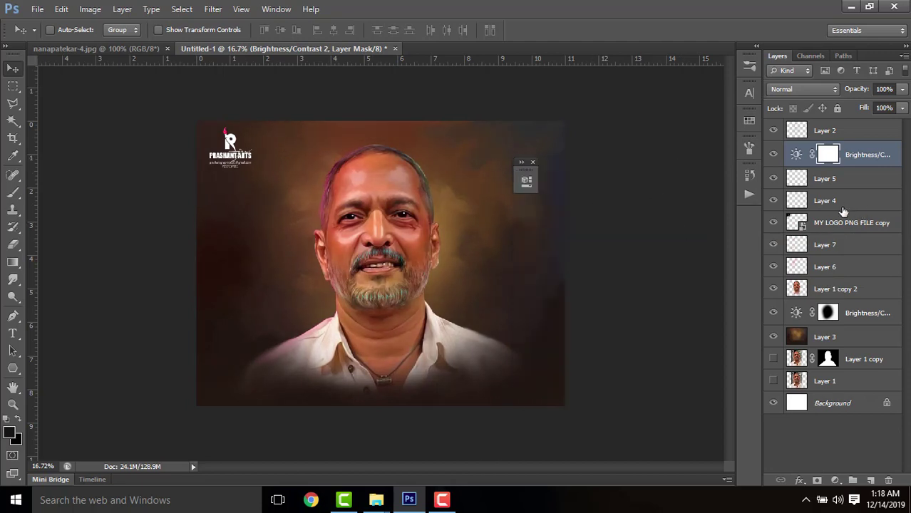
left_click(532, 163)
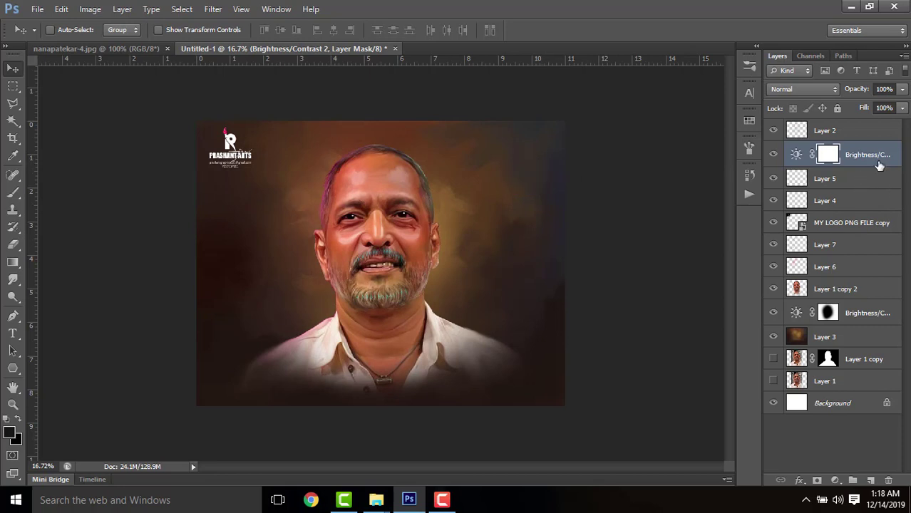
Step: Stamp all visible layers into a new layer, duplicate it, and set the duplicate's blend mode to Linear Light
key("ctrl+alt+shift+e")
key("ctrl+j")
left_click(830, 90)
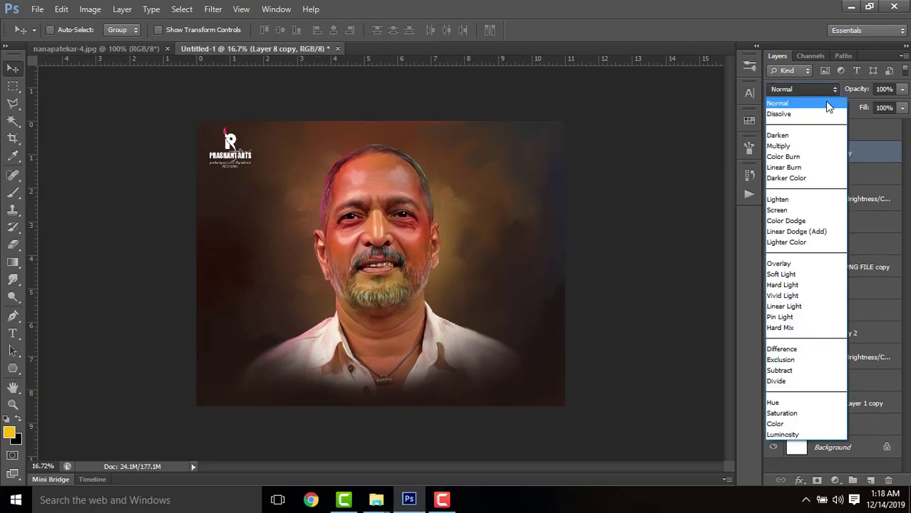
left_click(789, 306)
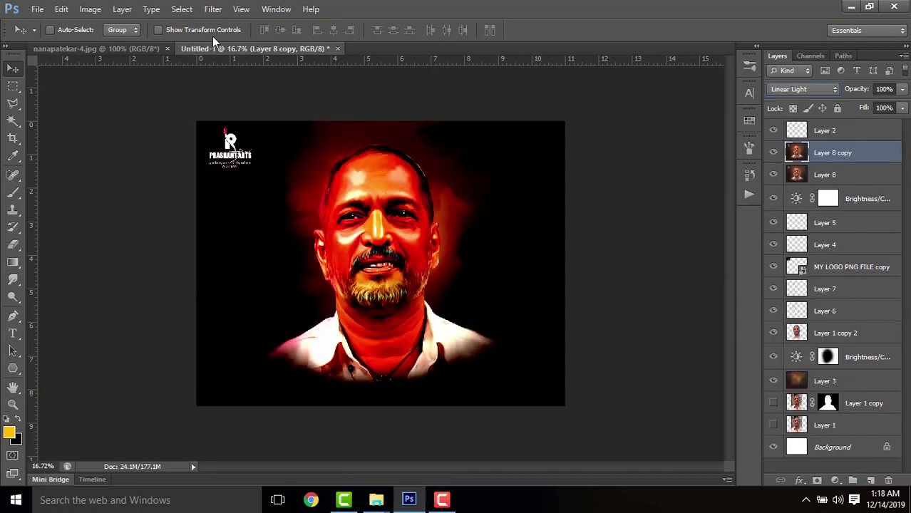
Step: Apply a High Pass filter with a radius of 0.8 pixels to Layer 8 copy and merge it down into Layer 8
left_click(213, 9)
mouse_move(314, 242)
left_click(401, 259)
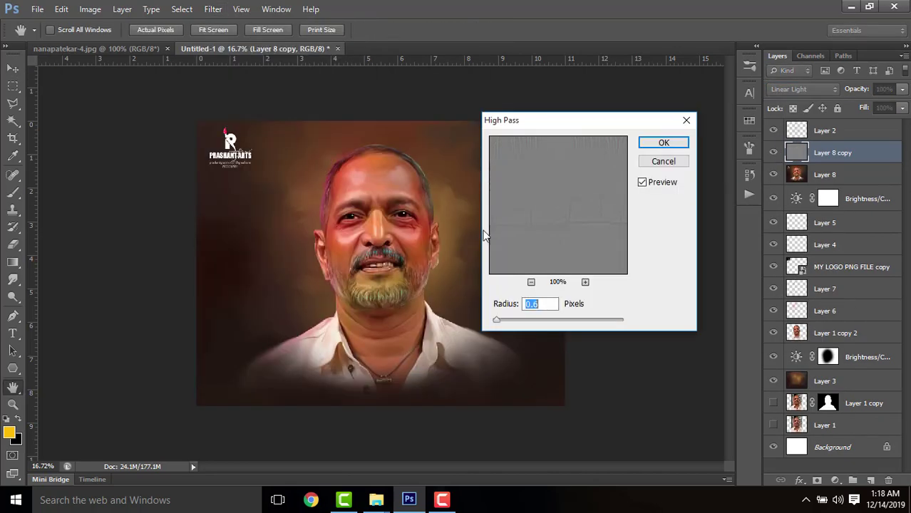
left_click_drag(597, 121, 628, 144)
key("ctrl+plus")
key("ctrl+plus")
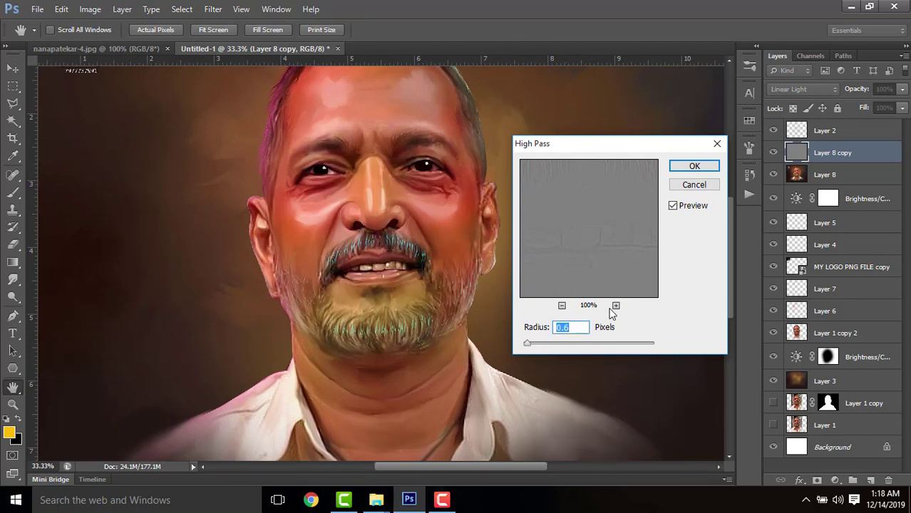
type("1")
left_click_drag(530, 347, 526, 347)
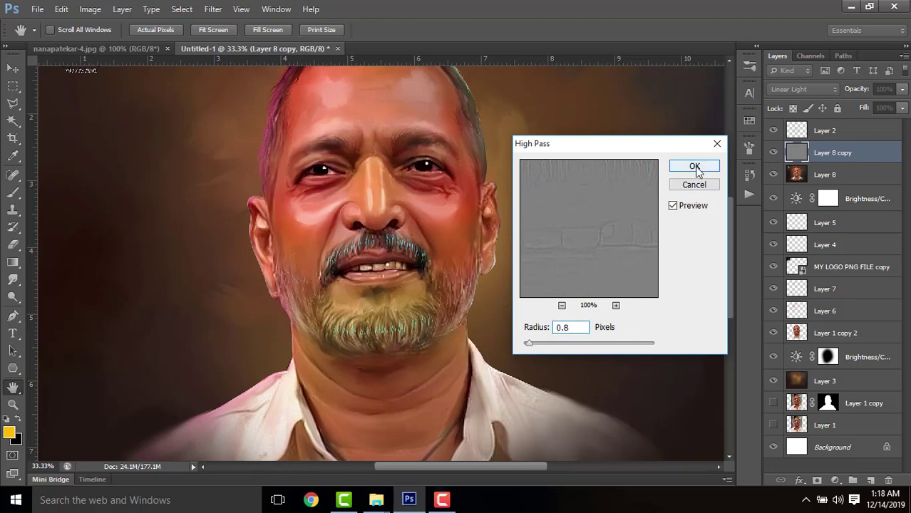
left_click(694, 166)
key("v")
key("ctrl+minus")
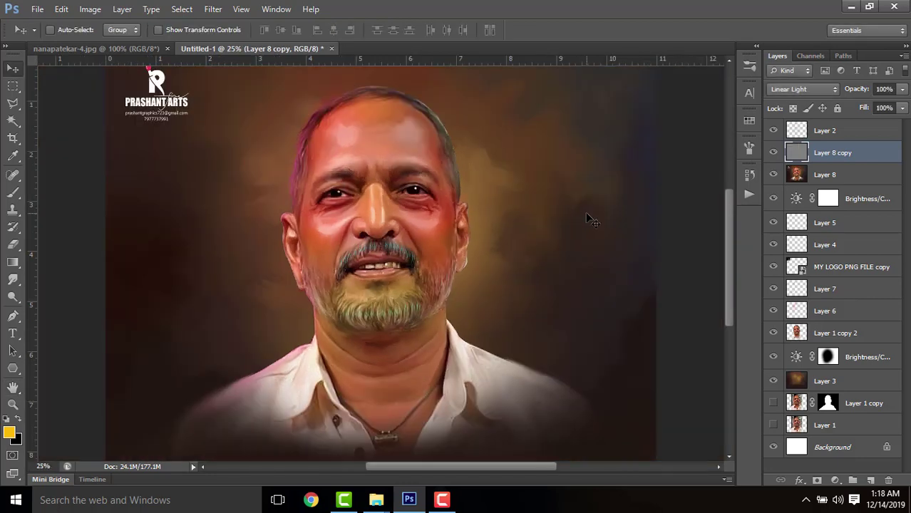
key("ctrl+e")
left_click(213, 8)
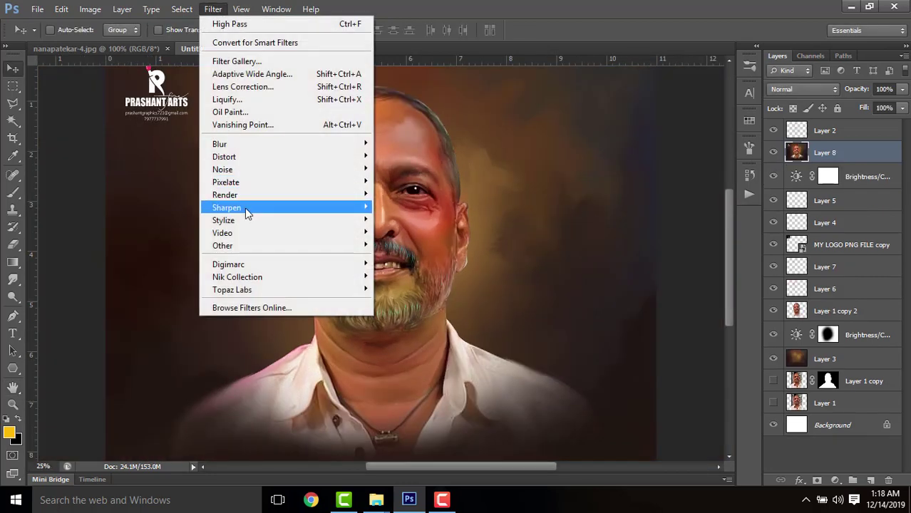
mouse_move(246, 209)
left_click(404, 259)
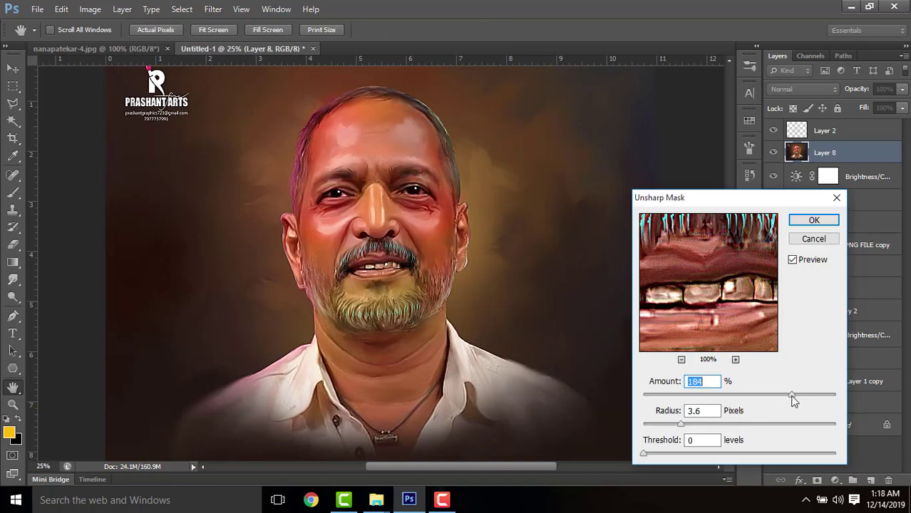
left_click_drag(791, 396, 749, 396)
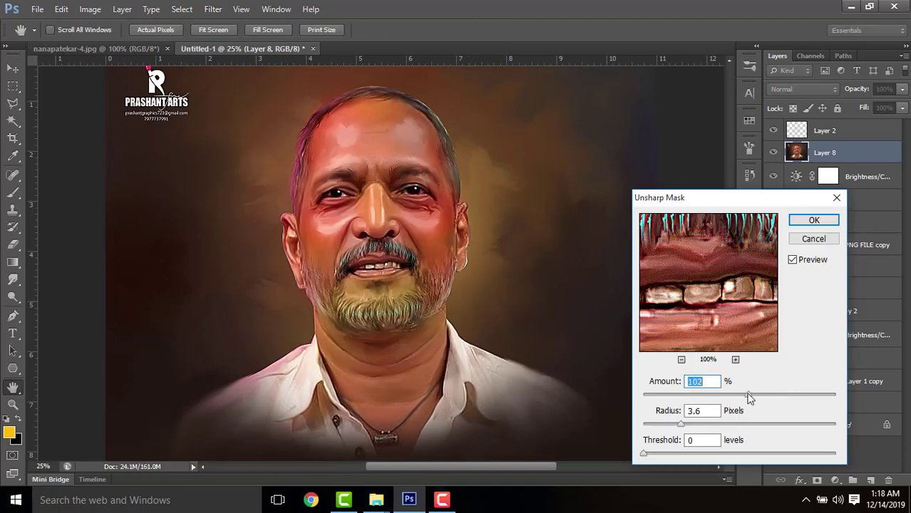
left_click_drag(680, 424, 659, 426)
left_click_drag(748, 396, 679, 395)
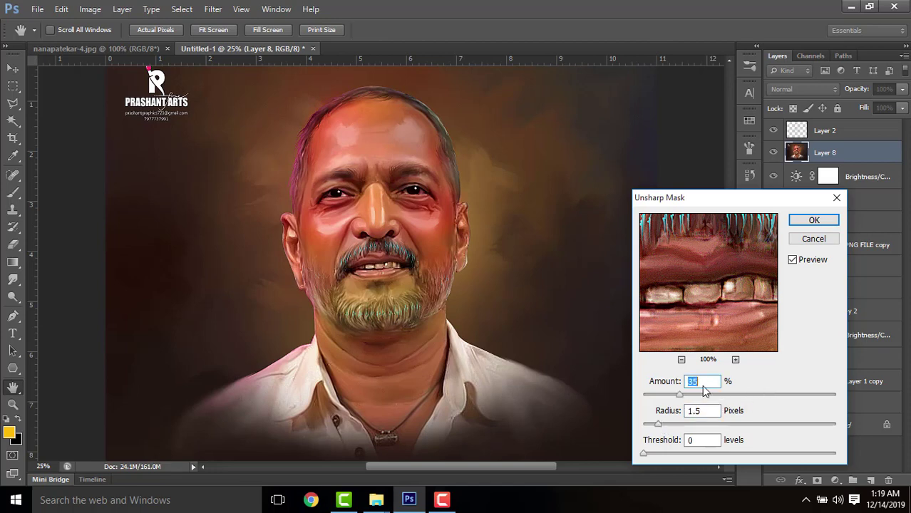
left_click(813, 240)
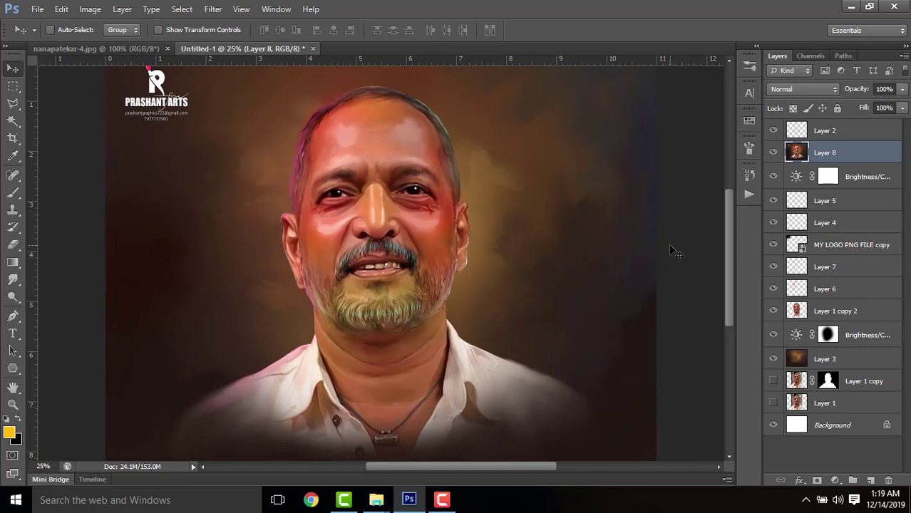
Step: Delete the merged Layer 8 and set Layer 4's opacity to 29%
left_click(888, 480)
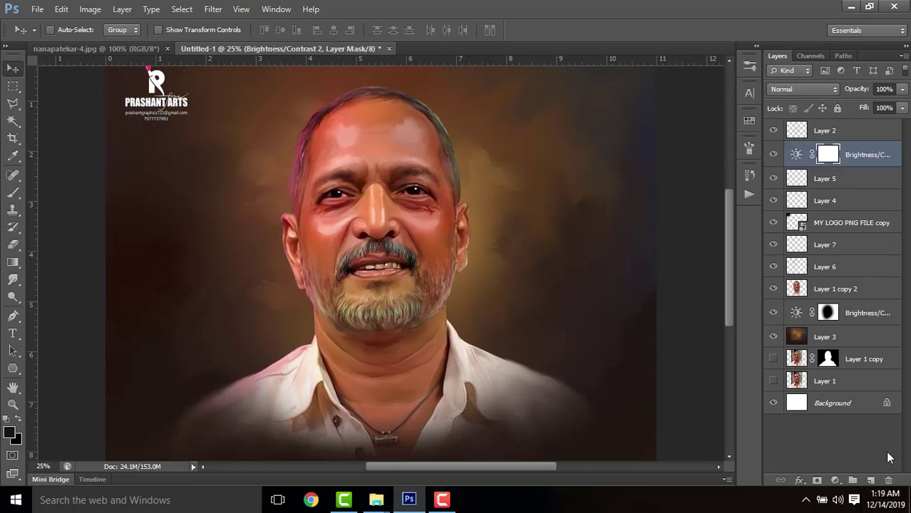
left_click(789, 203)
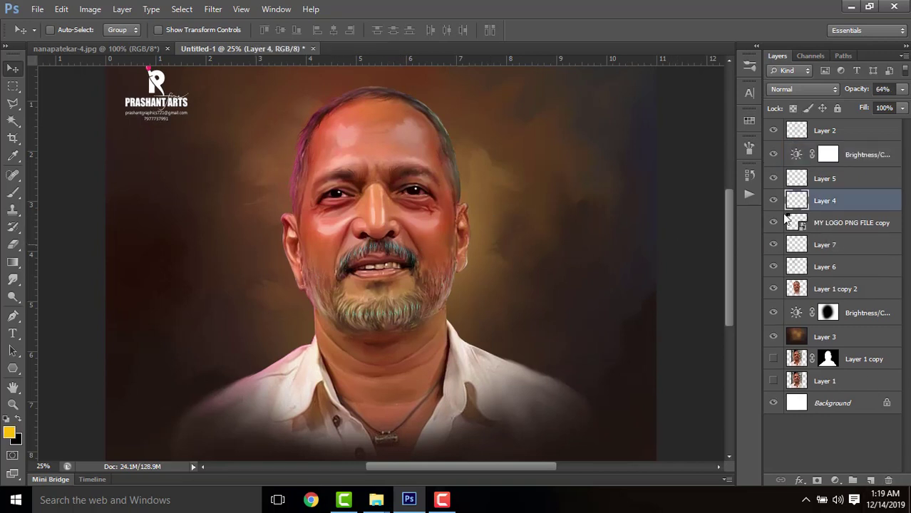
left_click_drag(861, 97, 836, 99)
scroll(395, 238, "up", 4)
scroll(420, 237, "down", 3)
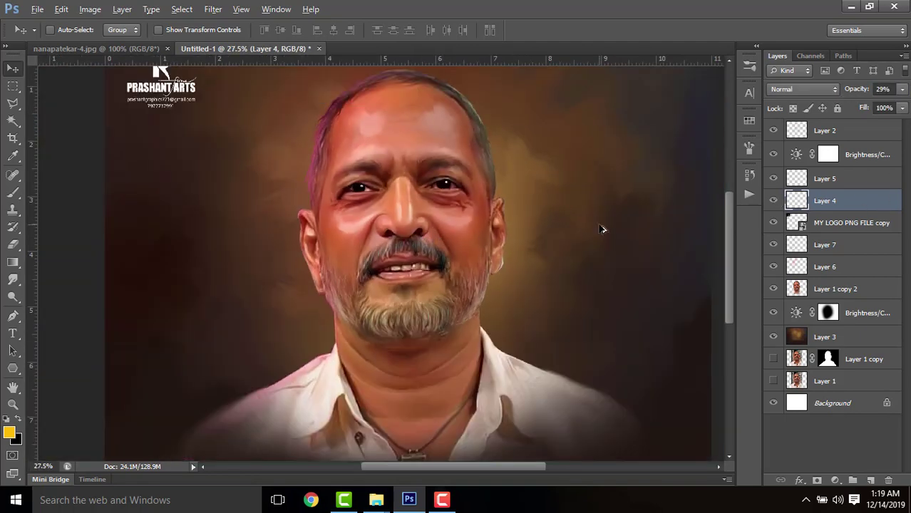
scroll(601, 229, "down", 1)
Step: Stamp the visible image into a new layer above Layer 5 and apply Unsharp Mask with amount 129%, radius 2.2 pixels and threshold 0
left_click(840, 183)
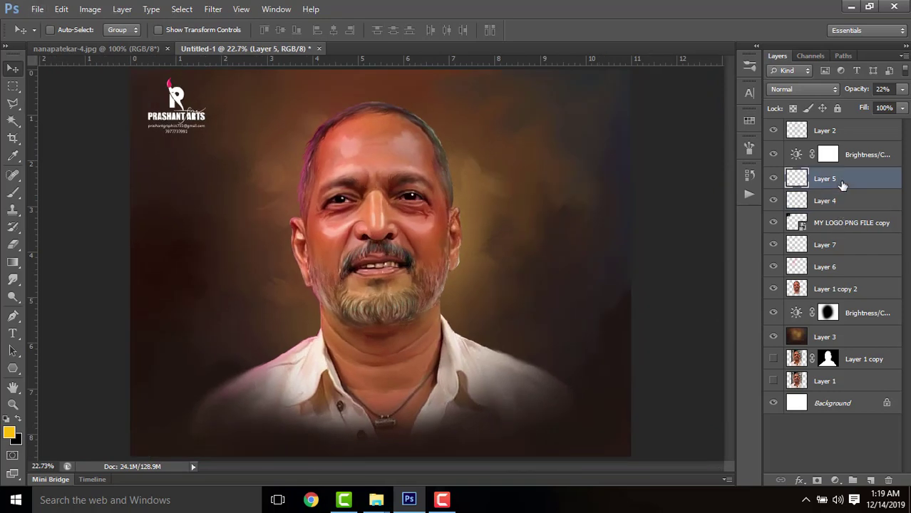
key("ctrl+shift+alt+e")
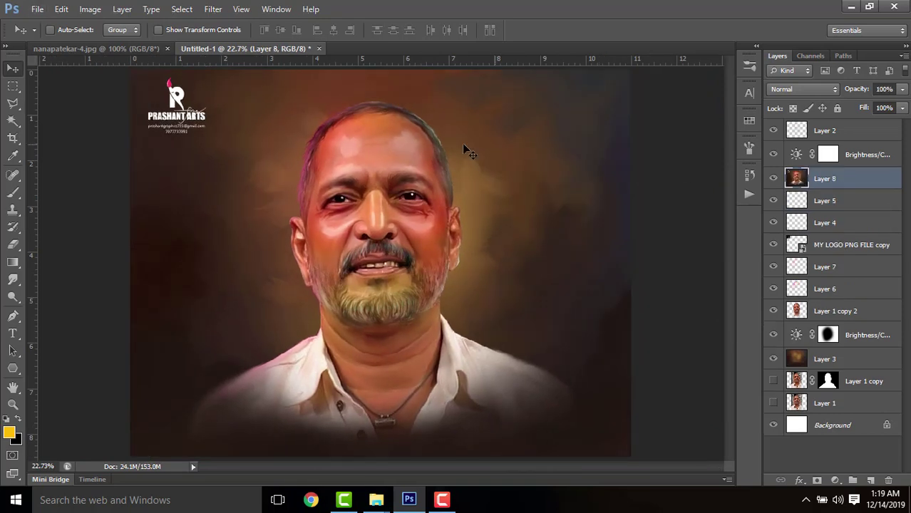
left_click(215, 10)
mouse_move(328, 207)
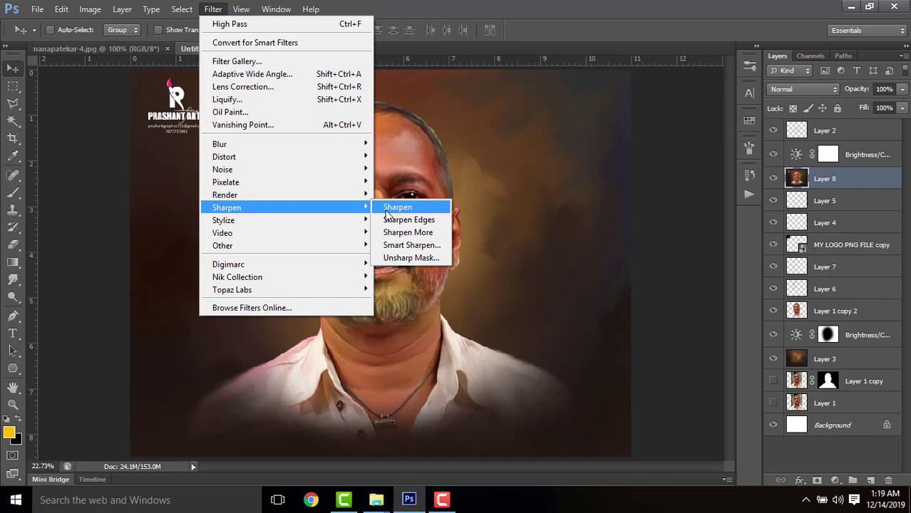
left_click(410, 258)
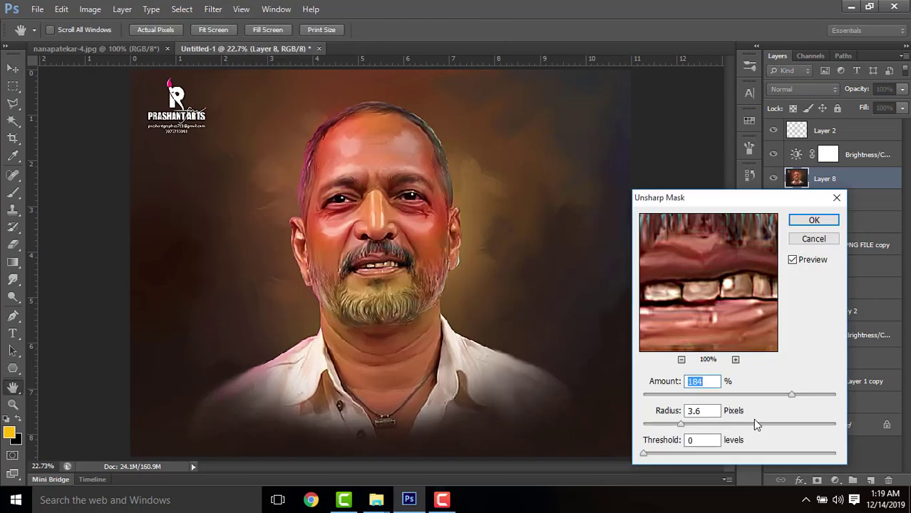
left_click_drag(788, 395, 724, 395)
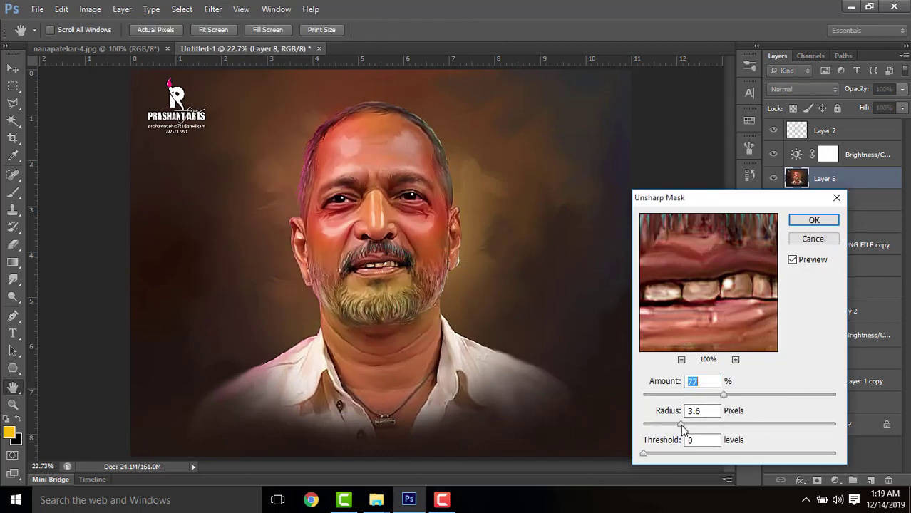
left_click_drag(666, 425, 665, 425)
left_click_drag(723, 396, 762, 396)
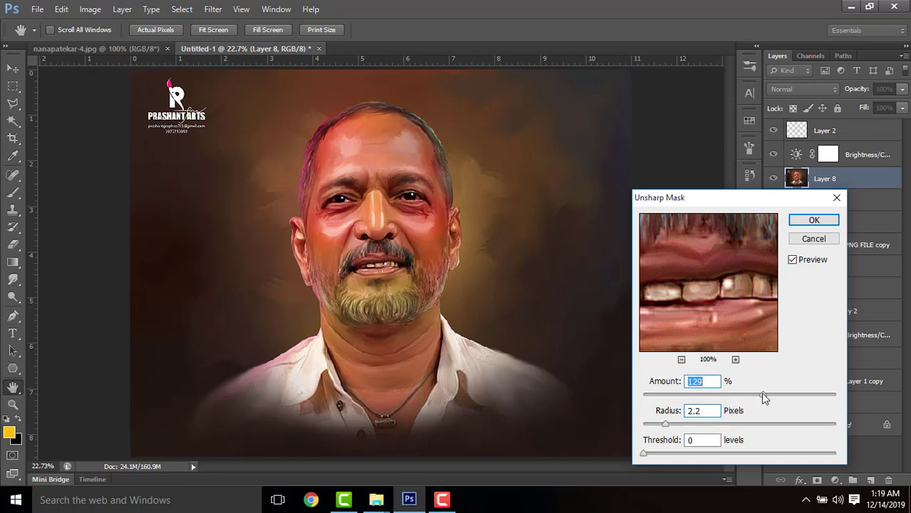
left_click(813, 220)
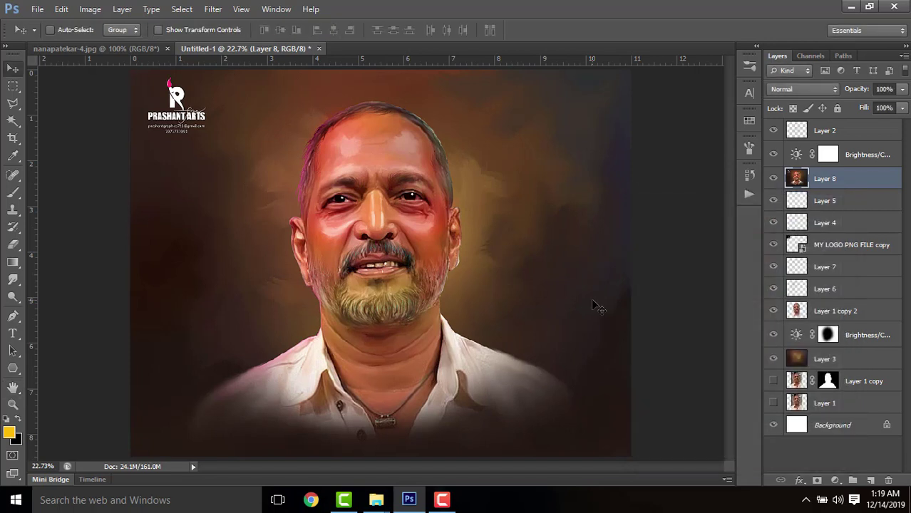
scroll(520, 305, "down", 2, "alt")
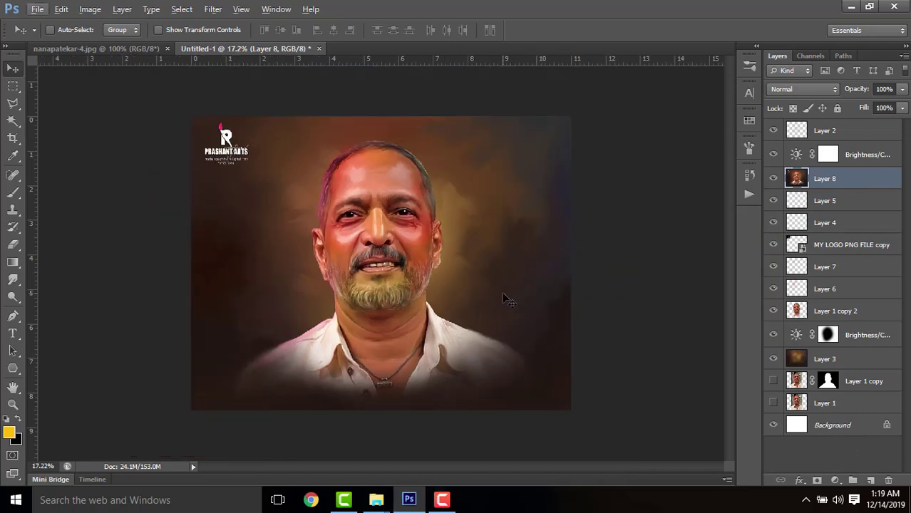
scroll(425, 291, "up", 4, "alt")
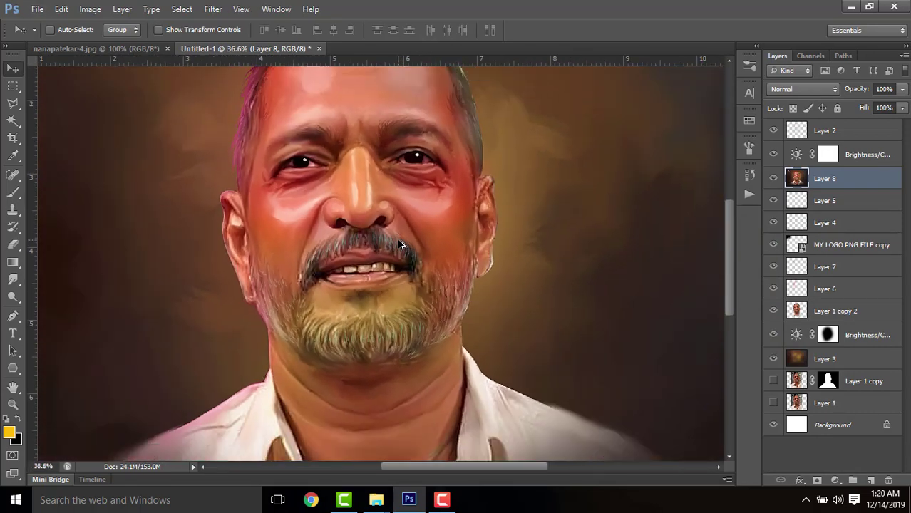
scroll(400, 244, "down", 2)
scroll(492, 246, "up", 4)
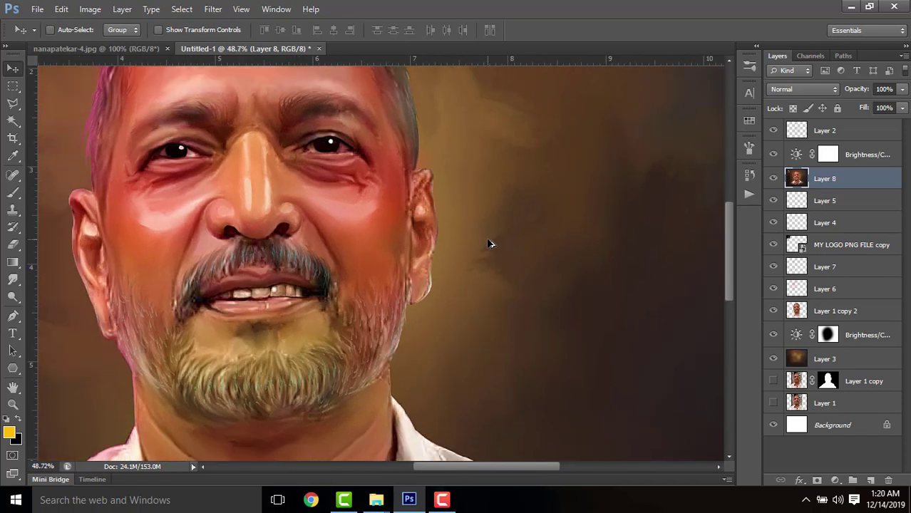
scroll(479, 251, "down", 4, "alt")
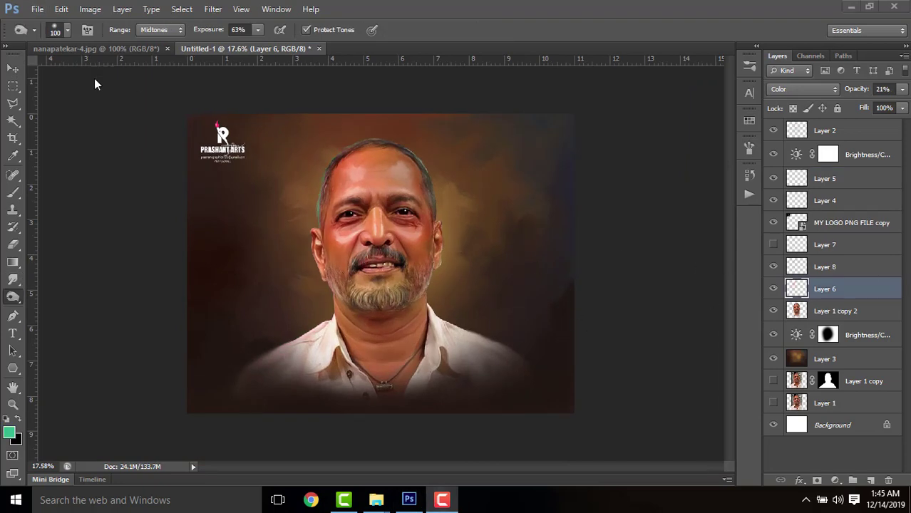
Step: Load Layer 1 copy 2's outline as a selection, darken the sides of the beard and head with the Burn tool, and deselect
left_click(18, 68)
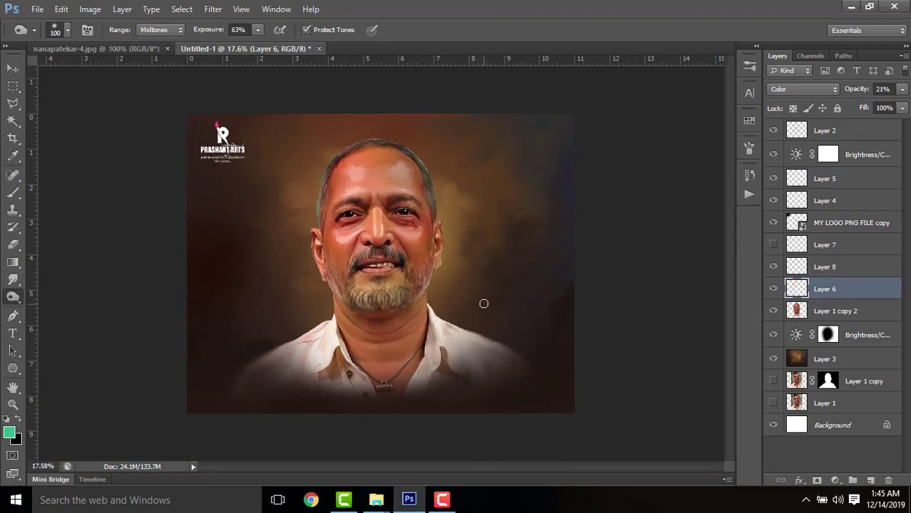
scroll(483, 303, "up", 2, "alt")
left_click(811, 317)
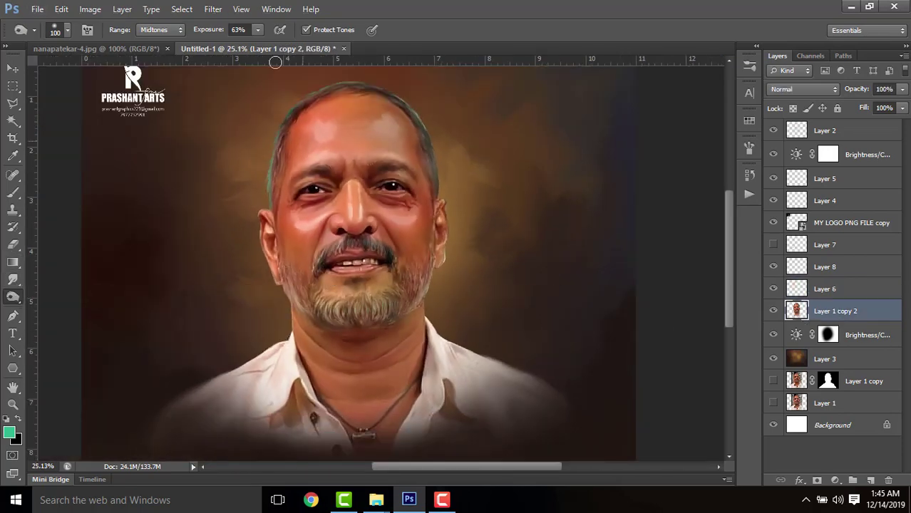
key("bracketright")
key("bracketright")
key("bracketright")
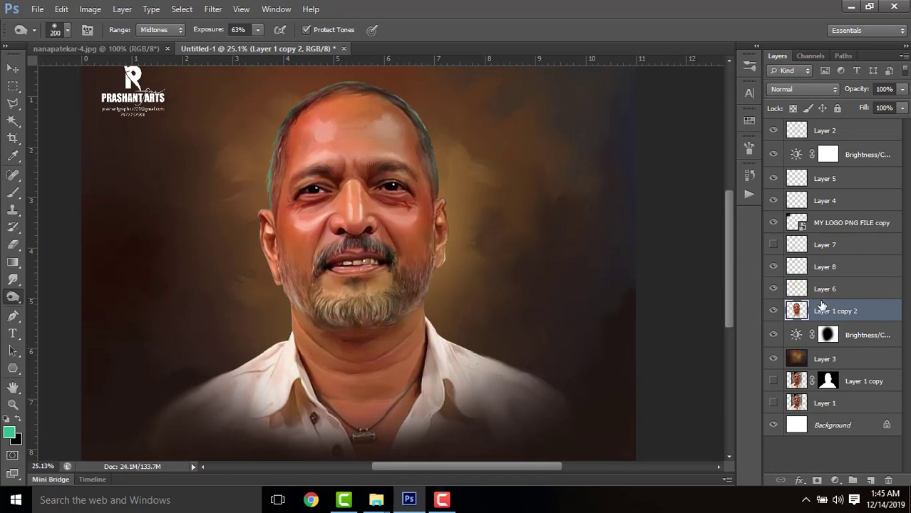
left_click(796, 310, "ctrl")
mouse_move(418, 305)
left_mouse_down()
mouse_move(365, 326)
mouse_move(337, 323)
mouse_move(386, 303)
mouse_move(329, 305)
left_mouse_up()
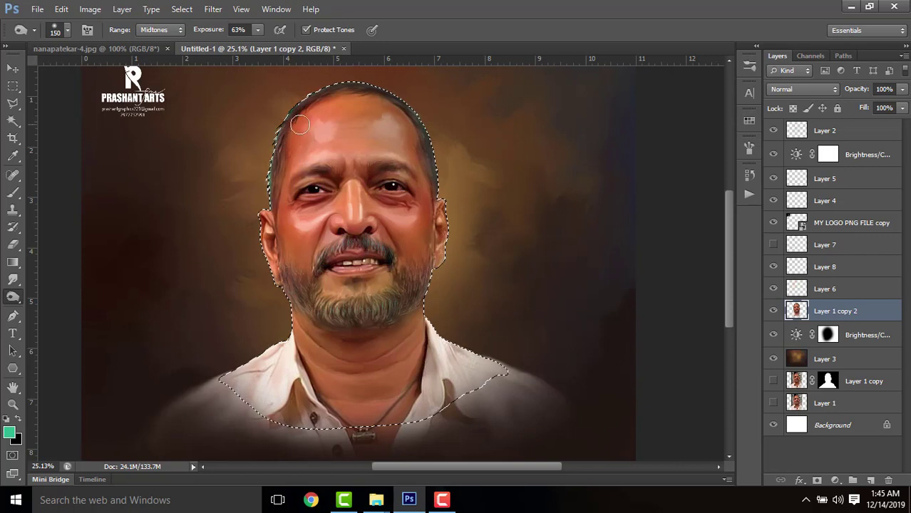
key("ctrl+d")
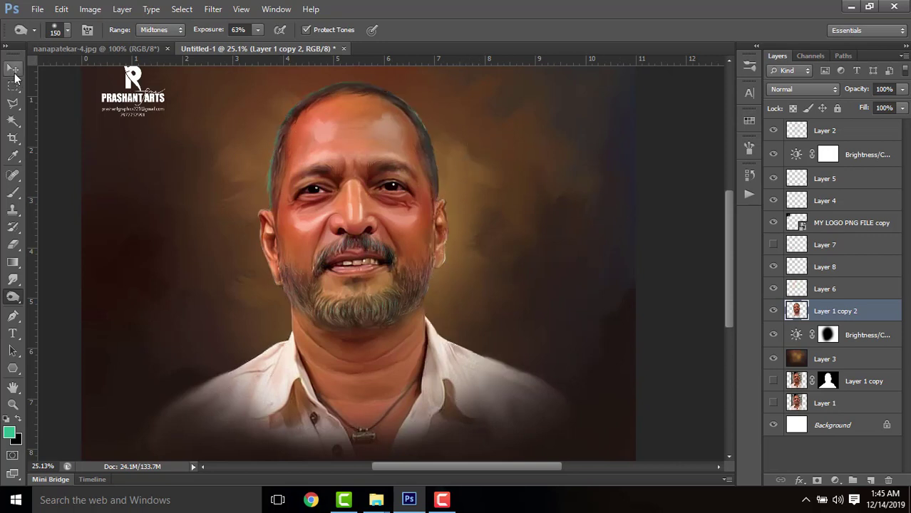
Step: Compare the image with Layer 8 hidden and shown, and set that layer's opacity to 34%
left_click(13, 69)
left_click(774, 267)
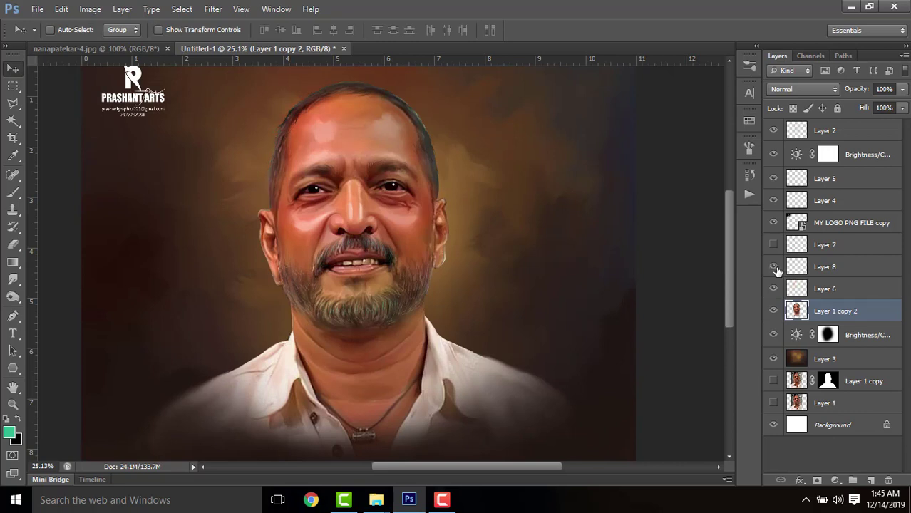
left_click(863, 267)
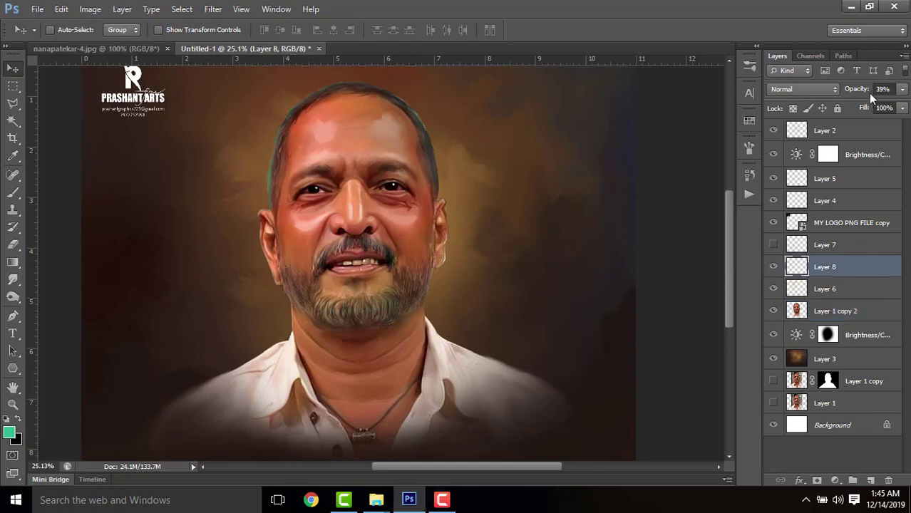
mouse_move(859, 96)
left_mouse_down()
mouse_move(835, 95)
mouse_move(847, 96)
left_mouse_up()
left_click_drag(847, 96, 856, 96)
scroll(581, 258, "down", 3)
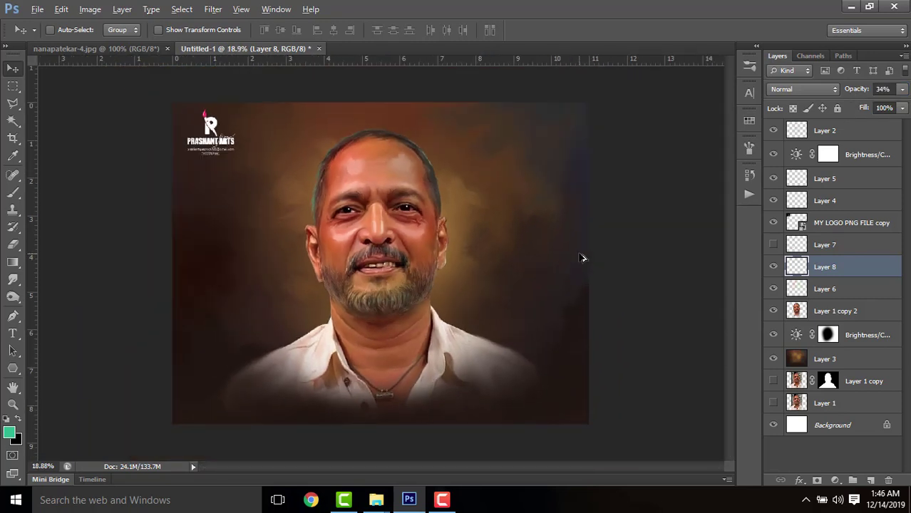
Step: Paint a small white highlight dot in the dark iris of the viewer's-left eye on Layer 9, using a size 8 brush at 72% opacity
scroll(389, 228, "up", 3)
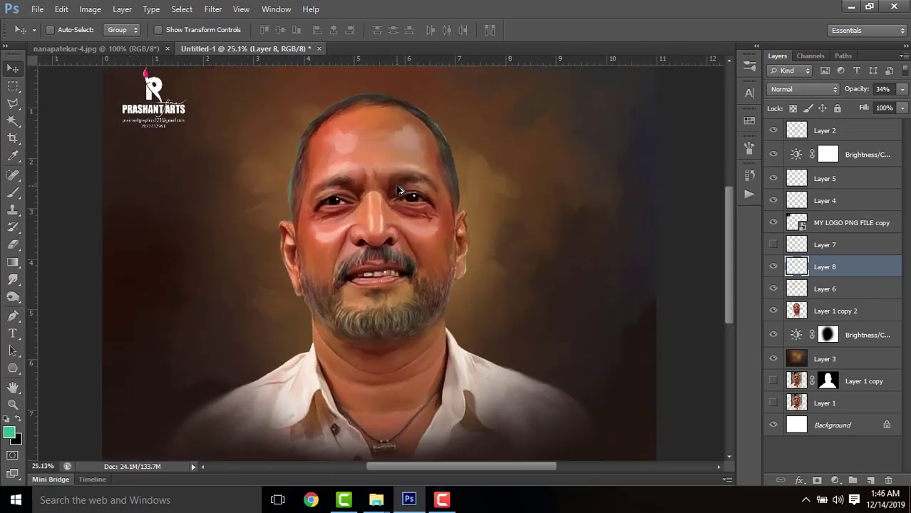
scroll(393, 131, "up", 3)
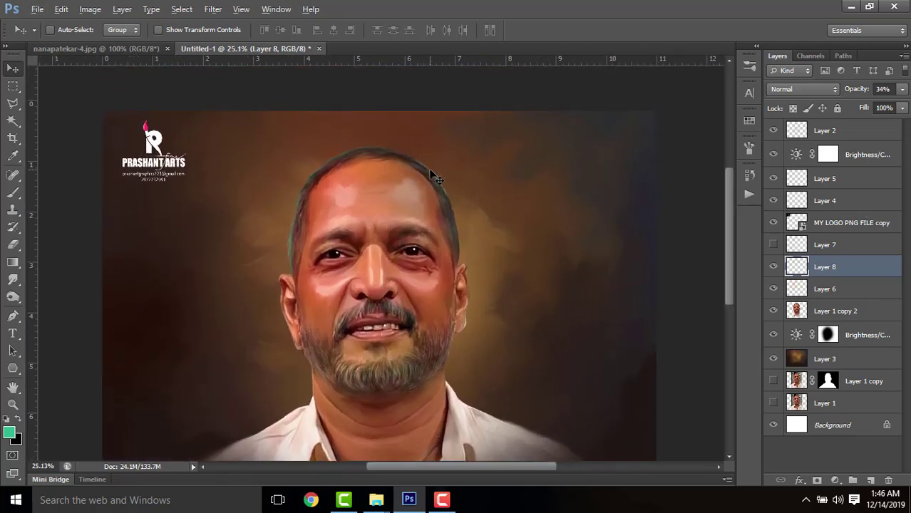
scroll(378, 239, "up", 4)
scroll(394, 244, "down", 2)
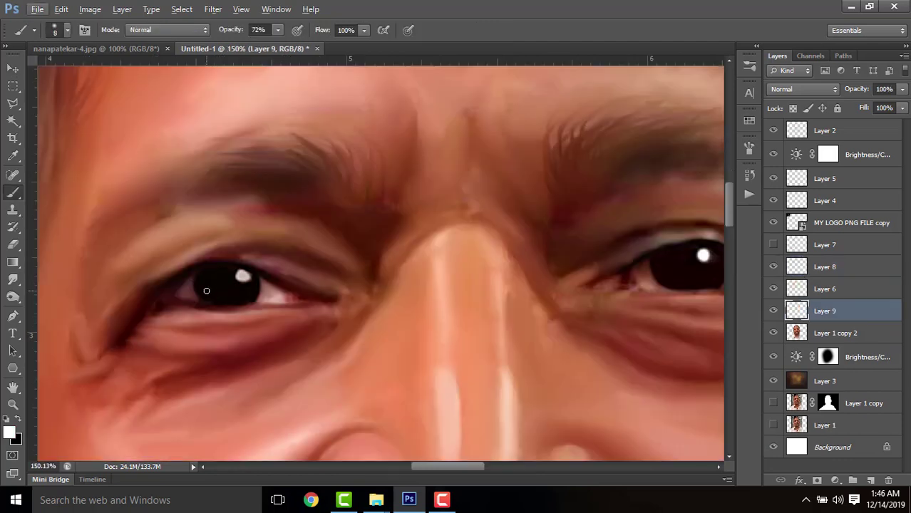
left_click(206, 290)
scroll(502, 306, "down", 3)
scroll(506, 308, "down", 4)
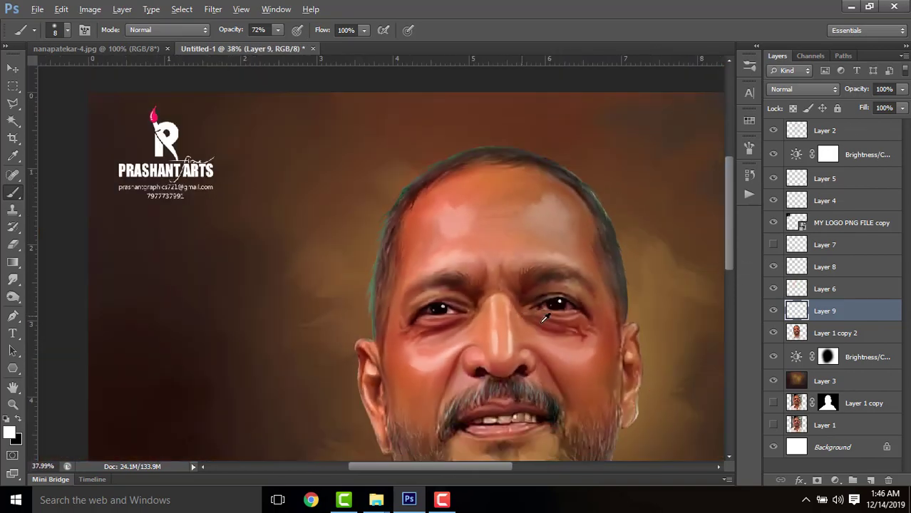
Step: Add a second, smaller white highlight dot in the viewer's-left iris on Layer 9 with a size 10 brush, undoing the extra dab
key("alt")
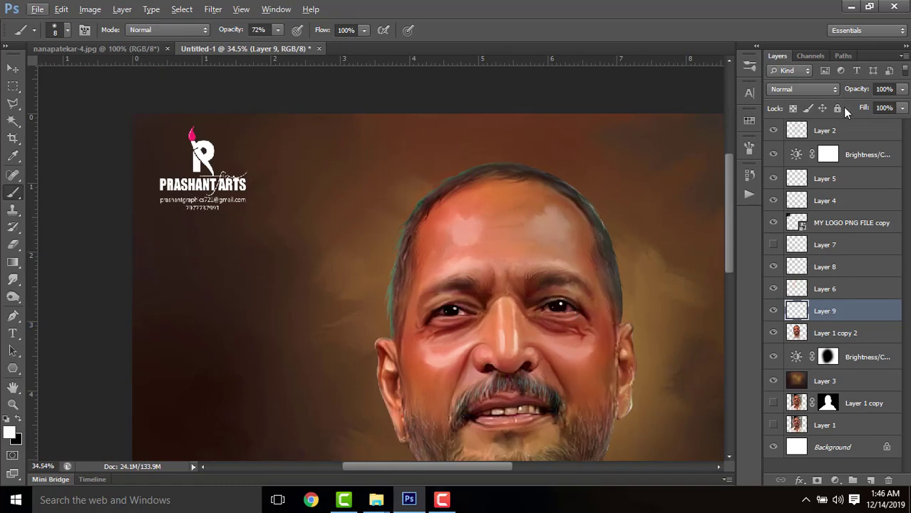
key("alt")
scroll(441, 301, "up", 4)
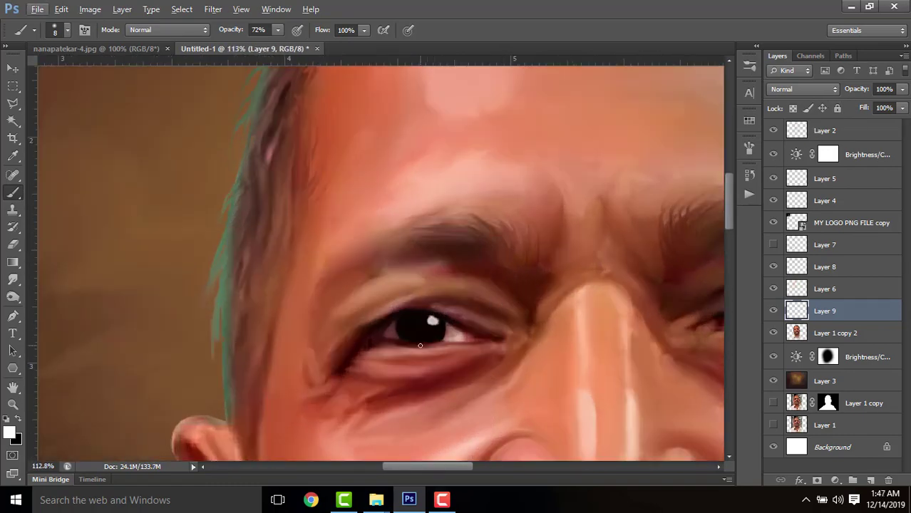
key("bracketright")
left_click(405, 333)
left_click_drag(604, 342, 310, 338)
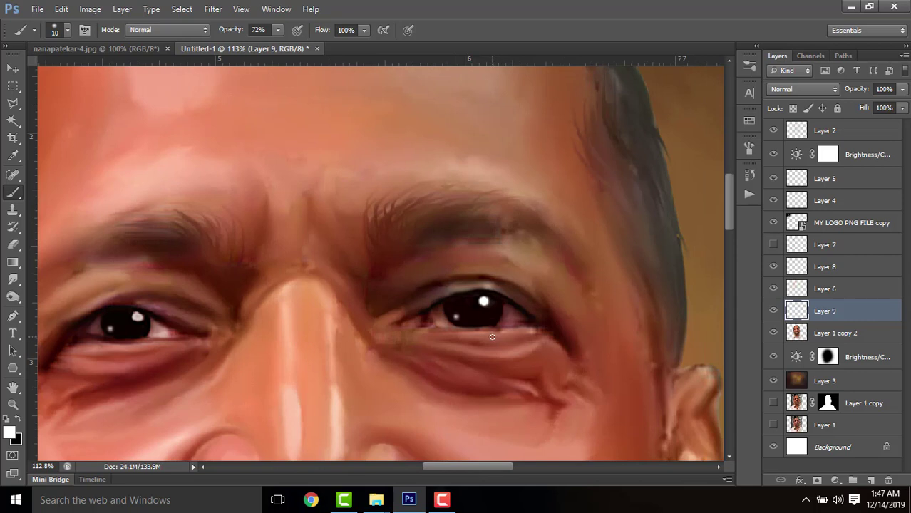
key("ctrl+z")
Step: Swap the foreground color to black and dab over the viewer's-left iris with a size 20 brush at 72% opacity
left_click(18, 420)
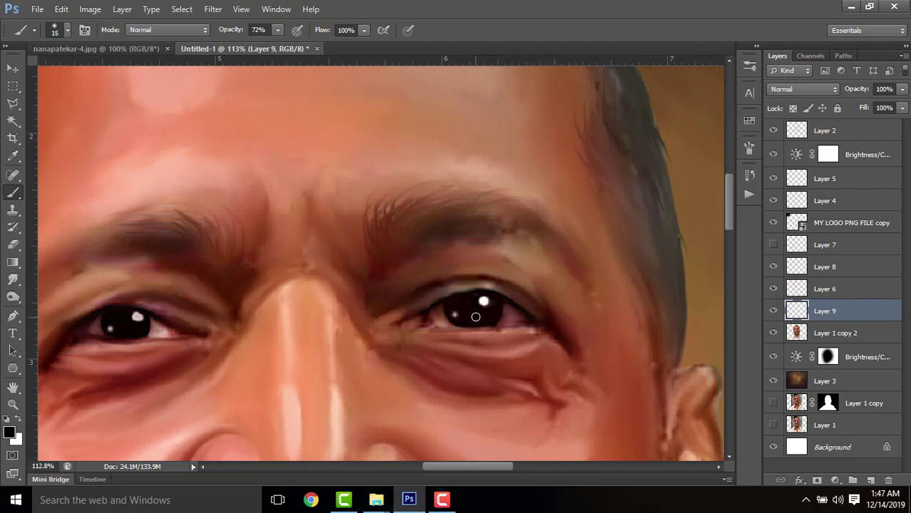
key("bracketright")
left_click(121, 324)
Step: Set the brush color to a very dark red, sampled from the skin beside the viewer's-right eye and then made more saturated and darker
left_click(11, 431)
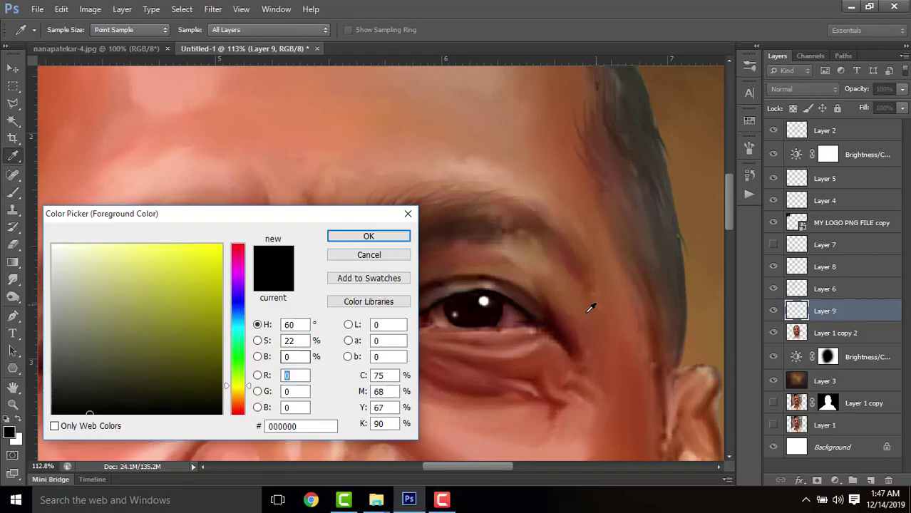
left_click(567, 327)
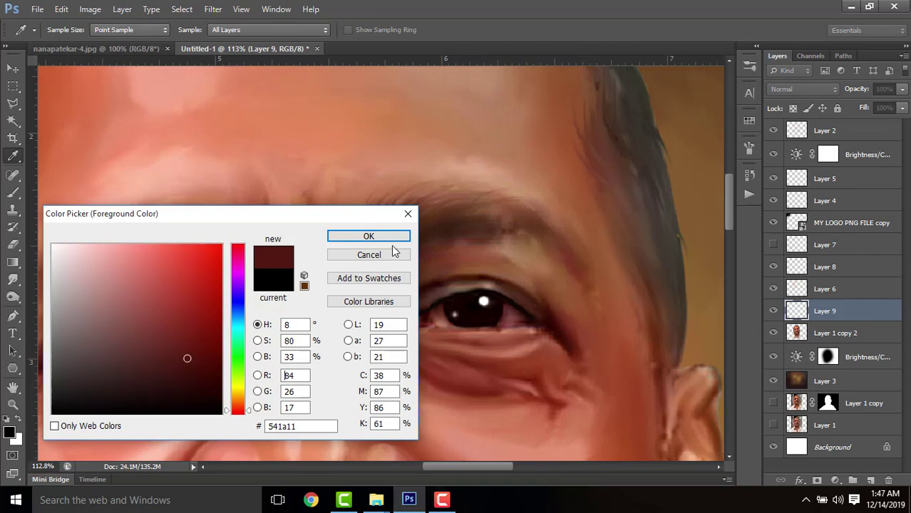
left_click(217, 347)
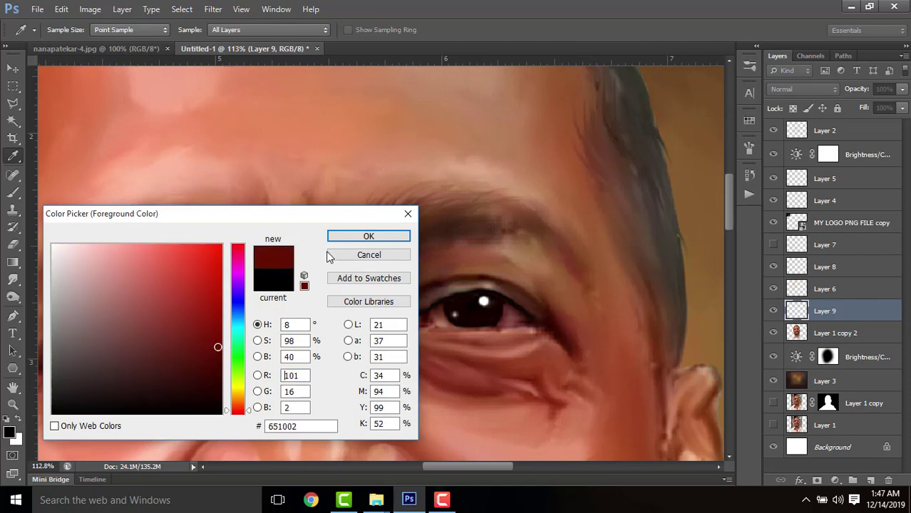
left_click(217, 367)
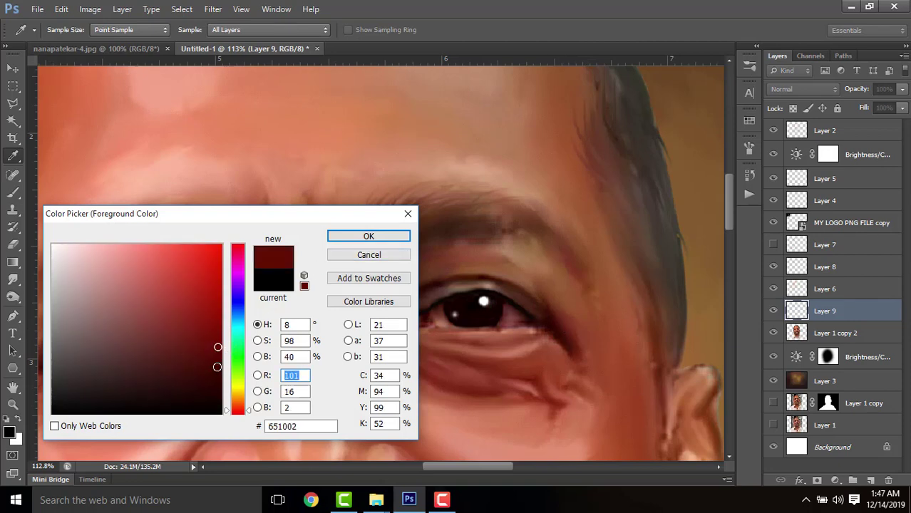
left_click(352, 238)
key("b")
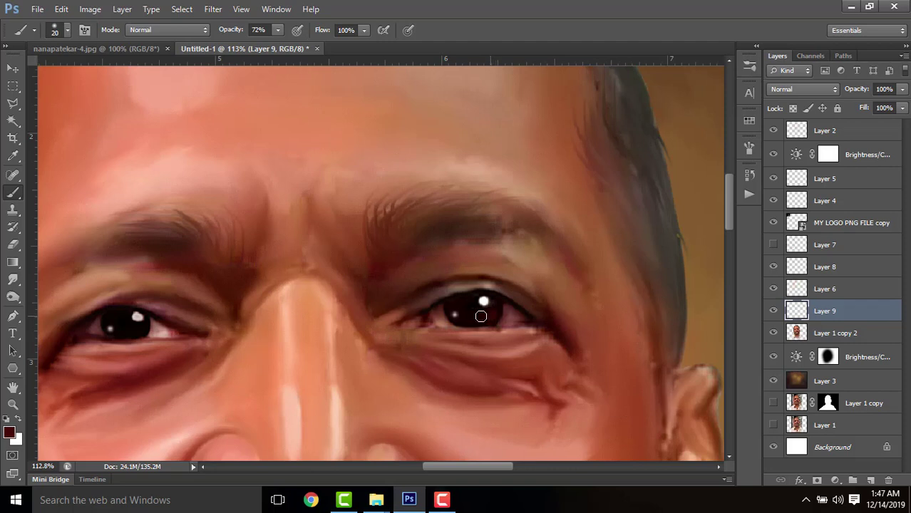
Step: Undo the last brush stroke and lower the brush opacity to 34% for tinting the irises
key("ctrl+z")
left_click_drag(235, 33, 209, 39)
scroll(449, 325, "left", 3)
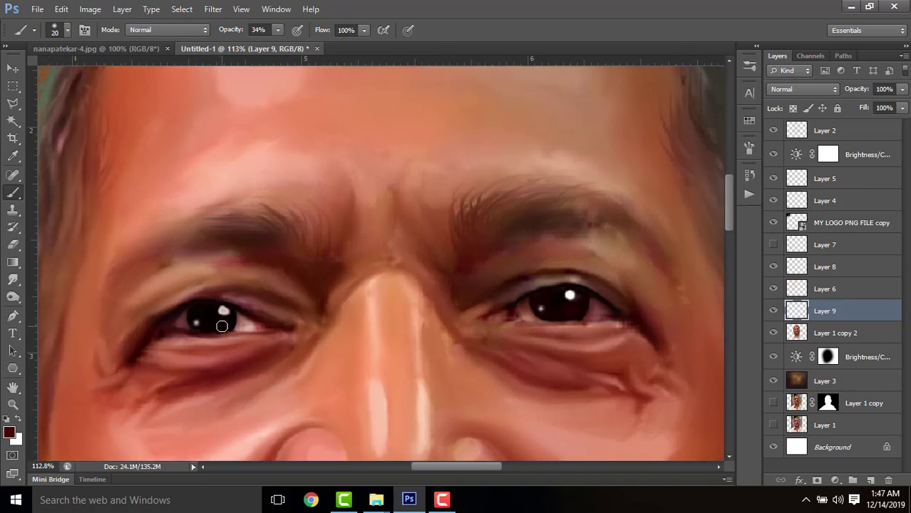
Step: Reduce Layer 9's opacity to 36% to soften the eye highlights, and check the whole portrait
scroll(356, 311, "down", 5)
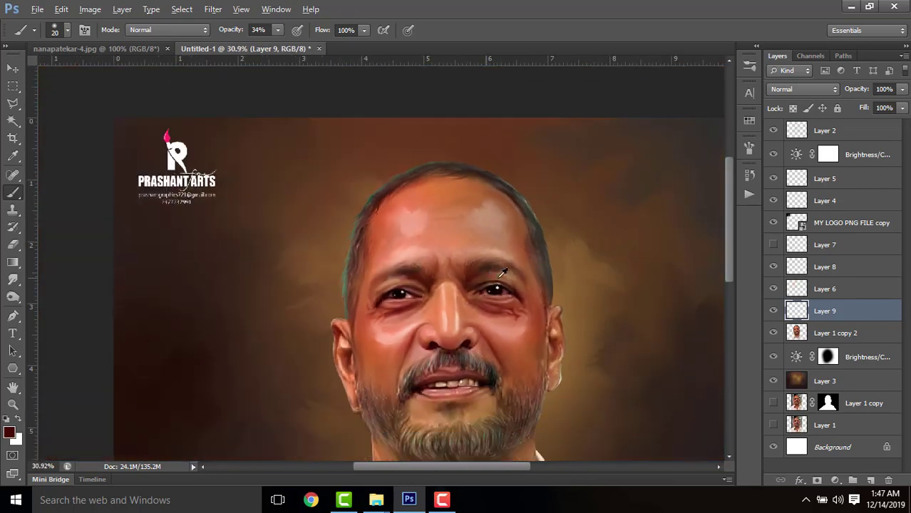
scroll(533, 273, "down", 1)
scroll(540, 272, "down", 1)
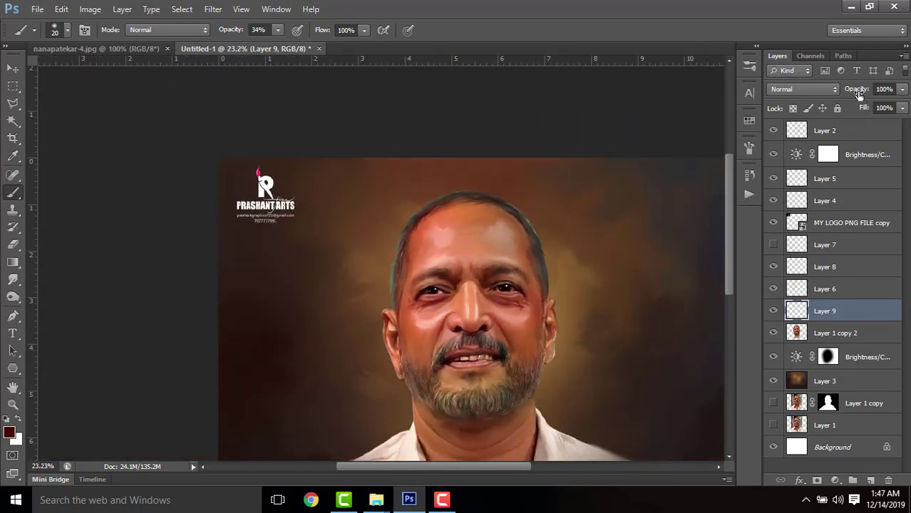
left_click_drag(858, 93, 836, 109)
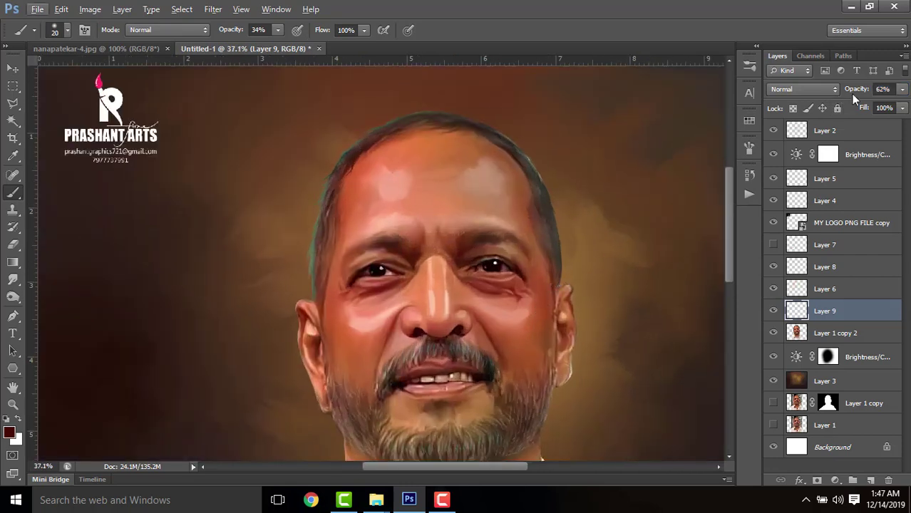
left_click_drag(852, 95, 835, 100)
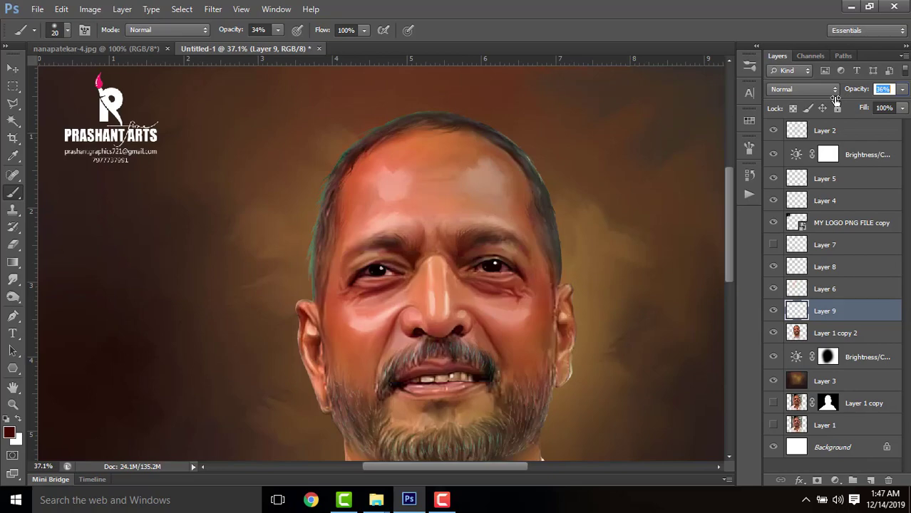
key("ctrl+minus")
key("ctrl+minus")
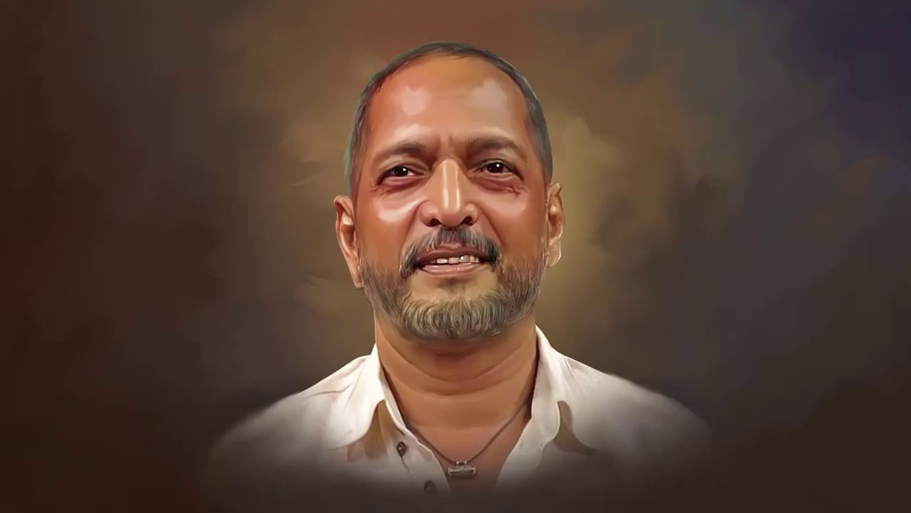